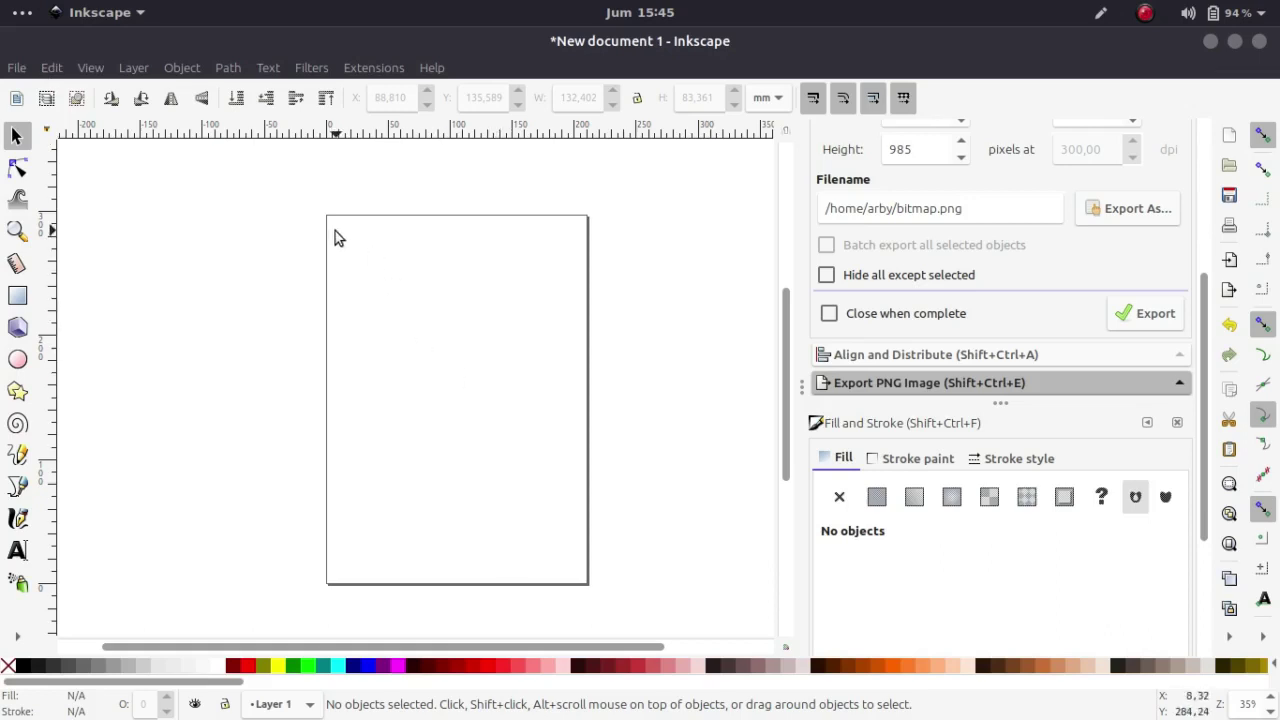
Import winner.svg from the Downloads folder and delete the imported artwork from the page.
left_click(18, 68)
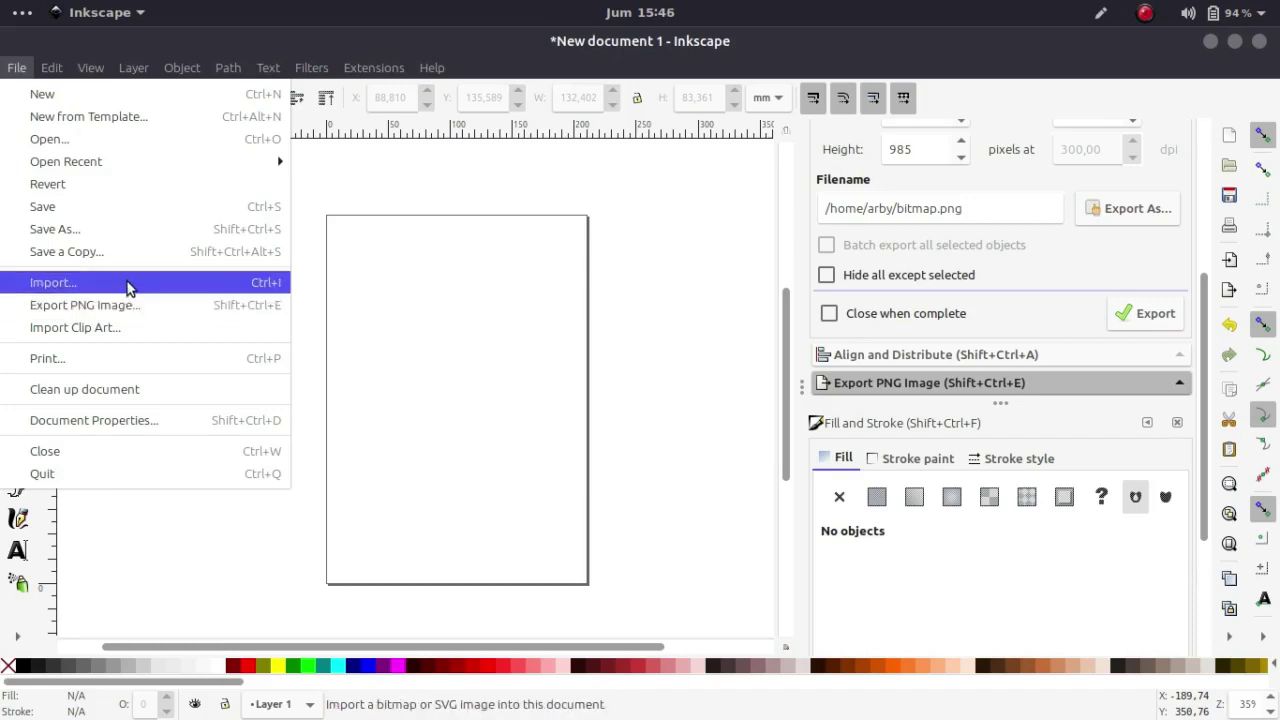
left_click(52, 284)
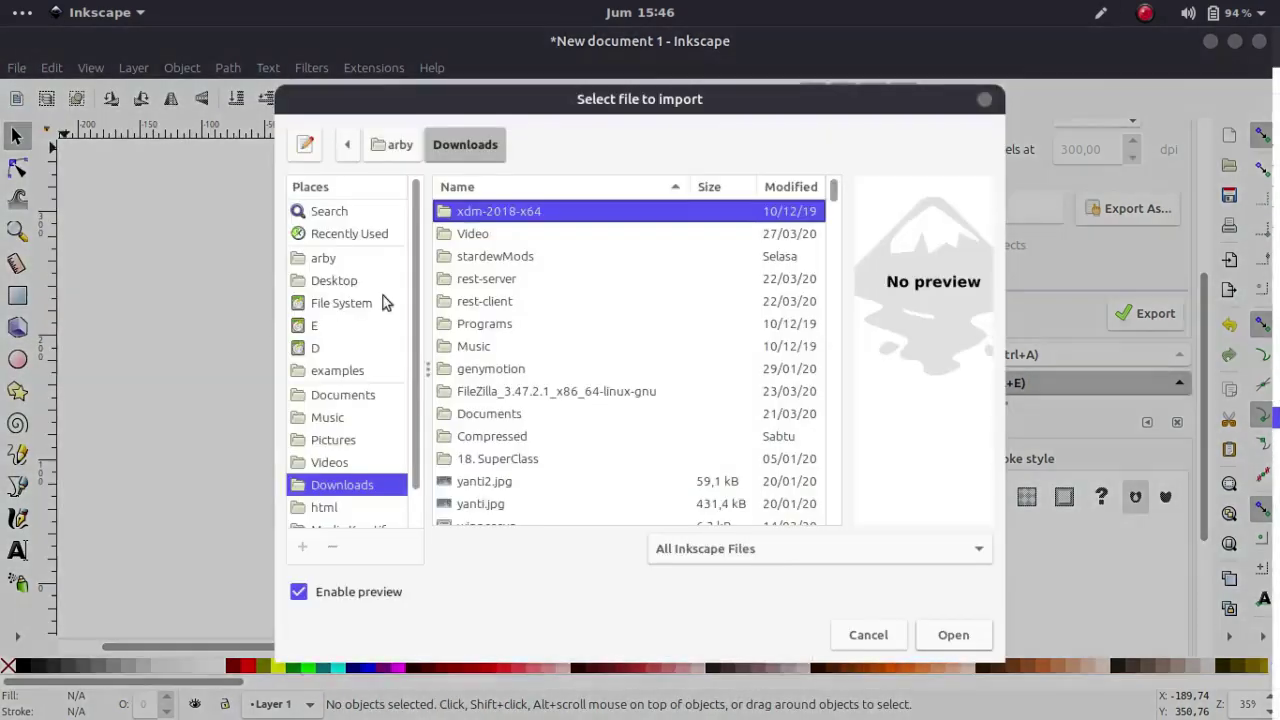
scroll(533, 400, "down", 4)
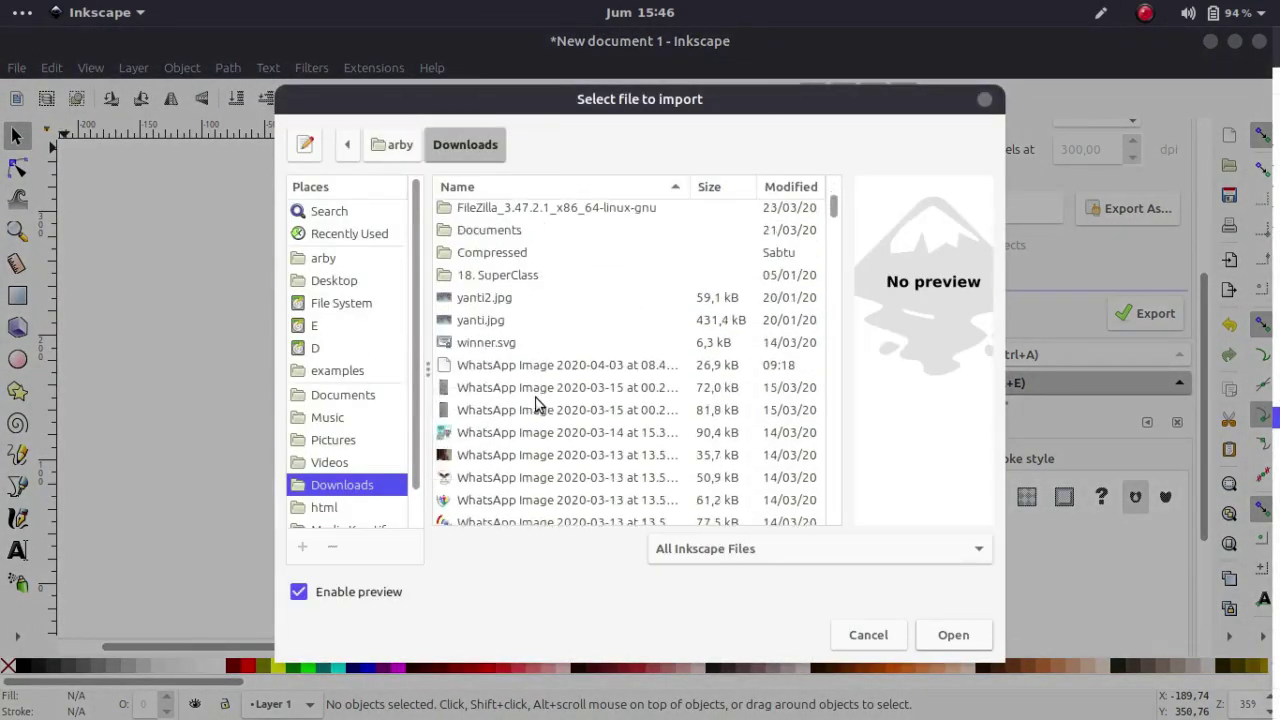
left_click(521, 345)
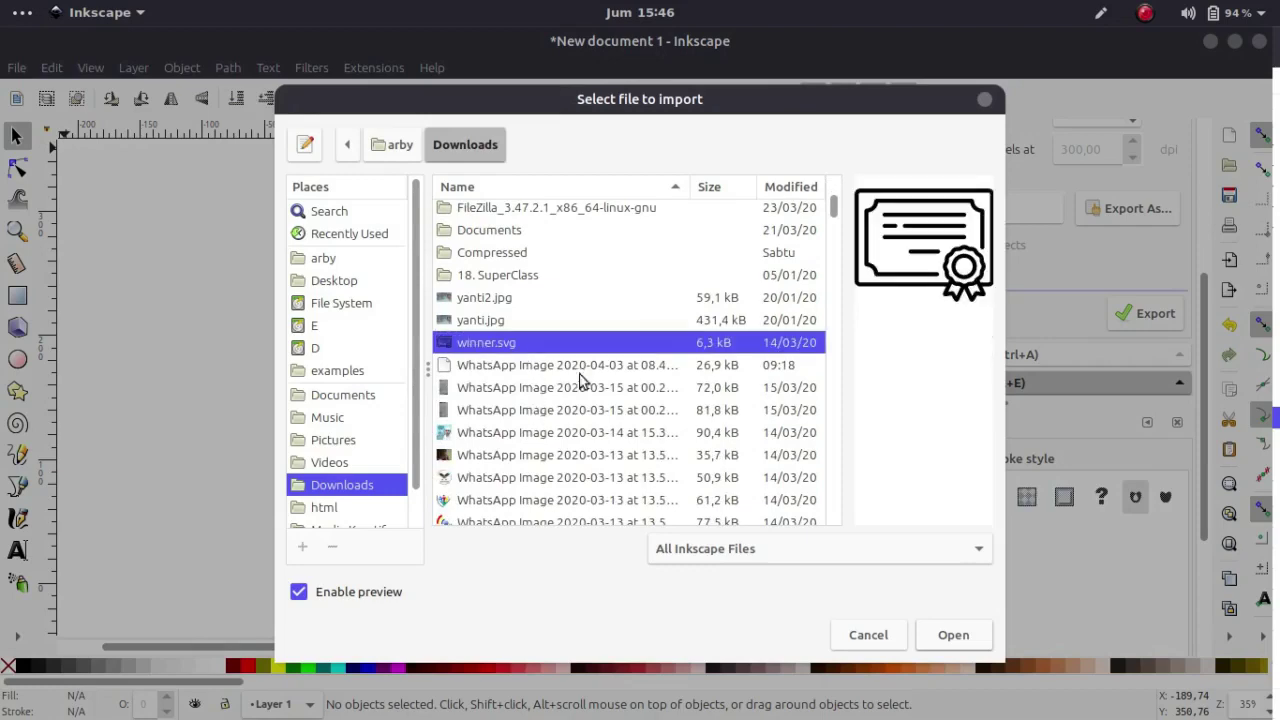
left_click(954, 636)
left_click_drag(457, 394, 490, 400)
key("Delete")
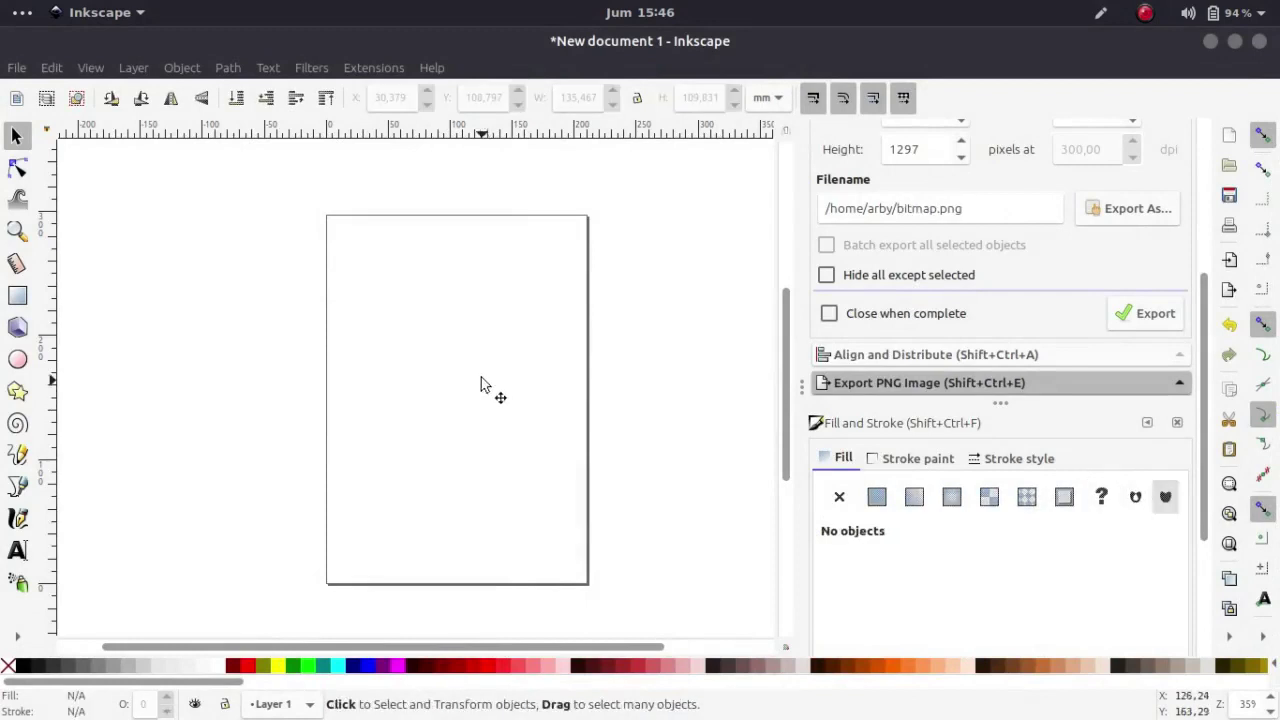
Switch to the Files app, bring instagram (1).svg from Downloads onto the Inkscape canvas, and delete the placed icon.
left_click(369, 698)
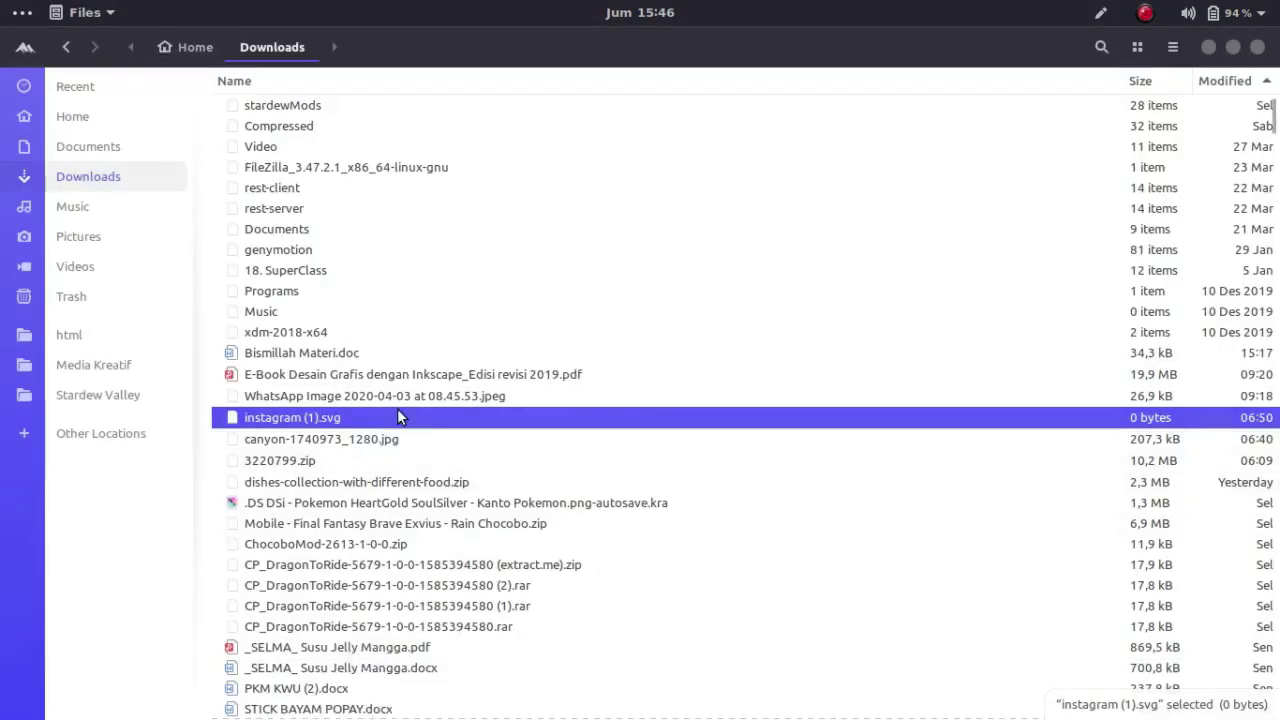
left_click_drag(301, 421, 340, 420)
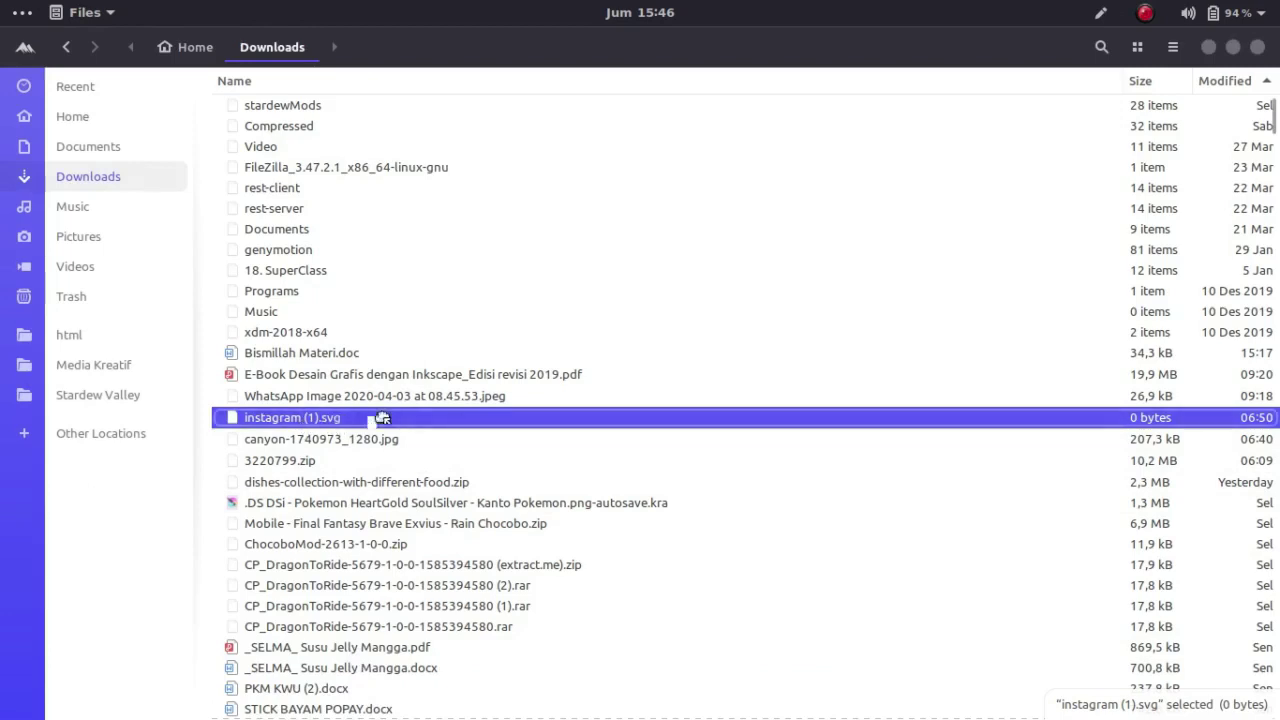
key("alt+Tab")
left_click_drag(430, 413, 430, 410)
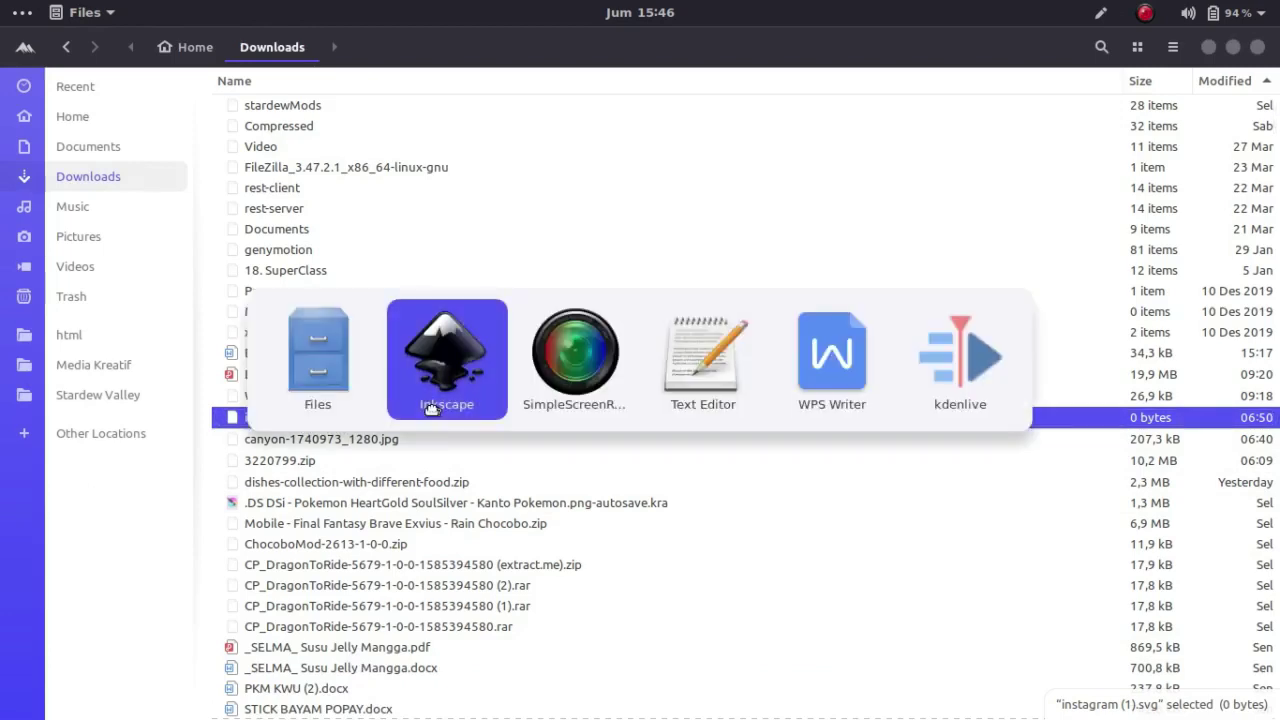
key("alt+Tab")
mouse_move(511, 719)
left_mouse_down()
mouse_move(498, 643)
mouse_move(499, 717)
left_mouse_up()
key("alt+Tab")
key("alt+Tab")
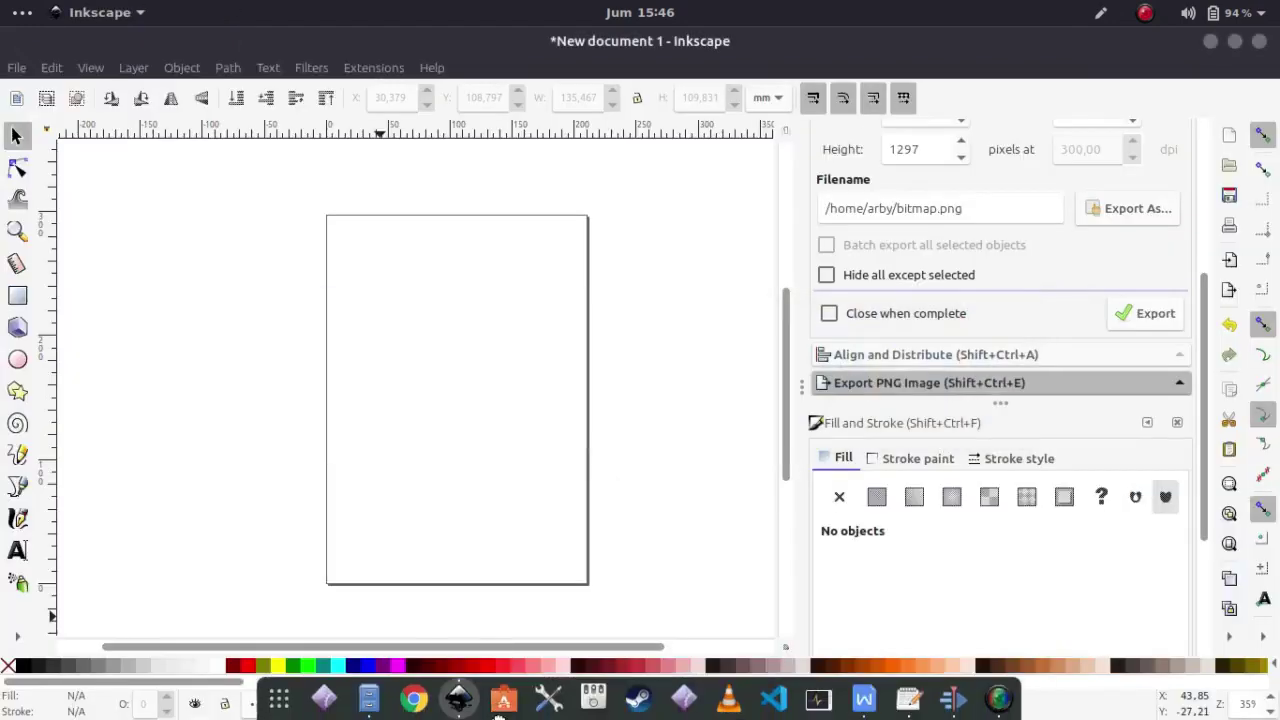
left_click_drag(484, 487, 488, 402)
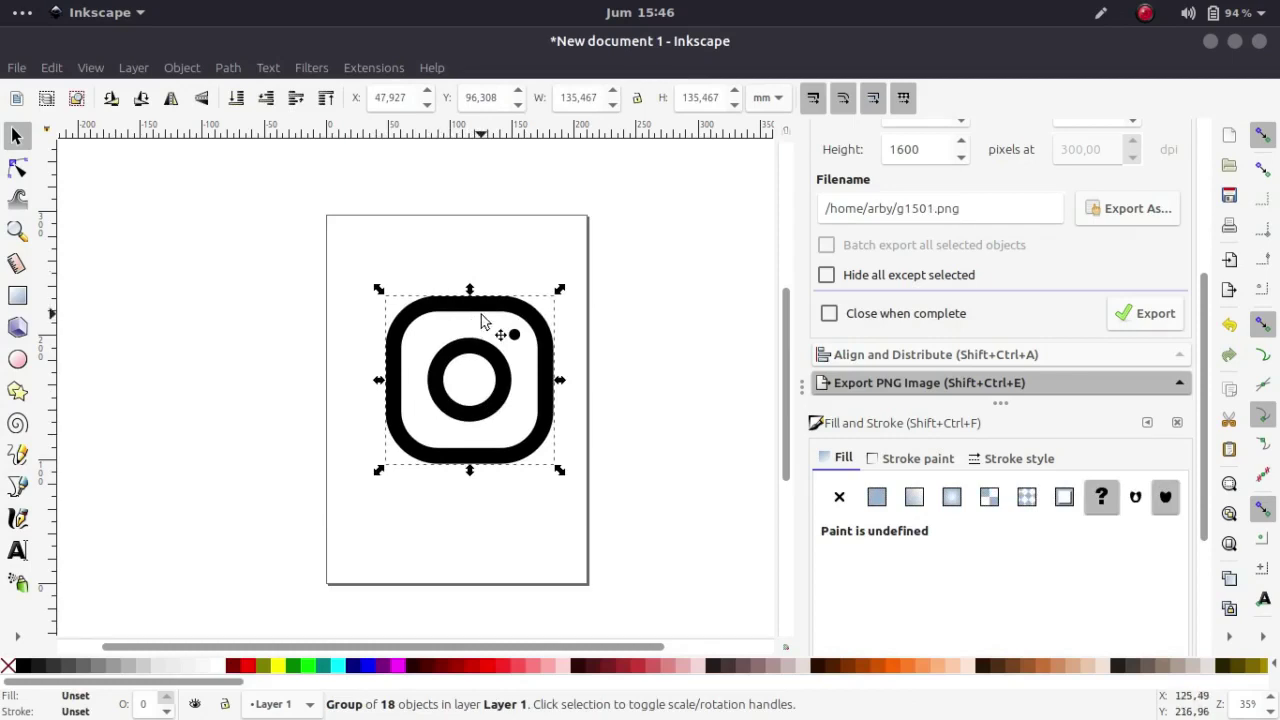
key("Delete")
Draw a rectangle about 117 × 73 mm in the middle of the page and delete it.
left_click_drag(431, 267, 438, 300)
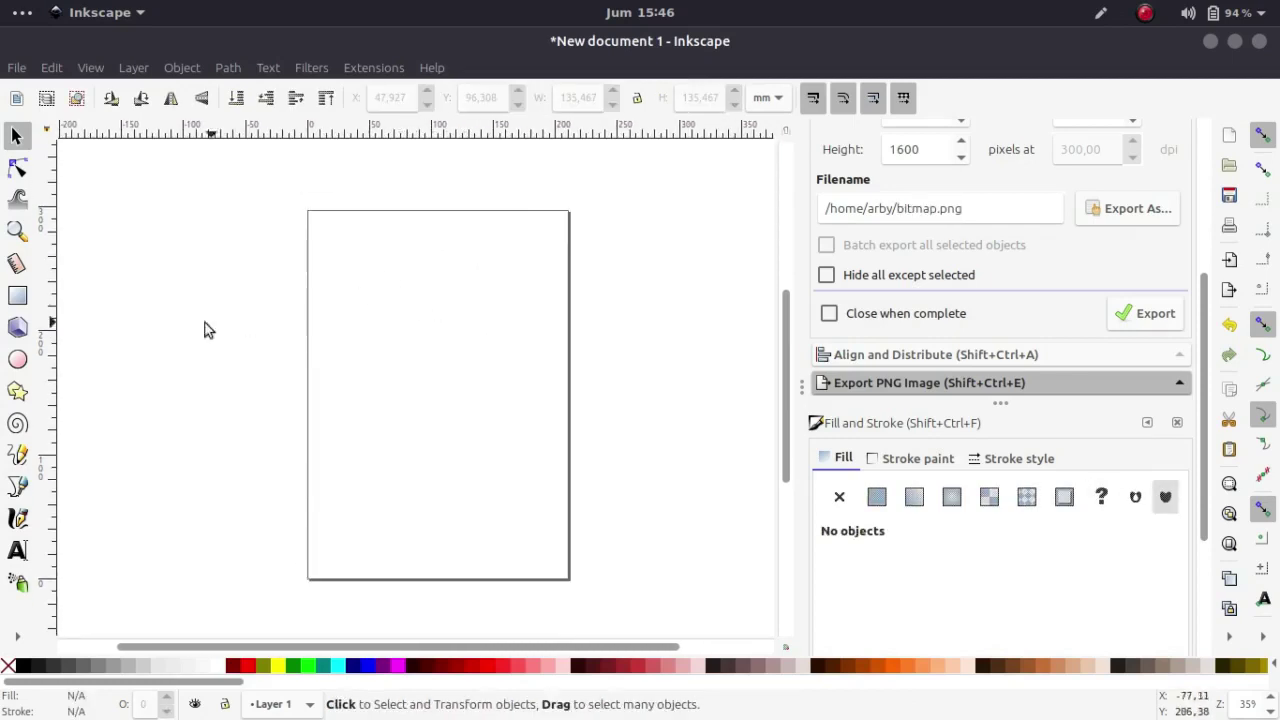
left_click(17, 295)
left_click_drag(364, 315, 511, 405)
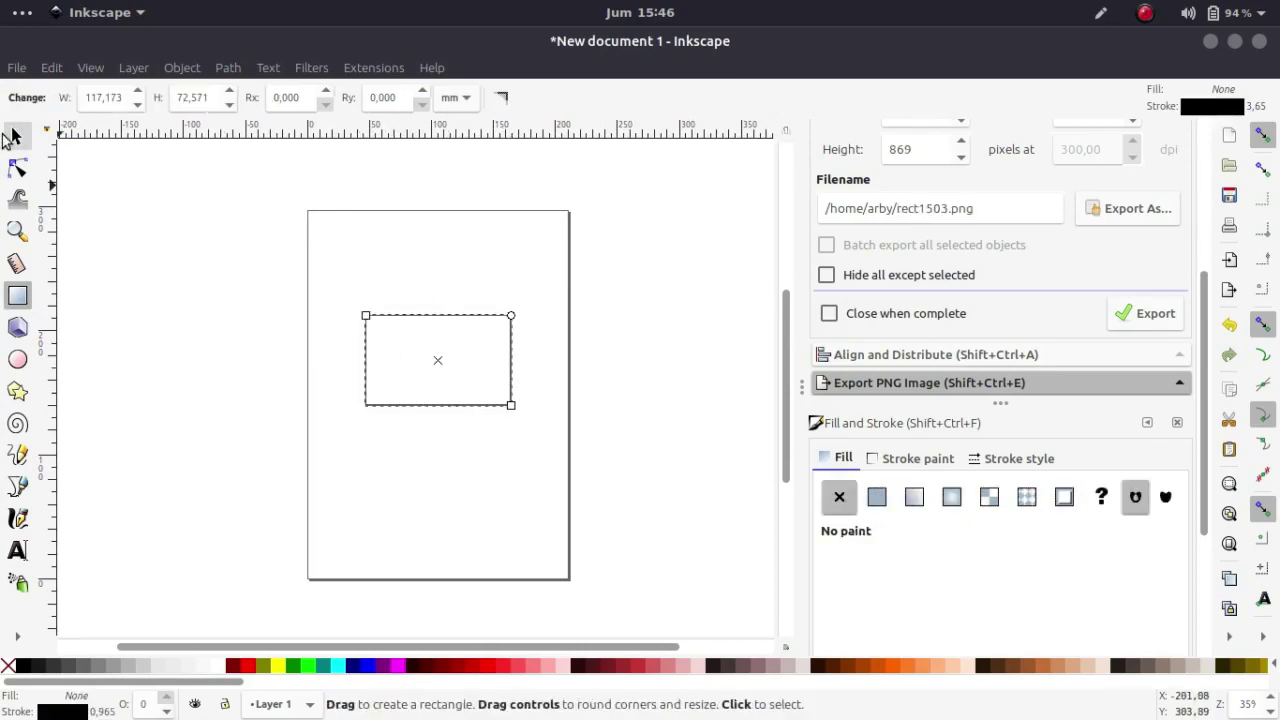
left_click(14, 136)
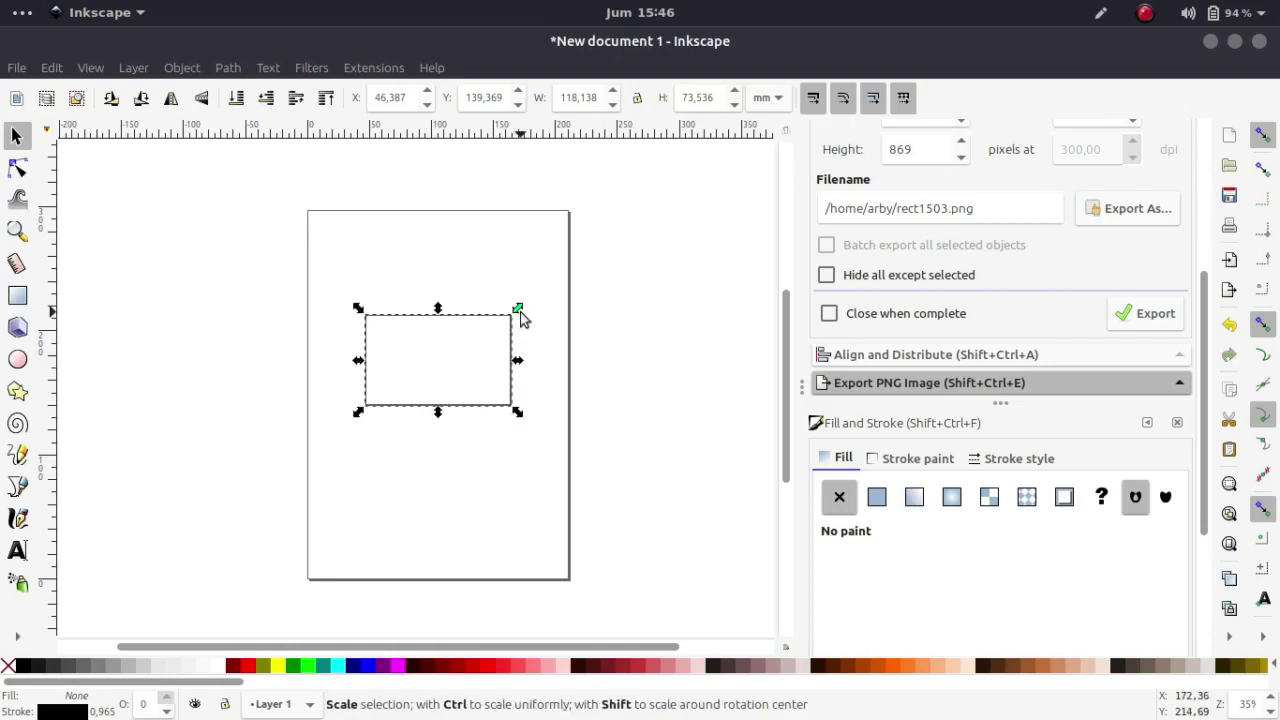
key("Delete")
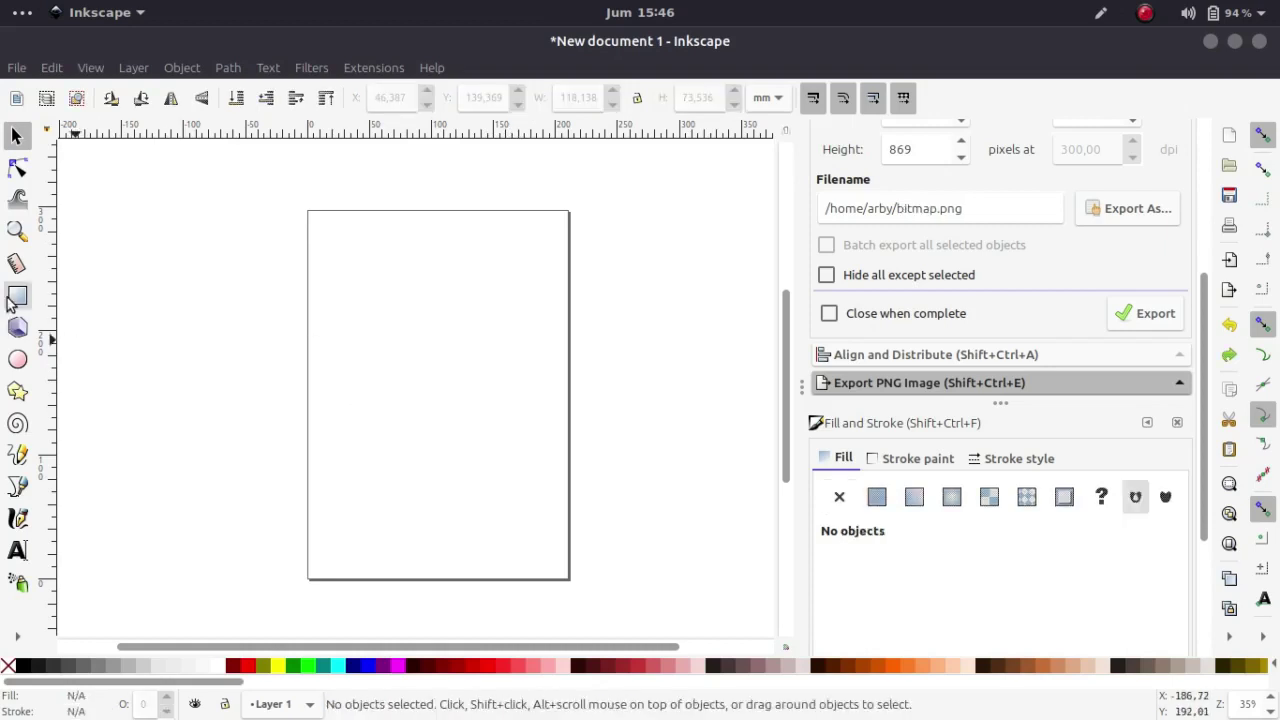
Draw an unfilled rectangle about 122 × 77 mm across the middle of the page, undoing a smaller first attempt.
key("r")
mouse_move(385, 314)
left_mouse_down()
mouse_move(496, 388)
mouse_move(484, 400)
mouse_move(495, 369)
mouse_move(518, 397)
mouse_move(485, 386)
mouse_move(493, 422)
mouse_move(472, 400)
mouse_move(470, 413)
mouse_move(506, 430)
mouse_move(446, 374)
mouse_move(430, 376)
mouse_move(434, 387)
mouse_move(425, 377)
left_mouse_up()
key("ctrl+z")
left_click_drag(374, 313, 524, 407)
left_click(16, 135)
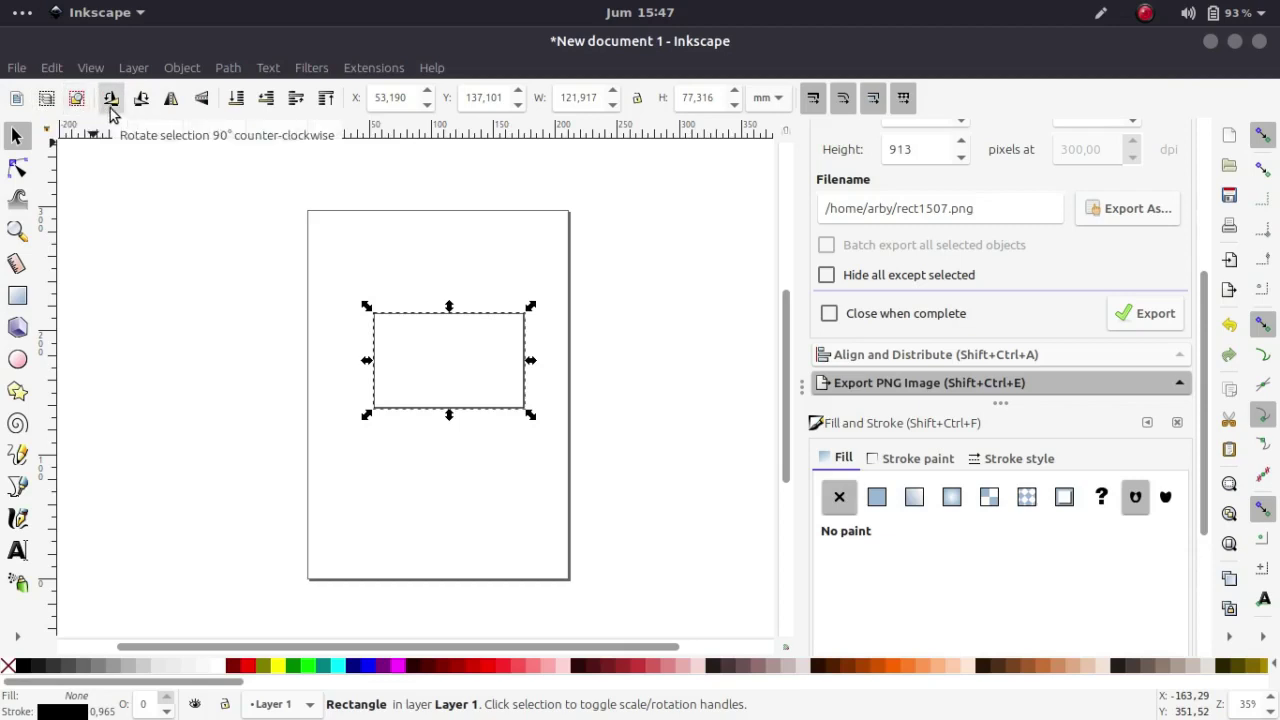
Rotate the rectangle in 90° increments through a full turn.
left_click(141, 104)
left_click(141, 104)
left_click(141, 104)
left_click(141, 104)
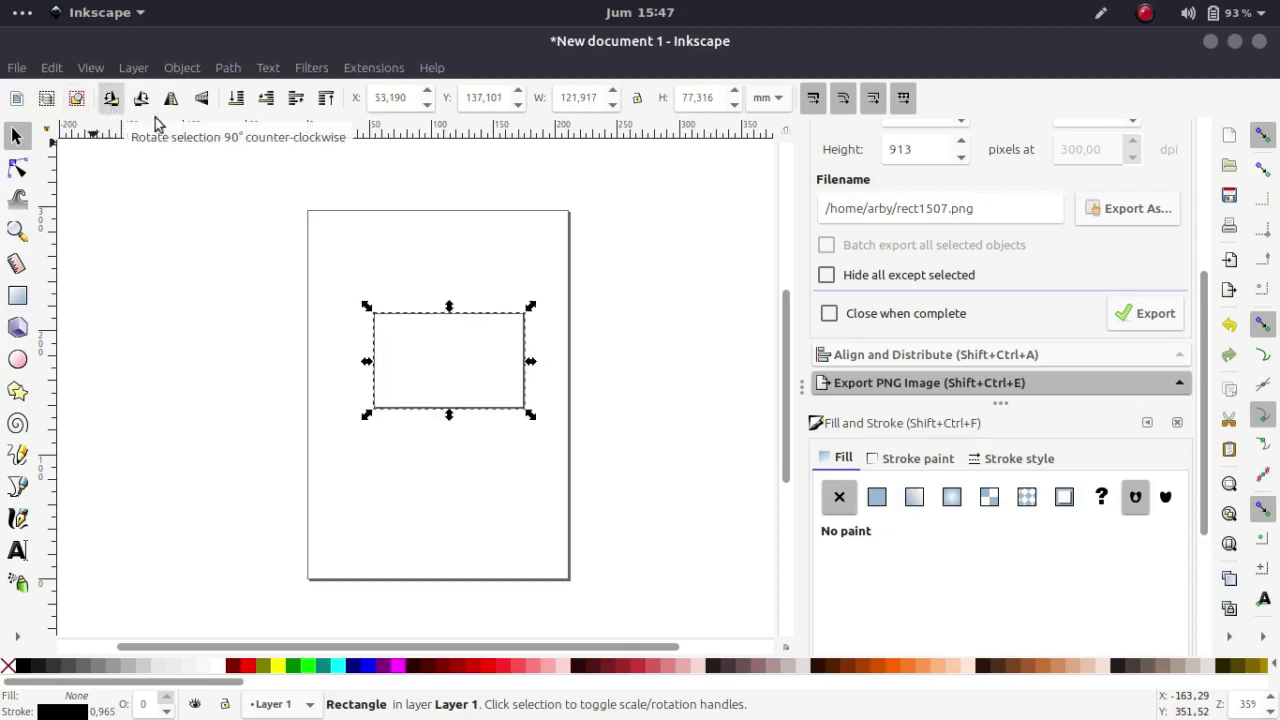
Flip the rectangle horizontally while trying a linear gradient fill, and set its fill to flat dark red.
left_click(911, 495)
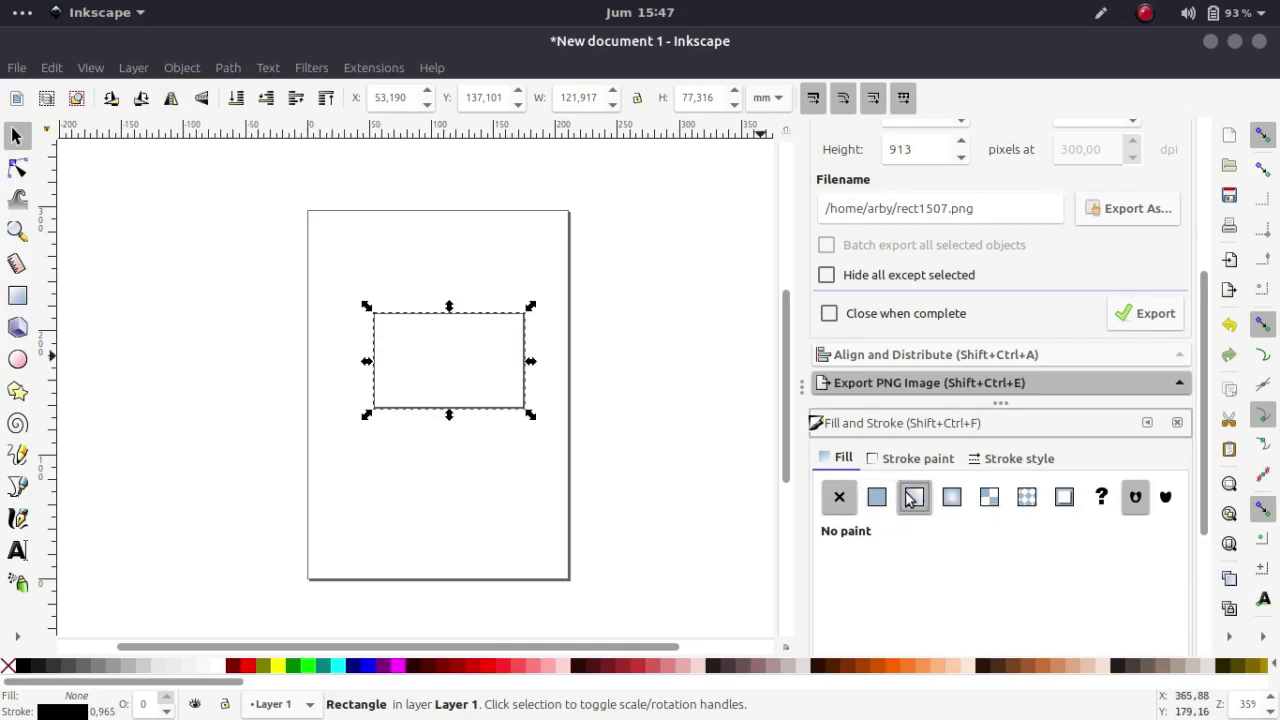
left_click(171, 100)
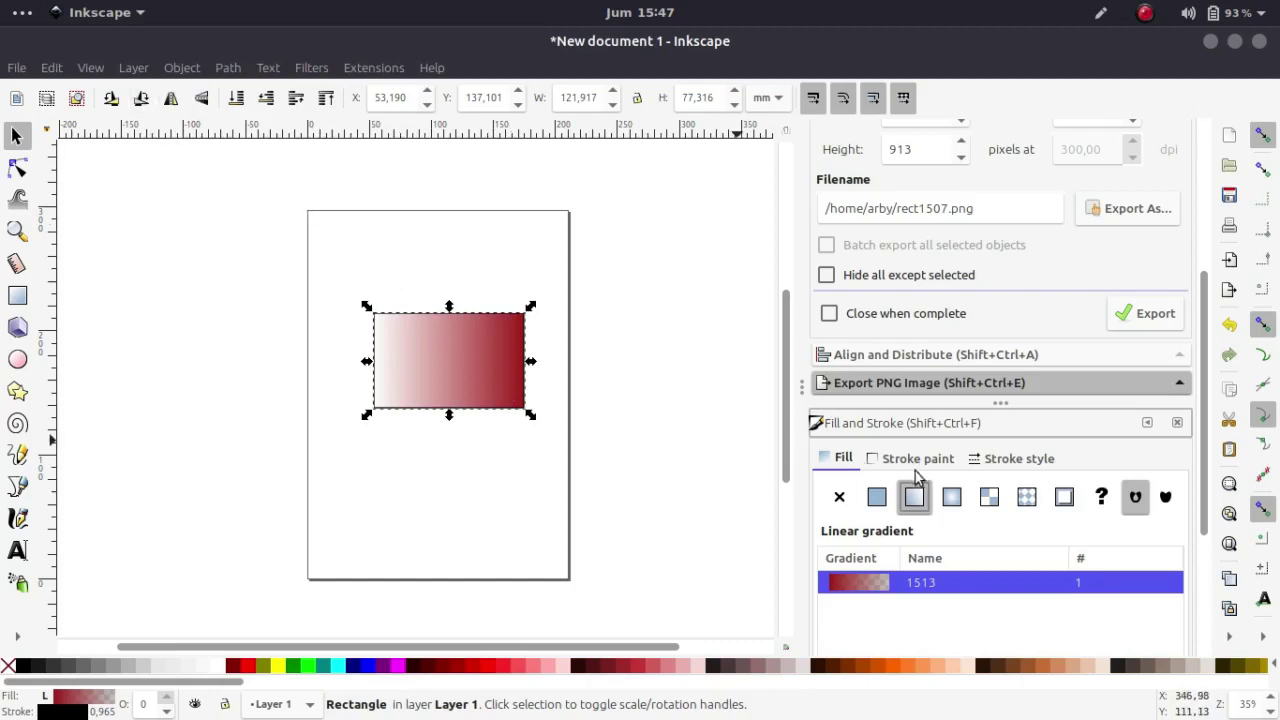
left_click(876, 497)
left_click_drag(432, 398, 416, 399)
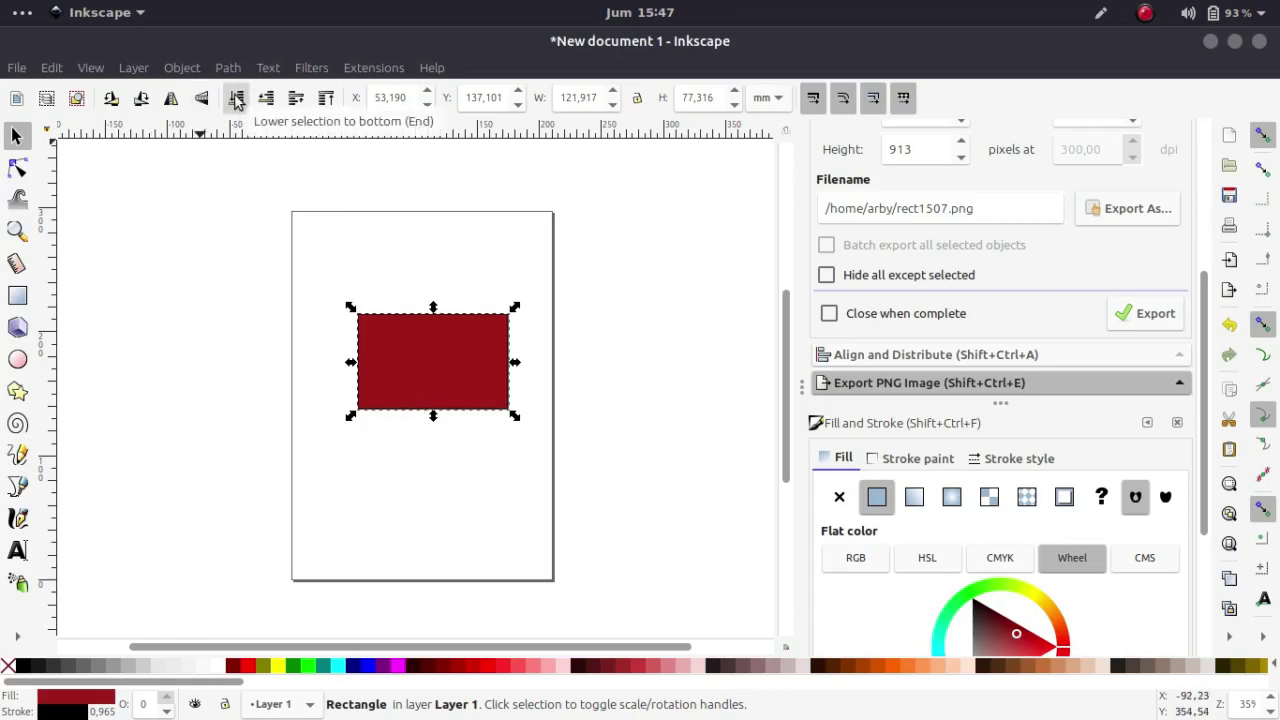
Draw a small rectangle about 35 × 15 mm at the page's upper-left edge and remove it.
left_click(17, 295)
left_click_drag(287, 259, 331, 278)
left_click(16, 135)
left_click(201, 245)
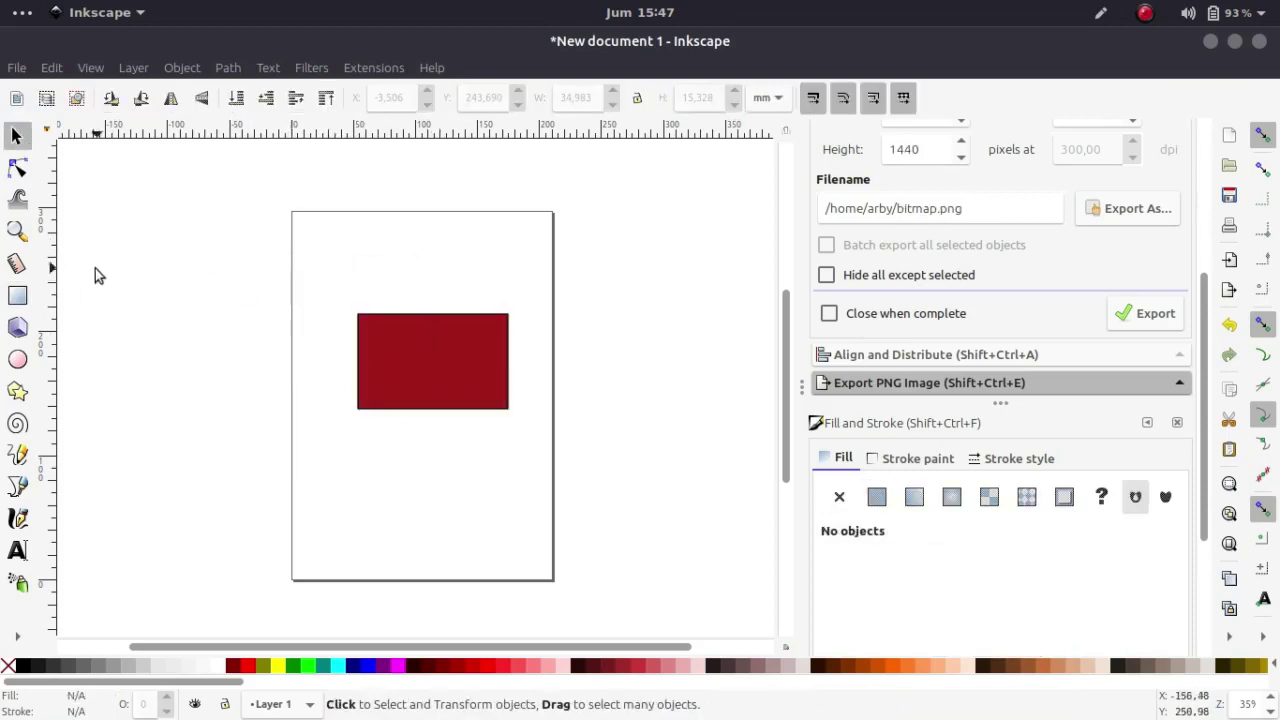
Draw a second rectangle about 128 × 93 mm overlapping the upper-left corner of the red one.
left_click(24, 299)
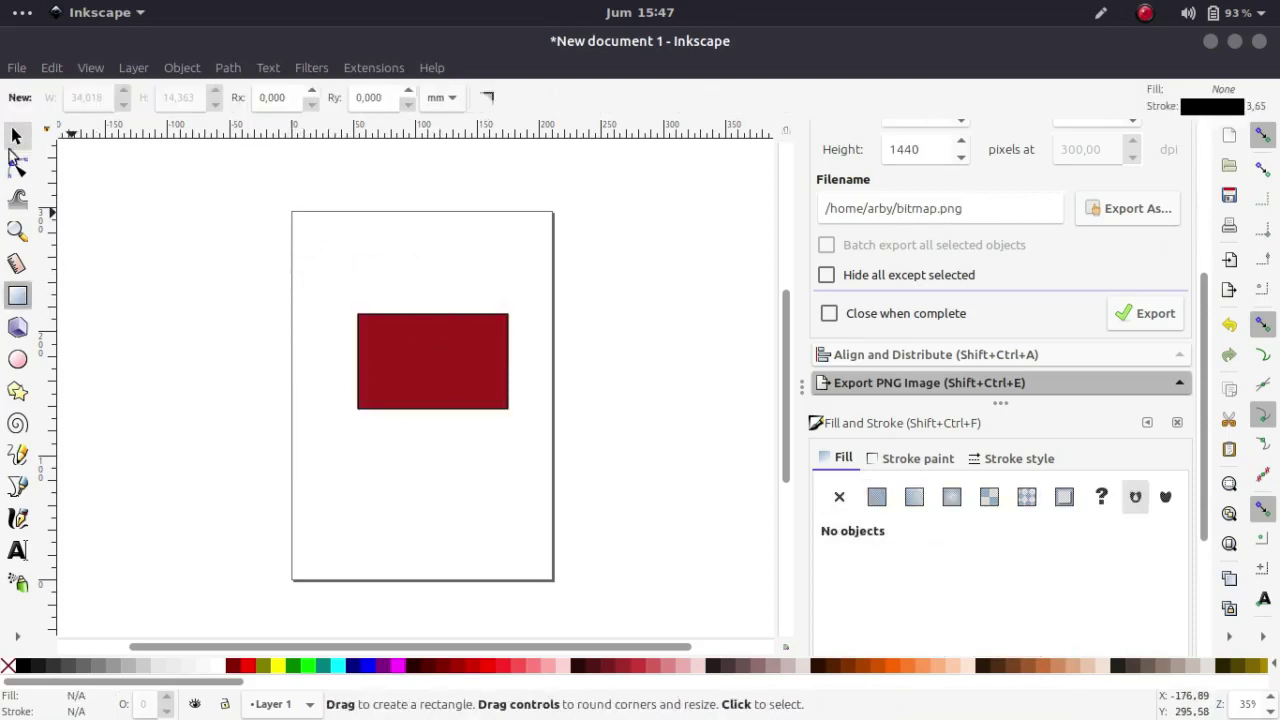
left_click(15, 137)
left_click(488, 378)
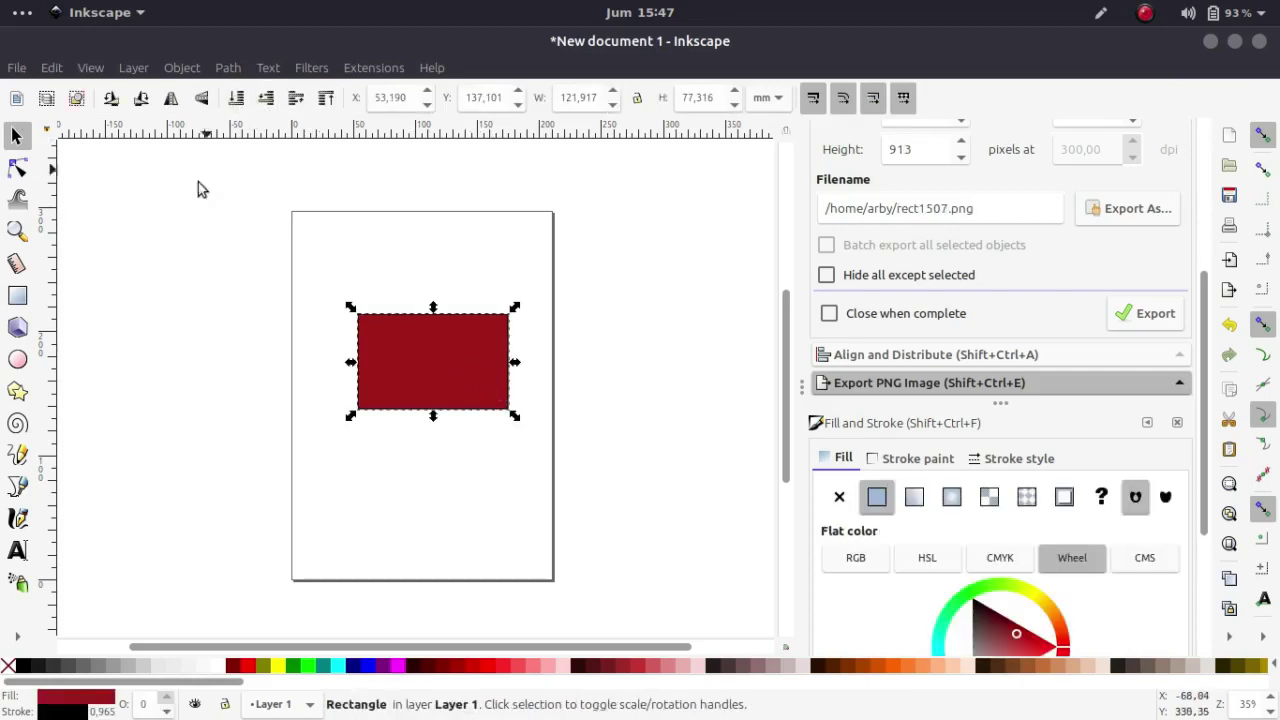
left_click(17, 295)
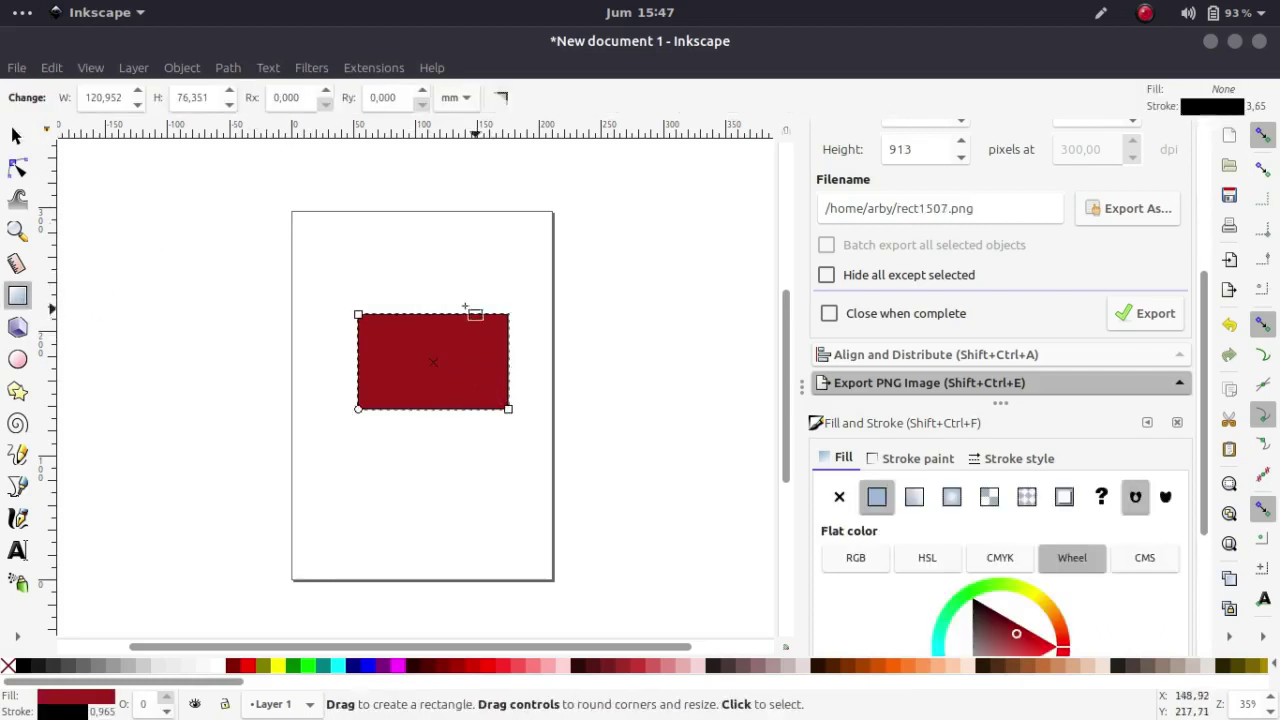
left_click_drag(268, 243, 427, 358)
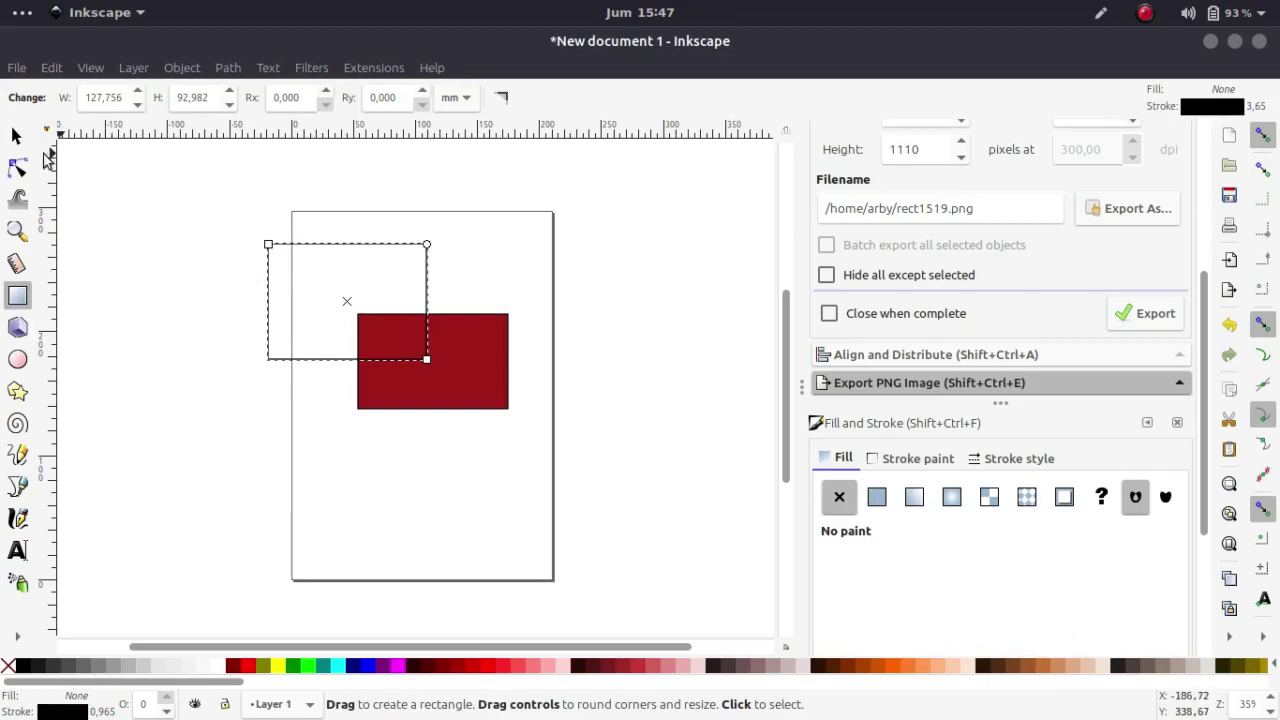
Give the second, unfilled rectangle a flat dark red fill.
left_click(15, 137)
left_click(431, 345)
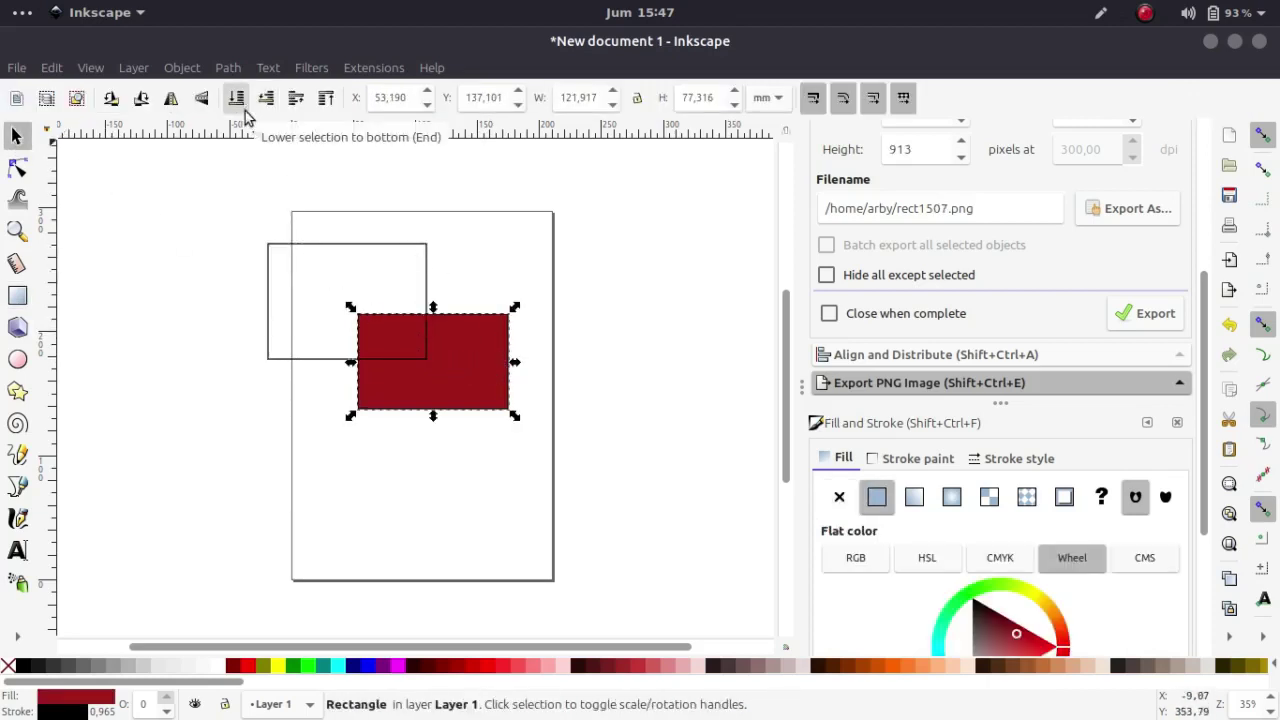
left_click(428, 300)
left_click(877, 497)
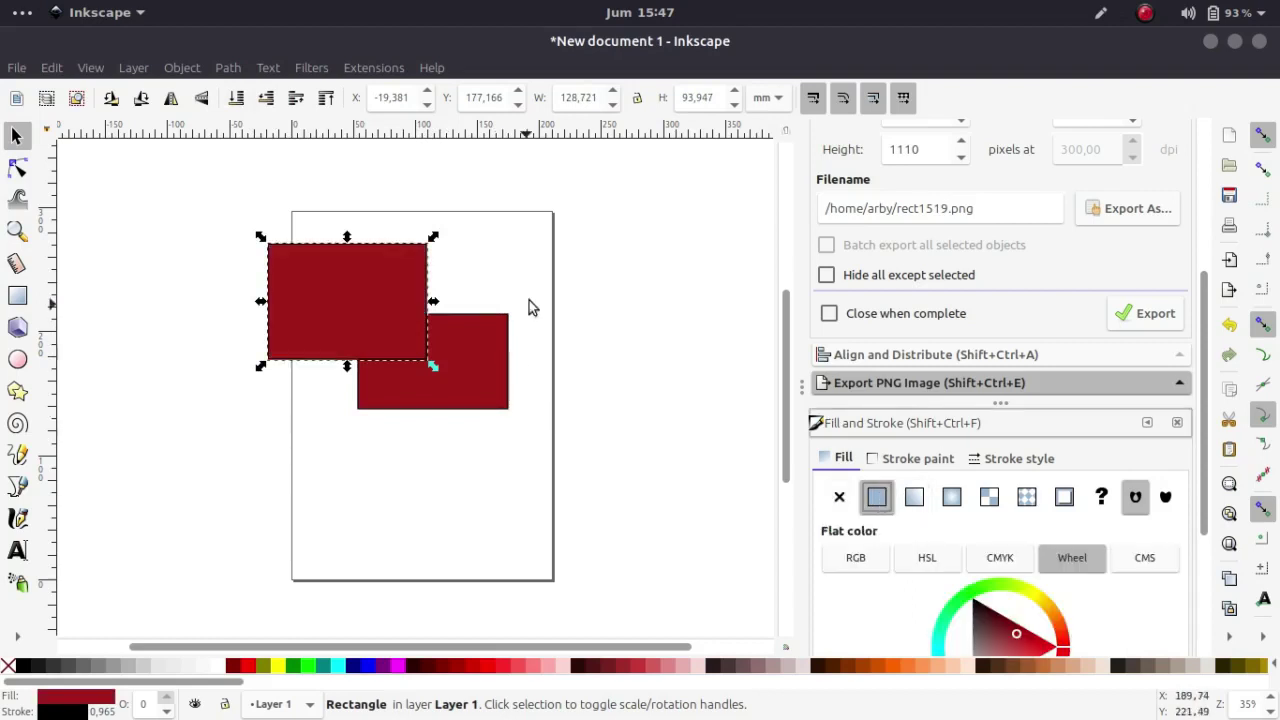
Raise the smaller red rectangle above the larger one and lower it back to the bottom.
left_click(529, 300)
left_click(471, 357)
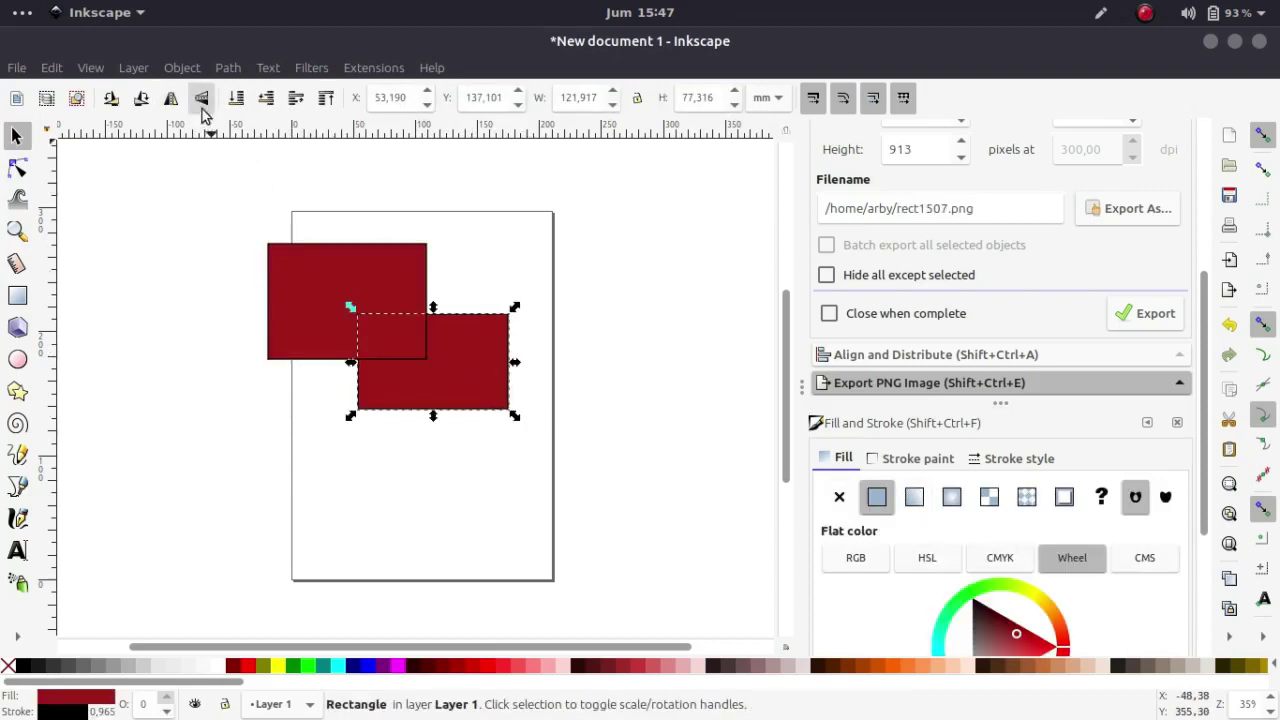
left_click(287, 102)
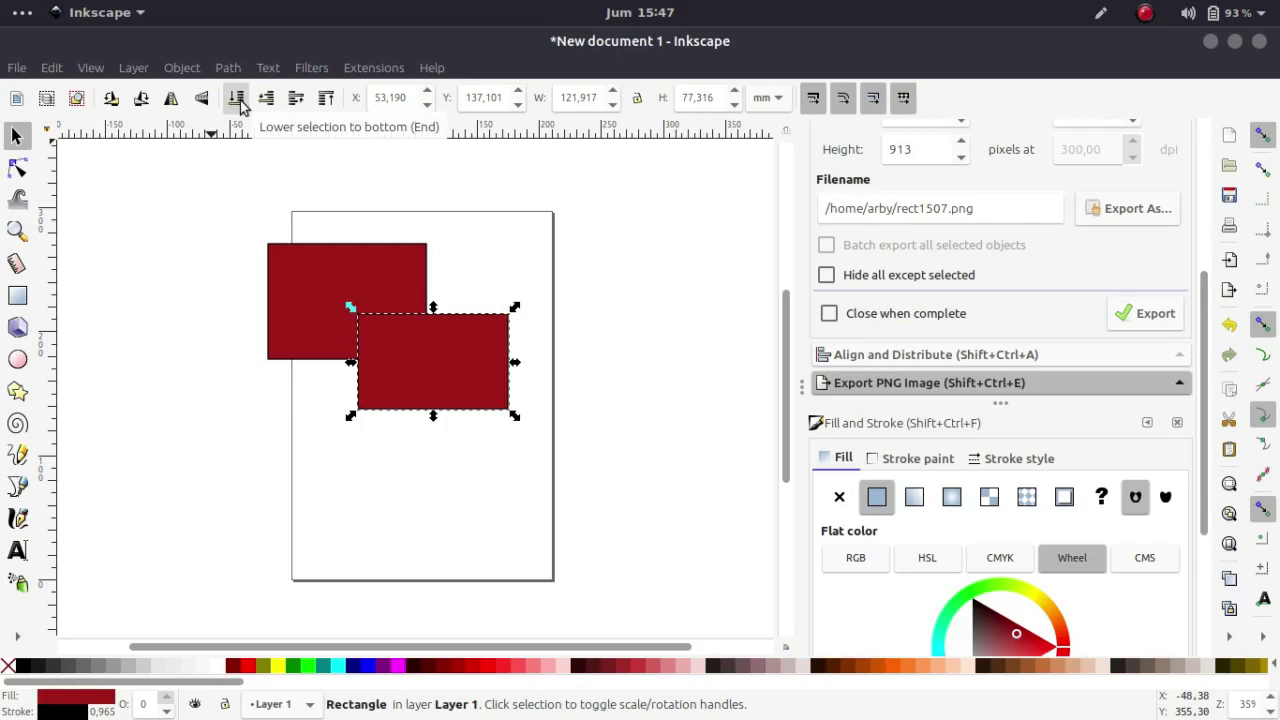
left_click(238, 102)
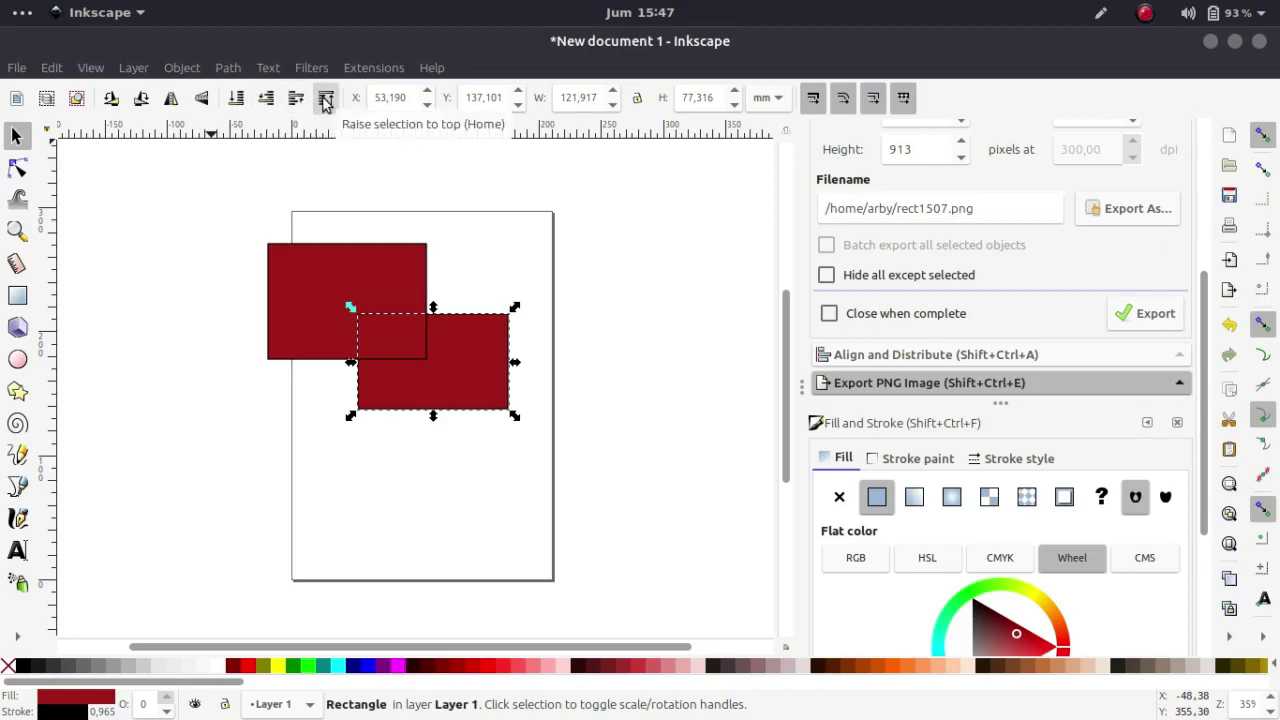
Delete the larger red rectangle that overlaps the upper-left corner of the smaller one.
left_click(470, 228)
left_click(400, 346)
left_click(398, 346)
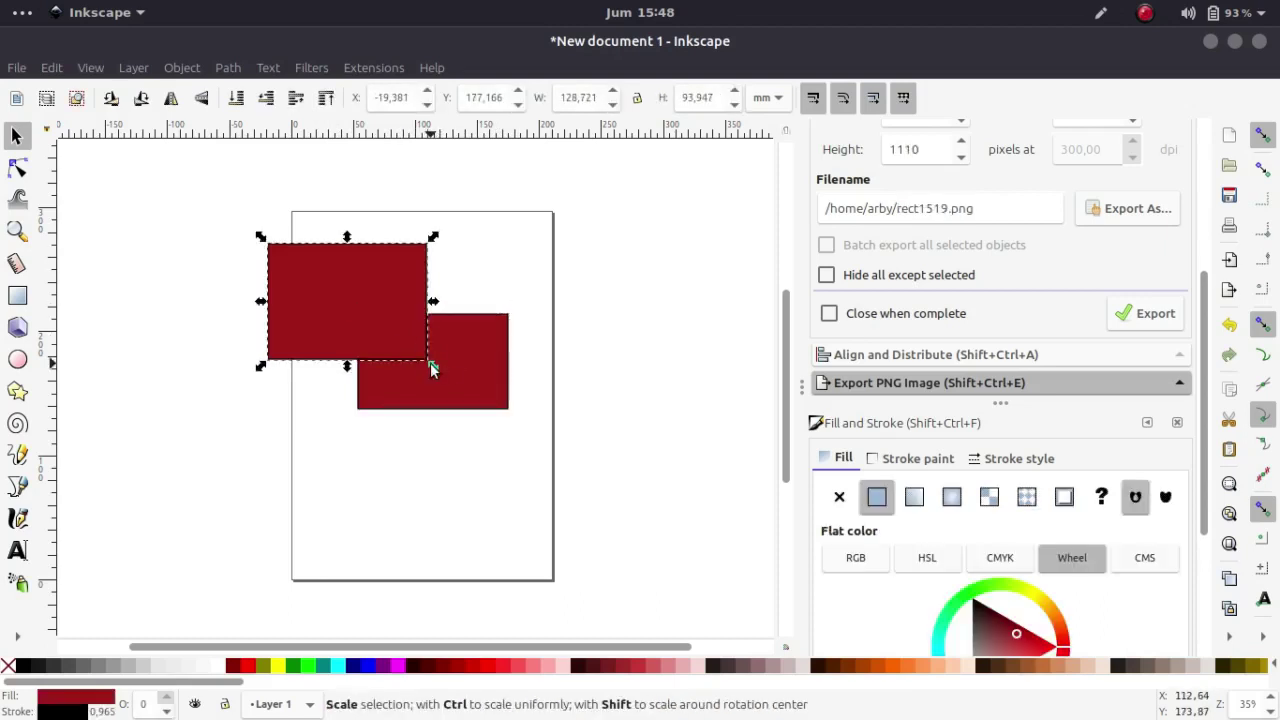
key("Delete")
Scale the remaining red rectangle down proportionally to about 109 × 69 mm.
left_click(480, 385)
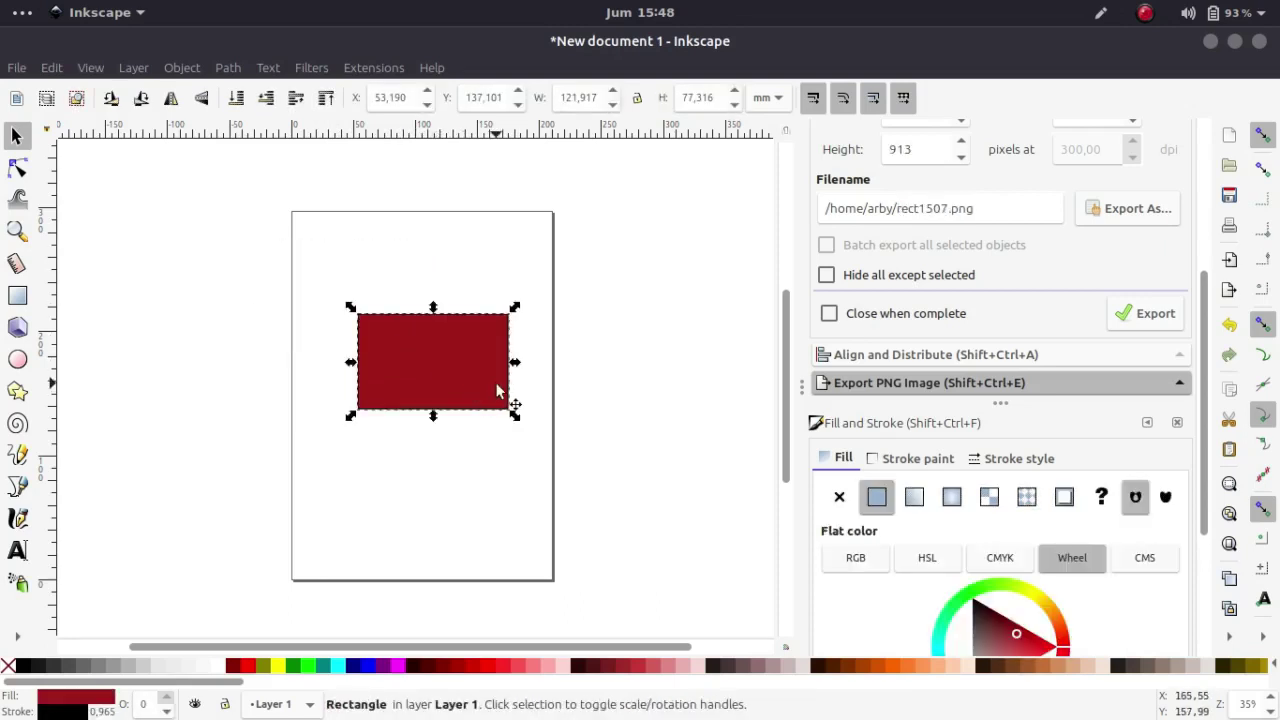
scroll(500, 400, "right", 2)
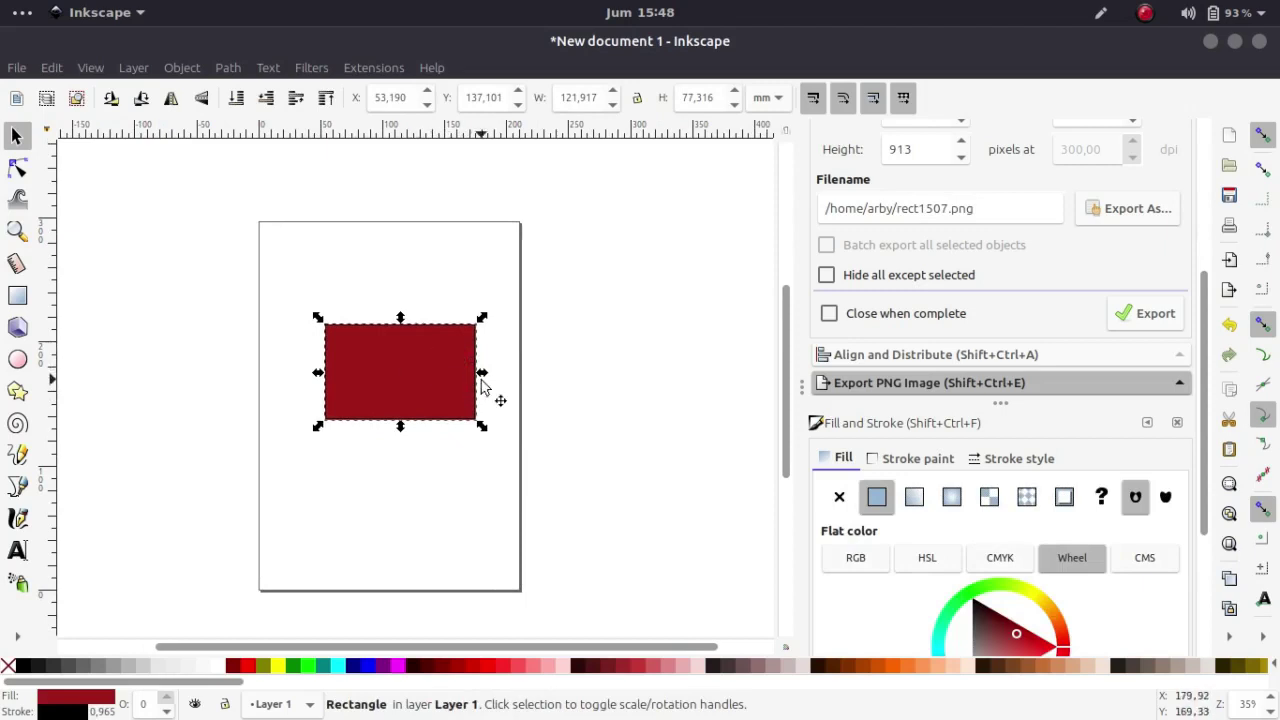
mouse_move(485, 325)
left_mouse_down()
mouse_move(443, 355)
mouse_move(467, 340)
left_mouse_up()
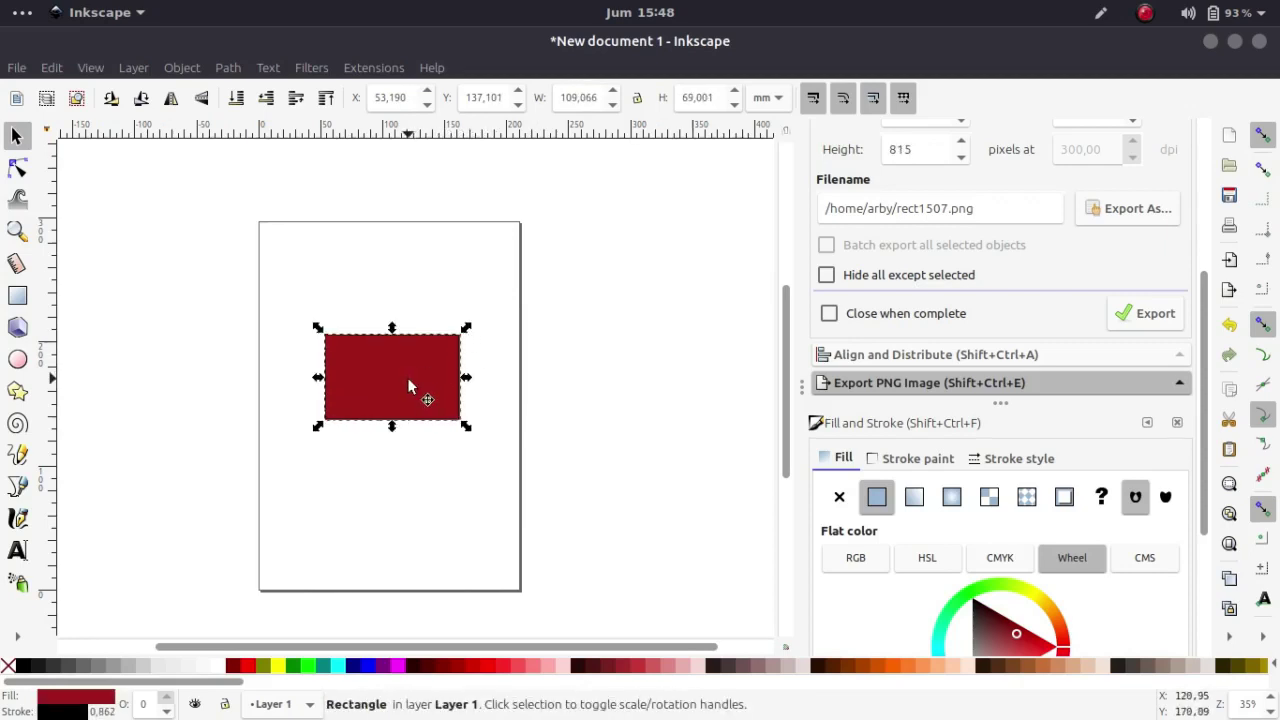
Tilt the red rectangle slightly clockwise around its centre, turn it partly back, and deselect it.
mouse_move(465, 337)
left_mouse_down()
mouse_move(489, 406)
mouse_move(363, 340)
mouse_move(470, 381)
mouse_move(462, 343)
left_mouse_up()
left_click(409, 414)
left_click(392, 378)
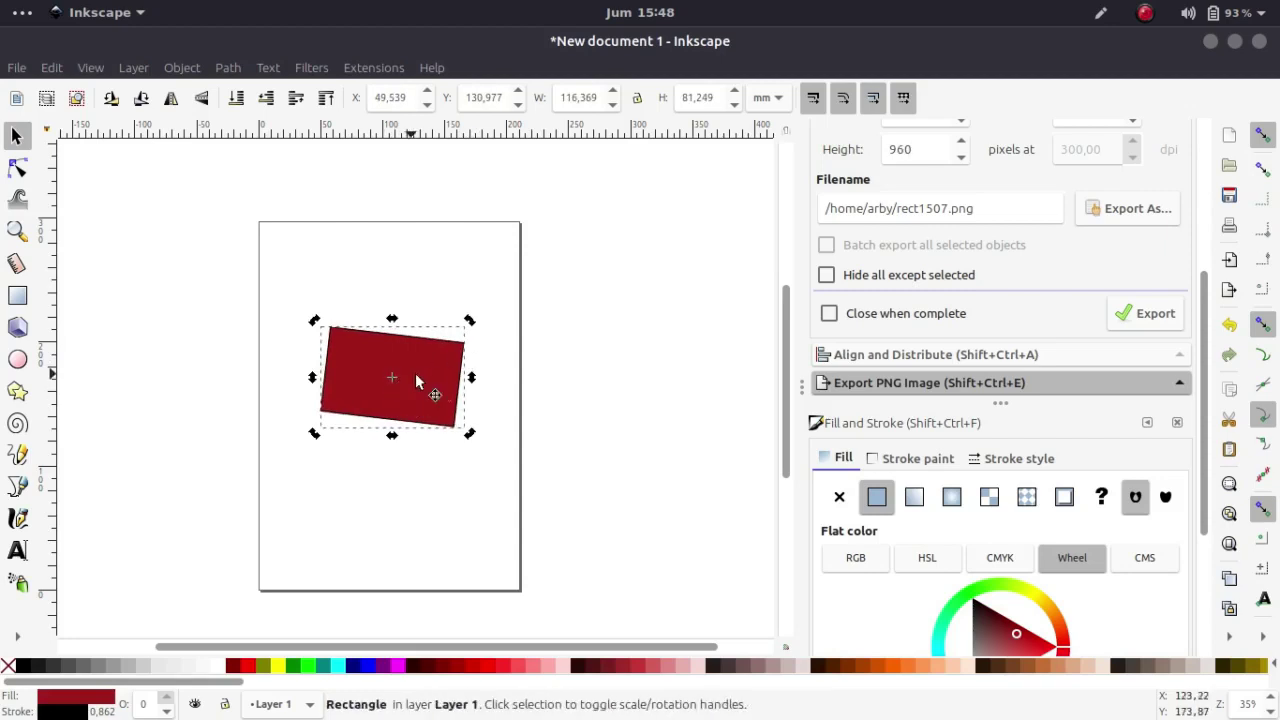
left_click_drag(469, 323, 457, 317)
left_click(514, 343)
Move the red rectangle's rotation centre to its lower-left corner, rotate the rectangle around it, and deselect it.
left_click(428, 377)
left_click_drag(394, 378, 332, 428)
left_click_drag(469, 331, 610, 321)
left_click(613, 457)
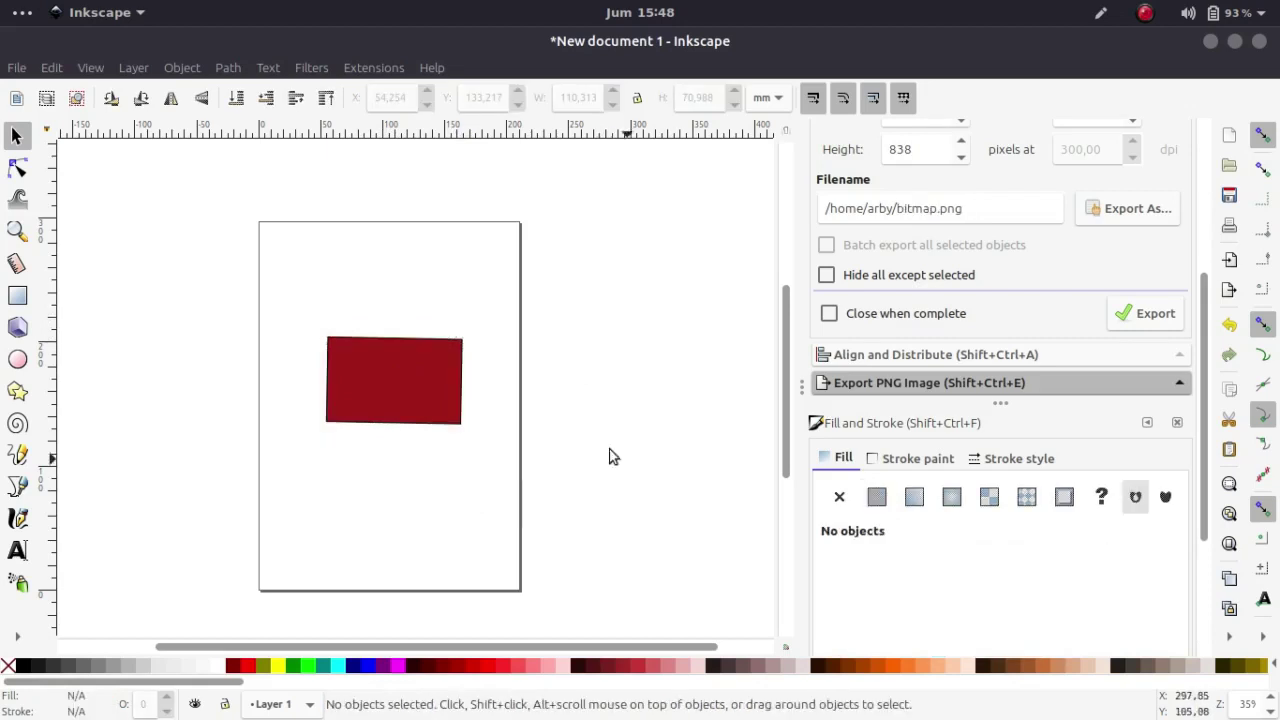
Delete the red rectangle and draw a new rectangle about 94 × 49 mm in the upper half of the page.
left_click(459, 411)
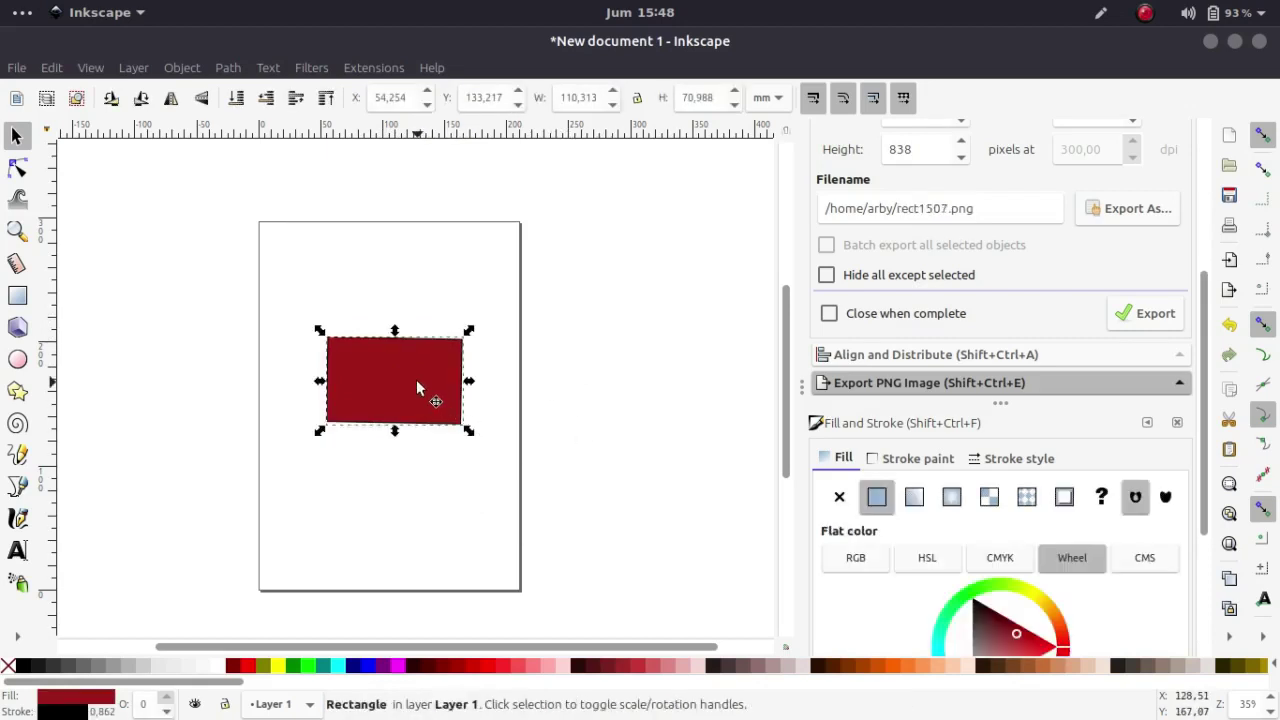
key("Delete")
left_click(17, 295)
left_click_drag(296, 328, 477, 388)
Try moving the new rectangle slightly with the Selector, and undo the move.
left_click(16, 135)
mouse_move(416, 335)
left_mouse_down()
mouse_move(563, 314)
mouse_move(437, 351)
mouse_move(328, 326)
mouse_move(460, 343)
mouse_move(409, 357)
mouse_move(400, 346)
mouse_move(433, 345)
mouse_move(419, 341)
mouse_move(560, 337)
mouse_move(360, 341)
mouse_move(430, 340)
mouse_move(430, 479)
mouse_move(425, 267)
mouse_move(443, 437)
mouse_move(449, 249)
mouse_move(438, 408)
mouse_move(471, 340)
mouse_move(286, 351)
mouse_move(566, 354)
mouse_move(520, 325)
mouse_move(423, 331)
mouse_move(449, 331)
mouse_move(506, 274)
mouse_move(428, 378)
left_mouse_up()
key("ctrl+z")
left_click(491, 377)
left_click(487, 374)
left_click(471, 331)
Draw a second rectangle about 75 × 53 mm and snap its lower-left corner to the first rectangle's upper-left corner.
left_click(17, 295)
left_click_drag(235, 262, 327, 326)
key("s")
left_click_drag(312, 273, 374, 284)
left_click_drag(386, 280, 388, 281)
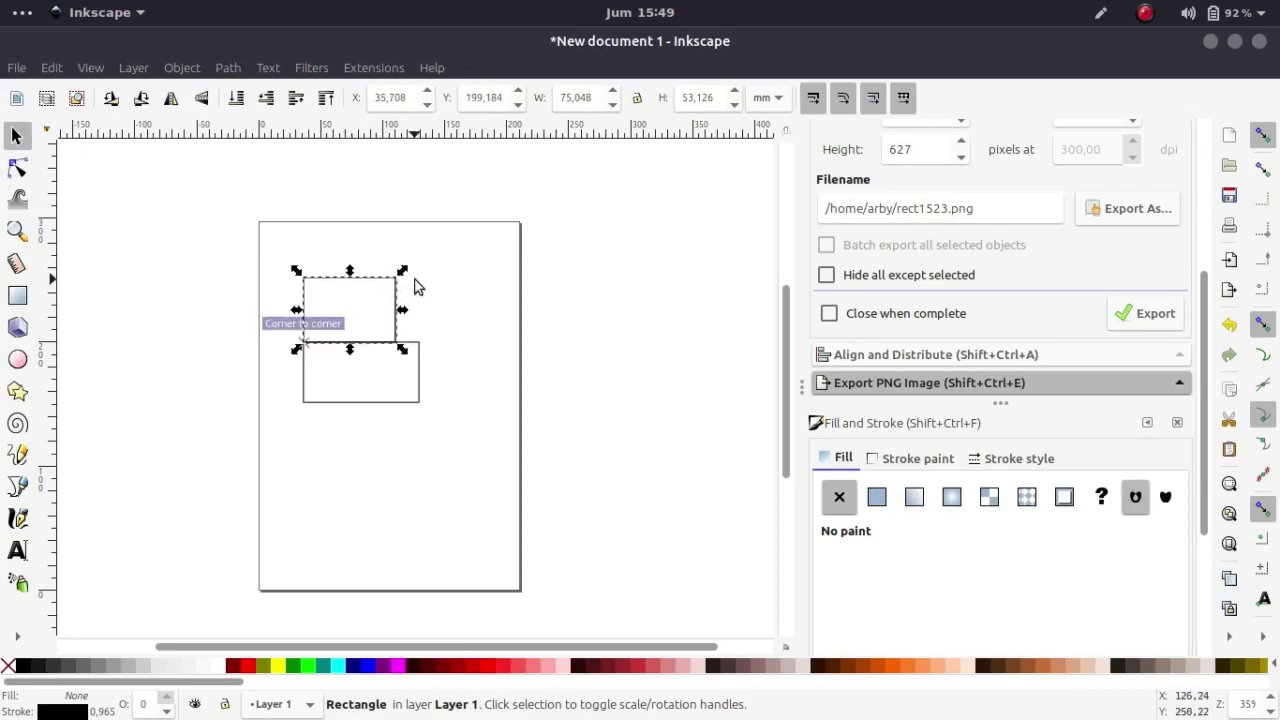
Scale the upper rectangle down to about 53 × 42 mm and snap its lower-left corner to the larger rectangle's upper-left corner.
key("plus")
left_click_drag(394, 223, 354, 246)
left_click(371, 240)
left_click(330, 260)
mouse_move(326, 260)
left_mouse_down()
mouse_move(357, 243)
mouse_move(340, 234)
mouse_move(331, 255)
mouse_move(297, 269)
mouse_move(277, 257)
mouse_move(315, 257)
left_mouse_up()
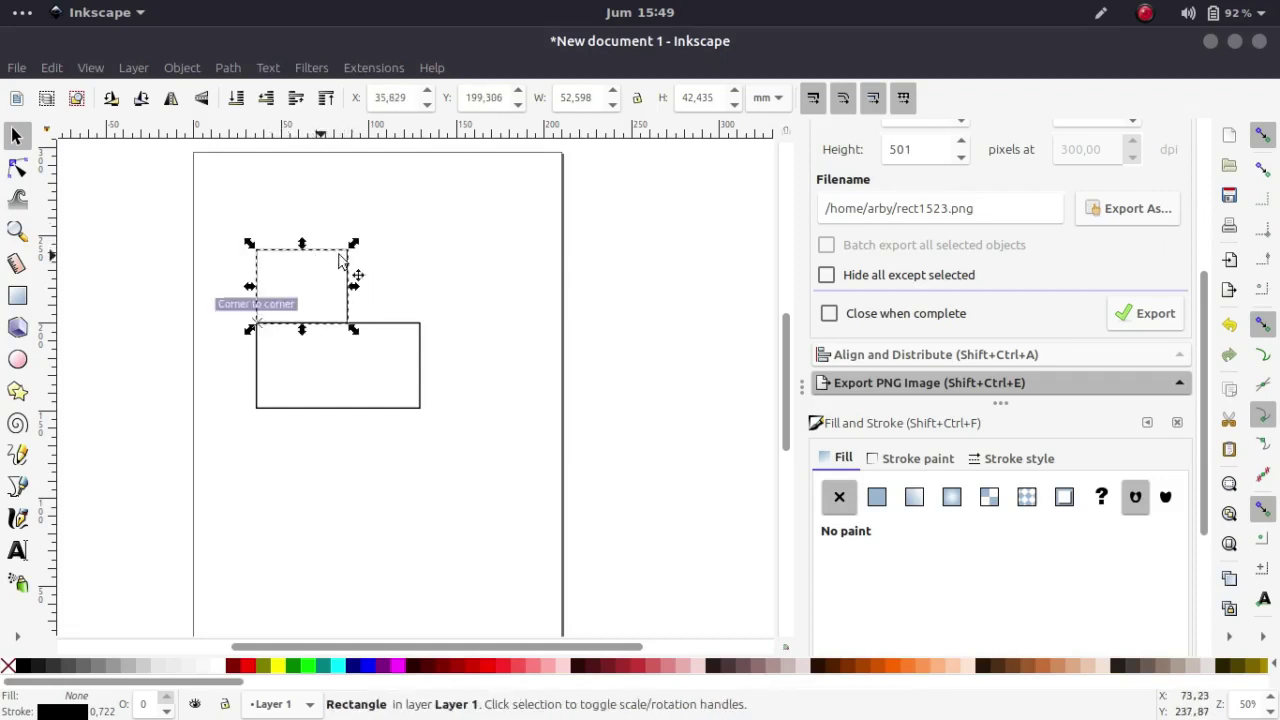
Move the smaller rectangle freely to the left with snapping disabled, and re-enable snapping to snap it back to the larger rectangle's corner.
left_click(1264, 141)
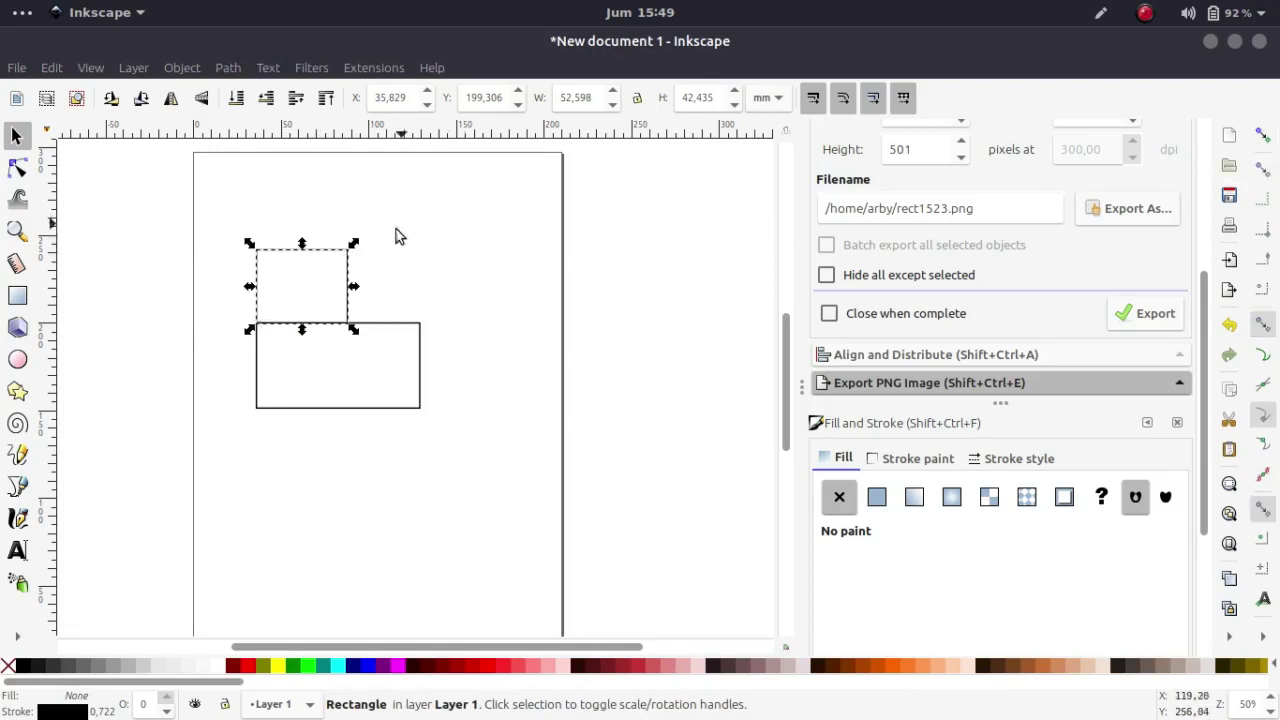
left_click_drag(325, 258, 274, 259)
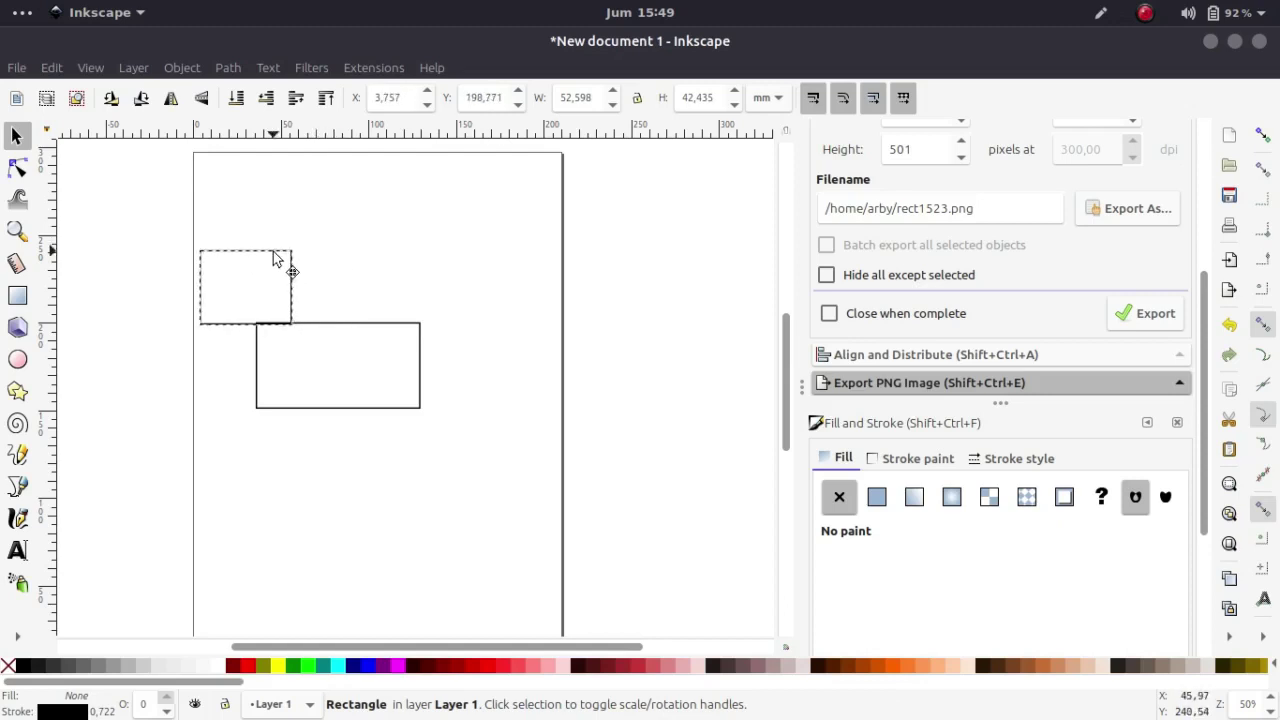
left_click(1264, 141)
left_click_drag(268, 252, 331, 250)
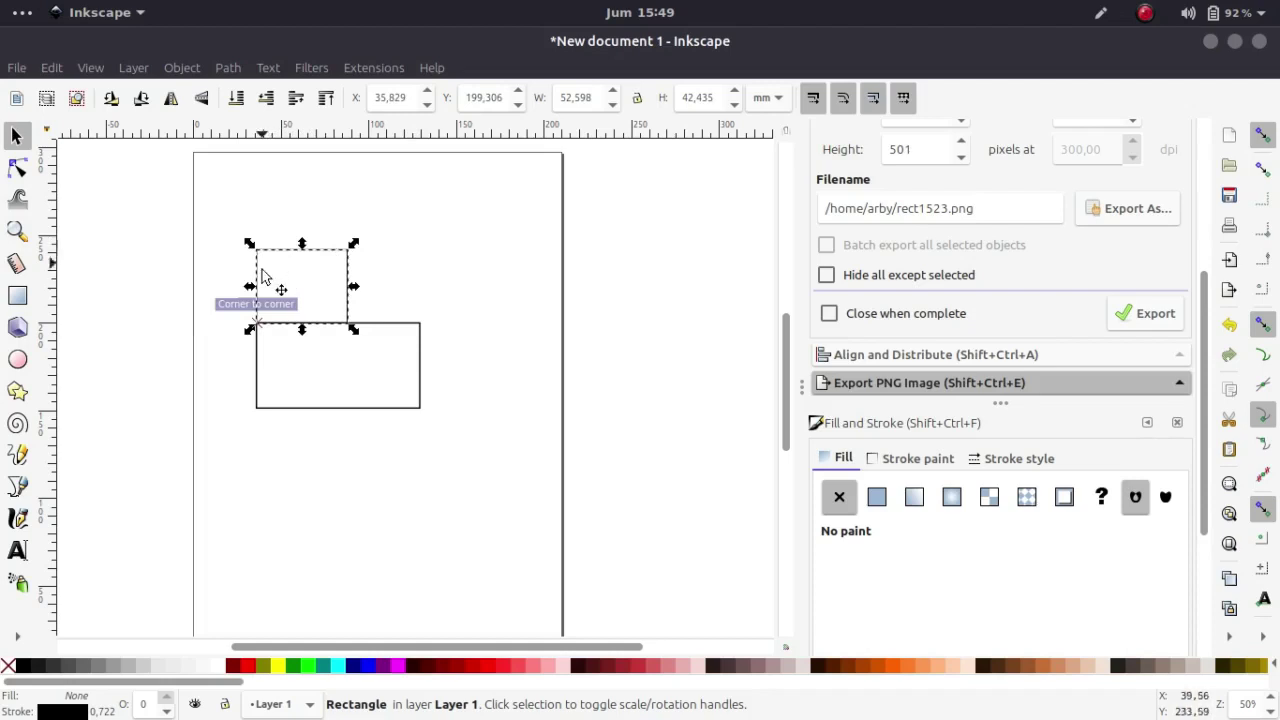
Delete the smaller rectangle and move the remaining one to about X 63, Y 159 mm, leaving it deselected.
left_click_drag(503, 192, 194, 392)
key("Delete")
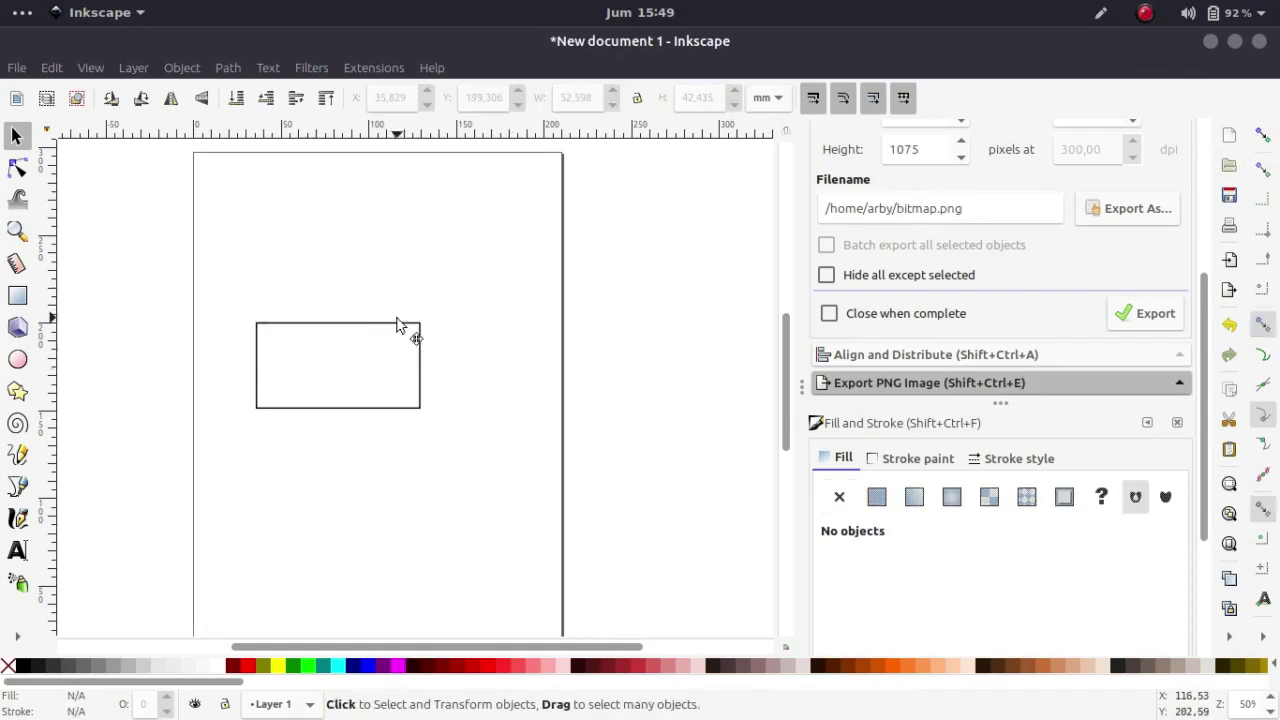
left_click_drag(397, 324, 452, 311)
left_click(522, 238)
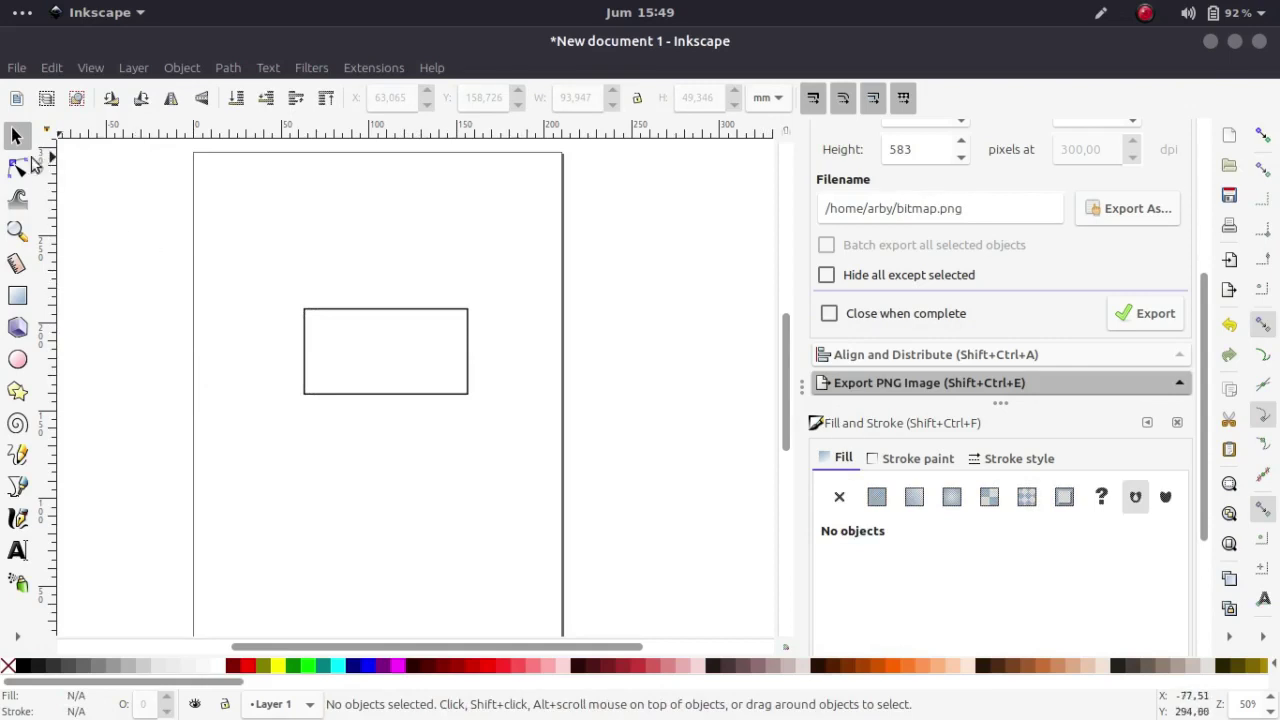
Display the rectangle's editing handles with the Node tool.
left_click(20, 167)
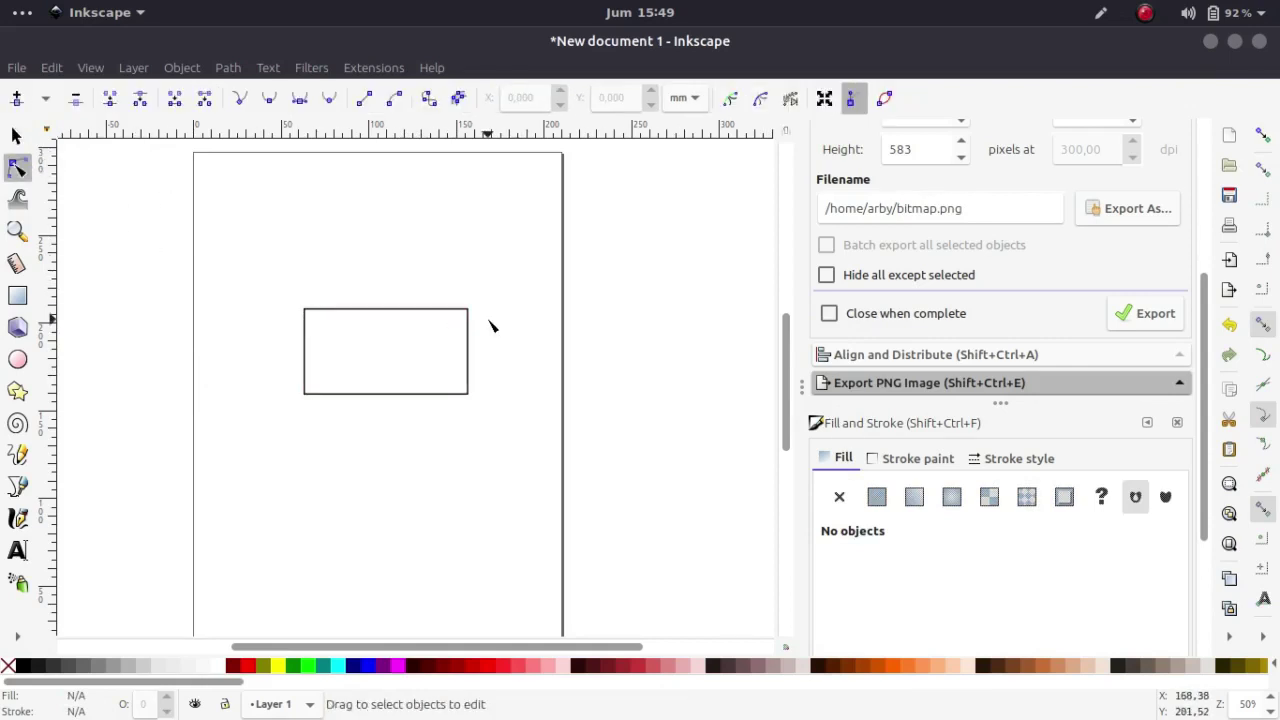
scroll(449, 310, "up", 2)
left_click(447, 312)
scroll(457, 277, "up", 1)
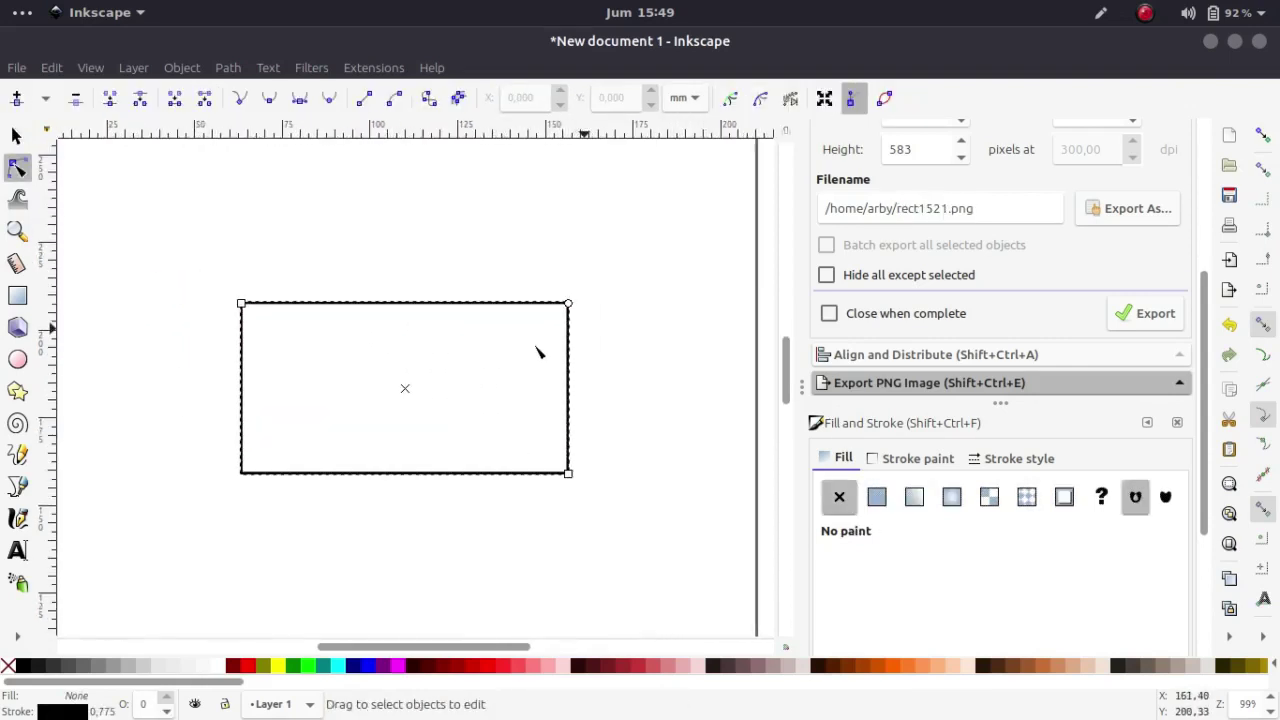
Draw a closed five-node Bezier path across the page's left edge, with straight upper sides and curved lower sides.
key("minus")
key("minus")
left_click(17, 486)
left_click(151, 322)
left_click(212, 298)
left_click(265, 375)
left_click(250, 408)
left_click(165, 408)
left_click(151, 322)
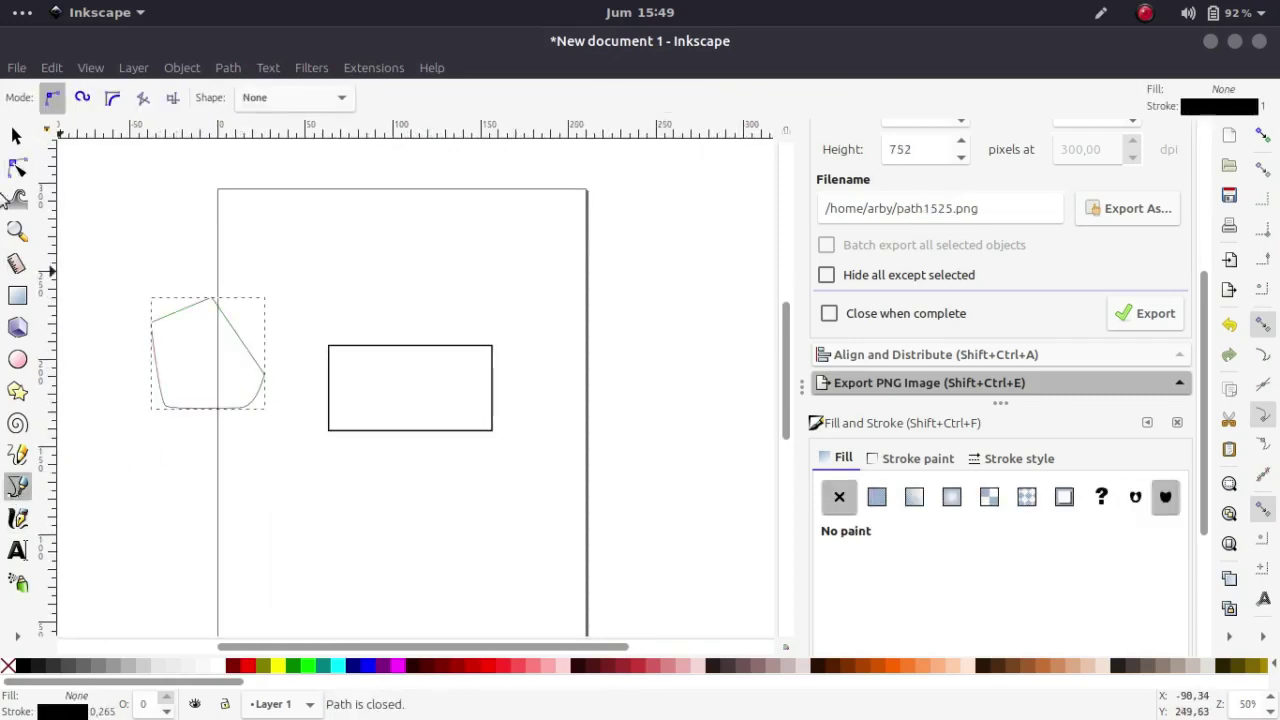
Compare the Bezier path's nodes with the rectangle's shape handles using the Node tool.
left_click(18, 168)
key("plus")
scroll(229, 277, "left", 2)
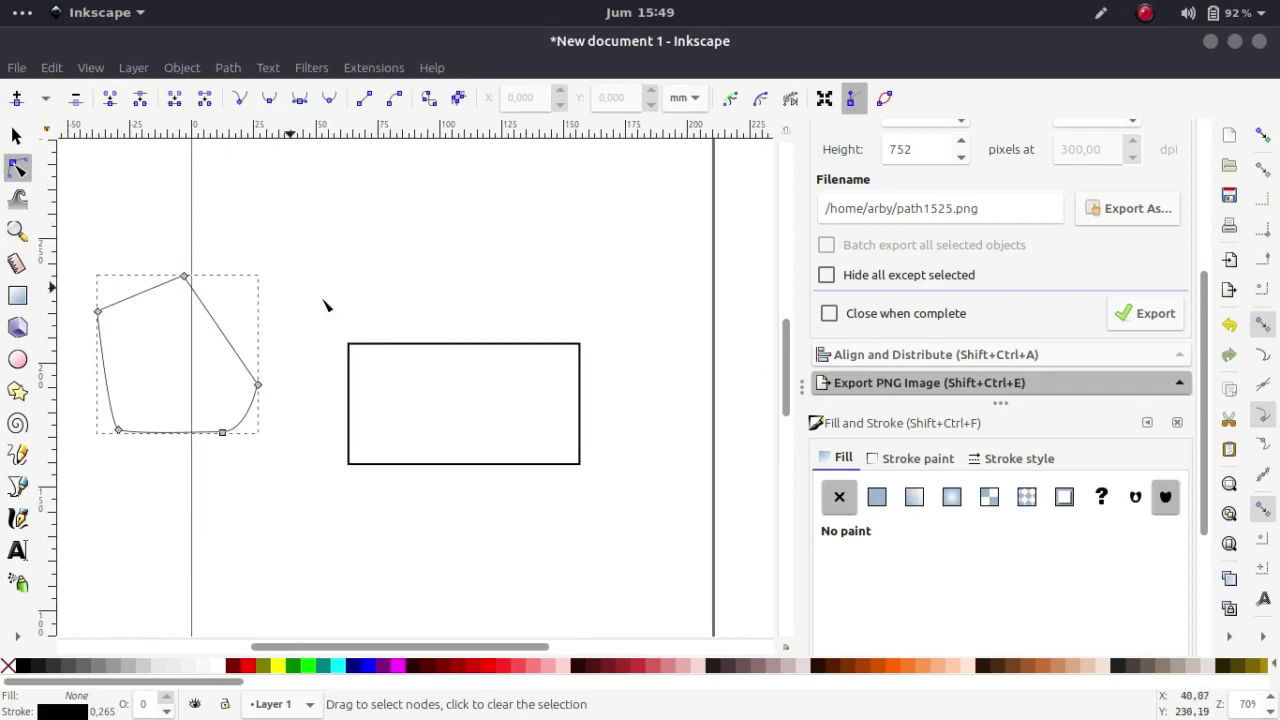
left_click(390, 354)
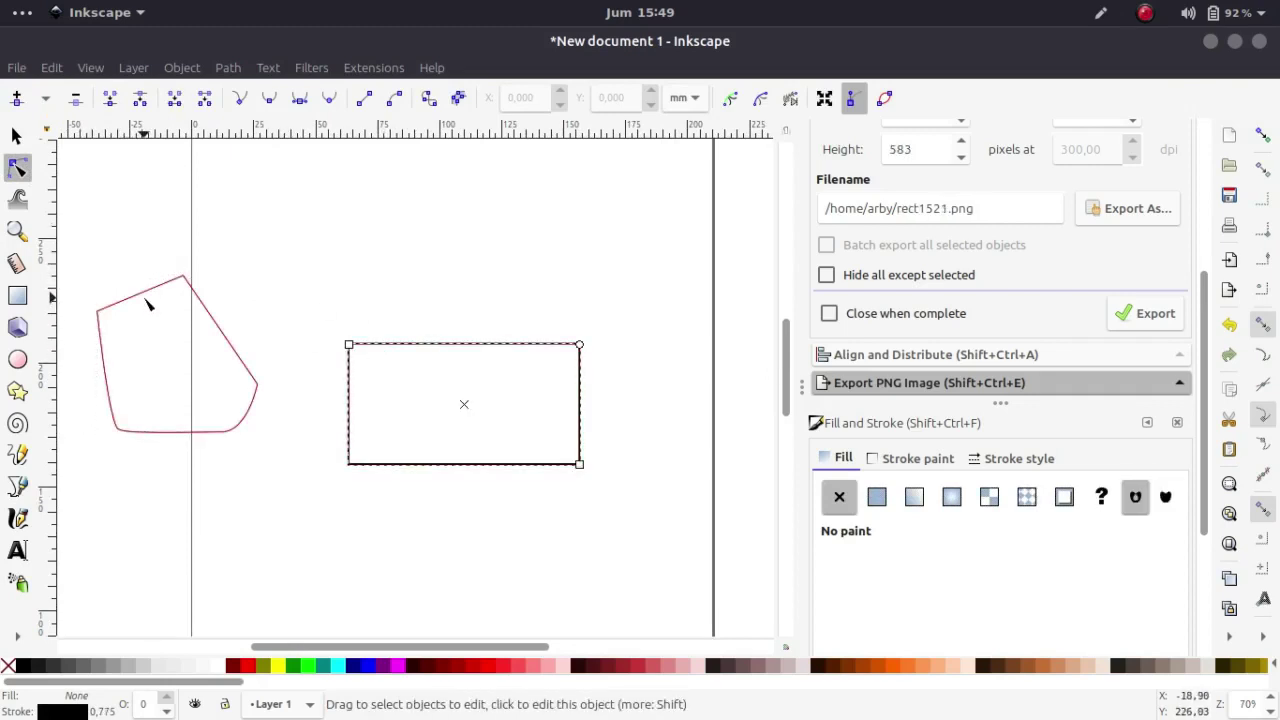
left_click(238, 320)
left_click(406, 349)
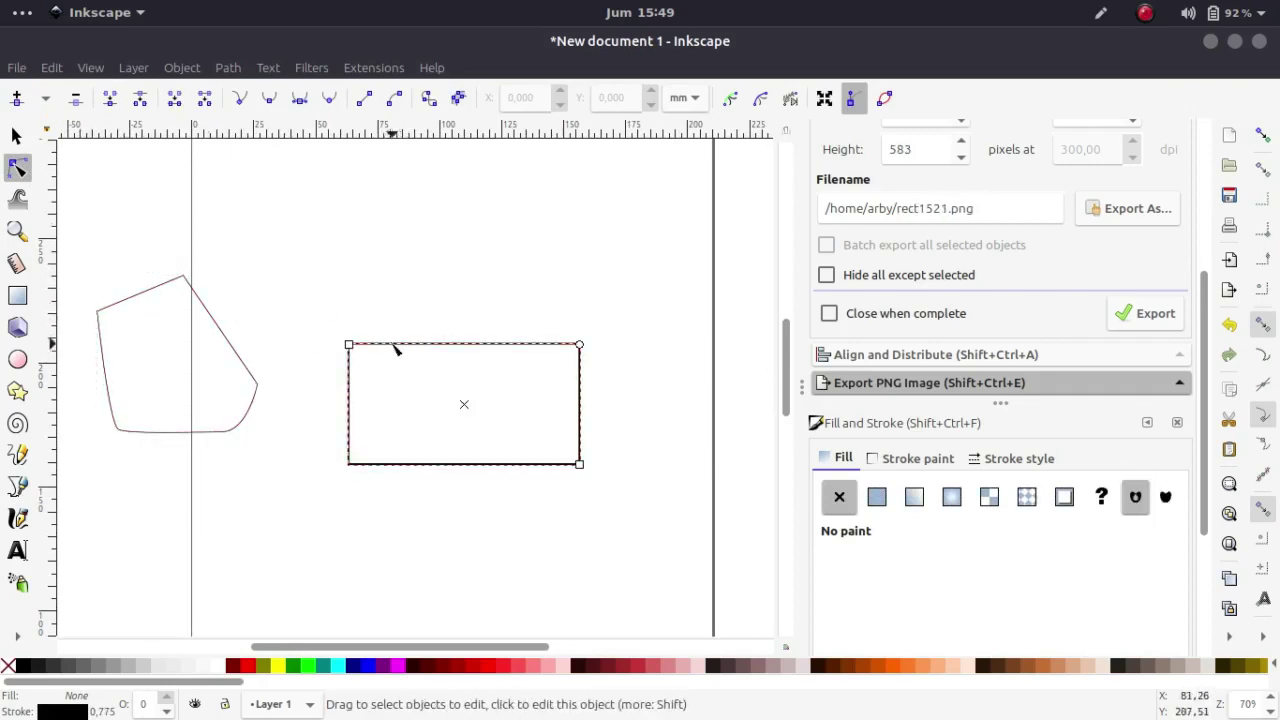
left_click(212, 318)
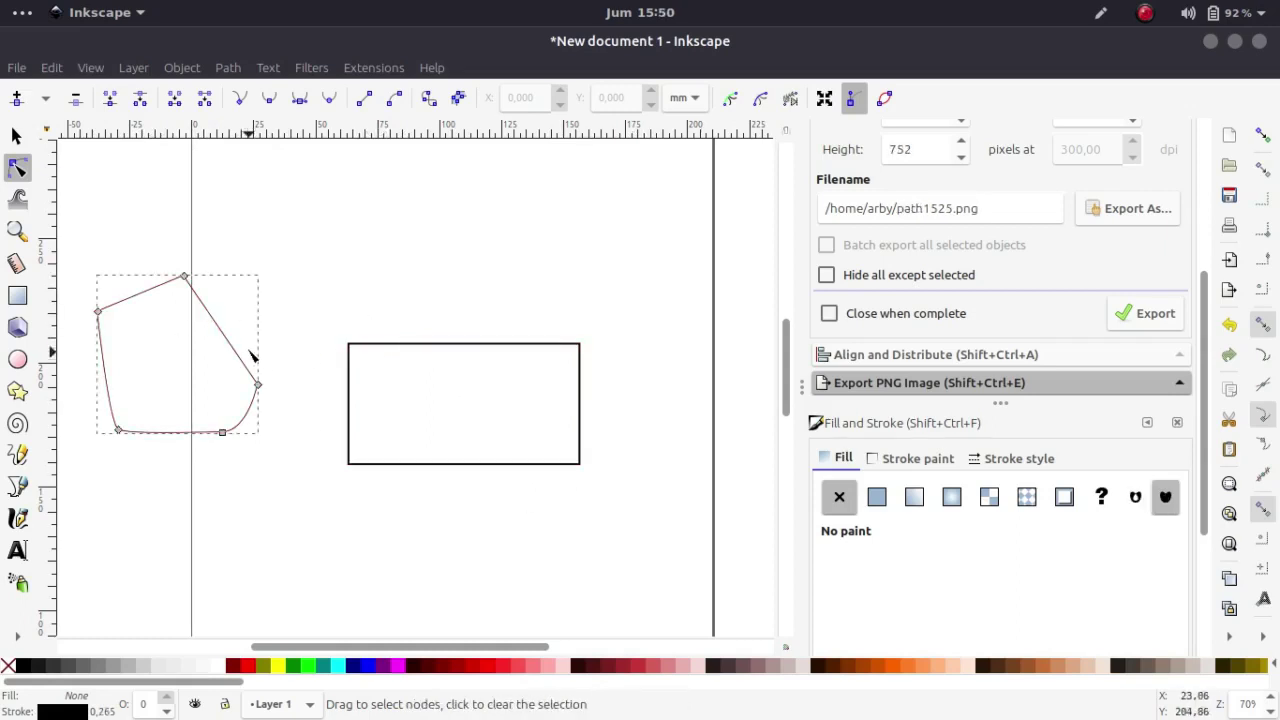
left_click(387, 343)
Shrink the rectangle slightly by moving its upper-left and lower-right resize handles inward with the Node tool.
left_click_drag(444, 355, 358, 334)
key("plus")
key("minus")
key("plus")
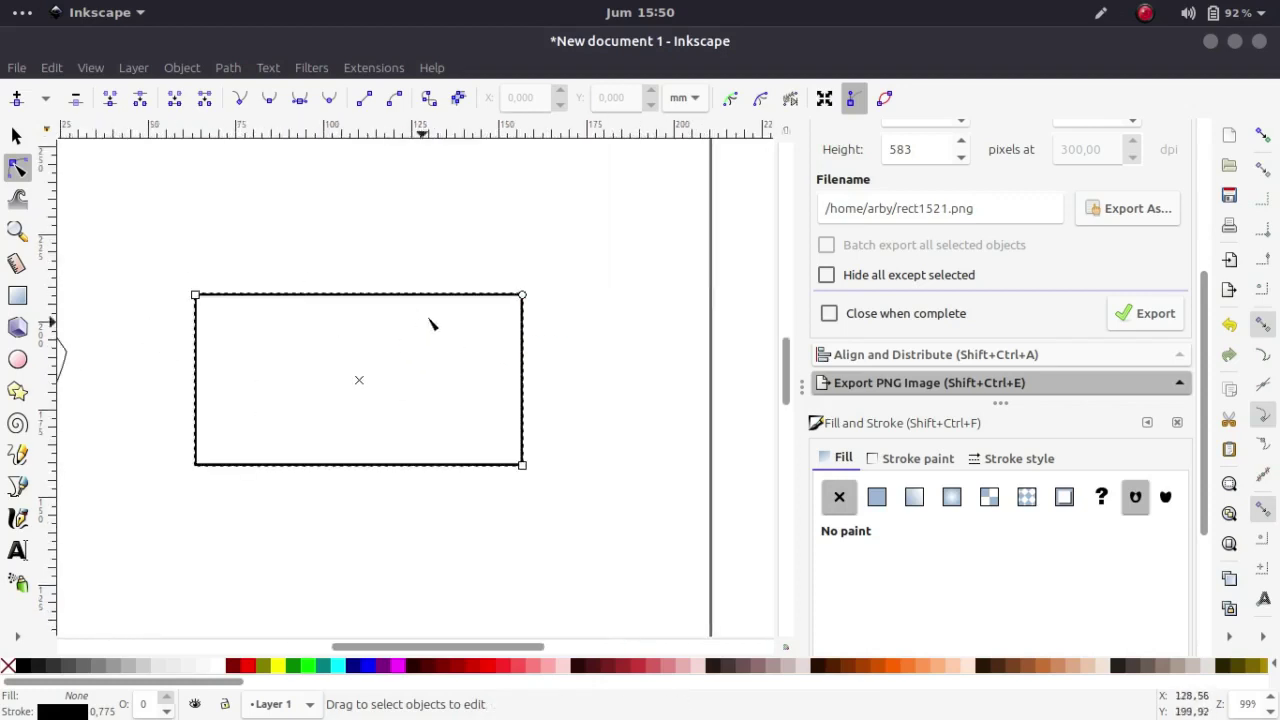
key("minus")
key("plus")
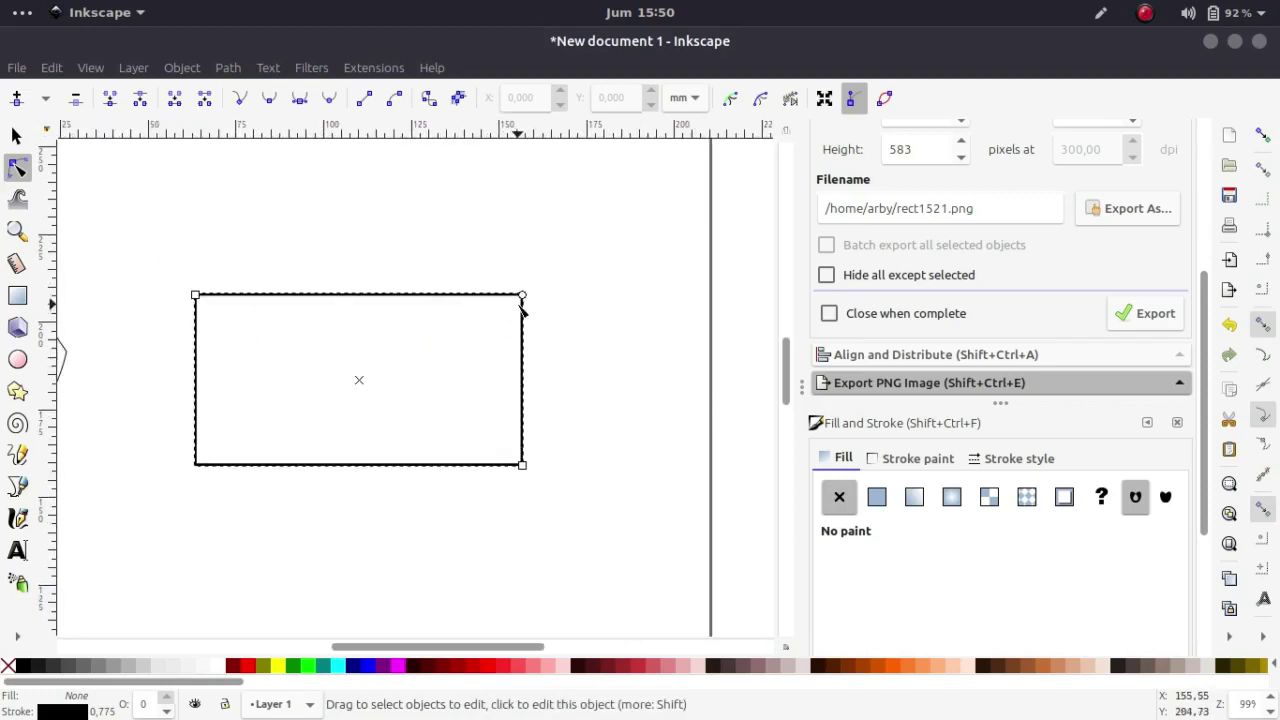
key("minus")
key("minus")
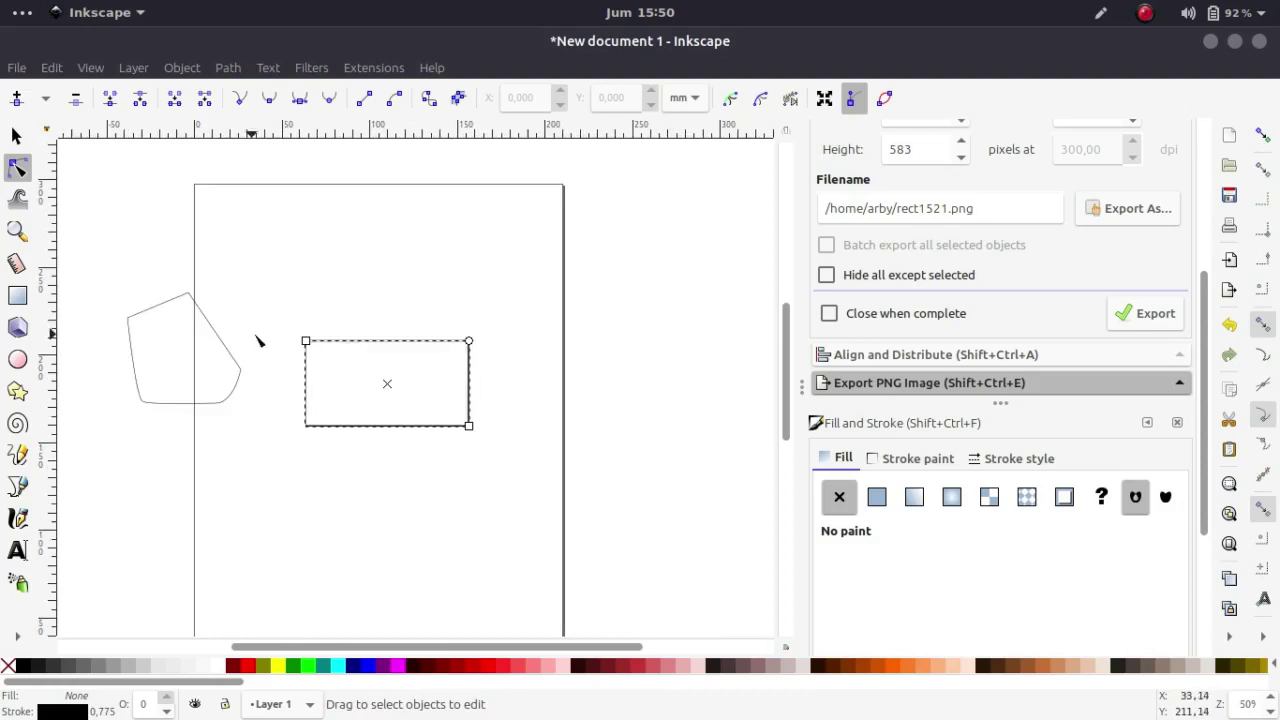
key("plus")
key("plus")
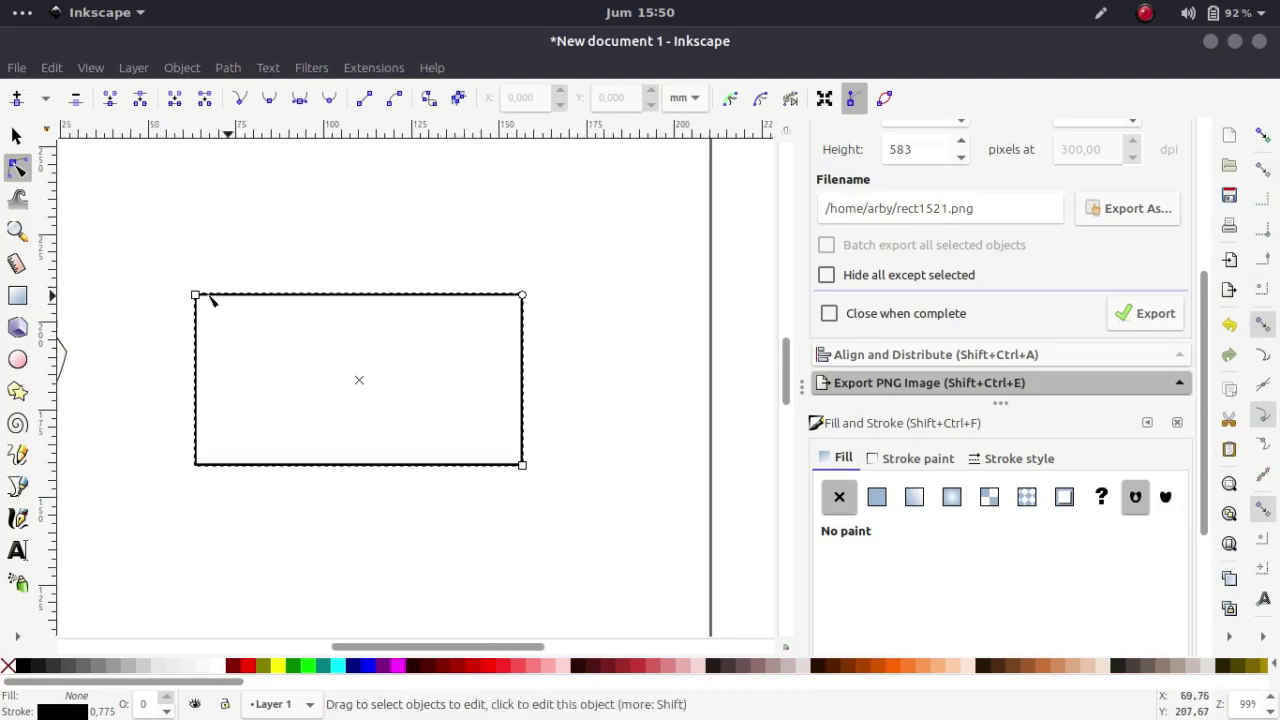
left_click_drag(192, 293, 215, 299)
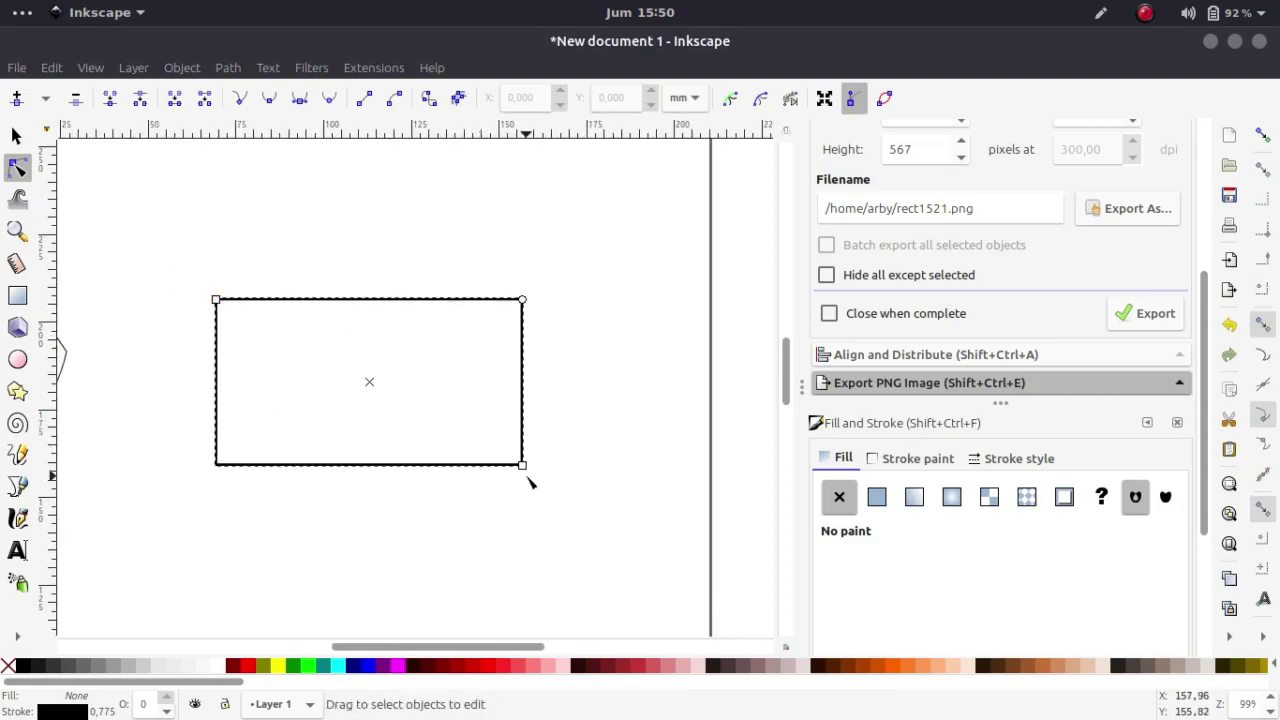
left_click_drag(525, 468, 512, 465)
Round the rectangle's corners and extend the horizontal and vertical radii to their maximum to form an ellipse.
key("plus")
key("minus")
key("plus")
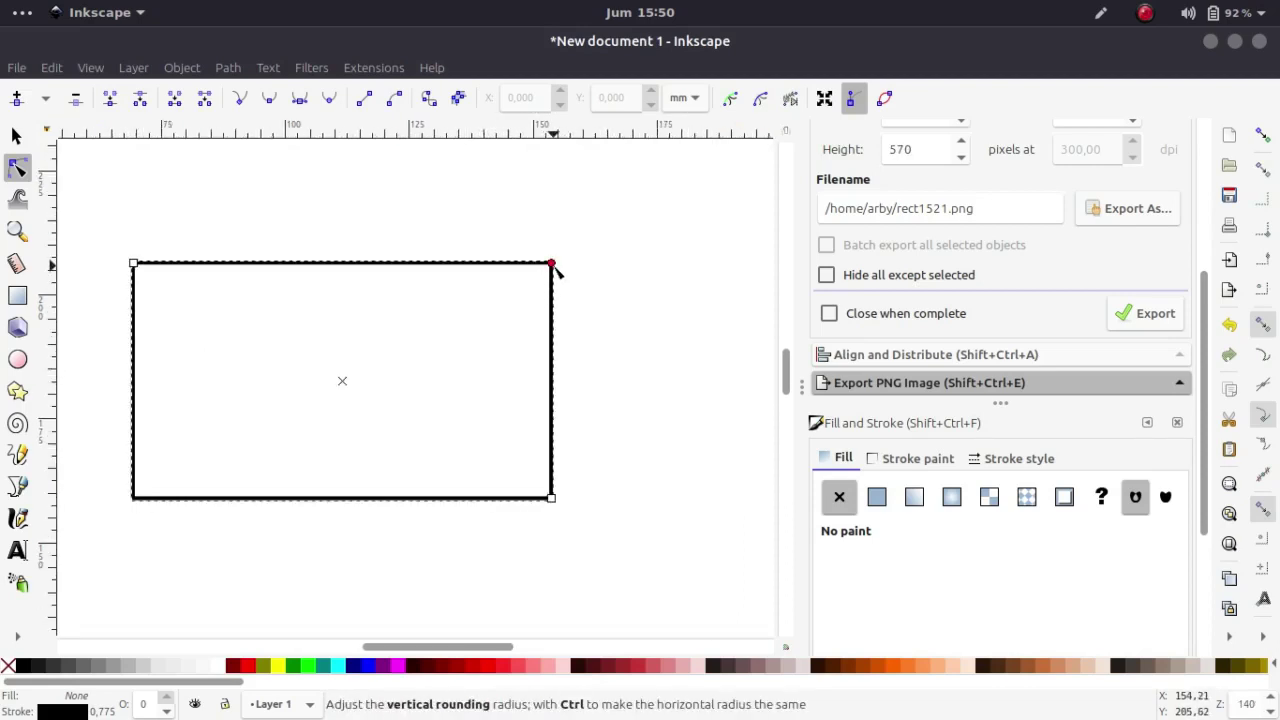
left_click_drag(553, 277, 547, 331)
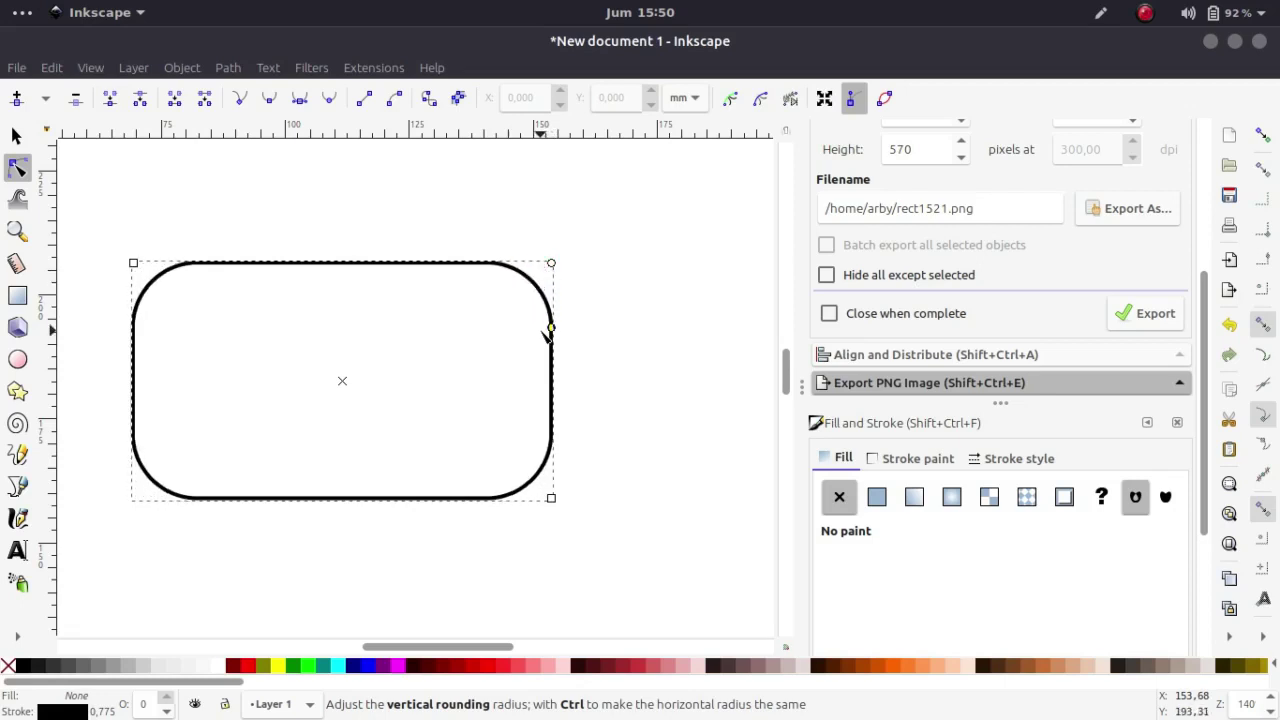
left_click_drag(551, 265, 286, 263)
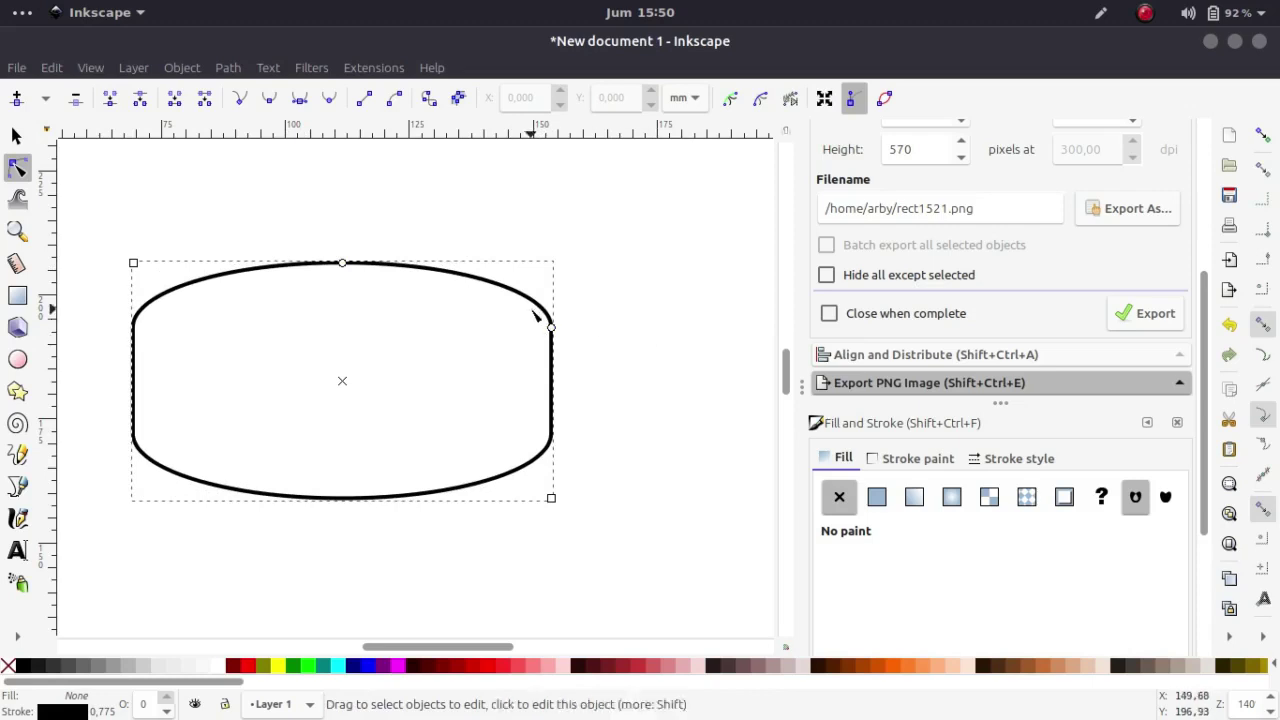
left_click_drag(552, 330, 536, 441)
Reset the rectangle's horizontal and vertical corner radii to restore square corners.
key("minus")
key("plus")
left_click_drag(346, 263, 623, 286)
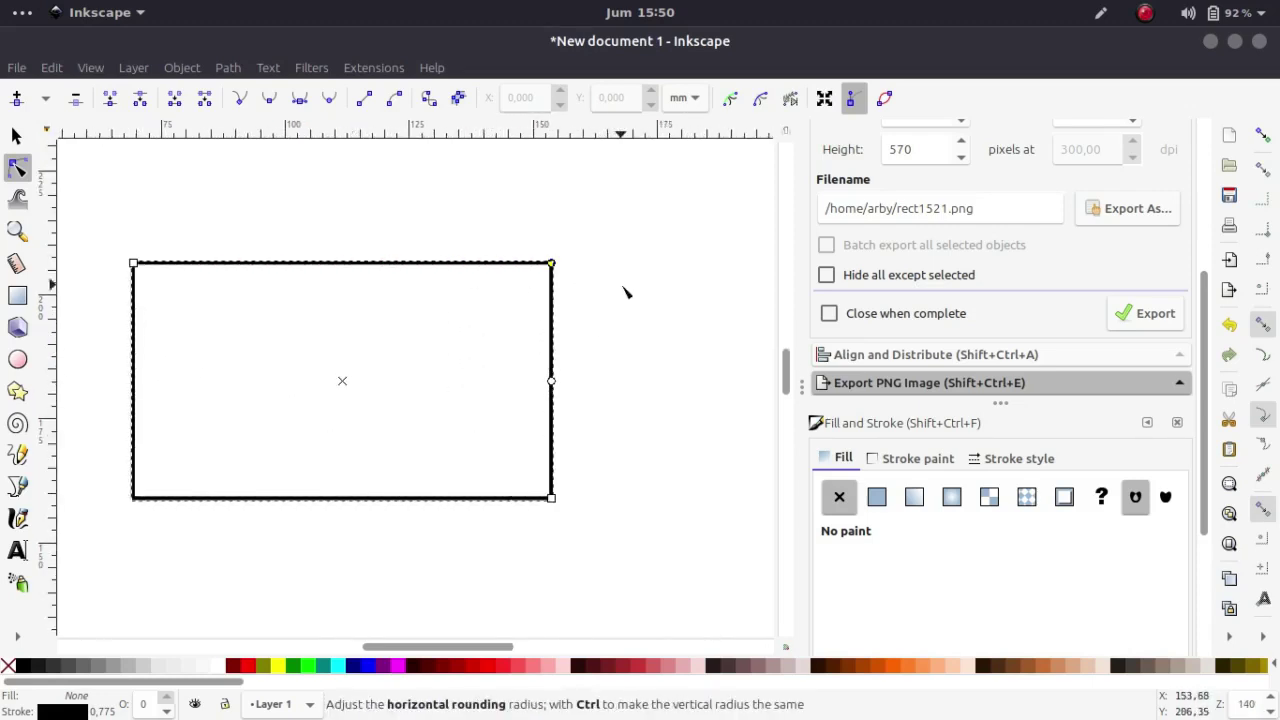
left_click_drag(553, 381, 540, 263)
Draw a circle about 66 mm in diameter above the rectangle and display its Node tool handles.
left_click_drag(190, 385, 466, 511)
key("minus")
key("minus")
left_click(17, 359)
scroll(330, 345, "up", 5)
left_click(20, 172)
key("plus")
key("plus")
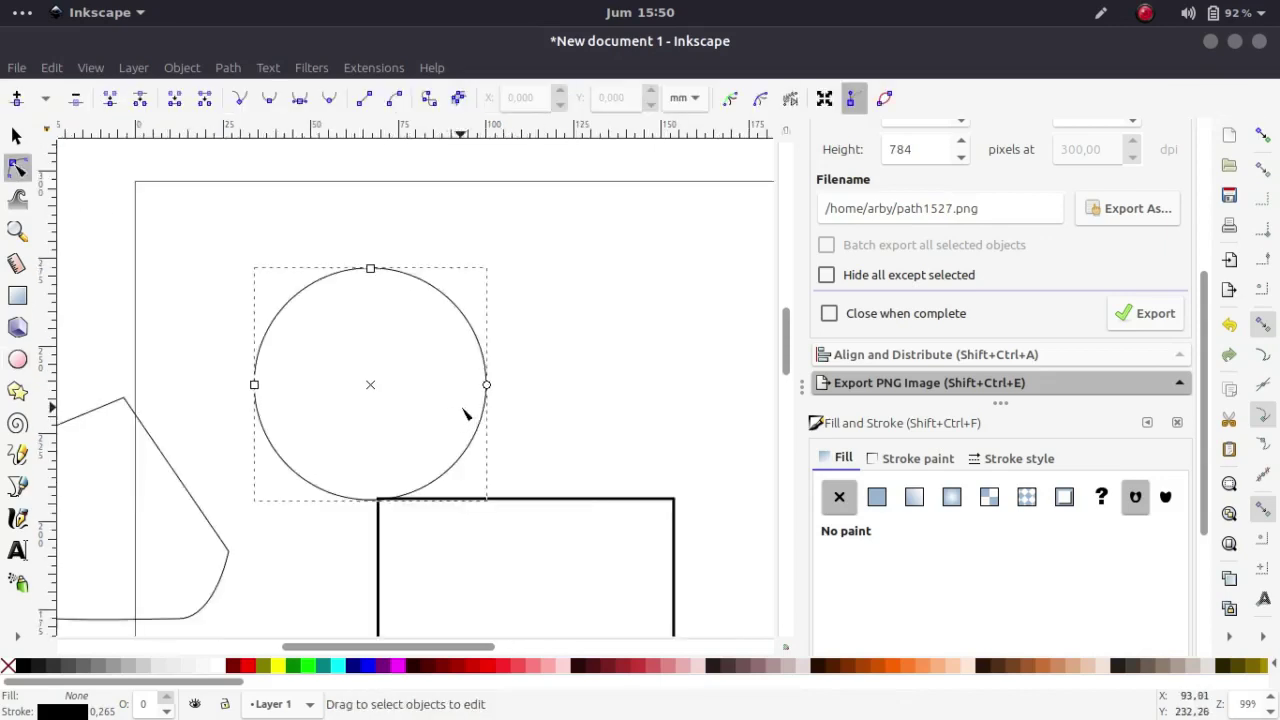
key("minus")
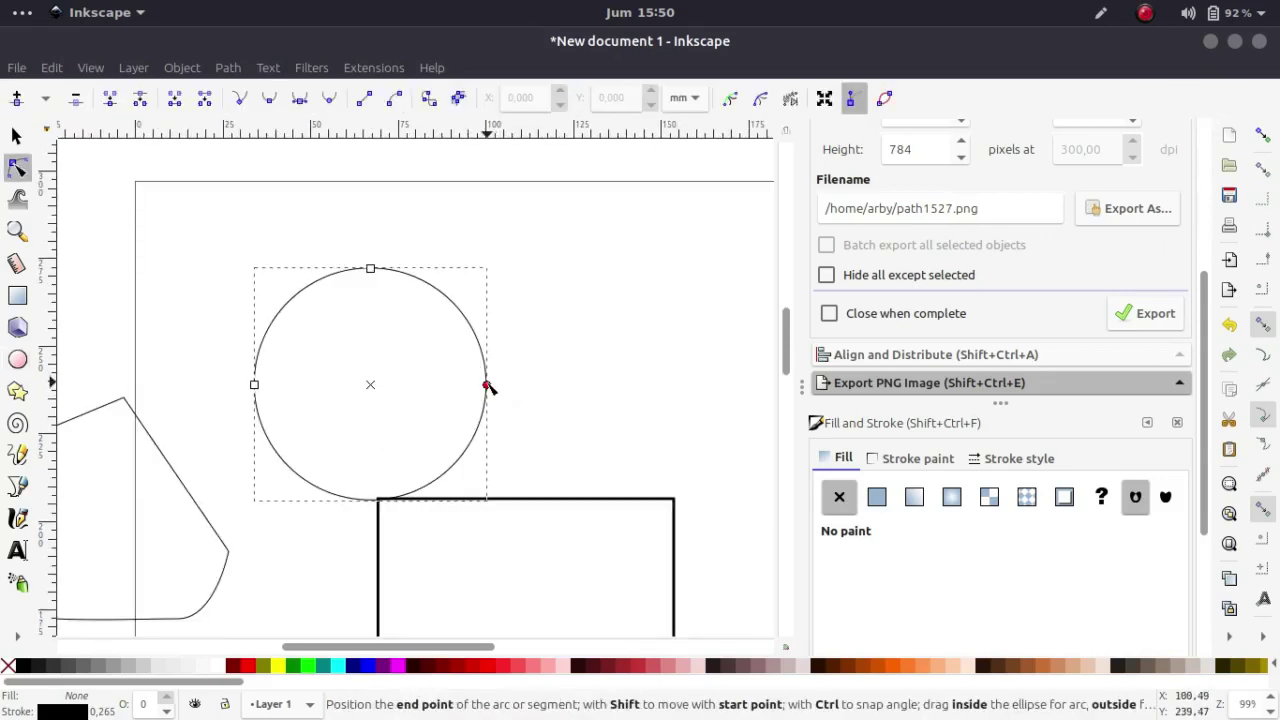
Open the circle into an arc with a gap between its right side and upper right.
left_click_drag(412, 385, 440, 300)
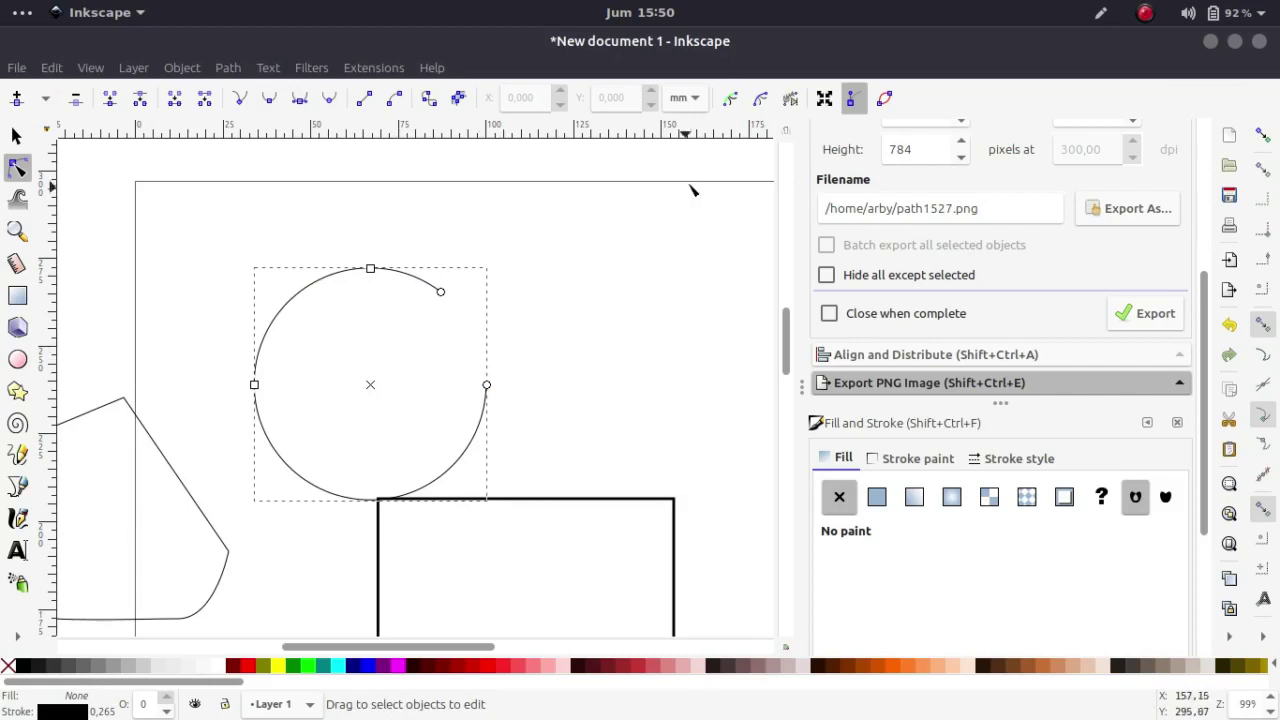
key("minus")
key("plus")
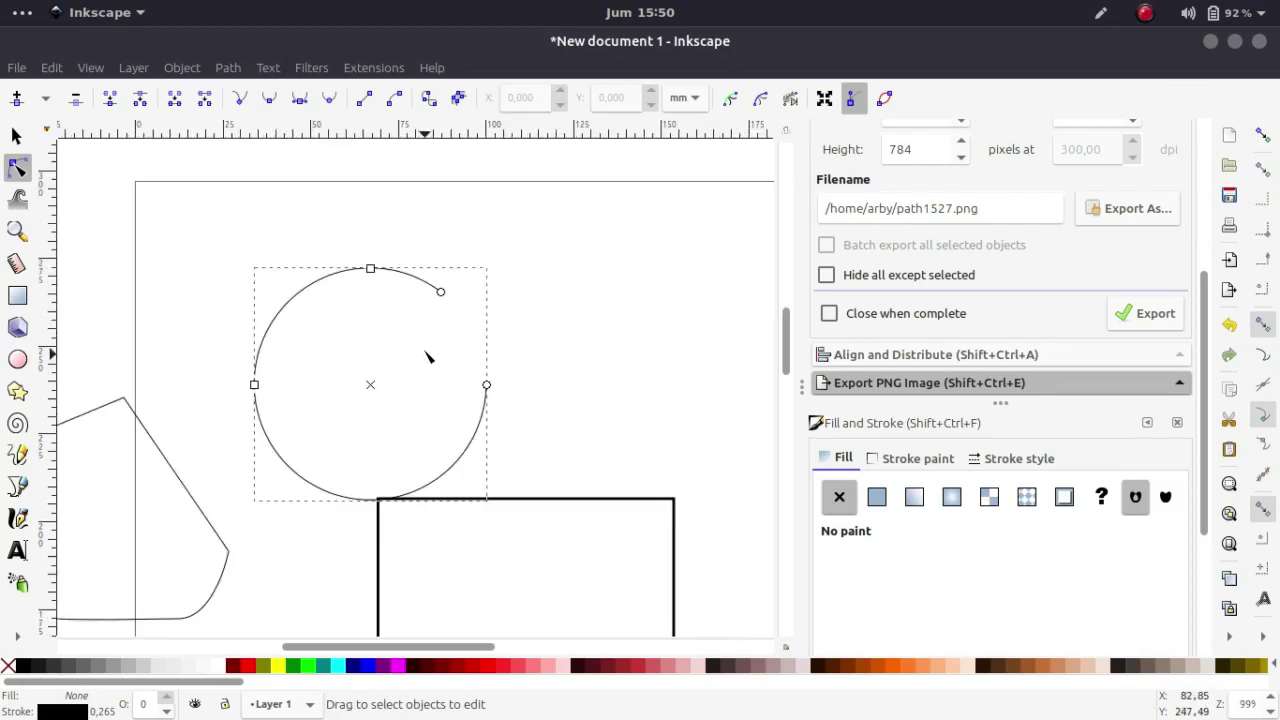
Fill the arc with flat dark red, then stretch it vertically and narrow it slightly.
left_click(875, 497)
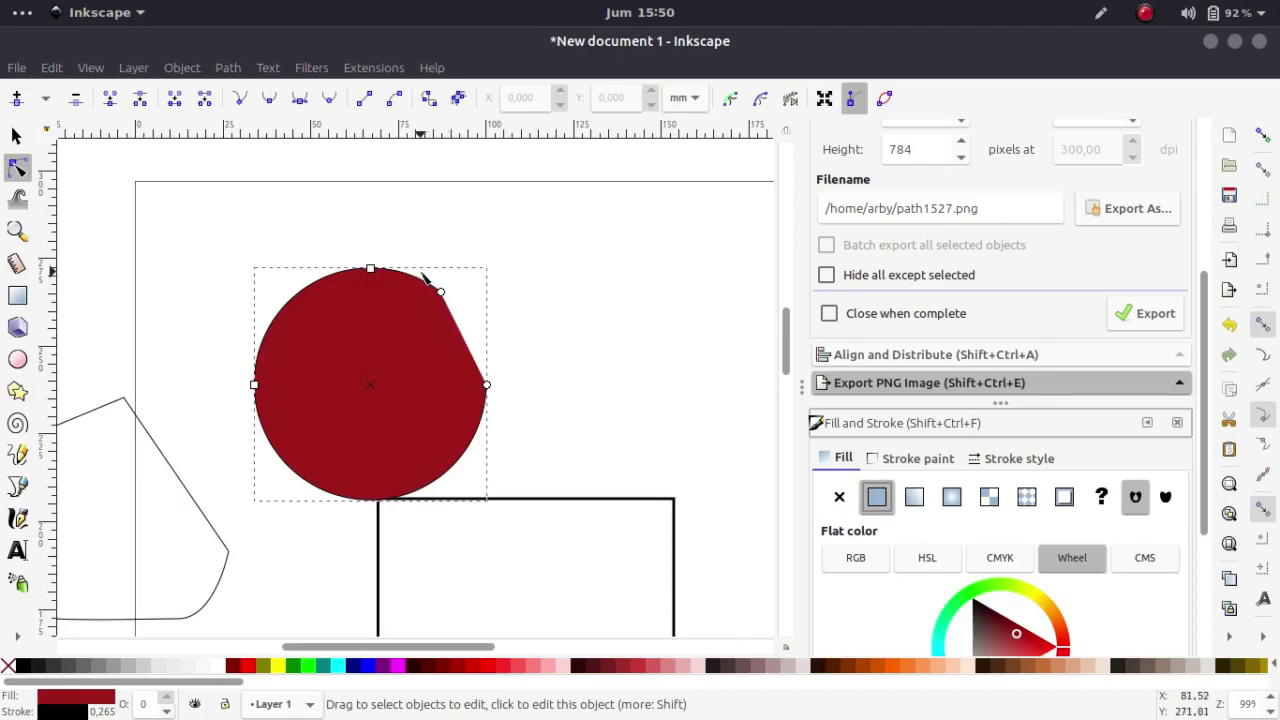
mouse_move(372, 277)
left_mouse_down()
mouse_move(370, 288)
mouse_move(370, 252)
left_mouse_up()
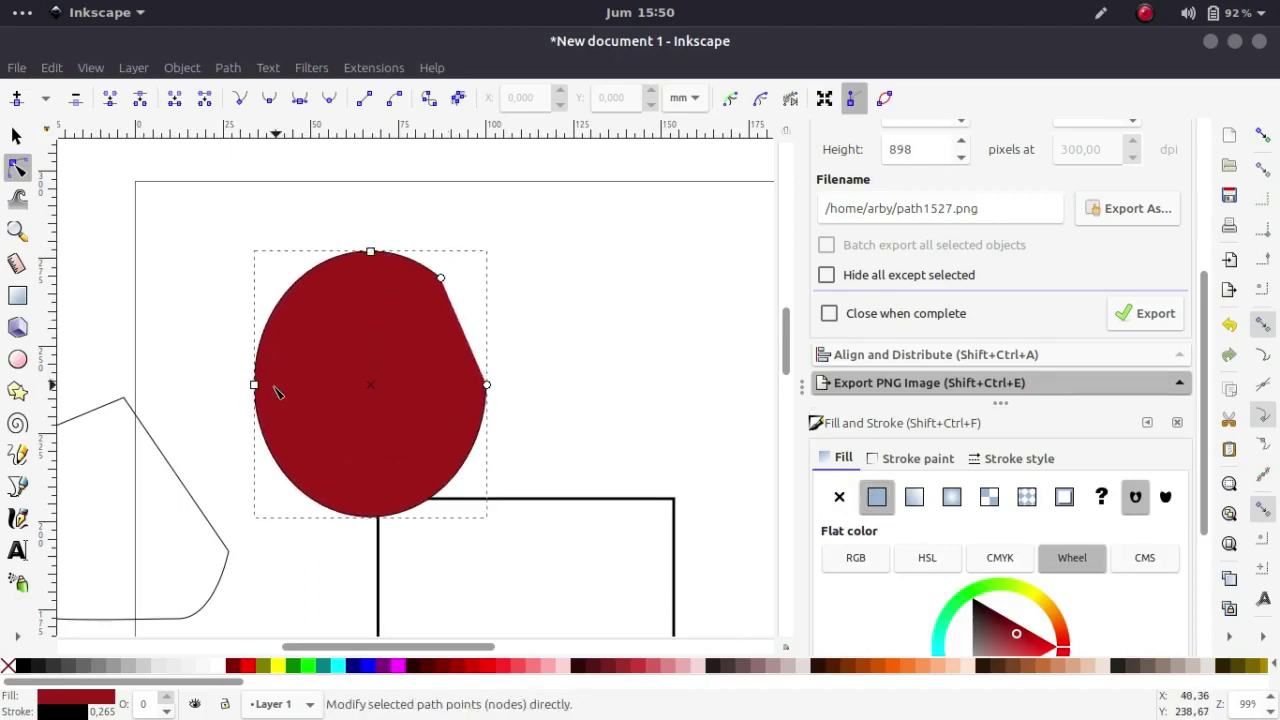
left_click_drag(255, 391, 257, 390)
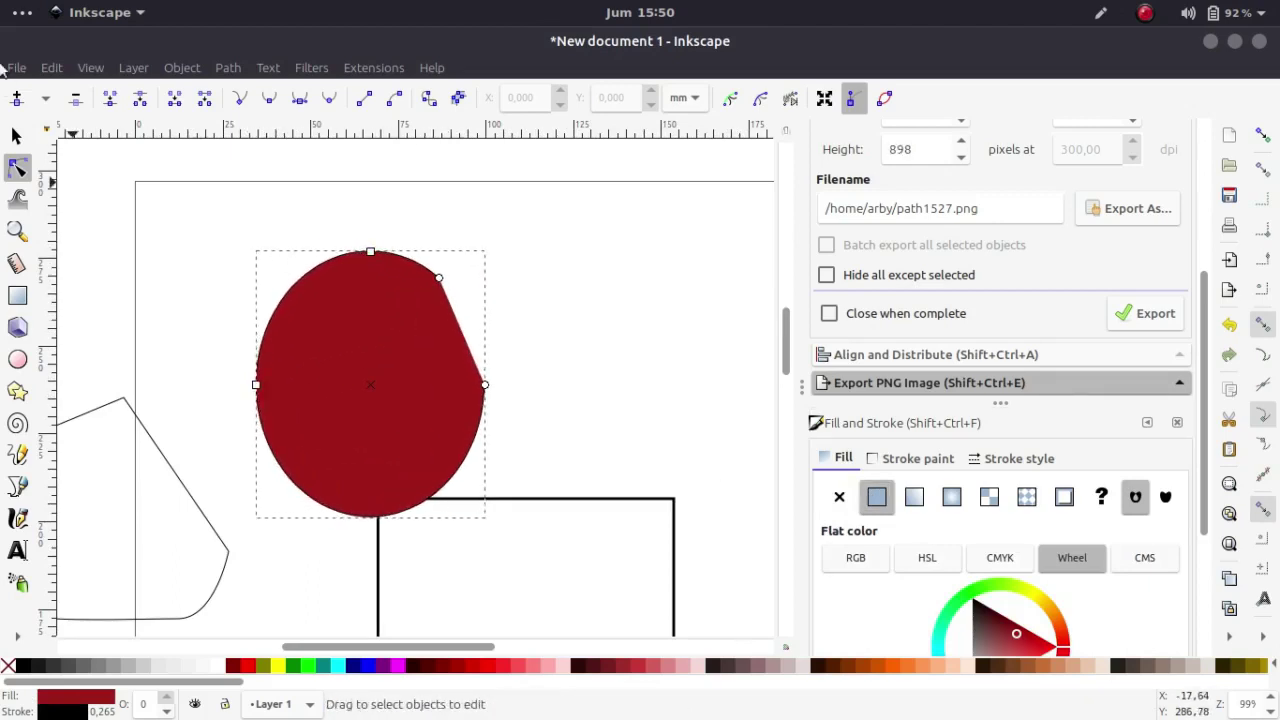
Delete the red arc shape above the rectangle.
left_click(20, 136)
key("Delete")
scroll(390, 320, "down", 2)
key("minus")
key("plus")
key("minus")
key("plus")
Convert the rectangle to an editable path with Object to Path.
left_click_drag(525, 453, 384, 345)
left_click(473, 408)
left_click(17, 170)
key("plus")
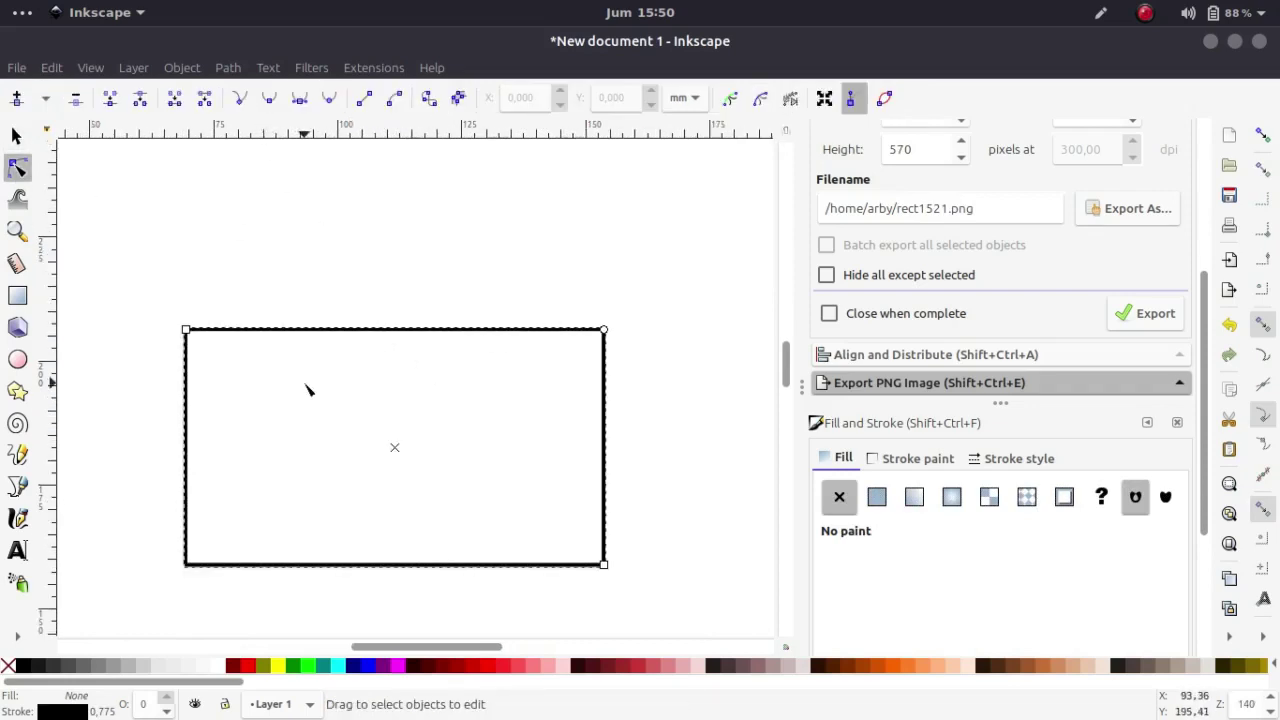
left_click(238, 69)
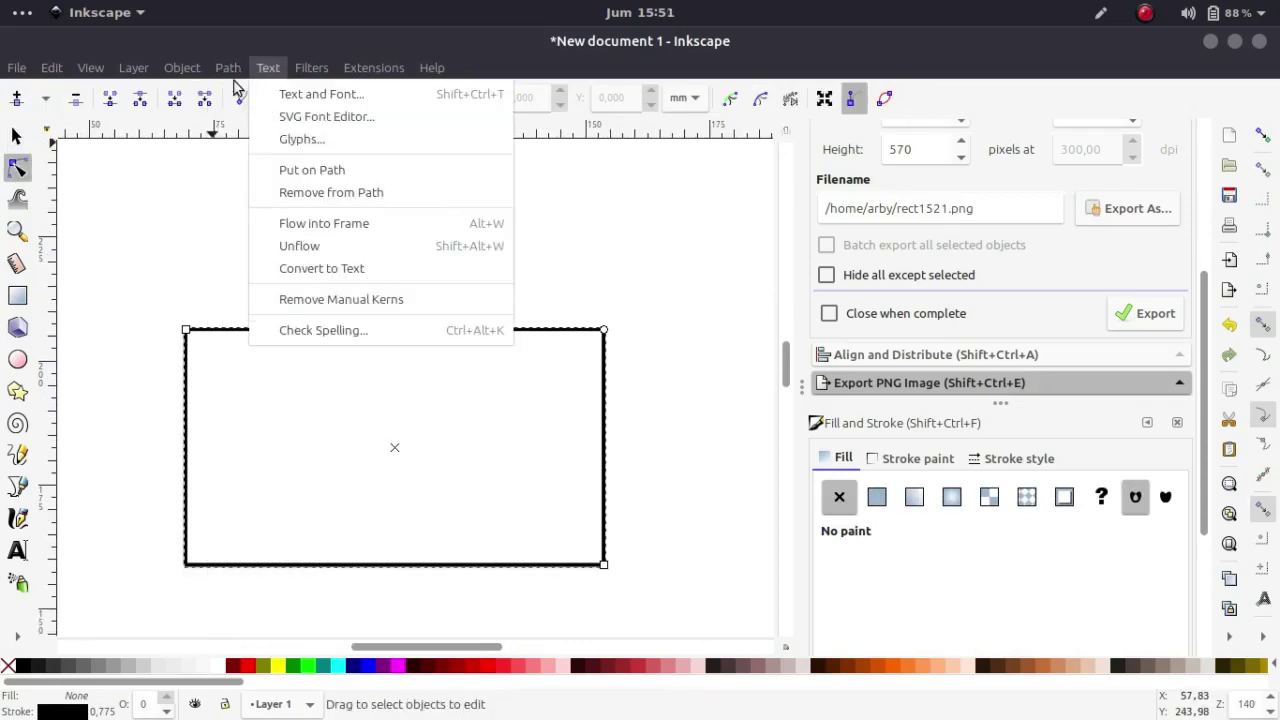
left_click(243, 104)
Move the converted rectangle's upper-left node up and outward, and its upper-right node to about X 164, Y 200 mm.
key("minus")
key("minus")
scroll(283, 383, "left", 2)
key("plus")
key("minus")
left_click(206, 298)
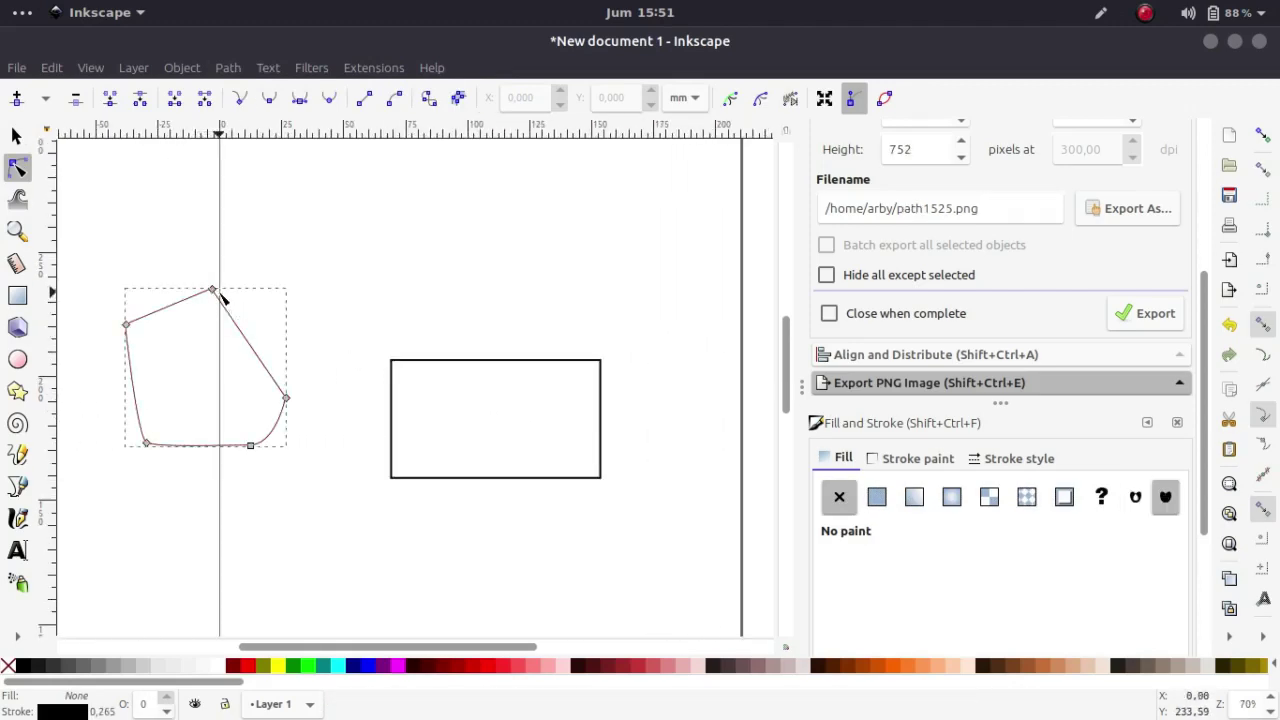
left_click(489, 362)
key("plus")
left_click_drag(371, 352, 343, 272)
left_click_drag(678, 352, 711, 370)
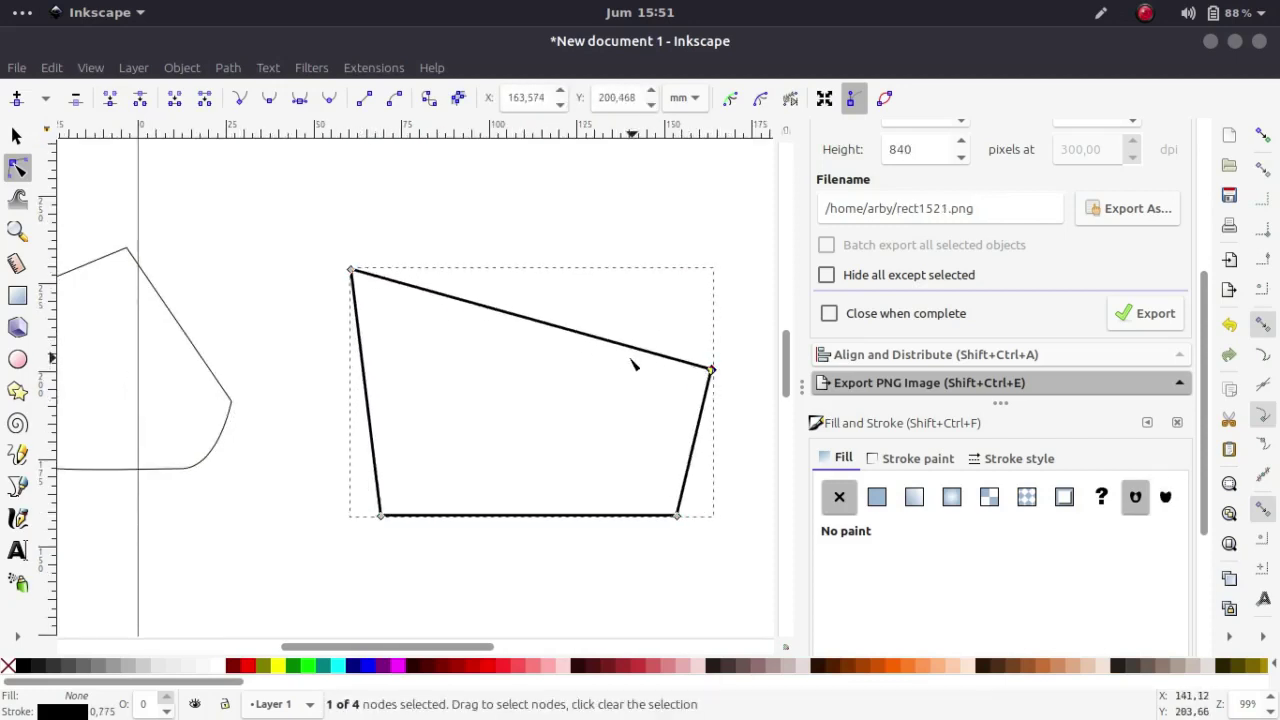
Insert nodes on the path's top and left edges and pull them outward to about X 128, Y 252 mm and X 47, Y 189 mm.
double_click(538, 323)
left_click_drag(539, 322, 587, 187)
double_click(366, 377)
left_click_drag(366, 377, 310, 413)
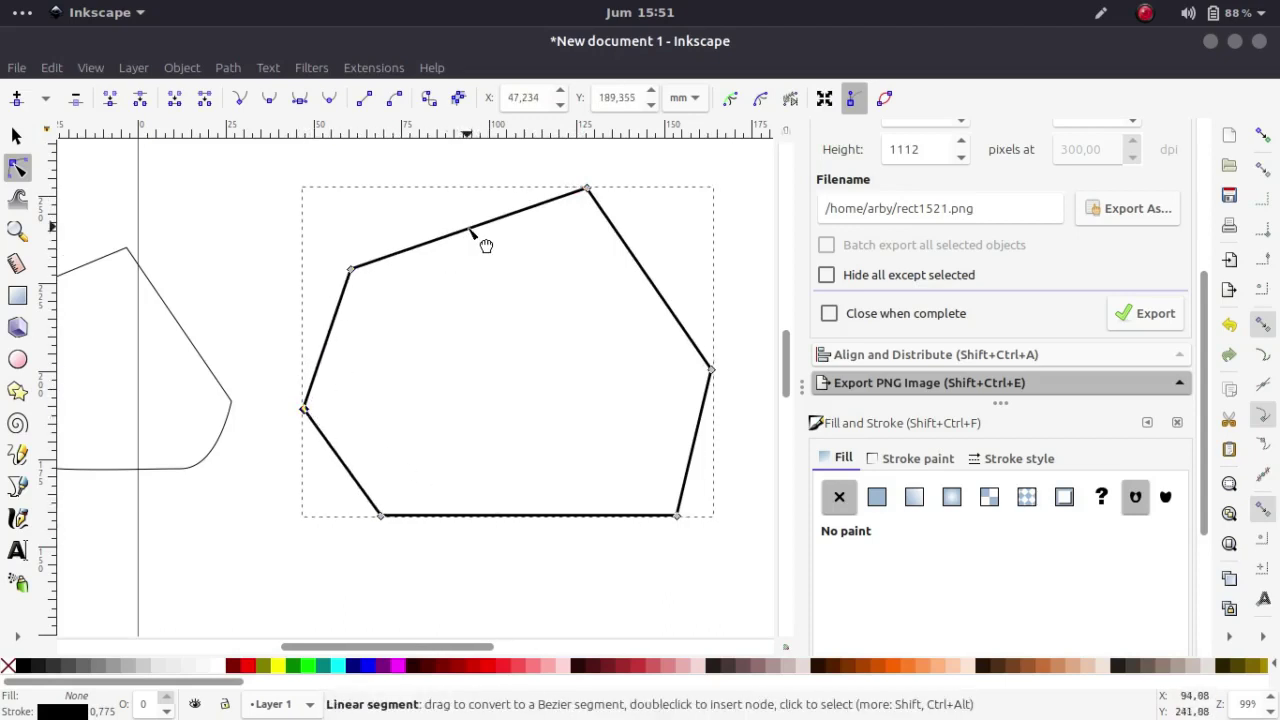
Bend the path's upper-left edge into an outward curve and steepen it by raising the handle of its lower node.
left_click_drag(487, 245, 478, 210)
scroll(440, 270, "up", 2)
left_click_drag(398, 283, 393, 231)
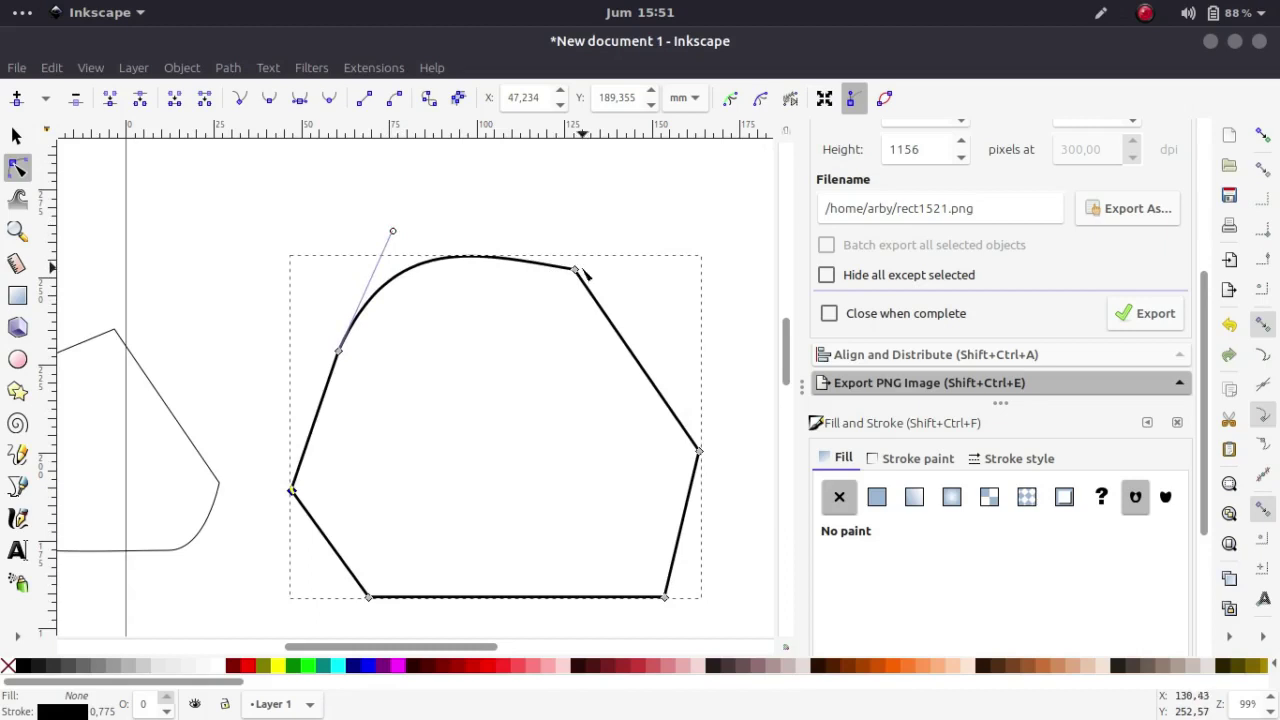
Raise the top node's curve handle, and bow the upper-right edge outward and the lower-right edge inward.
left_click(576, 270)
left_click_drag(478, 251, 494, 194)
mouse_move(658, 386)
left_mouse_down()
mouse_move(666, 374)
mouse_move(677, 394)
left_mouse_up()
left_click_drag(692, 510, 631, 481)
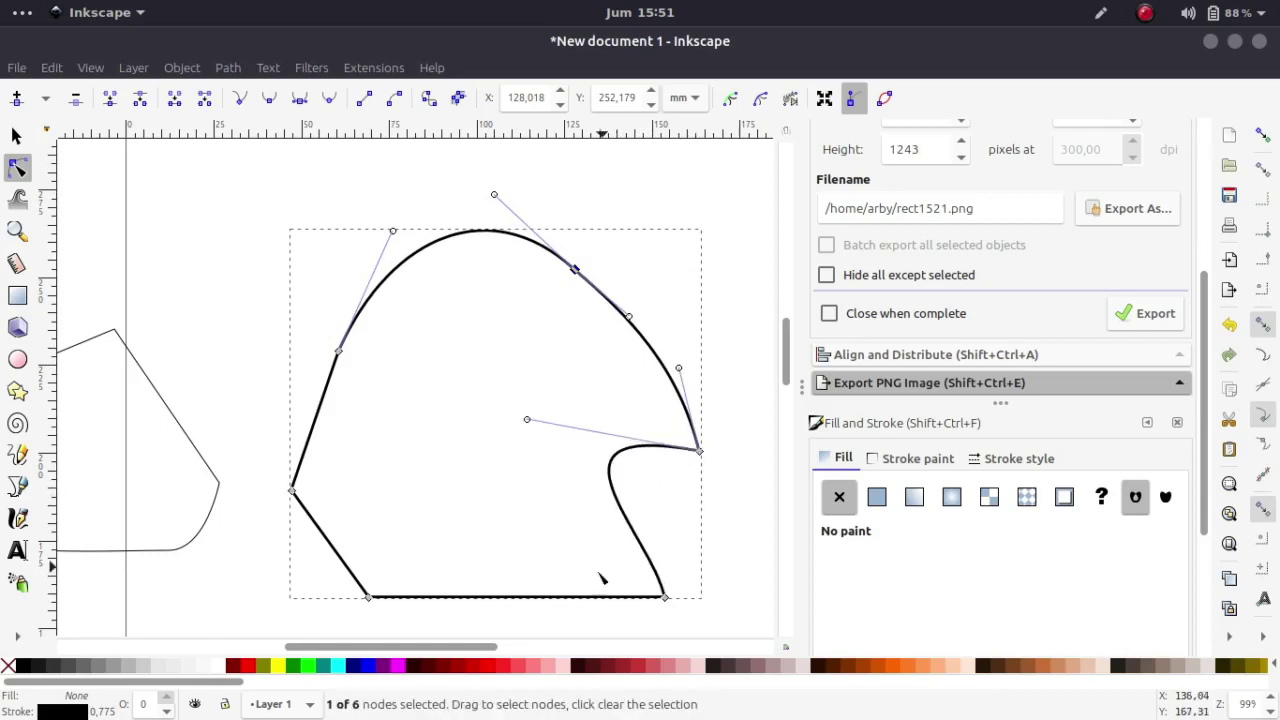
Bend the path's bottom edge into a deep downward curve and redirect the lower-left node's handle to smooth it.
left_click_drag(572, 597, 600, 631)
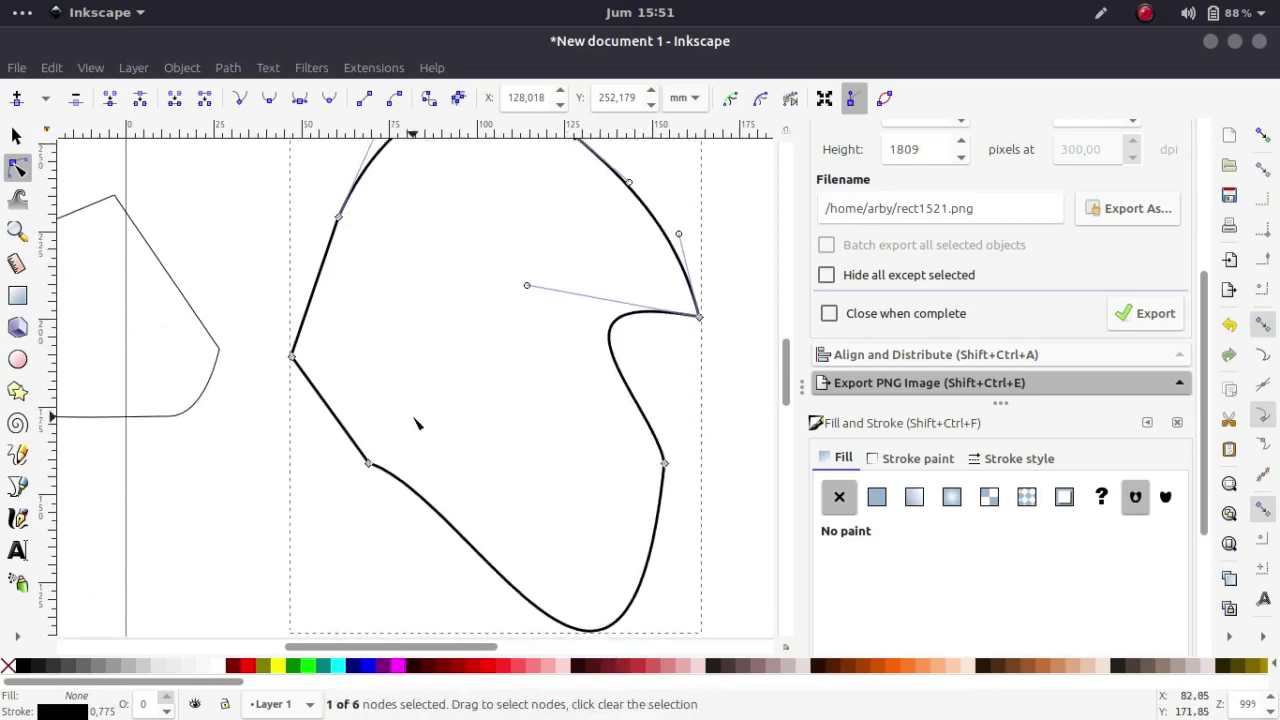
left_click(369, 463)
left_click_drag(477, 505, 401, 530)
scroll(455, 385, "down", 2)
key("minus")
left_click(623, 281)
key("plus")
key("minus")
key("plus")
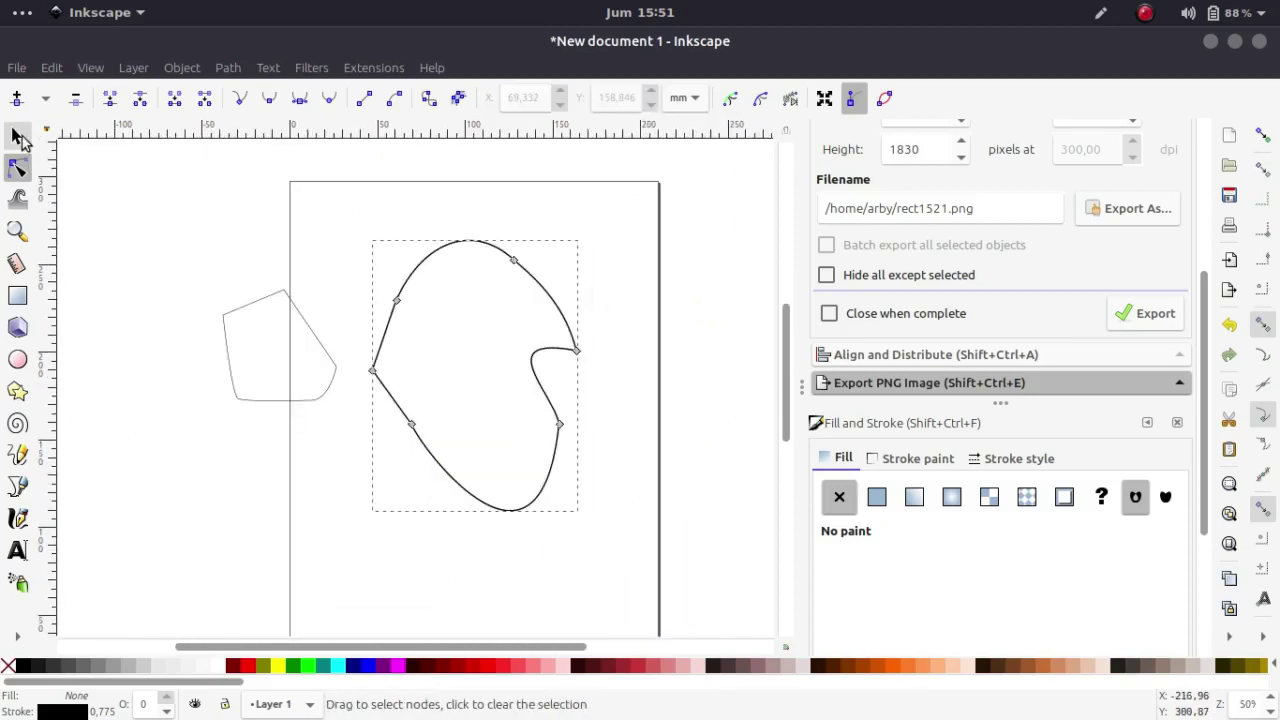
Draw an ellipse with radii of about 25.7 and 24.2 mm near the page's upper-left corner and make it whole.
left_click(18, 360)
key("plus")
left_click_drag(372, 297, 500, 417)
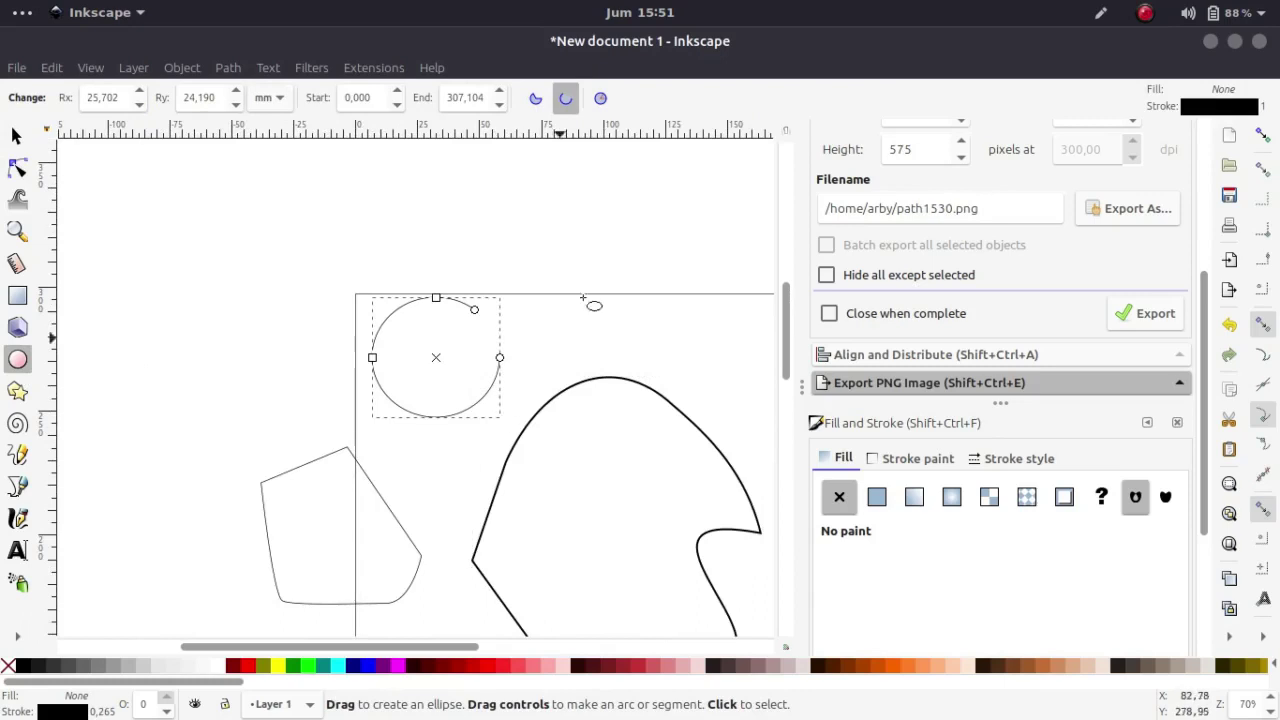
key("plus")
key("plus")
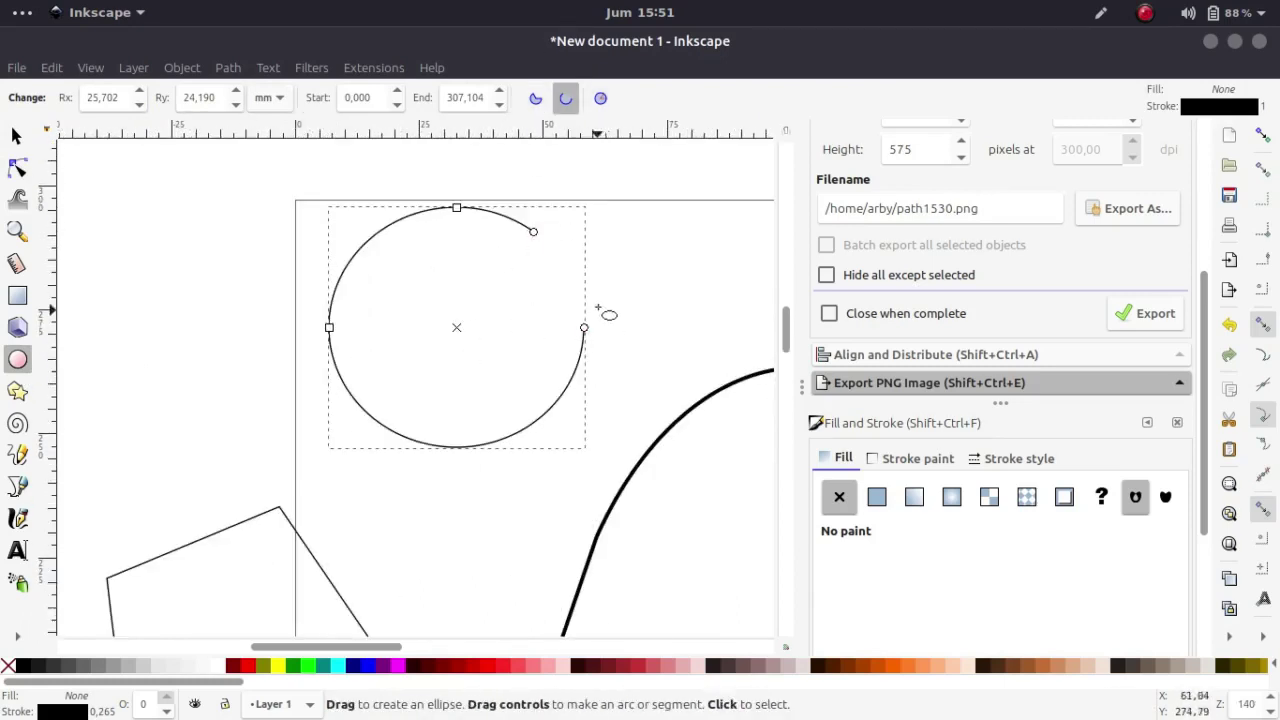
scroll(560, 394, "up", 1)
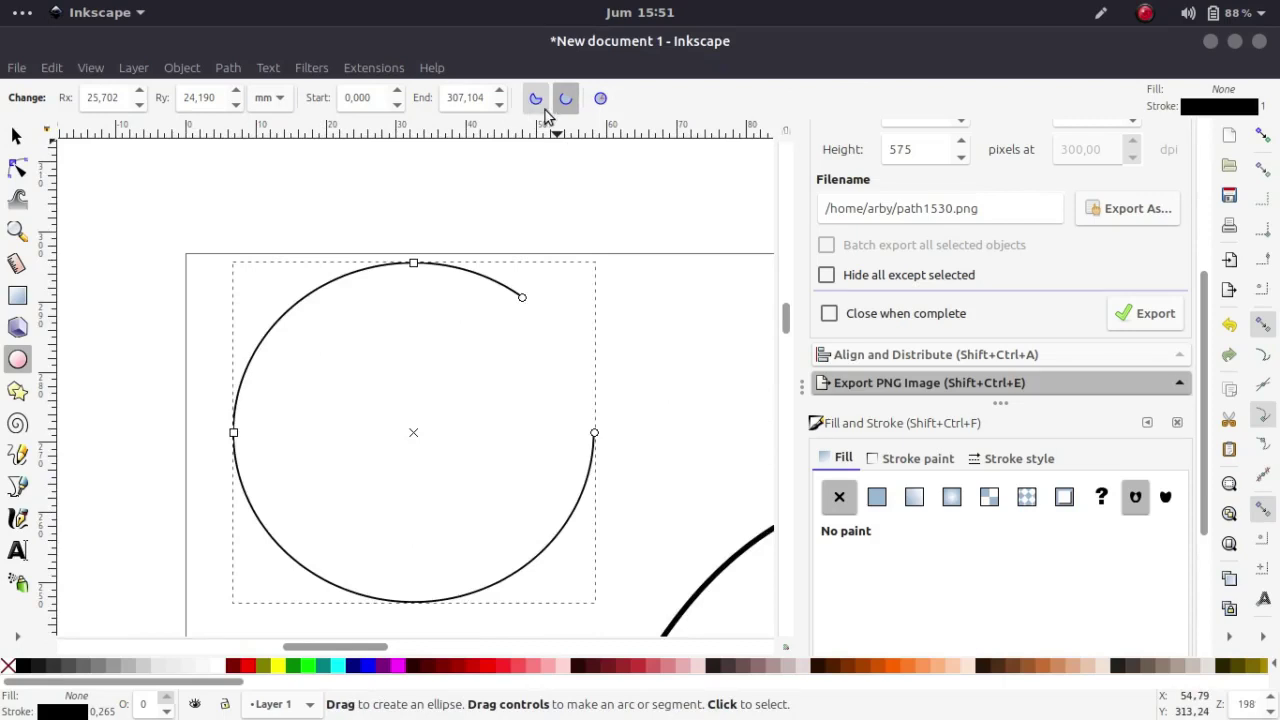
left_click(605, 99)
scroll(551, 320, "down", 1)
key("minus")
key("plus")
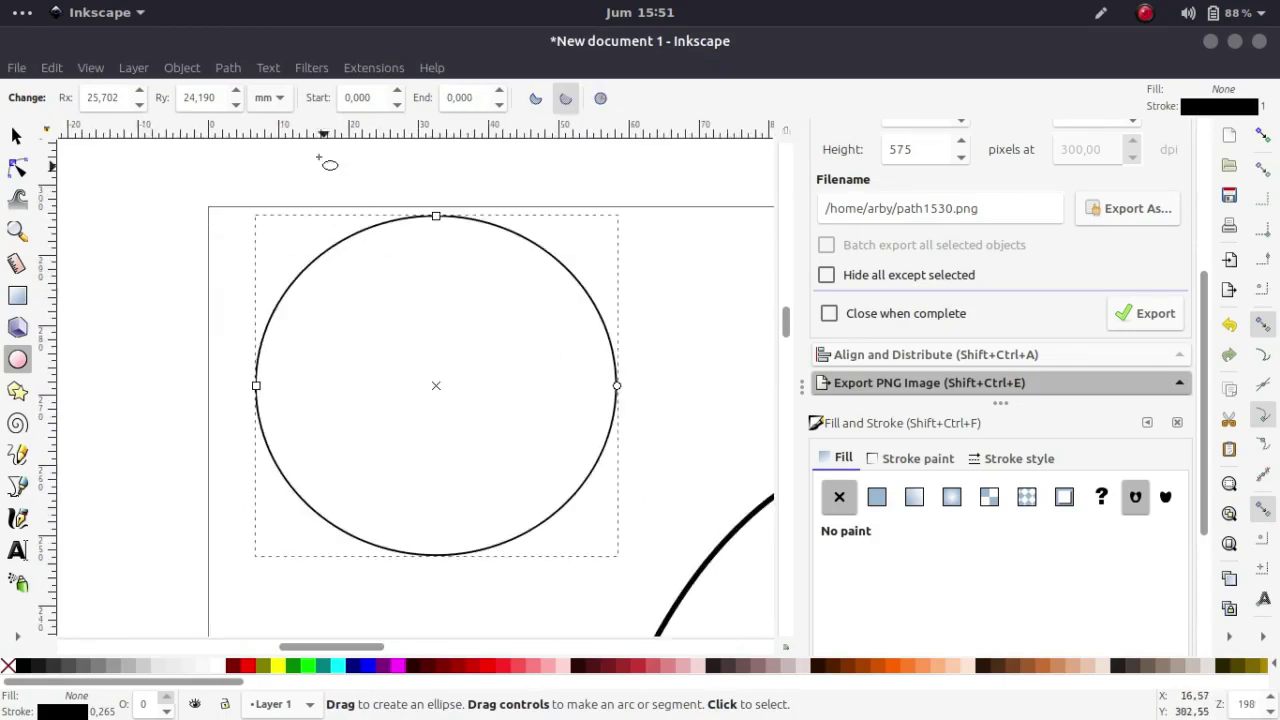
Convert the ellipse to a path and move its right node inward to about X 20, Y 272 mm to form a crescent.
left_click(227, 69)
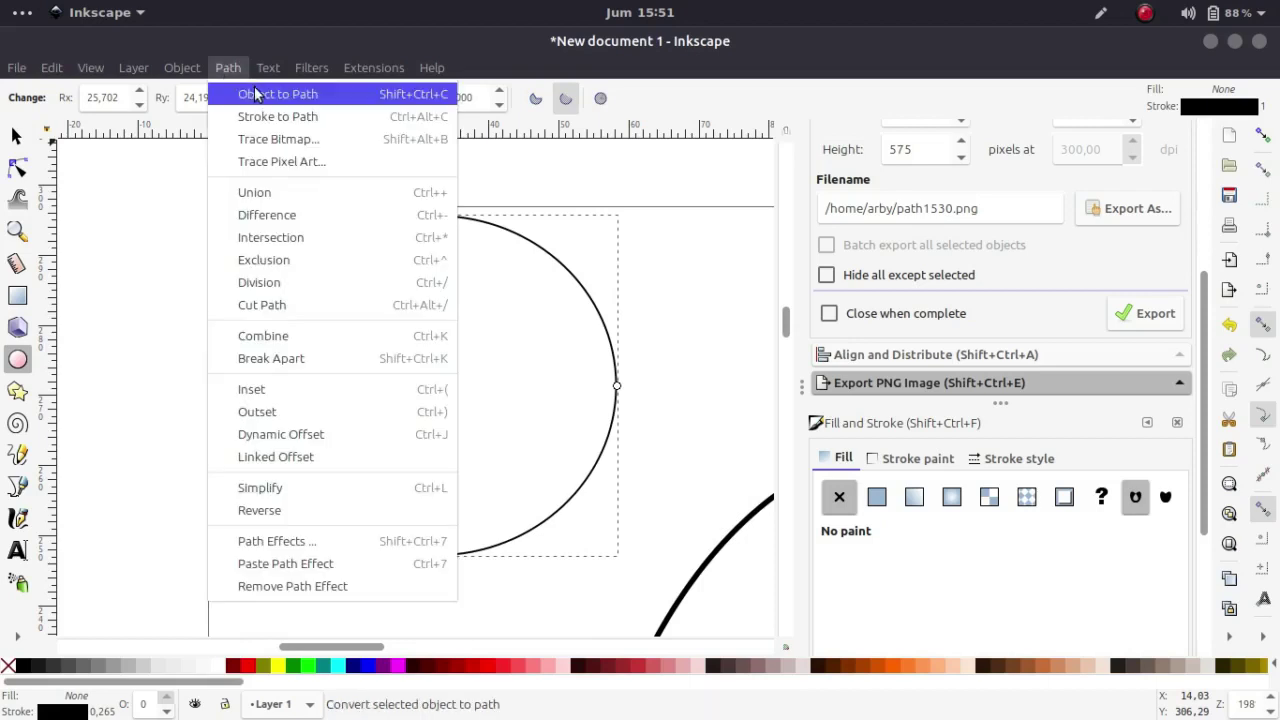
left_click(235, 94)
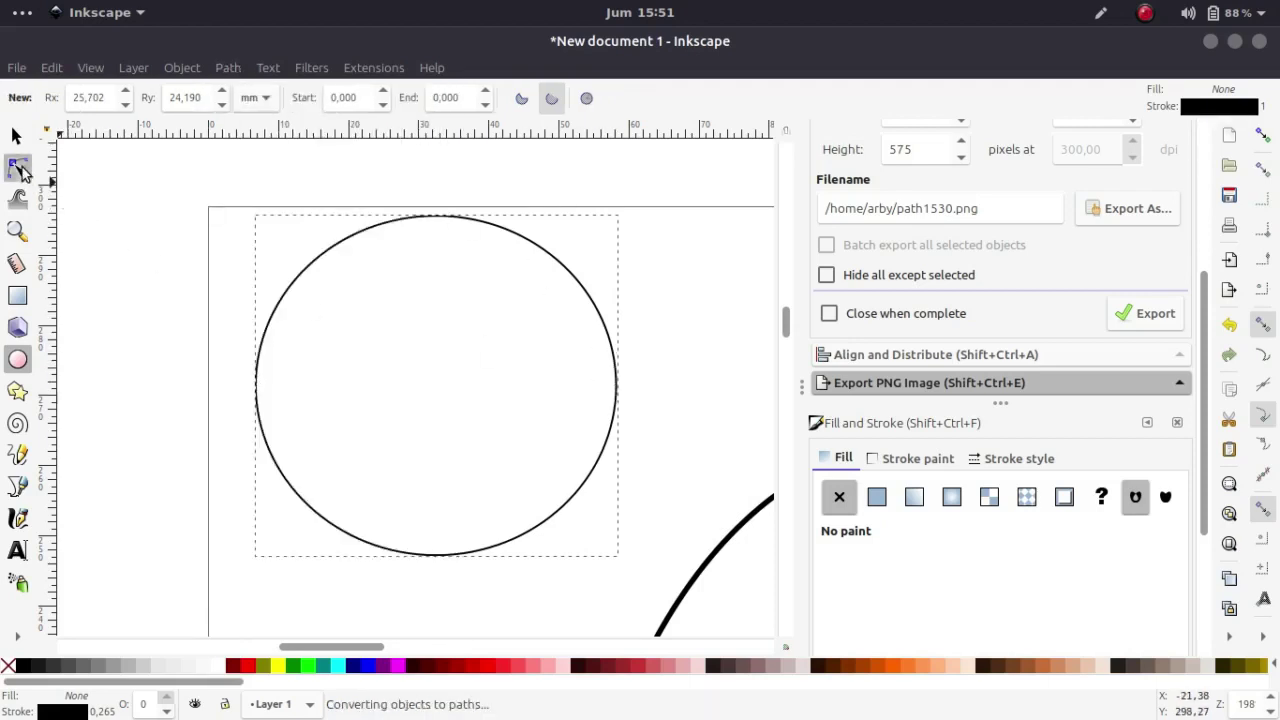
left_click(18, 166)
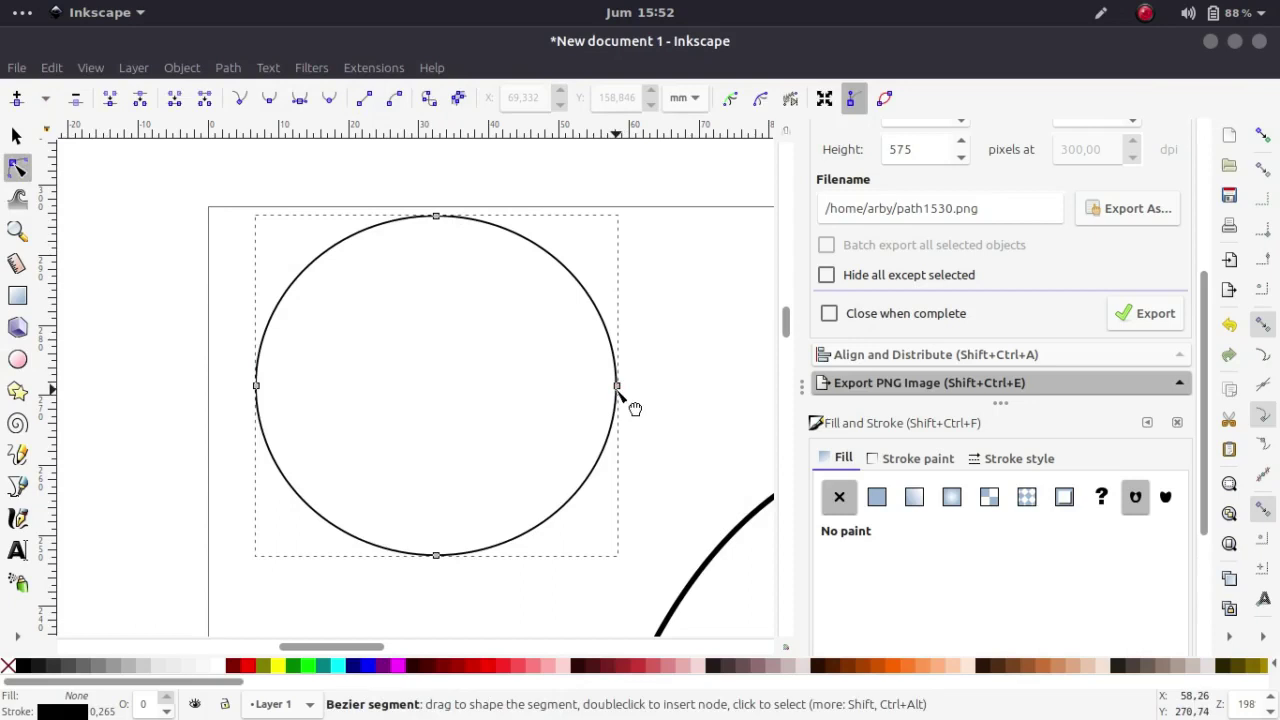
left_click_drag(617, 388, 350, 385)
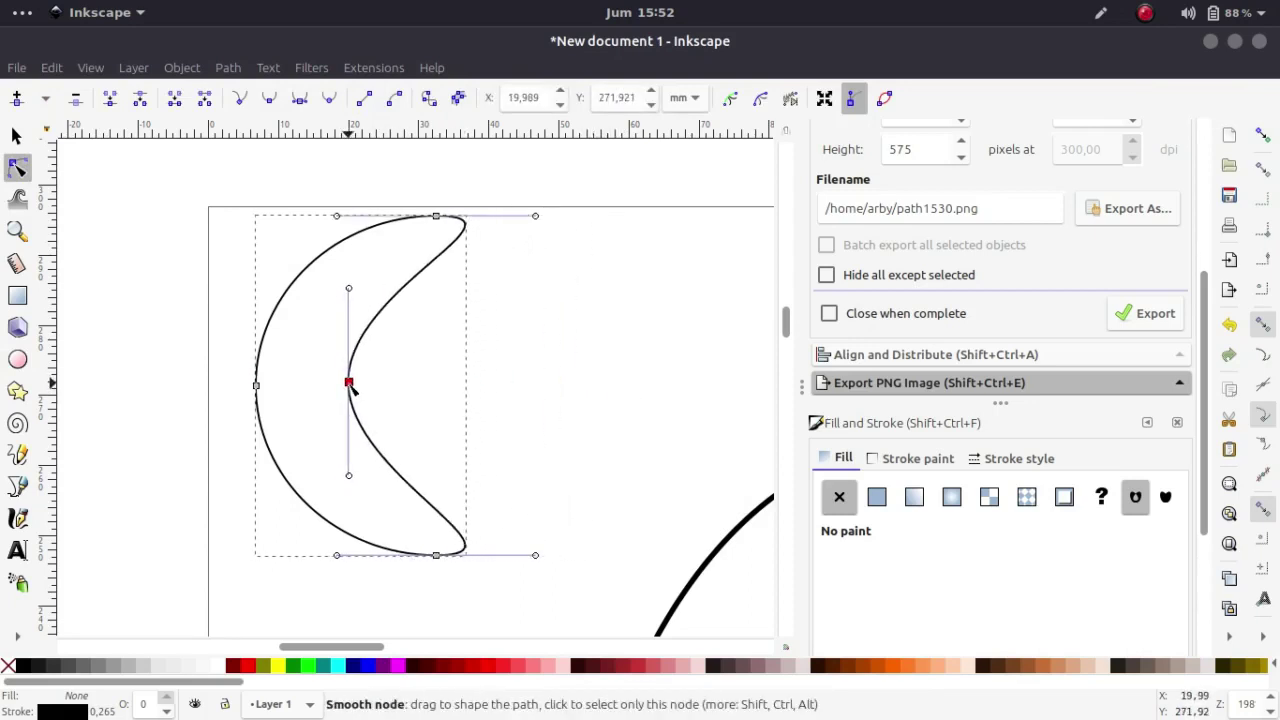
key("minus")
key("minus")
key("minus")
key("minus")
key("minus")
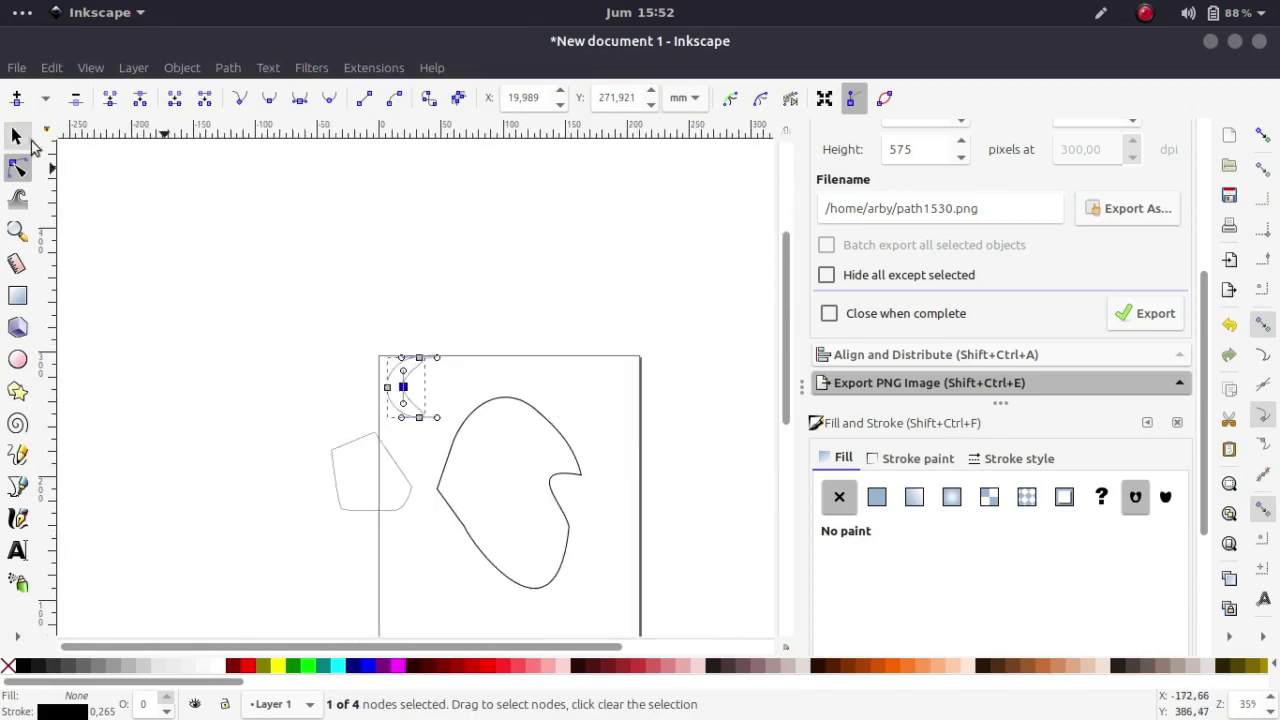
Select the crescent, the pentagon-like shape and the curved path together and delete them.
left_click(18, 137)
left_click_drag(318, 376, 311, 304)
left_click_drag(314, 252, 644, 536)
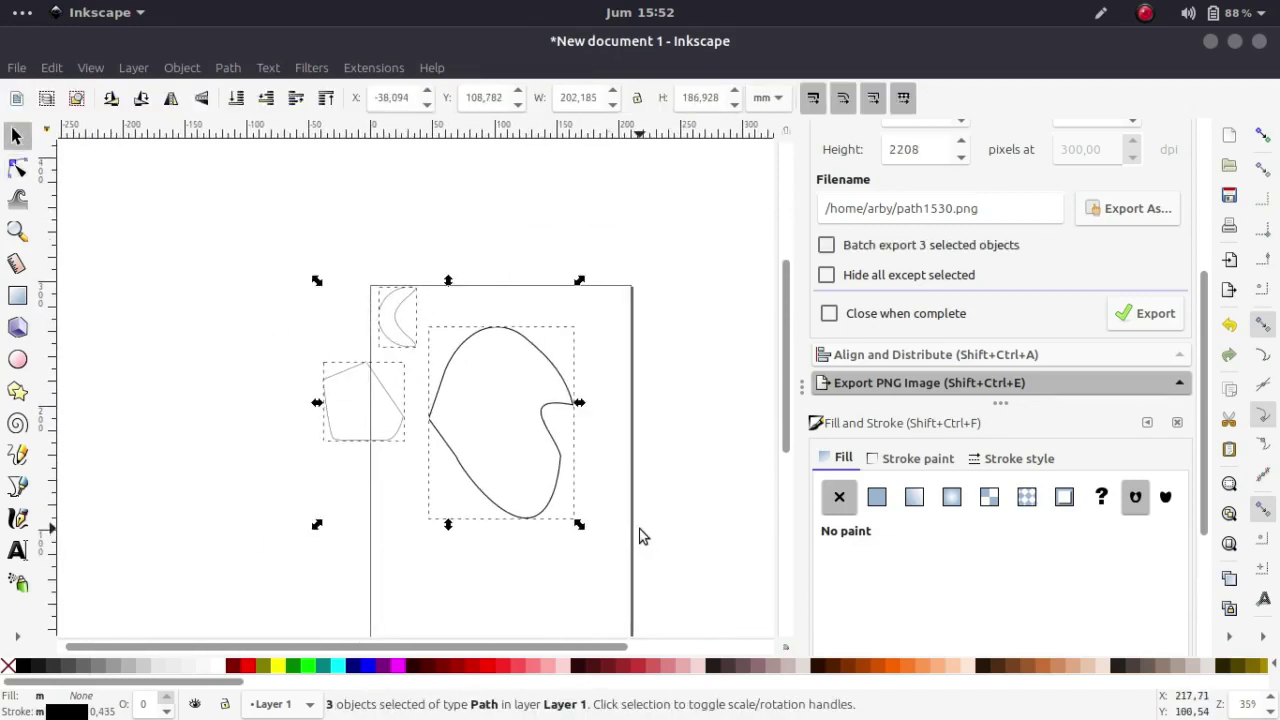
key("Delete")
key("plus")
mouse_move(860, 705)
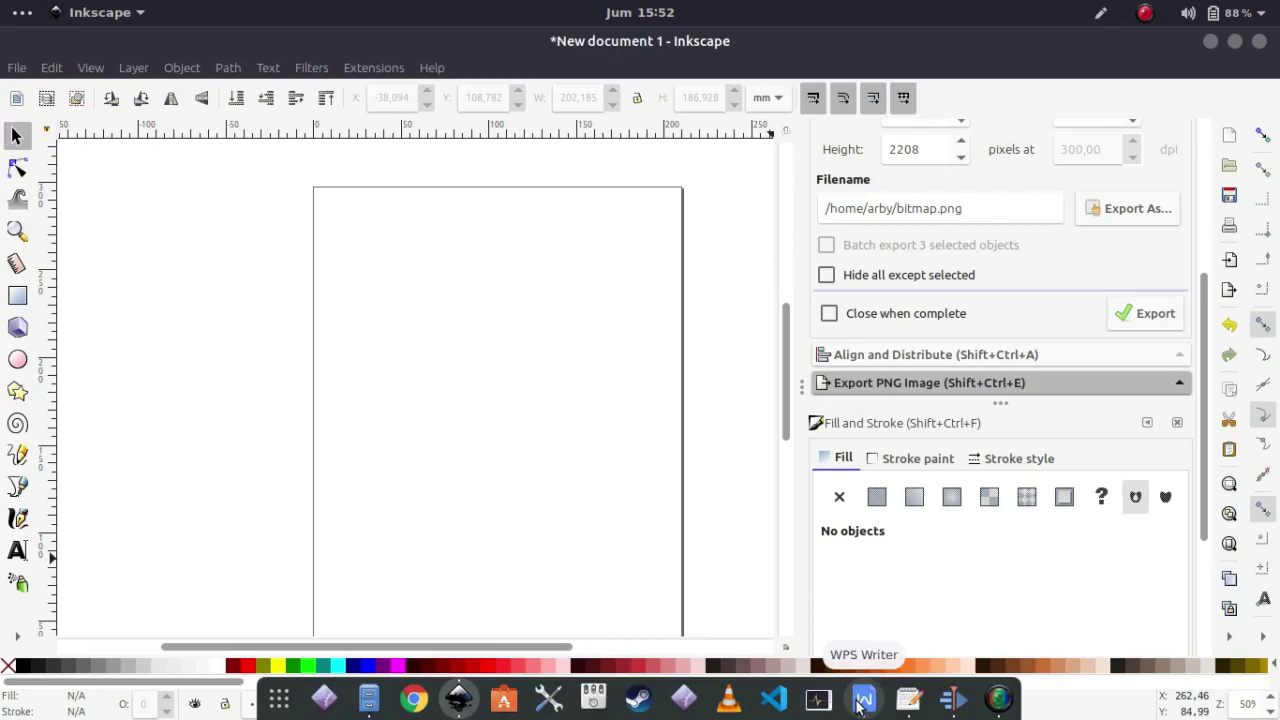
Add the text "EKSIS" in the upper middle of the page.
left_click(18, 549)
left_click(445, 340)
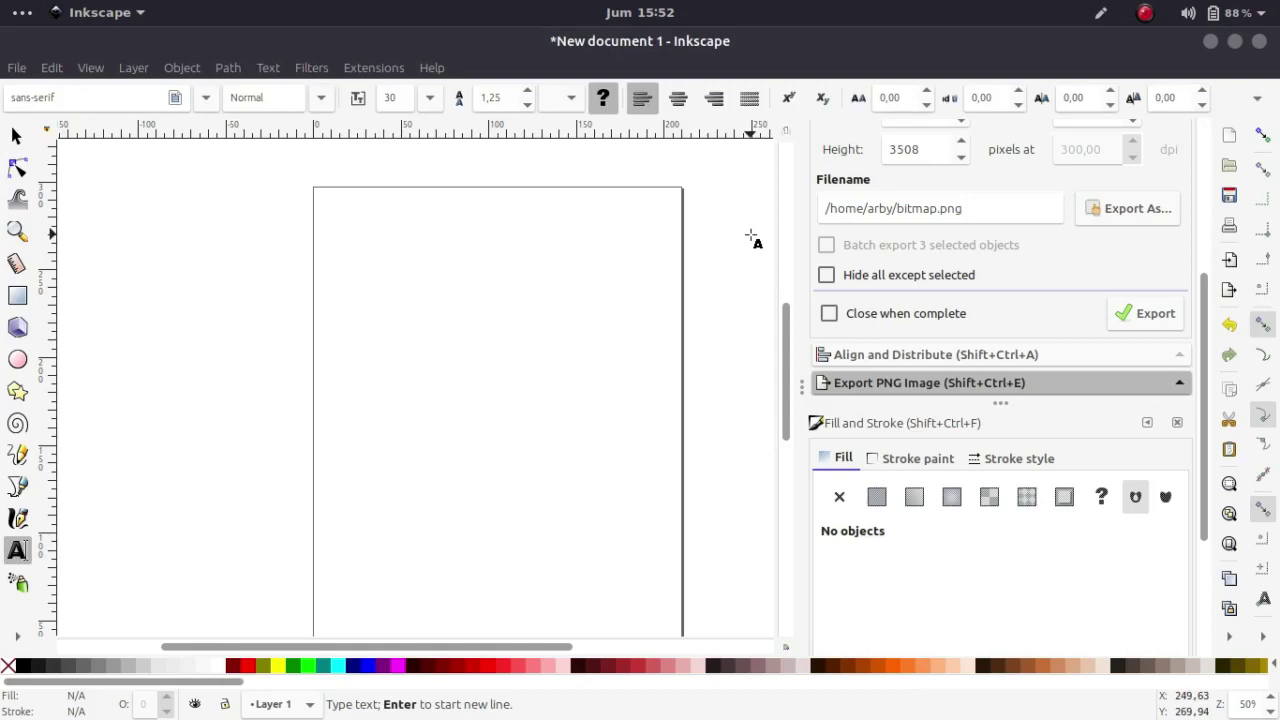
type("T")
key("BackSpace")
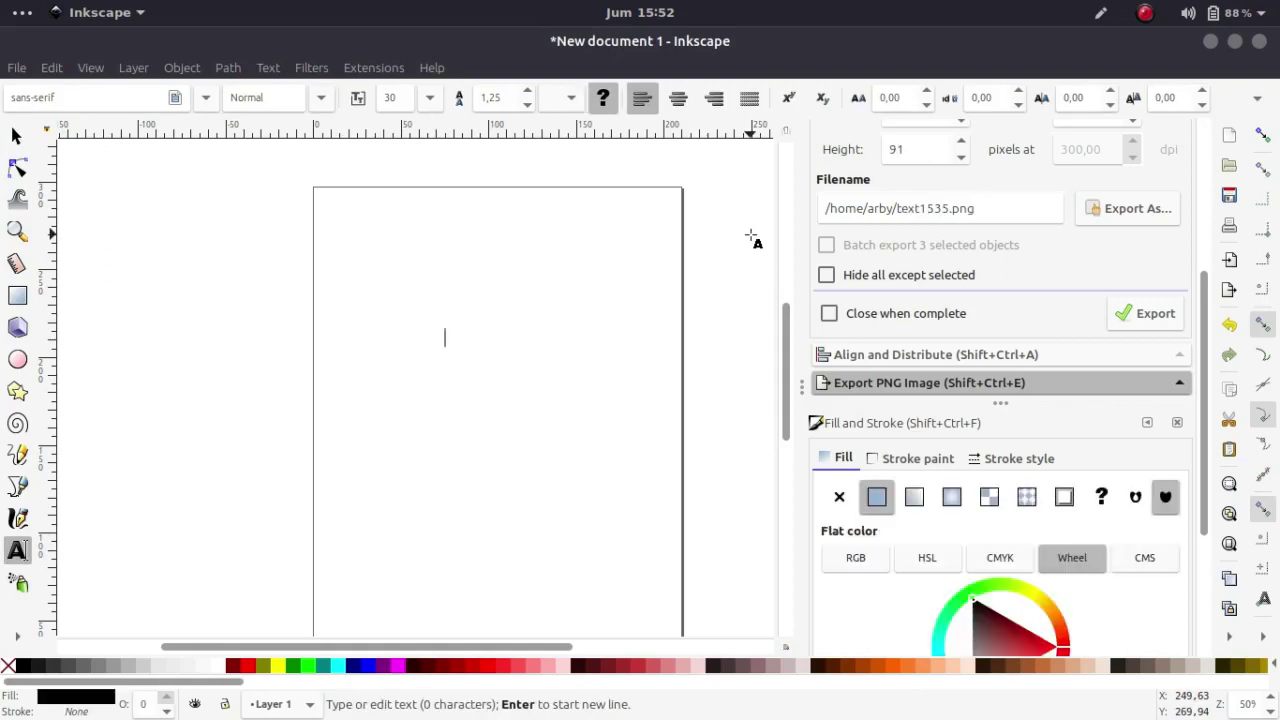
type("EKSIS")
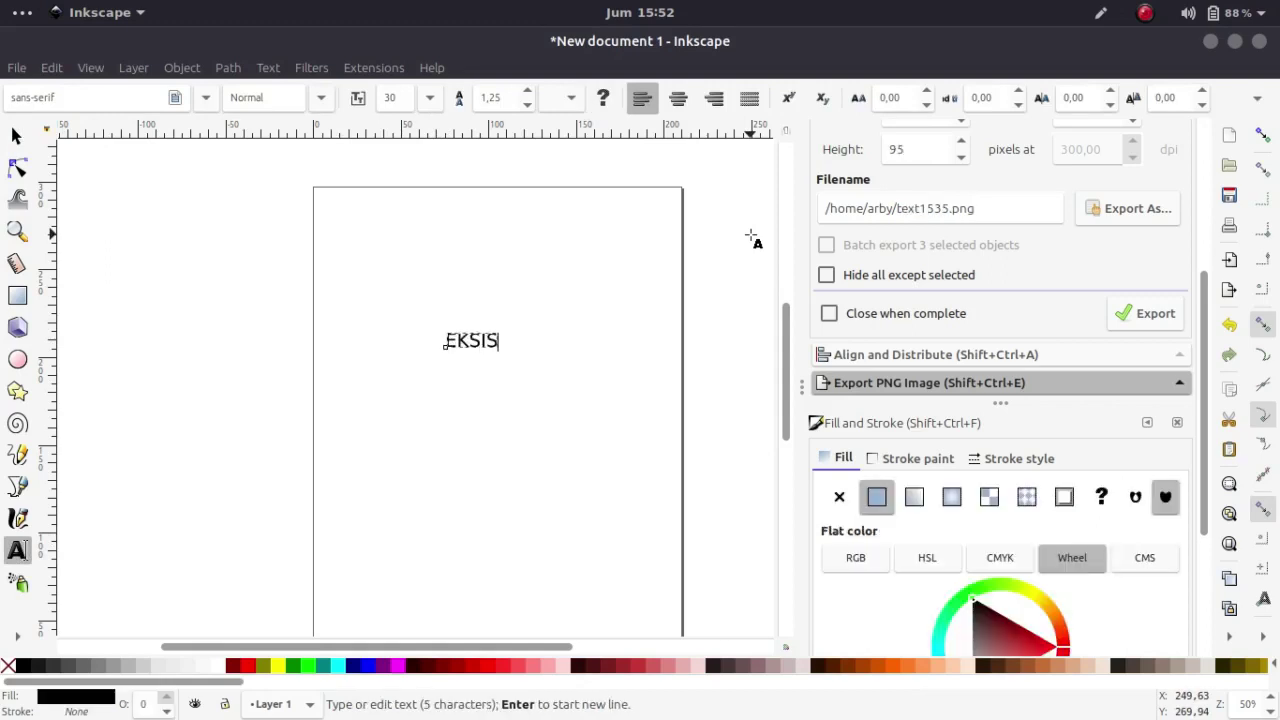
Enlarge the EKSIS text to about 100 × 28 mm and move it to about X 59, Y 191 mm.
left_click(15, 137)
left_click_drag(512, 328, 618, 256)
left_click_drag(587, 340, 557, 367)
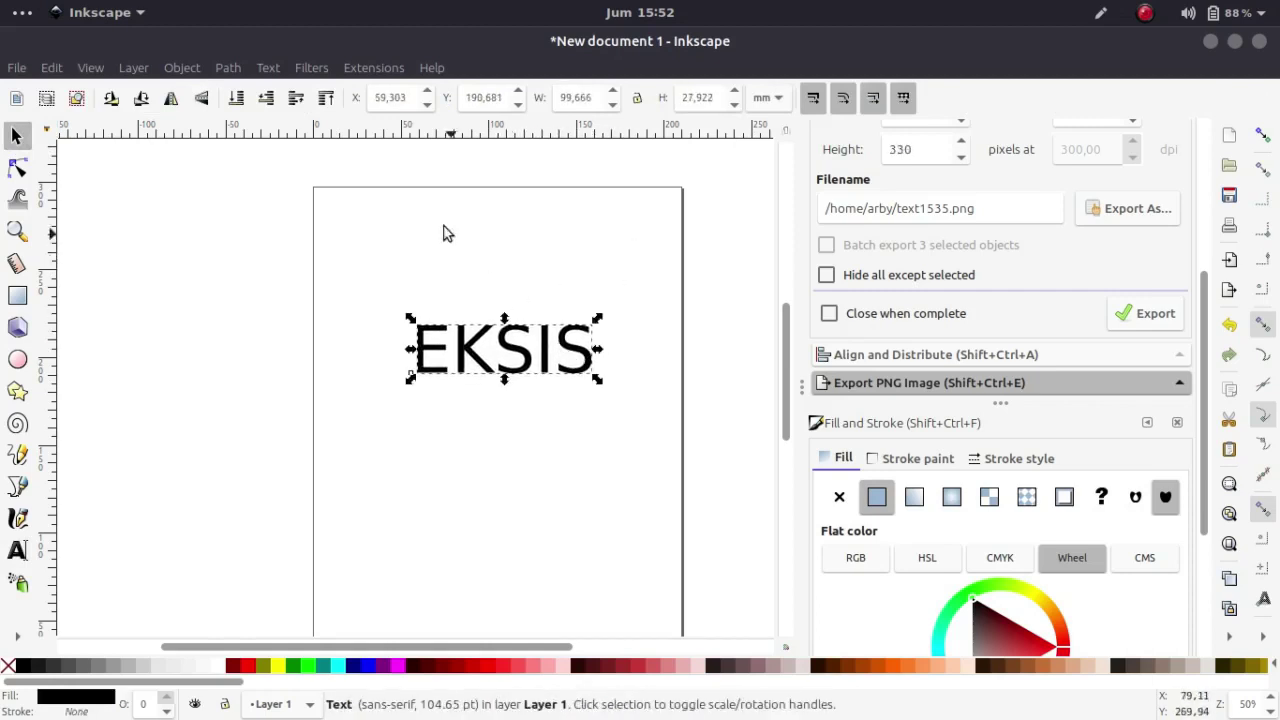
Convert the EKSIS text to editable paths with Object to Path.
left_click(230, 67)
left_click(250, 93)
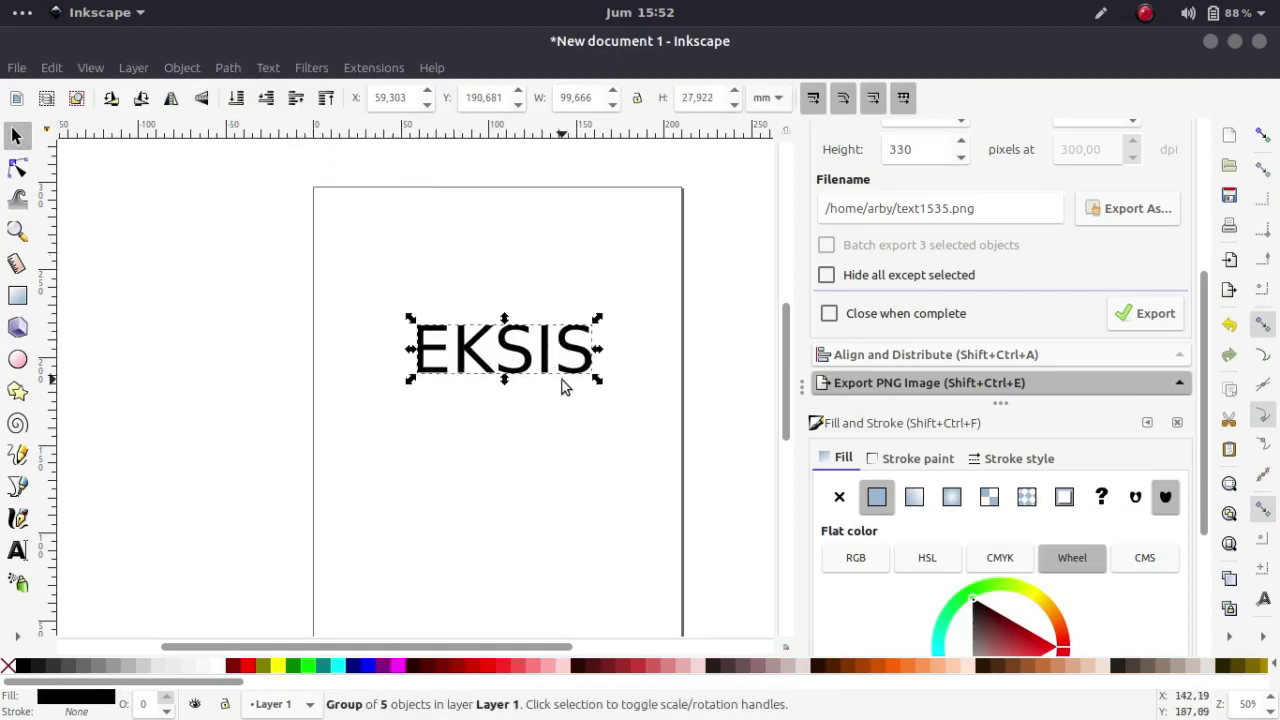
left_click(268, 68)
left_click(262, 74)
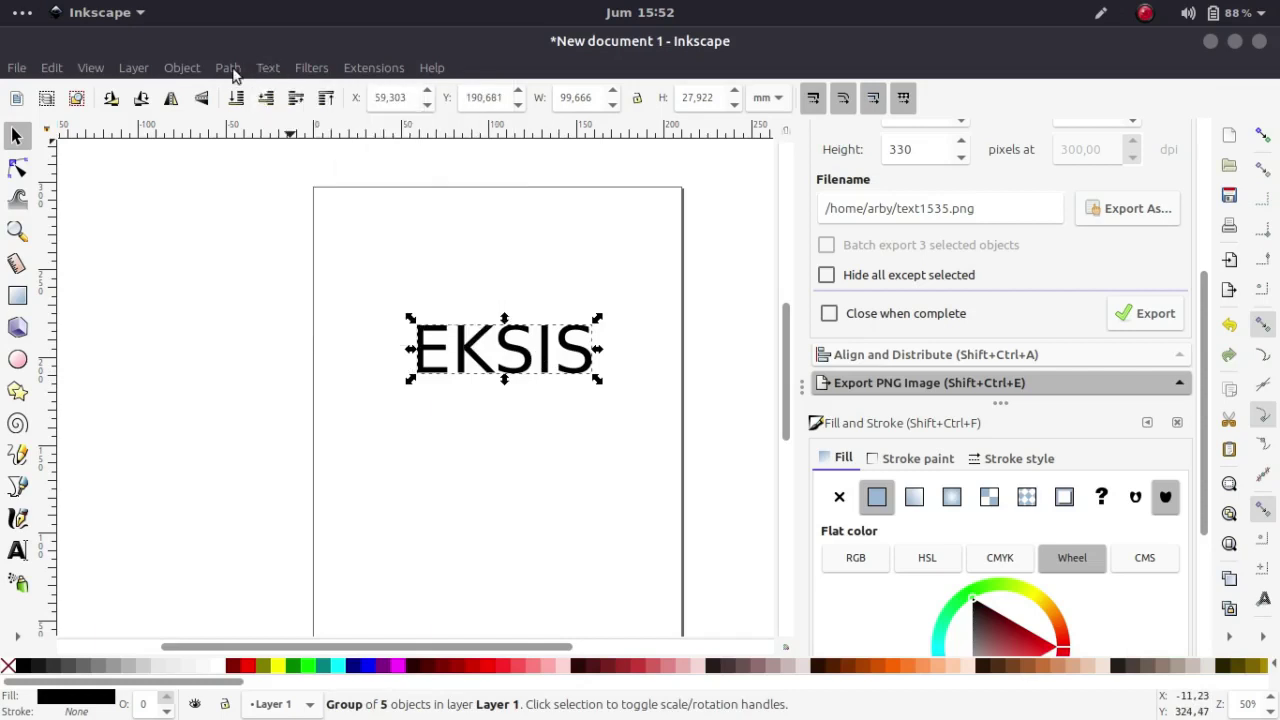
left_click(234, 74)
left_click(235, 75)
Move the upper-arm node of the letter K to about X 93, Y 228 mm and bend the arm's left edge into a curve.
left_click(17, 167)
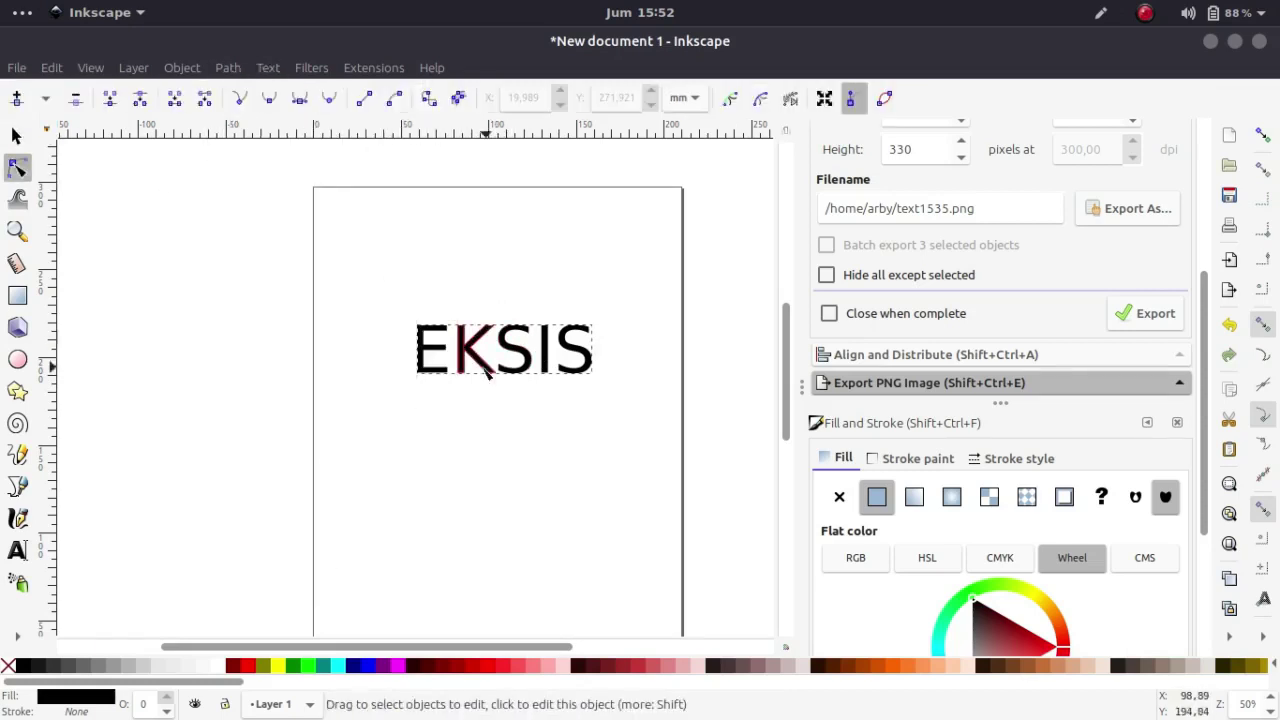
left_click(468, 351)
left_click_drag(517, 340, 478, 372)
key("plus")
key("plus")
left_click_drag(508, 297, 465, 225)
left_click_drag(448, 286, 477, 298)
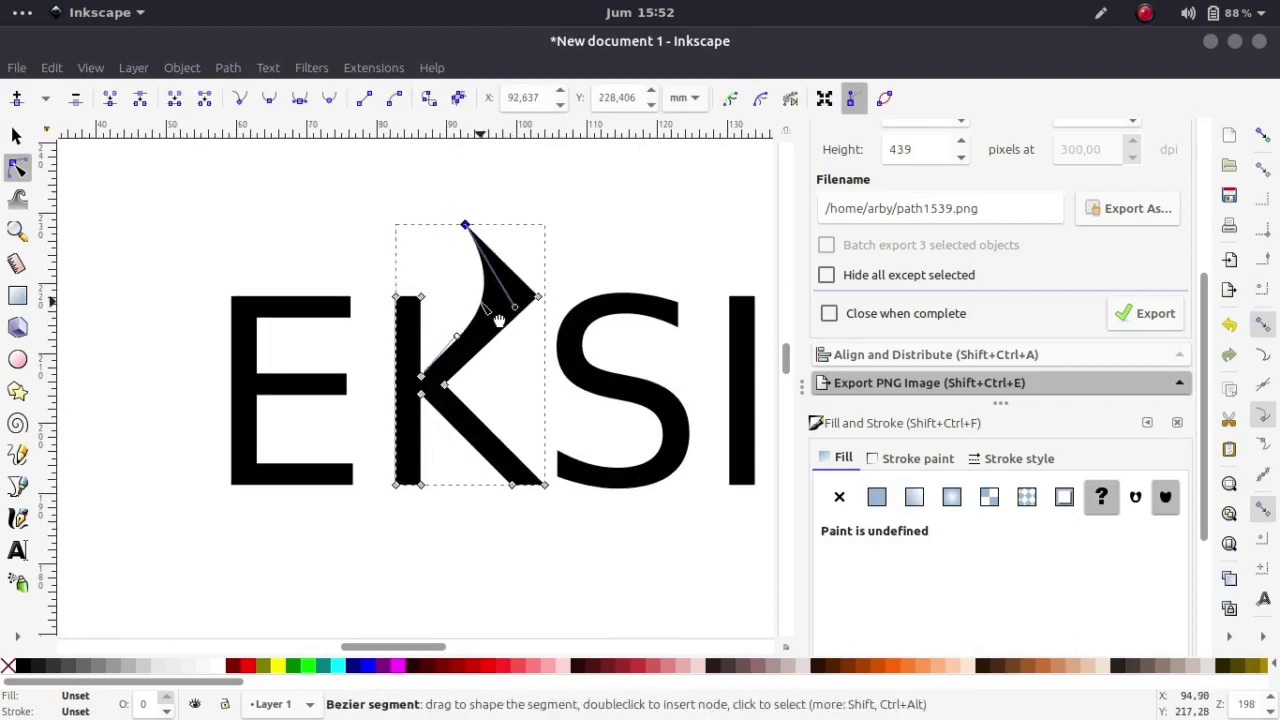
left_click(398, 278)
Shift the reshaped K downward, and delete all the EKSIS letters.
left_click(17, 136)
left_click_drag(493, 316, 516, 439)
key("minus")
key("minus")
key("minus")
key("minus")
left_click_drag(690, 282, 343, 514)
key("Delete")
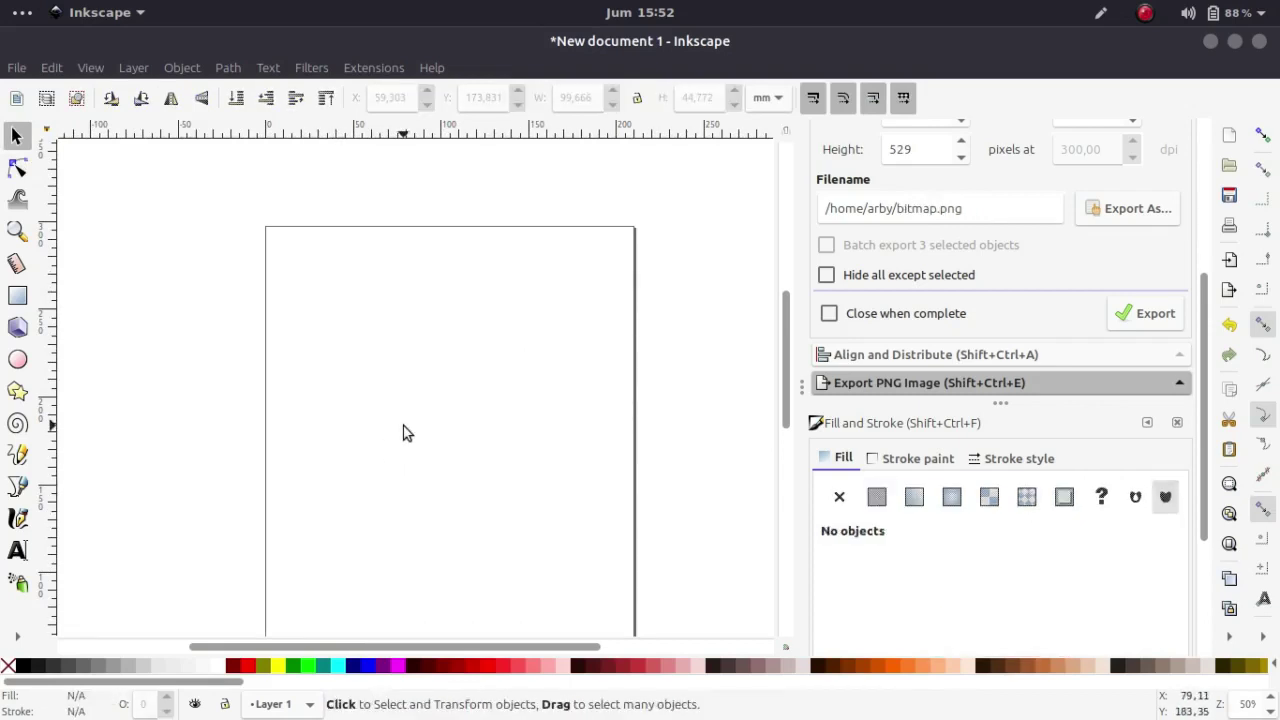
Check the topic list in Yang kurang.txt in Text Editor and return to Inkscape.
mouse_move(414, 712)
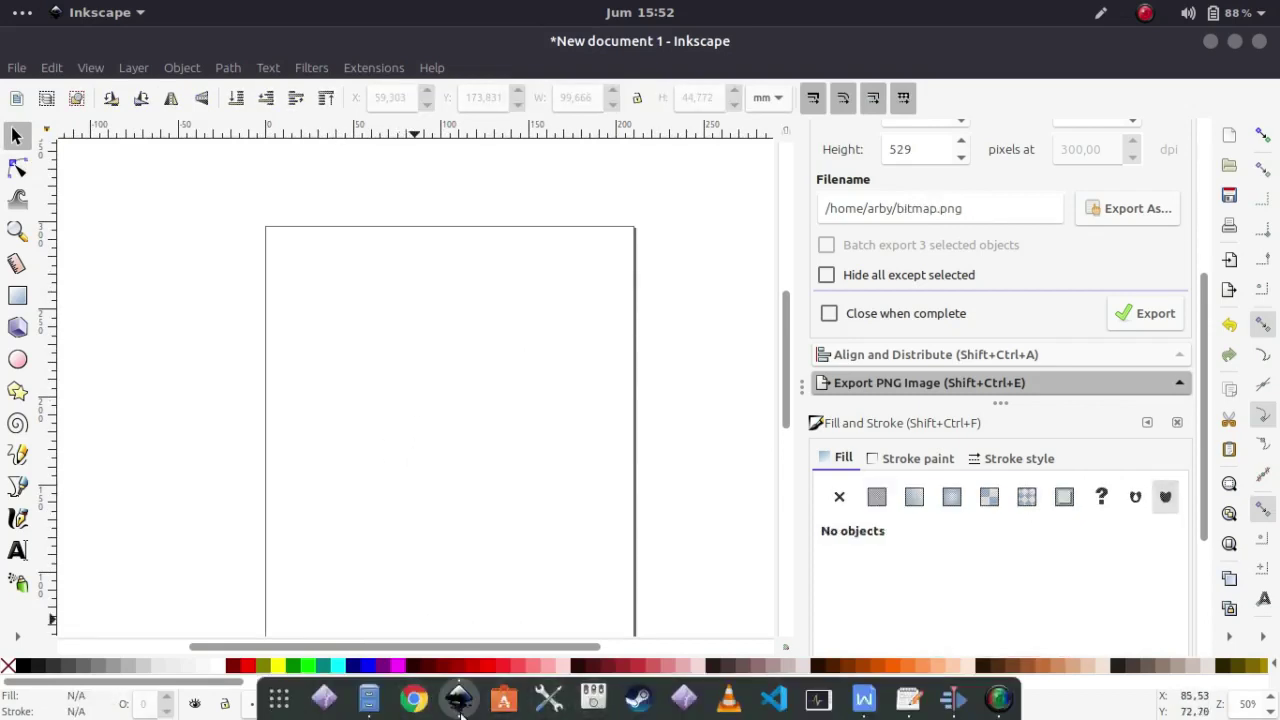
left_click(909, 698)
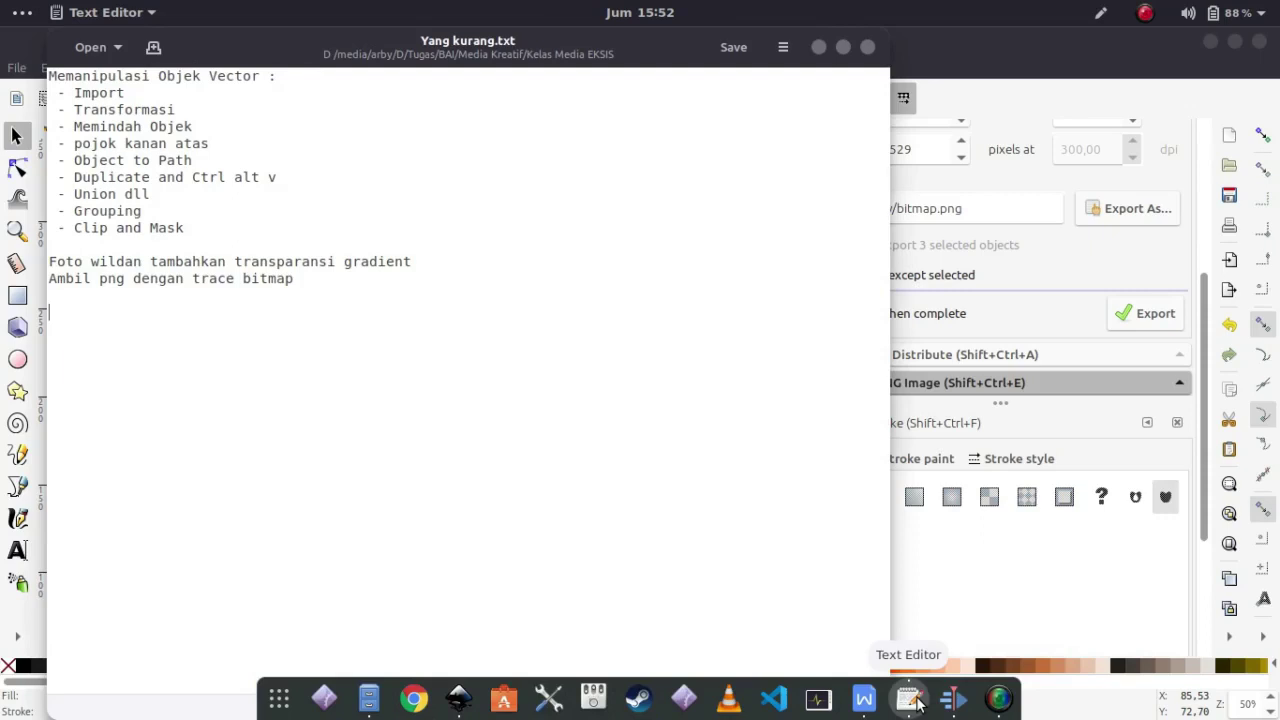
left_click(917, 702)
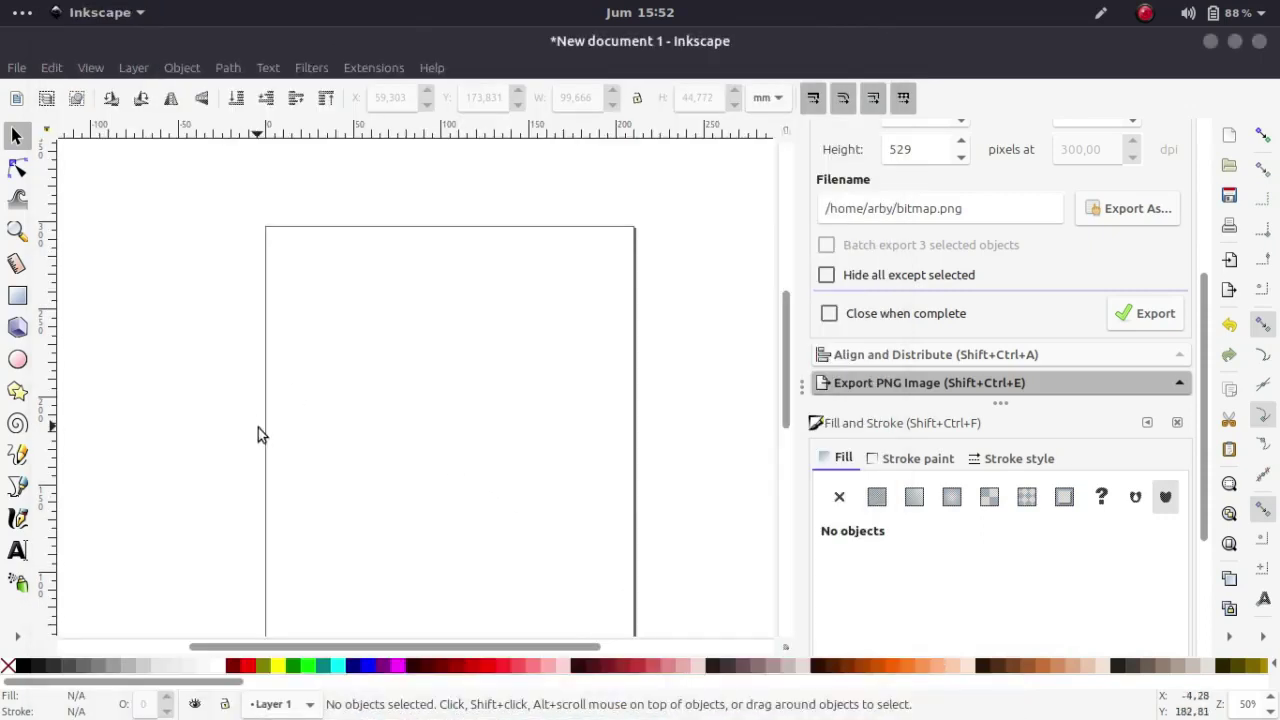
Draw an unfilled rectangle about 90 × 83 mm on the page and move it to about X 19, Y 141 mm.
left_click_drag(244, 440, 204, 357)
left_click(24, 296)
key("minus")
left_click_drag(359, 303, 469, 405)
key("plus")
key("plus")
left_click(16, 135)
left_click_drag(403, 230, 295, 238)
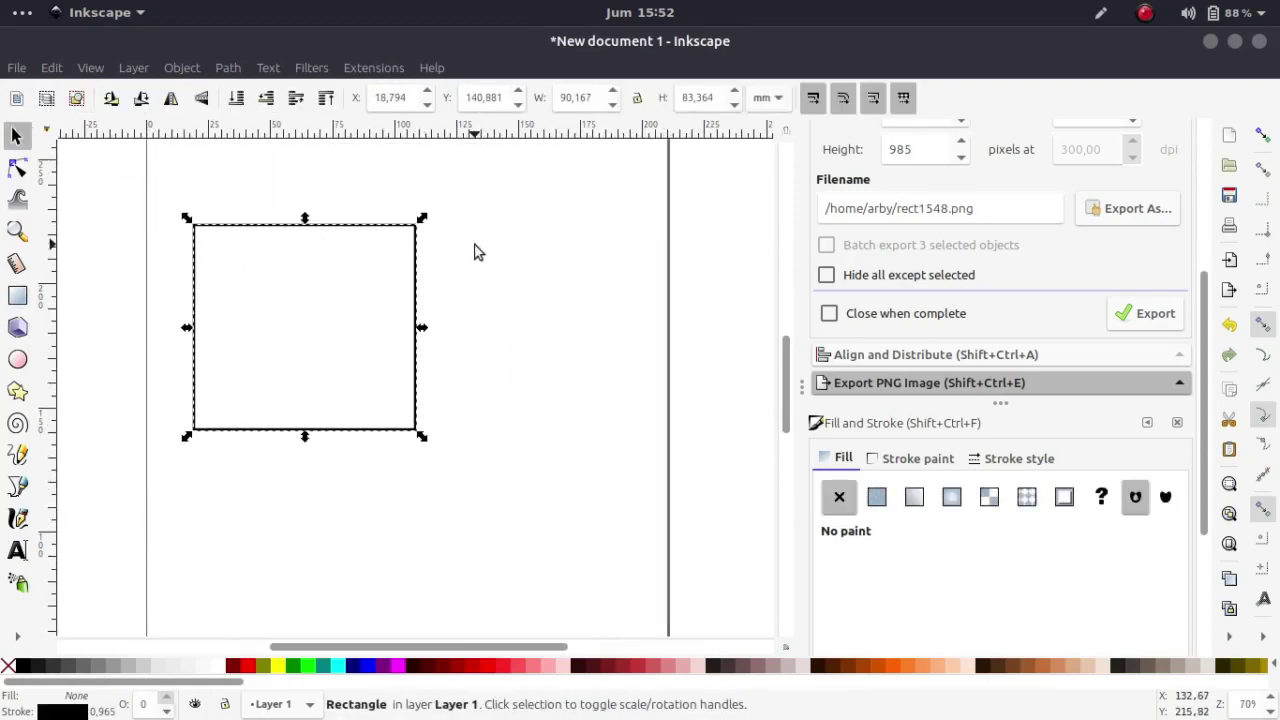
Duplicate the rectangle to the right at about X 86 mm, and delete the copy.
right_click(378, 229)
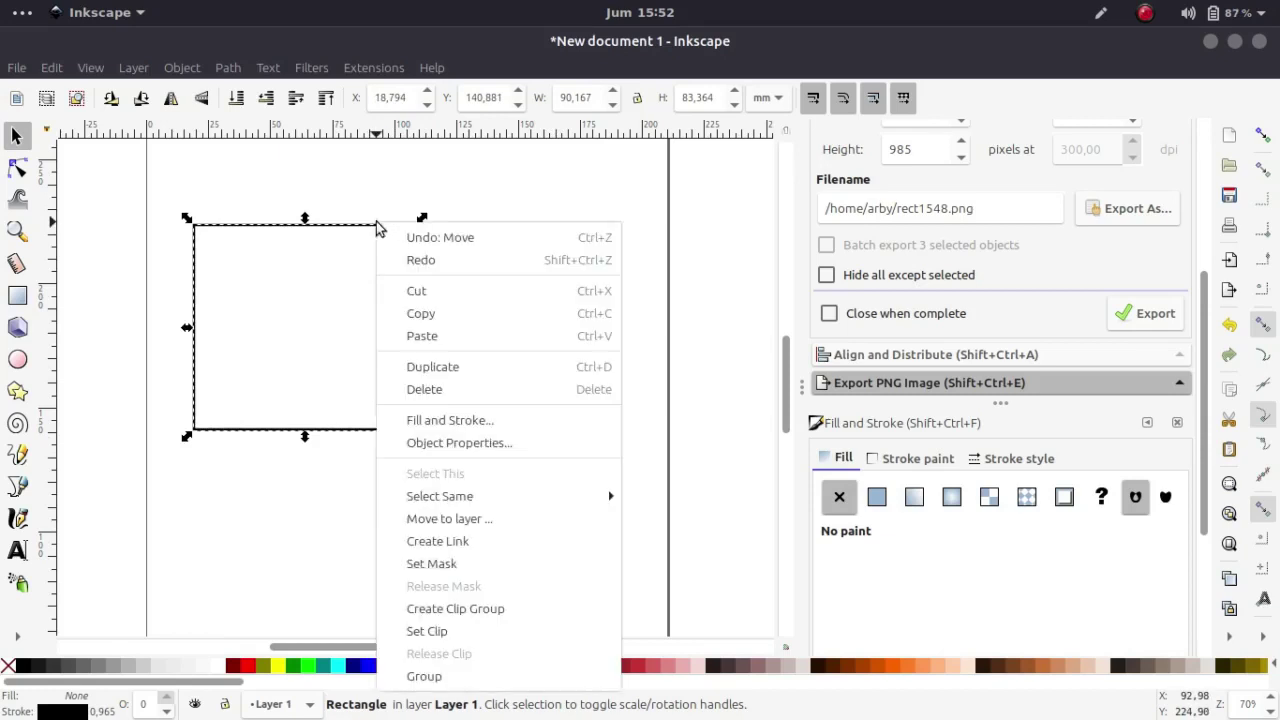
left_click(437, 372)
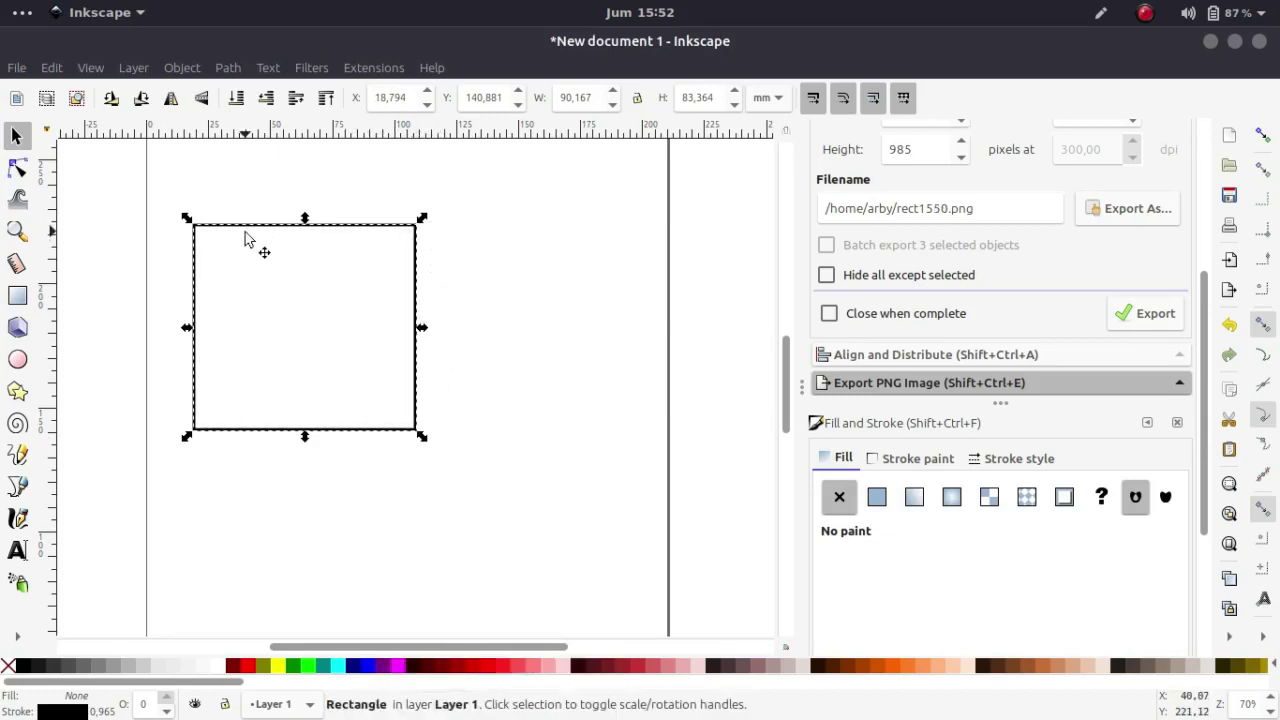
left_click_drag(310, 238, 507, 226)
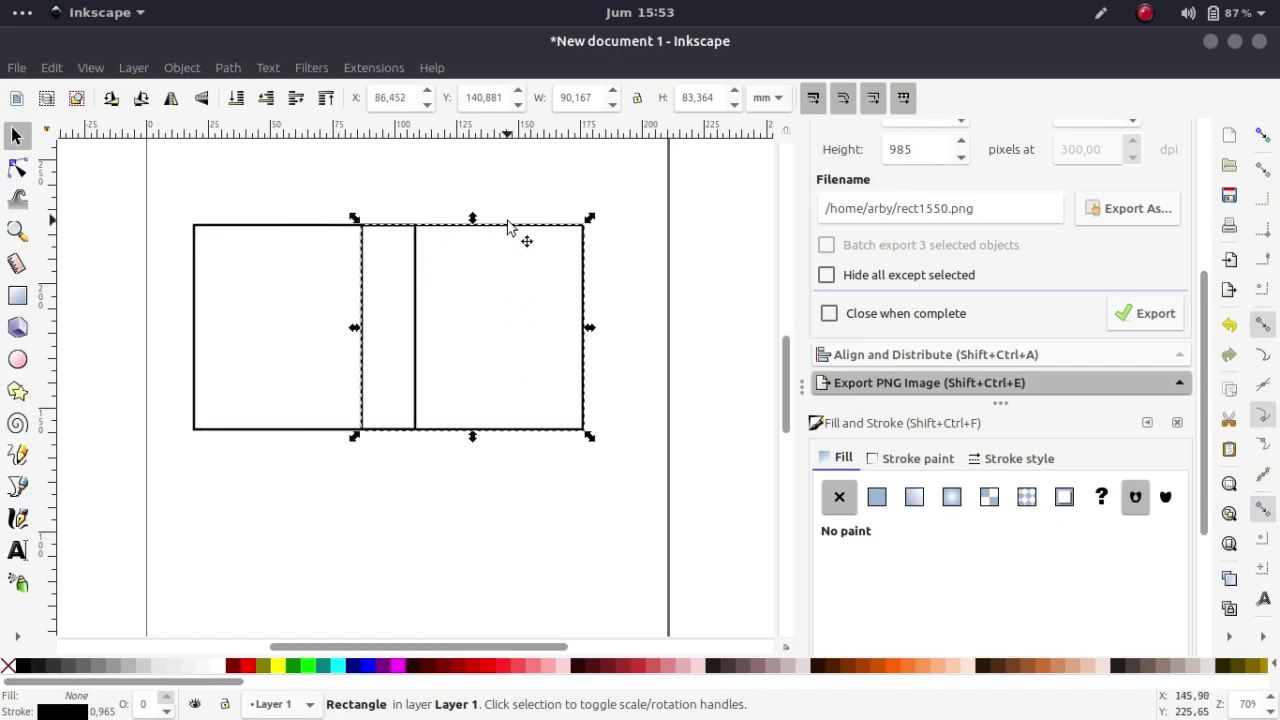
key("Delete")
Duplicate the original rectangle again, placing the copy at about X 103 mm, and delete that copy.
left_click(386, 230)
right_click(384, 231)
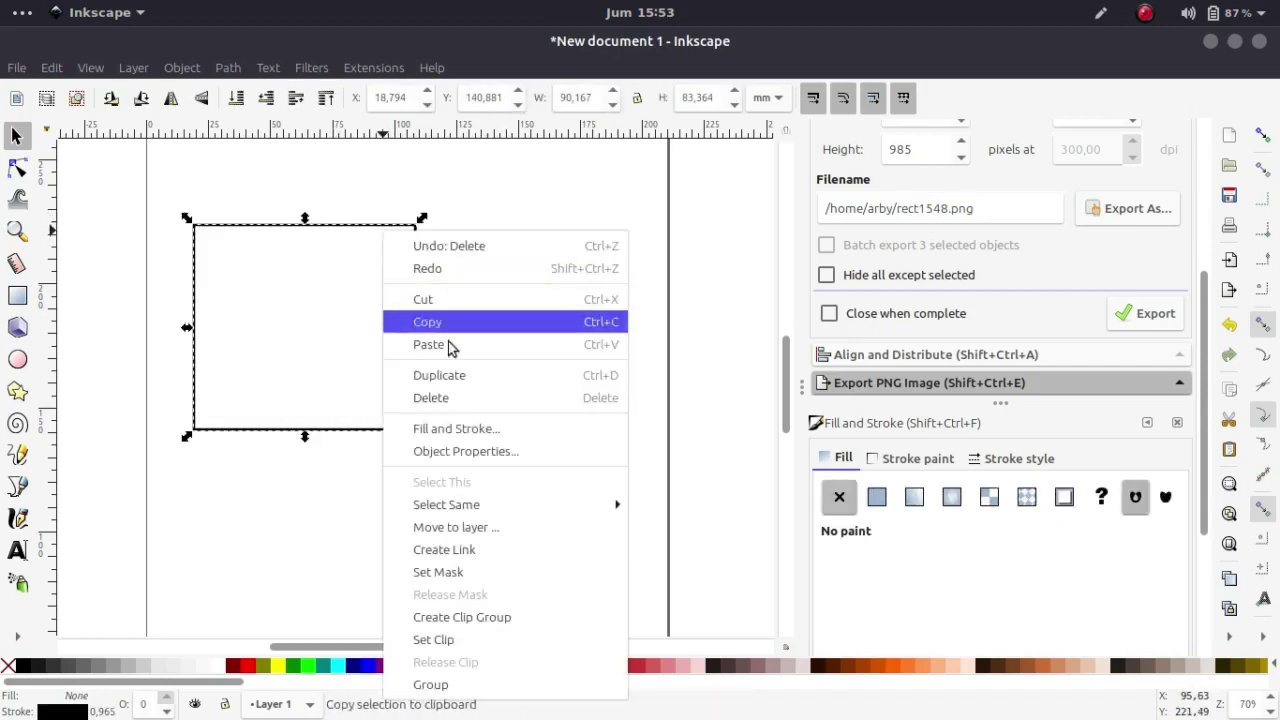
left_click(476, 375)
left_click_drag(380, 232, 590, 230)
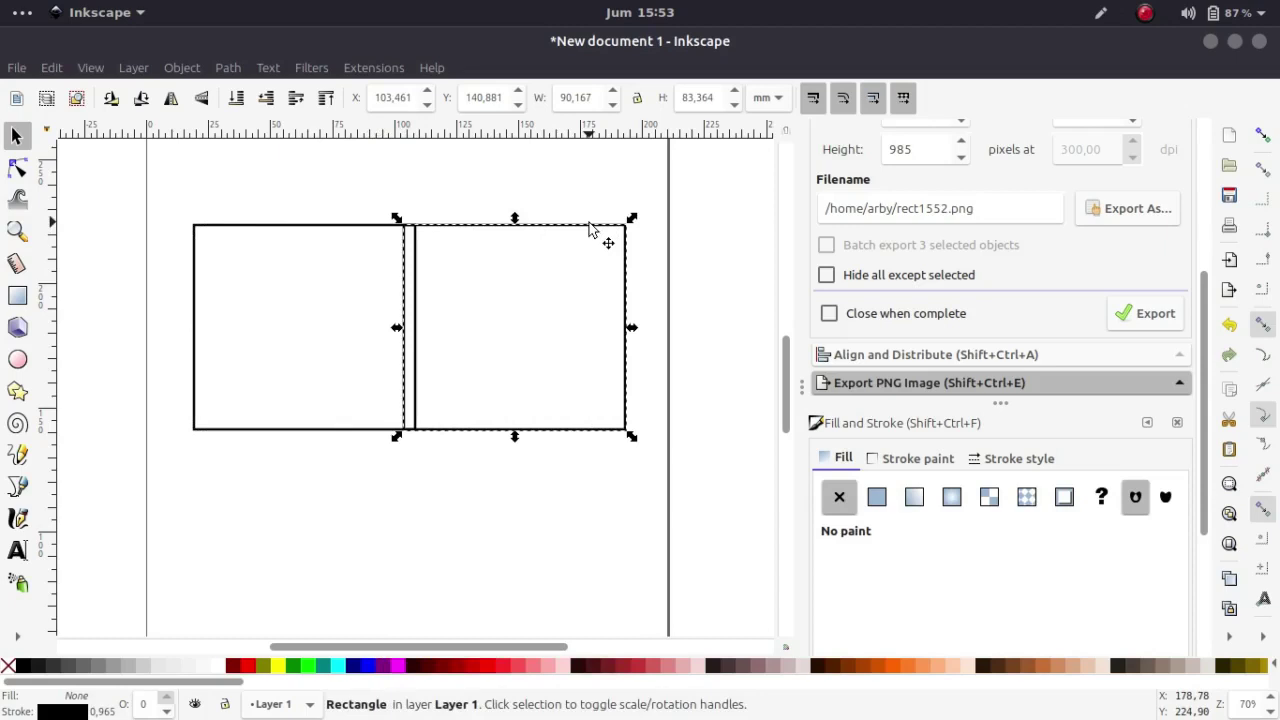
key("Delete")
key("minus")
key("minus")
key("plus")
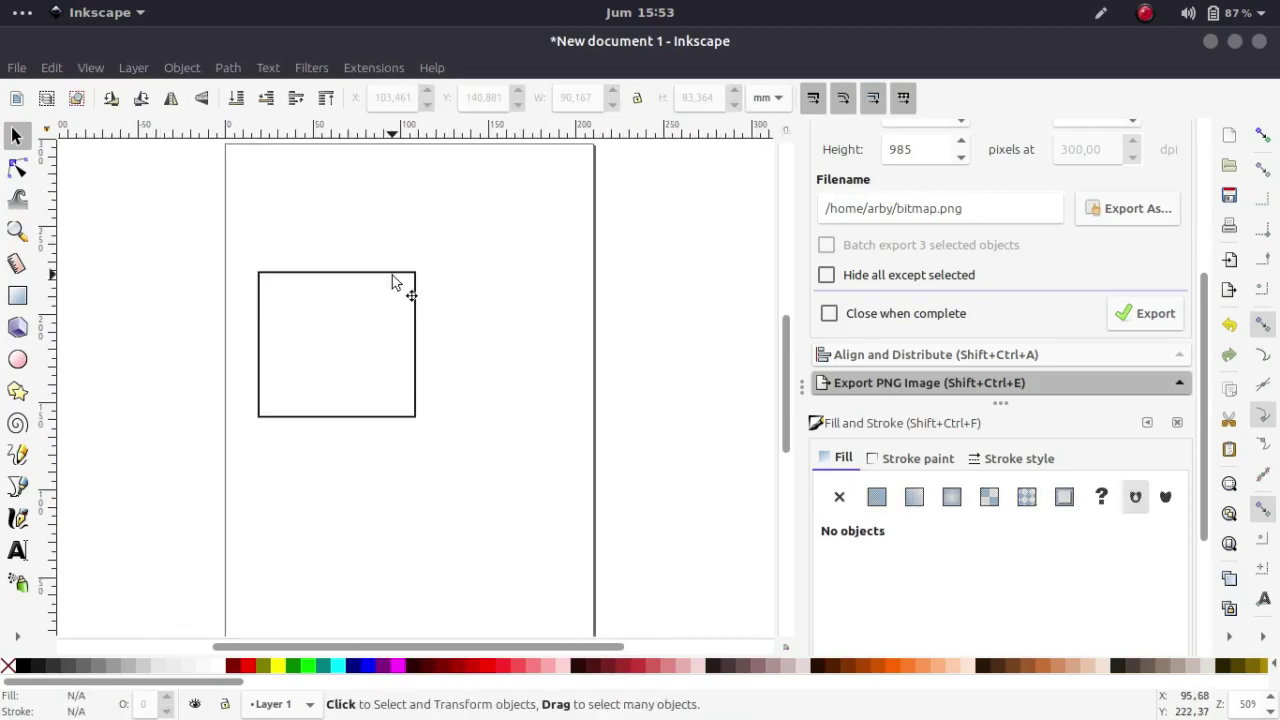
Duplicate the rectangle toward the right side of the page, and delete both the original and the copy.
left_click(392, 274)
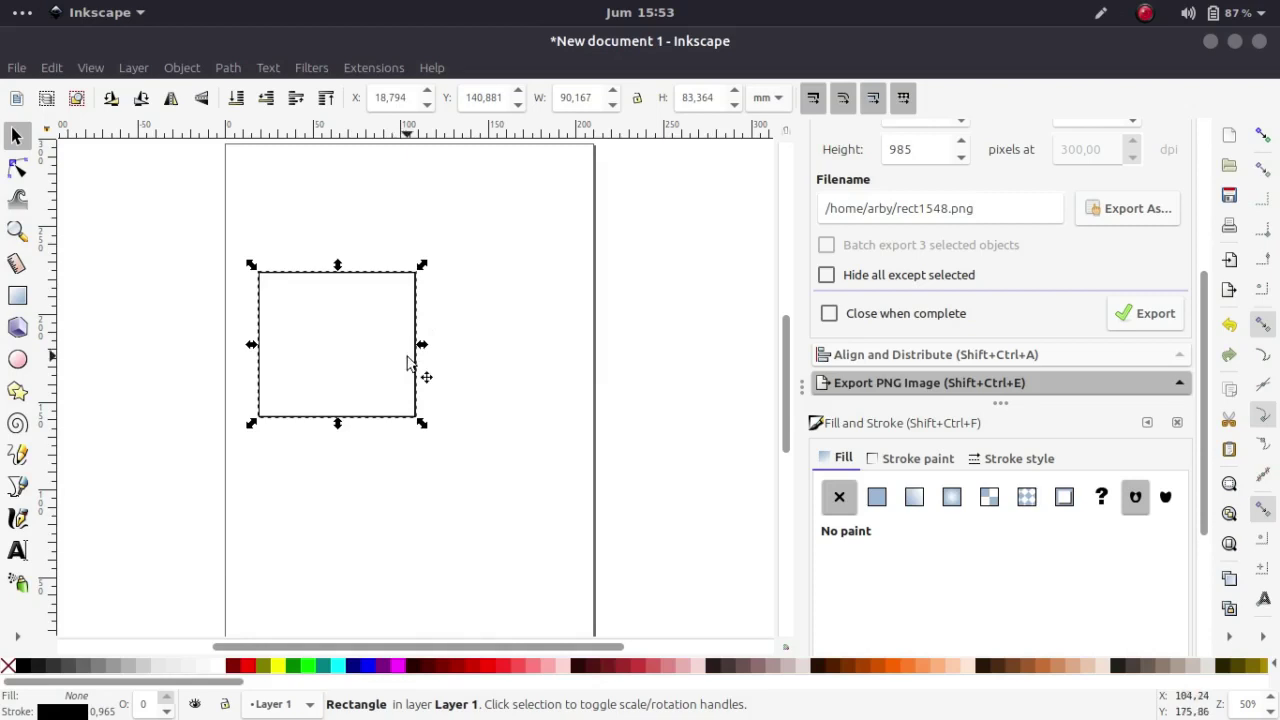
key("ctrl+d")
left_click_drag(402, 275, 628, 281)
left_click_drag(689, 225, 183, 518)
key("Delete")
Draw two overlapping unfilled rectangles, about 95 × 69 mm and 109 × 69 mm, with the wider one up and to the right.
scroll(340, 350, "down", 1)
scroll(437, 311, "up", 1)
mouse_move(374, 289)
left_mouse_down()
mouse_move(442, 309)
mouse_move(411, 293)
mouse_move(522, 370)
mouse_move(529, 400)
left_mouse_up()
left_click(17, 296)
scroll(320, 278, "right", 4)
scroll(320, 278, "up", 1)
left_click_drag(313, 244, 505, 364)
key("s")
scroll(420, 363, "up", 1)
scroll(323, 349, "left", 1)
left_click(318, 333)
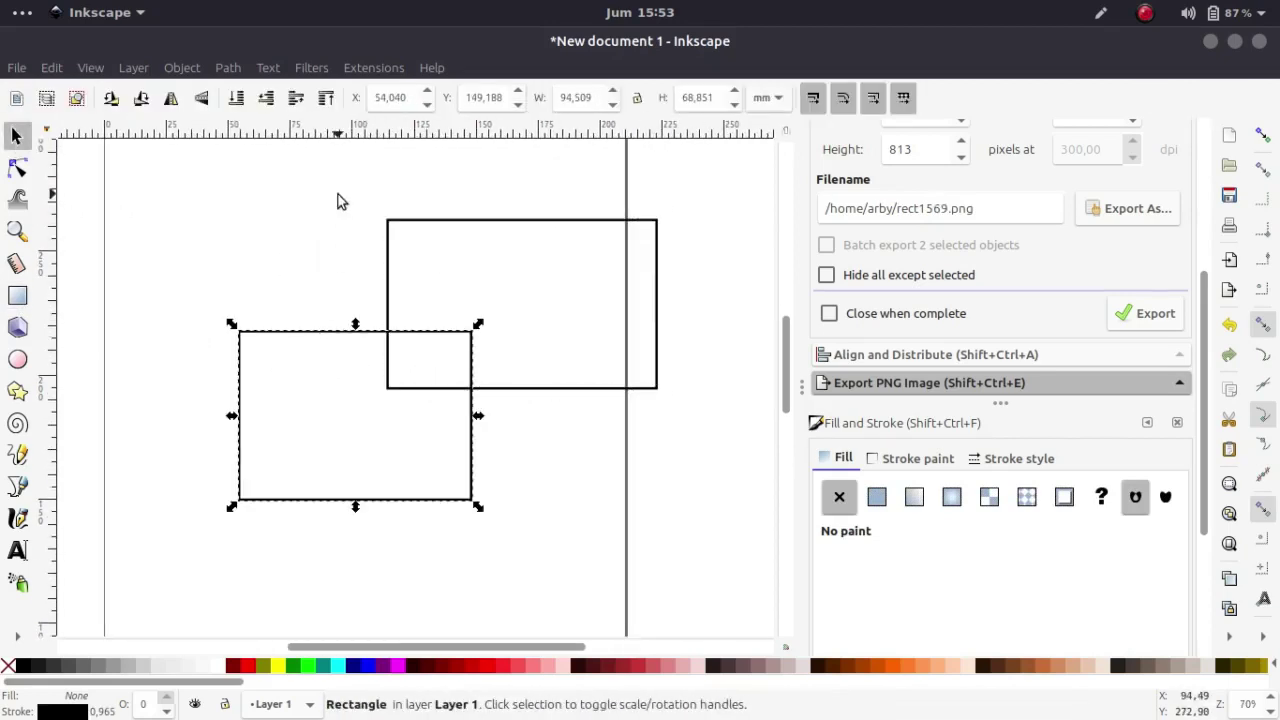
Move the wider rectangle to about X 112, Y 186 mm so it overlaps the lower rectangle more.
left_click(228, 68)
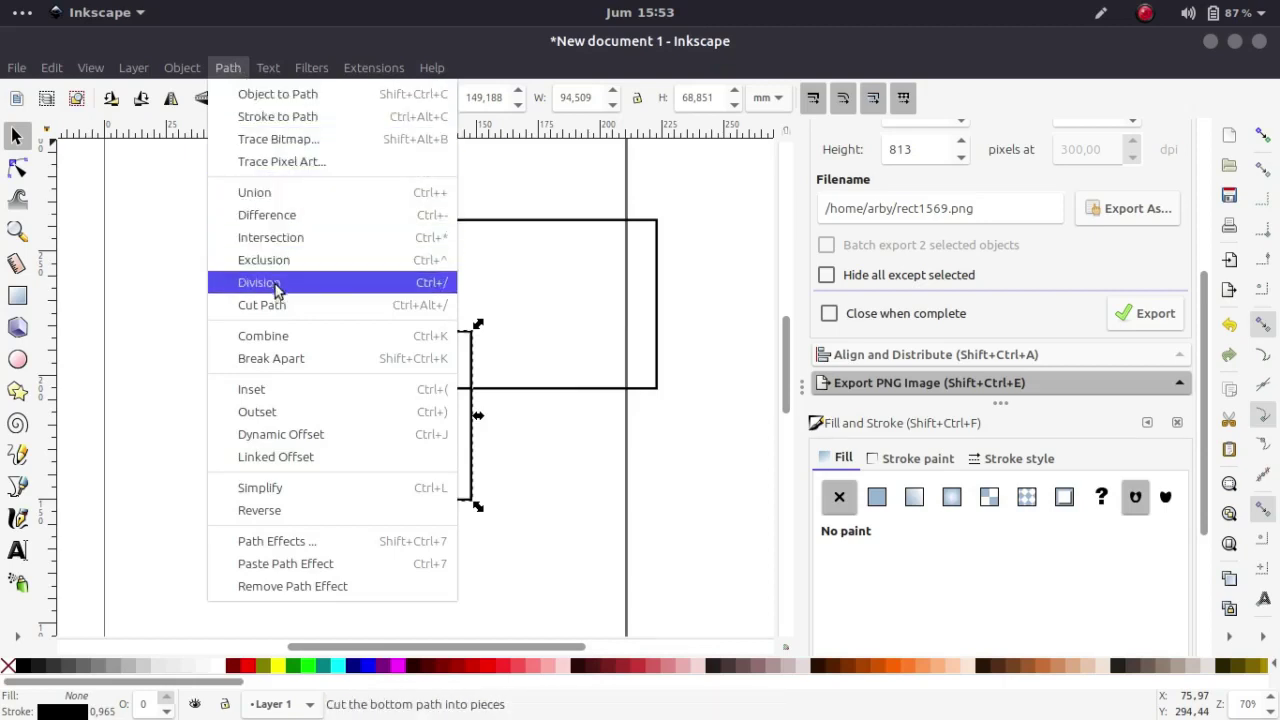
left_click(145, 277)
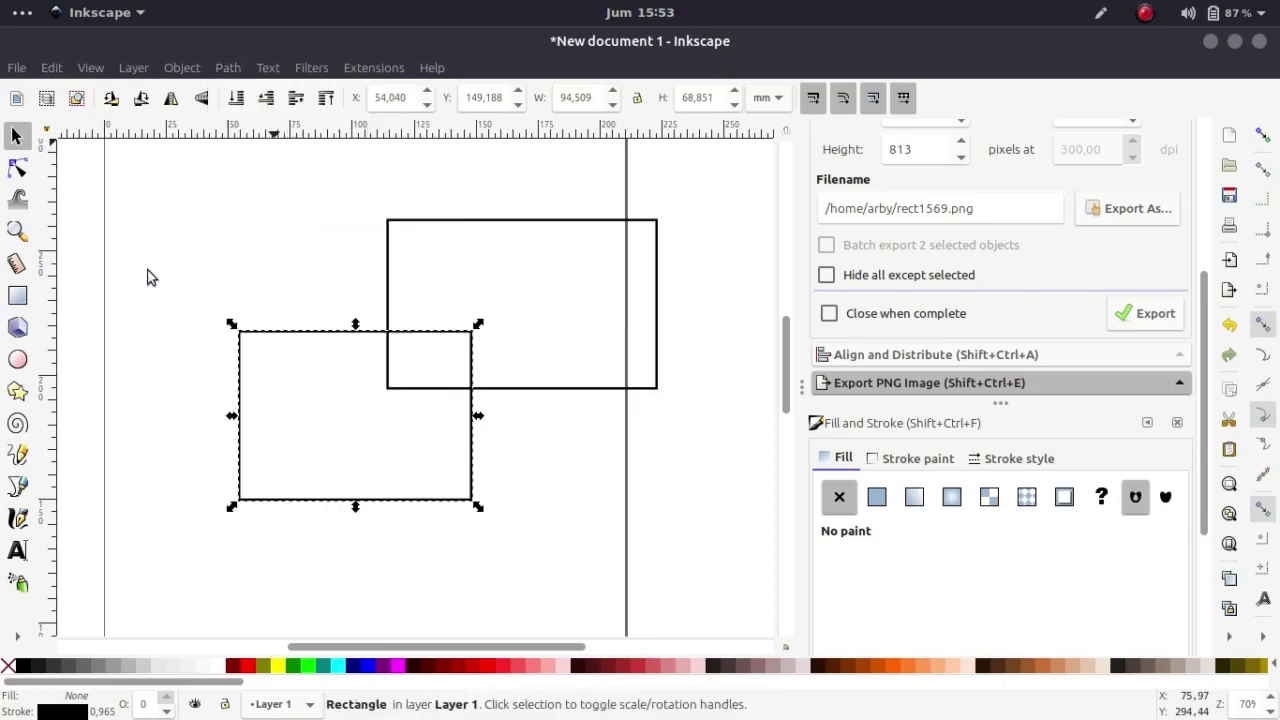
left_click(437, 220)
left_click(554, 466)
left_click(385, 306)
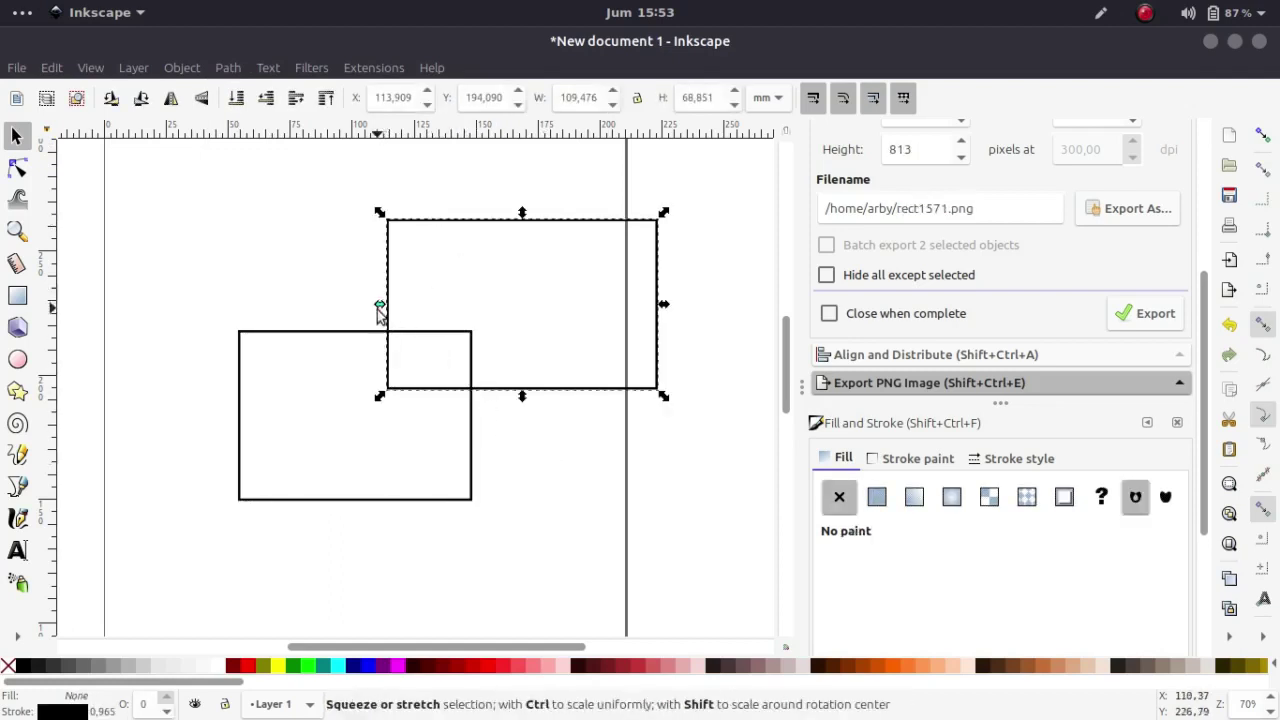
left_click_drag(400, 272, 395, 288)
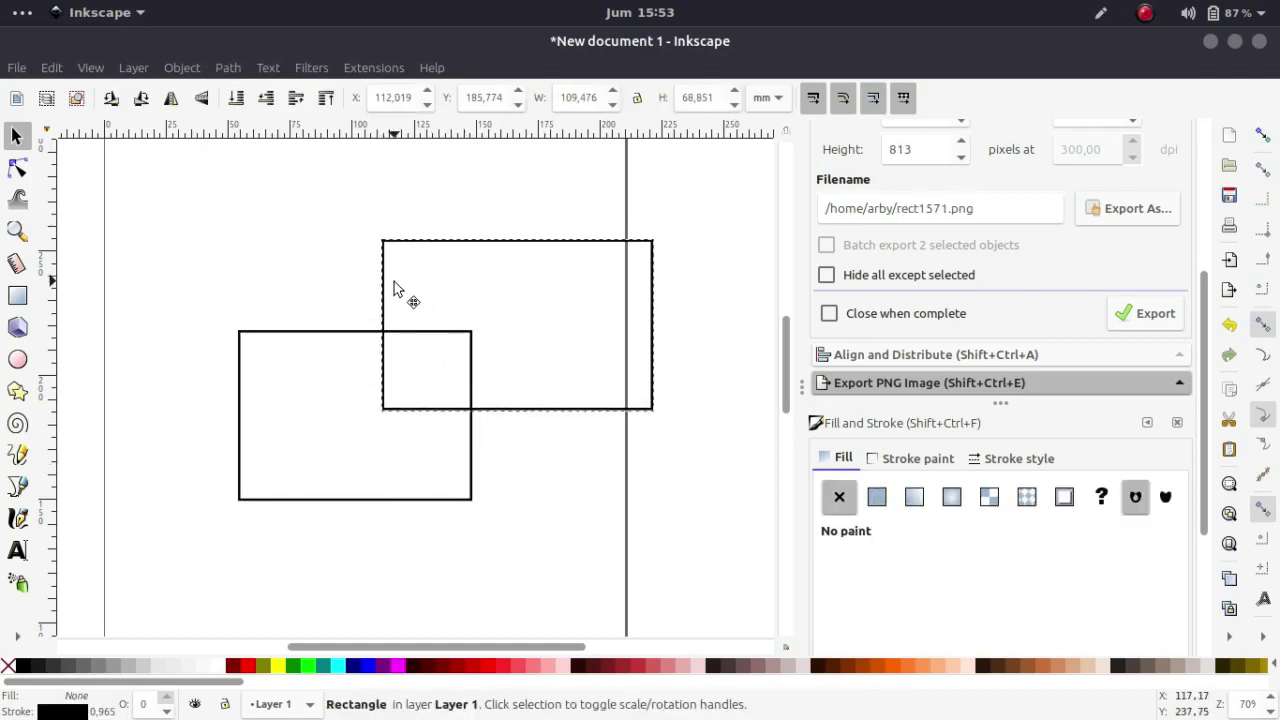
Merge the two unfilled rectangles with Union, and undo the merge.
left_click(341, 333, "shift")
left_click(230, 68)
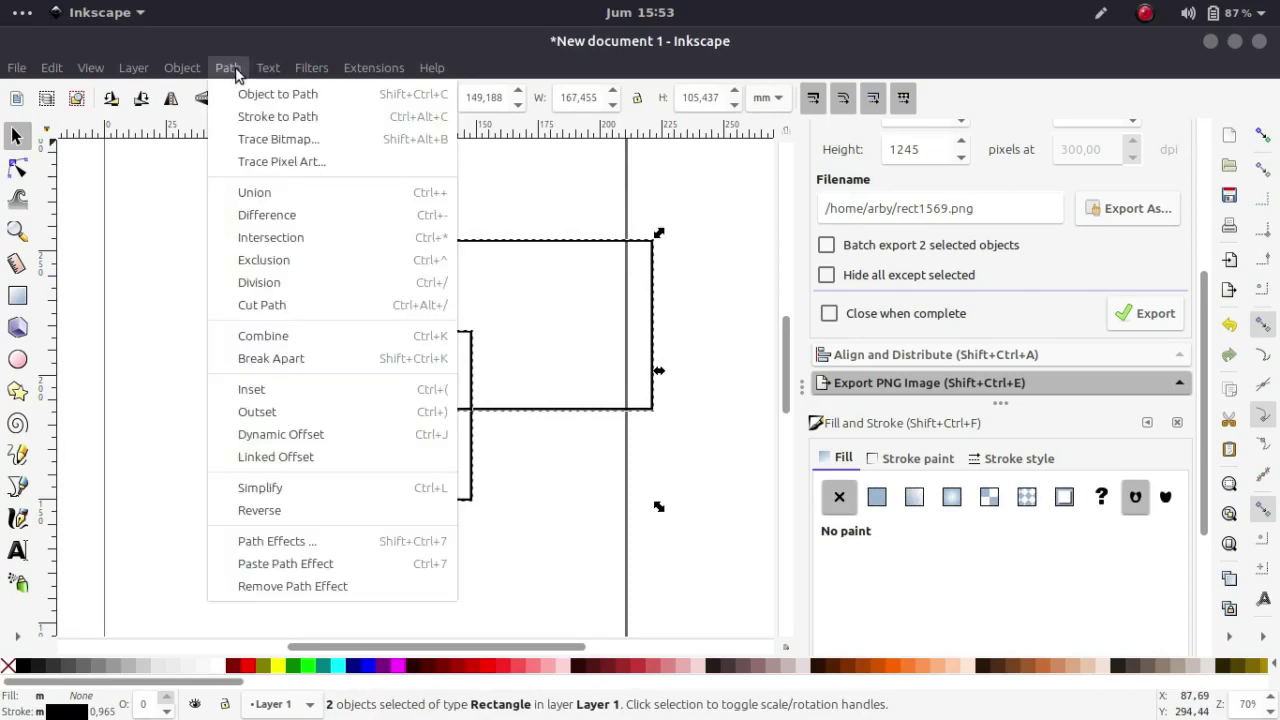
left_click(196, 190)
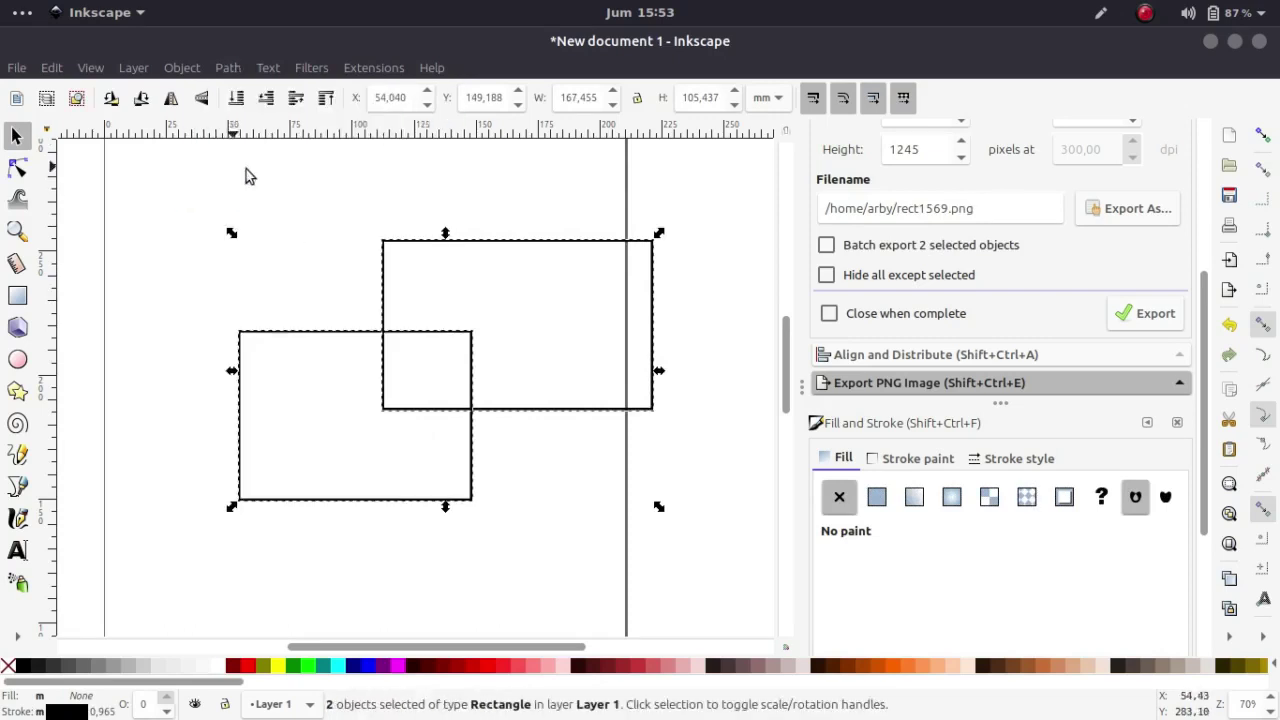
left_click(230, 70)
left_click(266, 192)
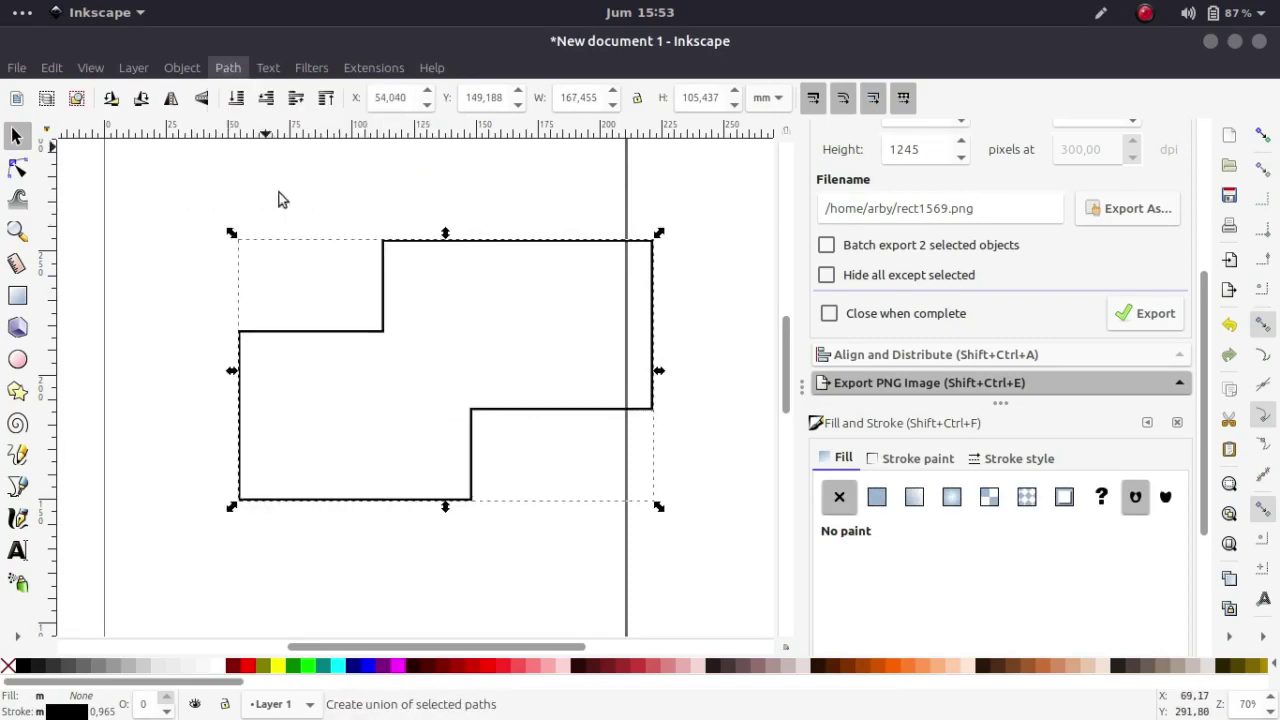
key("ctrl+z")
Subtract the upper unfilled rectangle from the lower one with Difference, and undo it.
left_click_drag(164, 196, 722, 572)
left_click(228, 70)
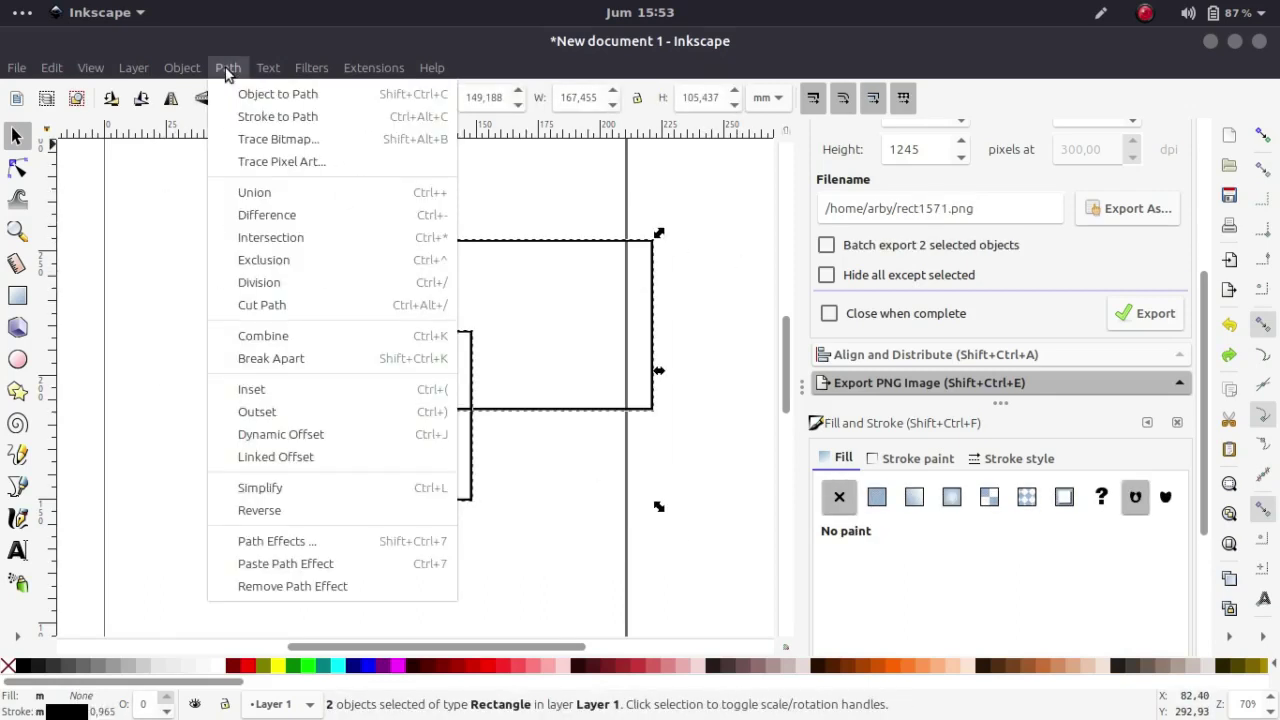
left_click(262, 215)
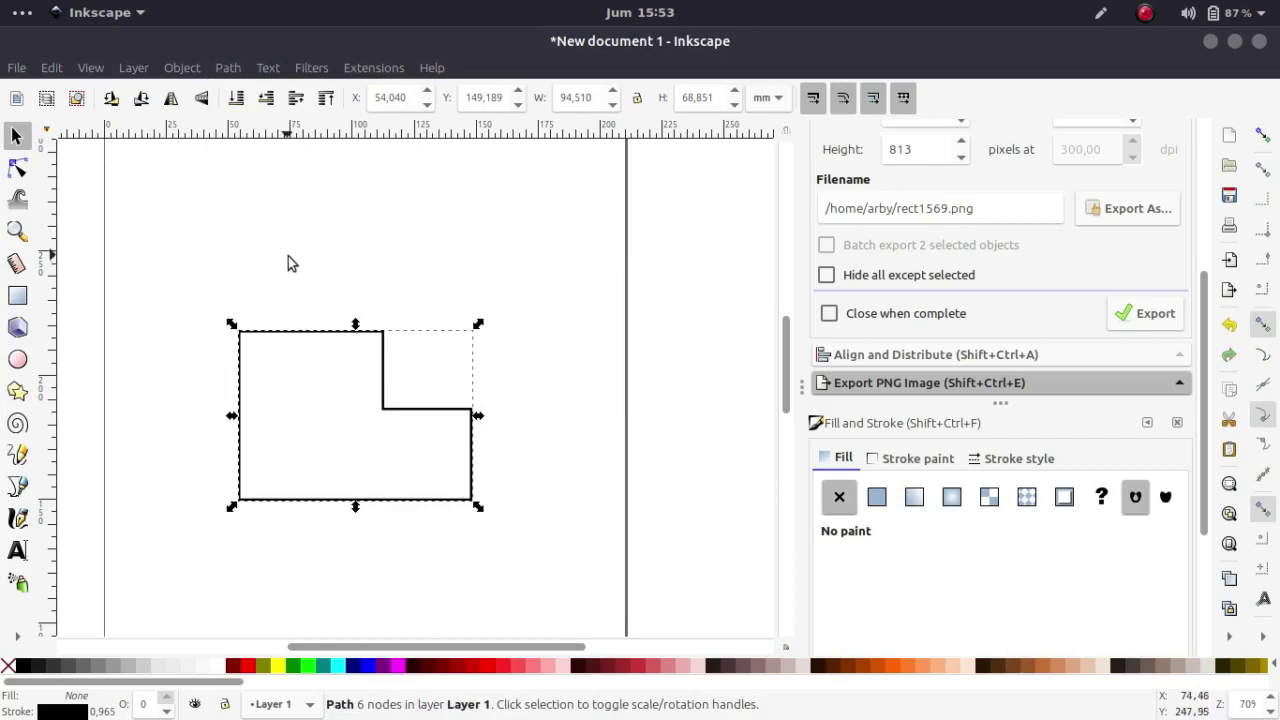
key("ctrl+z")
scroll(331, 343, "down", 1)
scroll(334, 358, "up", 2)
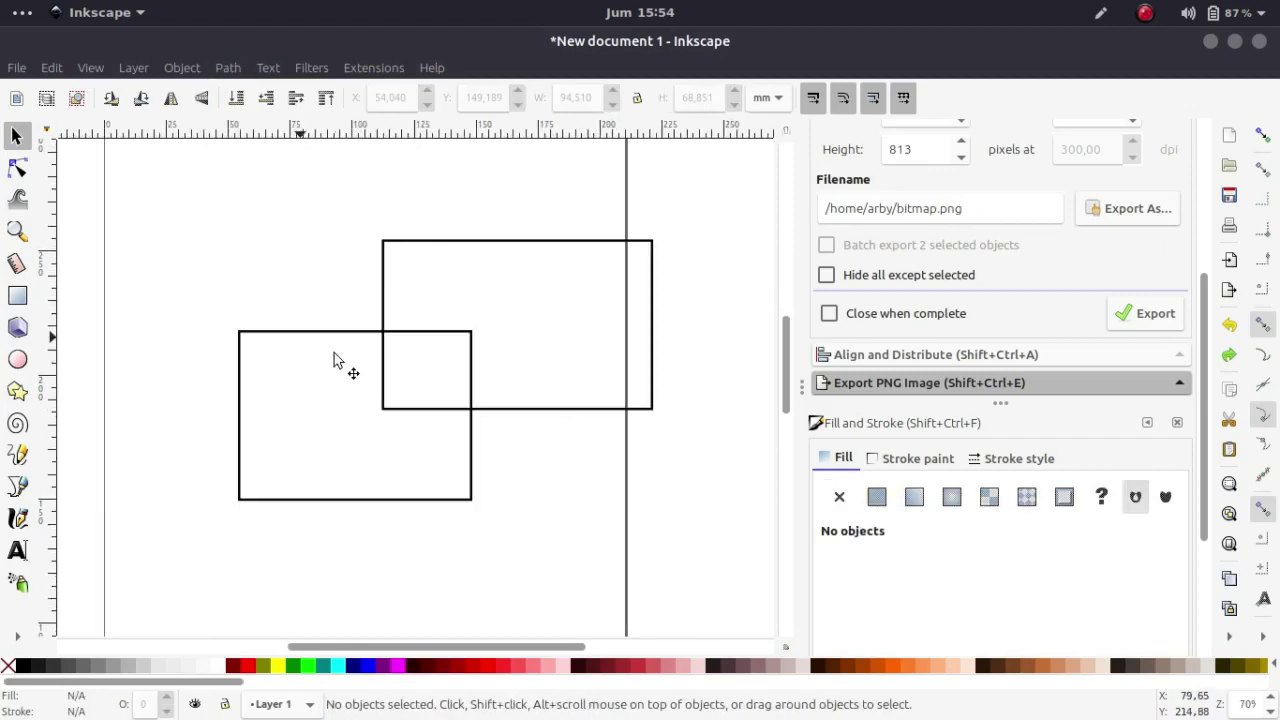
Give the lower rectangle a flat dark red fill and the upper rectangle a flat brownish fill.
left_click(290, 313)
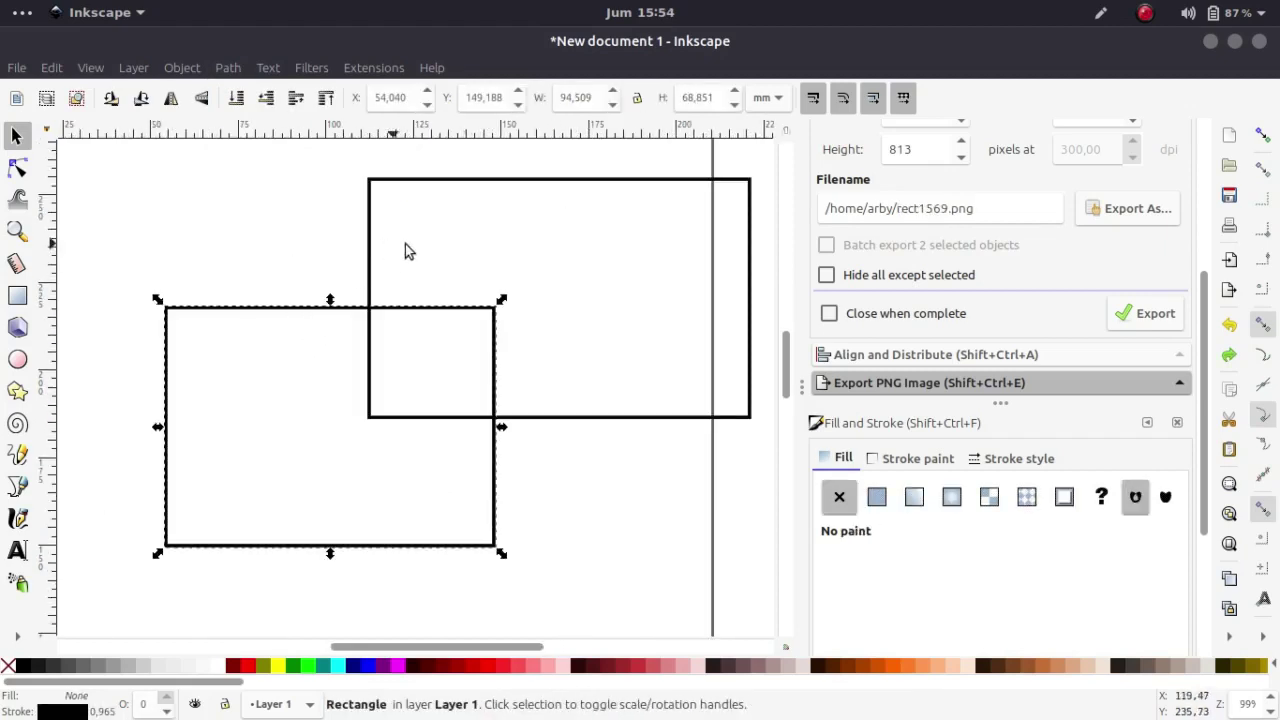
left_click(877, 497)
left_click(1020, 632)
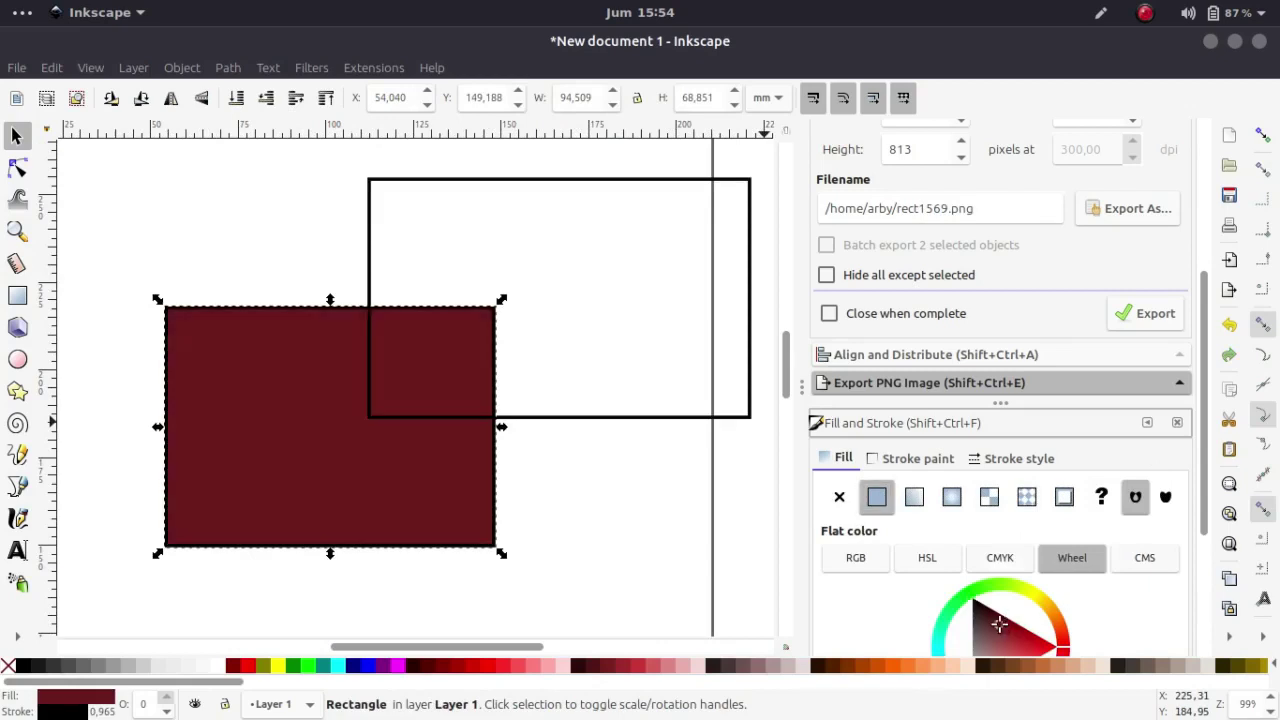
left_click(543, 188)
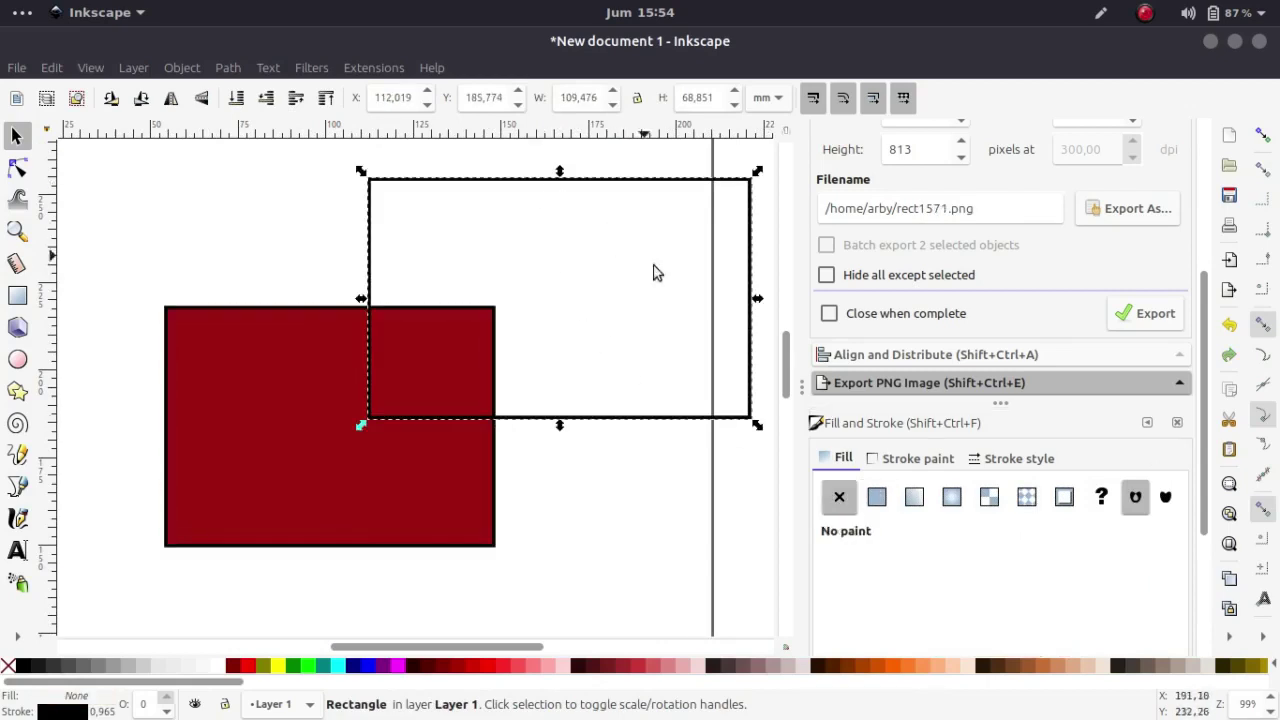
left_click(877, 497)
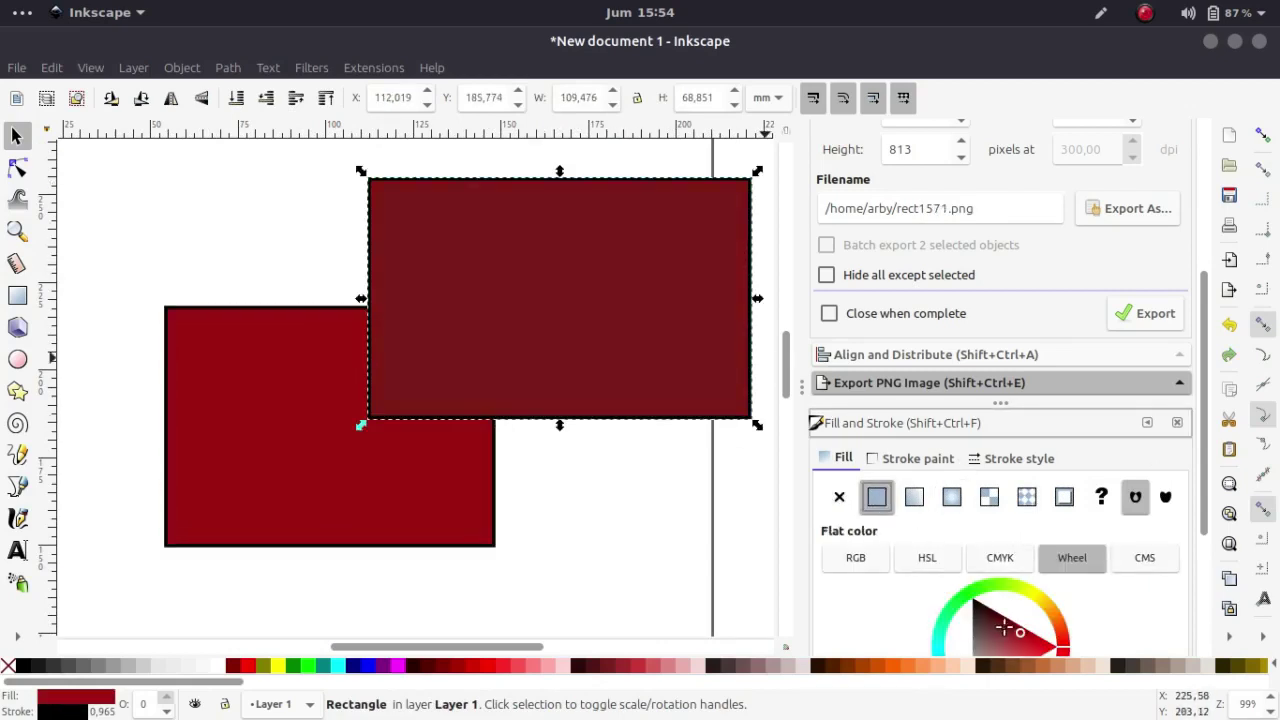
left_click(1005, 627)
left_click(566, 477)
key("minus")
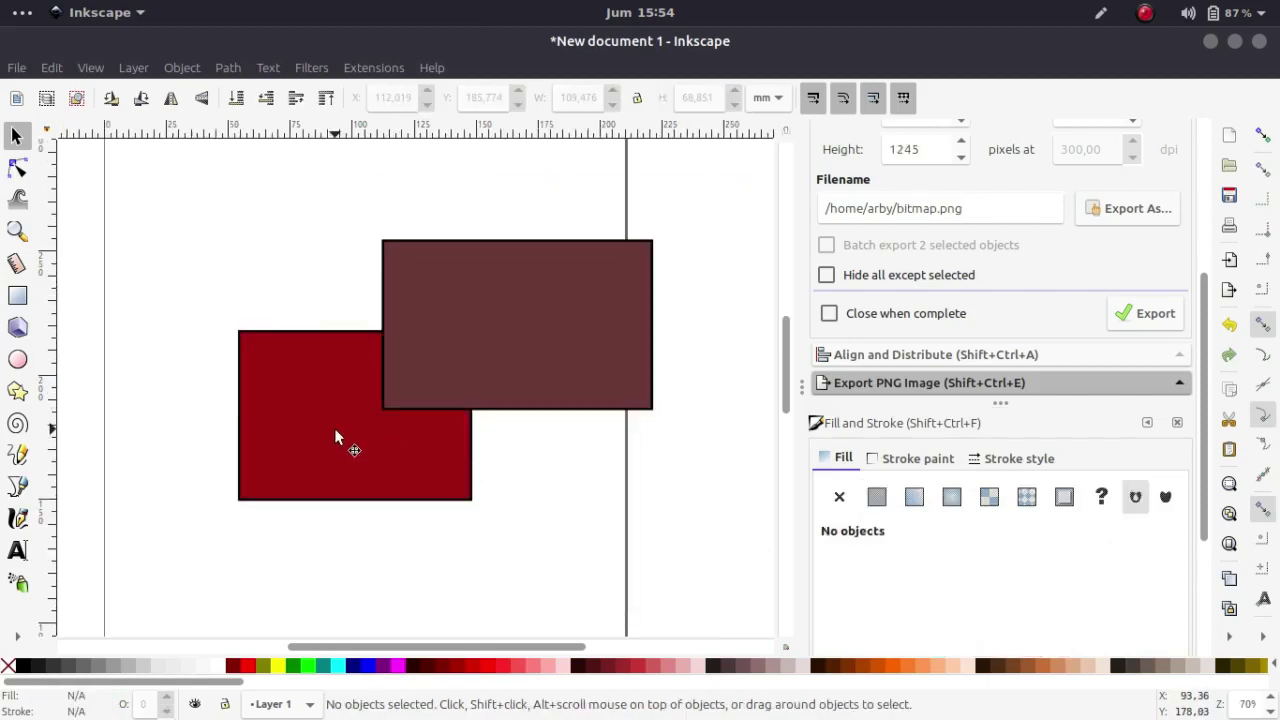
Subtract the brownish rectangle from the dark red one with Difference, and undo the subtraction.
key("plus")
left_click(286, 446)
left_click(561, 264, "shift")
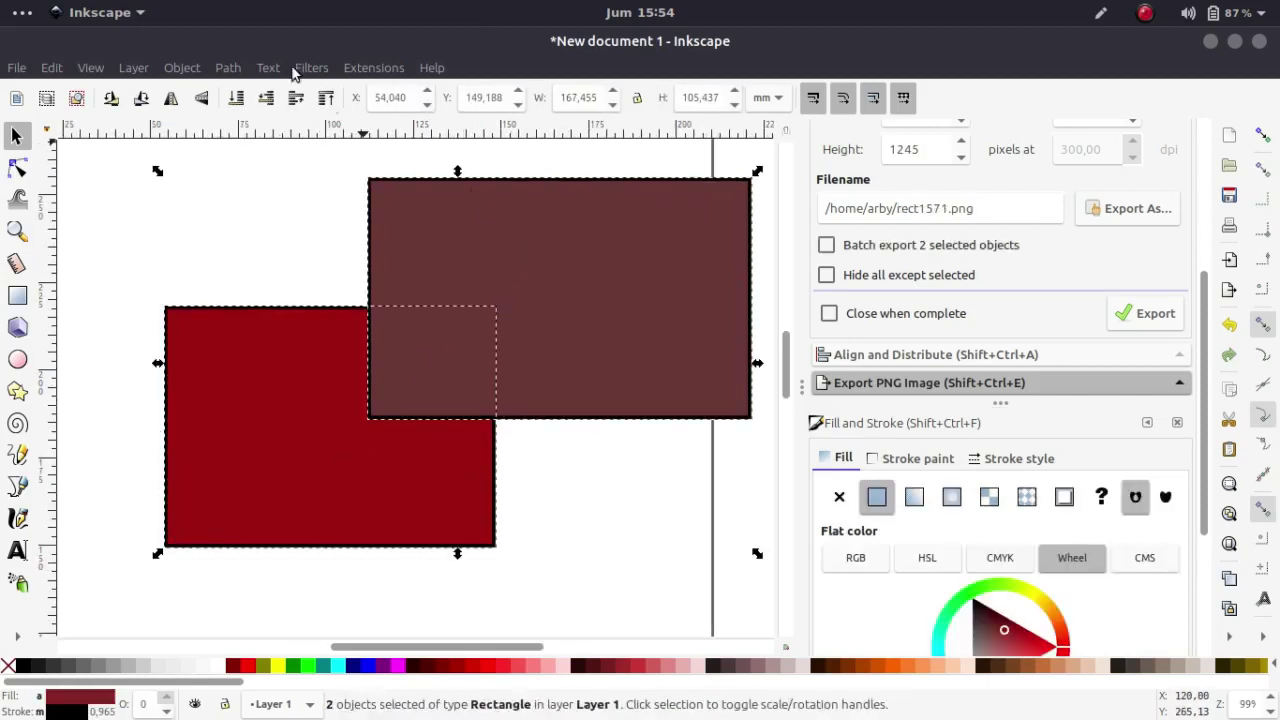
left_click(228, 67)
left_click(312, 213)
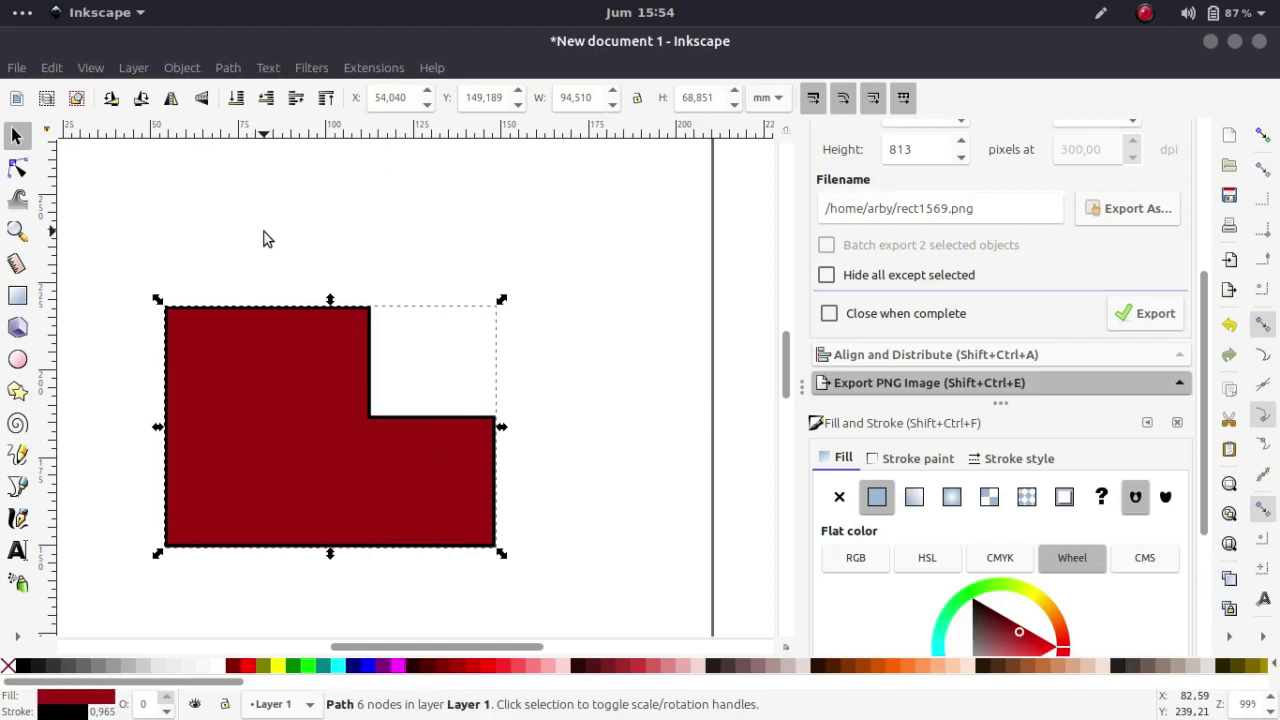
key("ctrl+z")
key("minus")
key("plus")
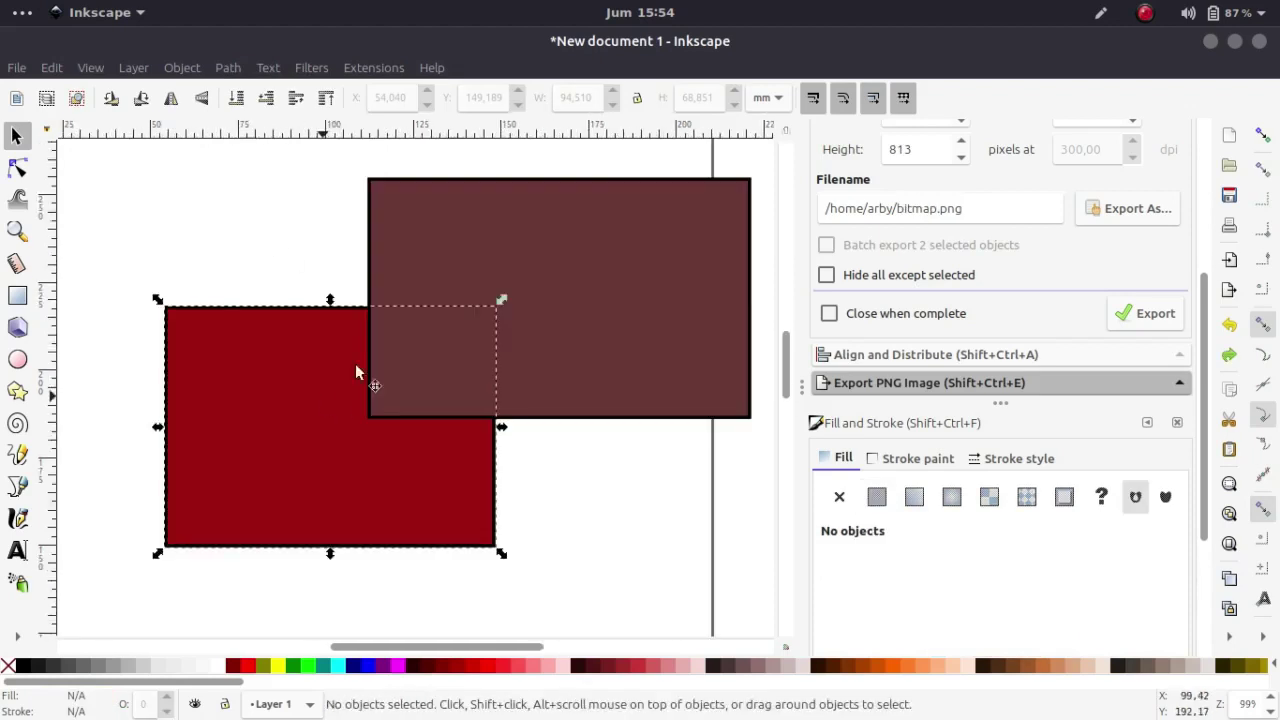
Reduce the two filled rectangles to their shared area with Intersection, and undo it.
left_click(355, 372)
left_click(511, 237, "shift")
left_click(228, 67)
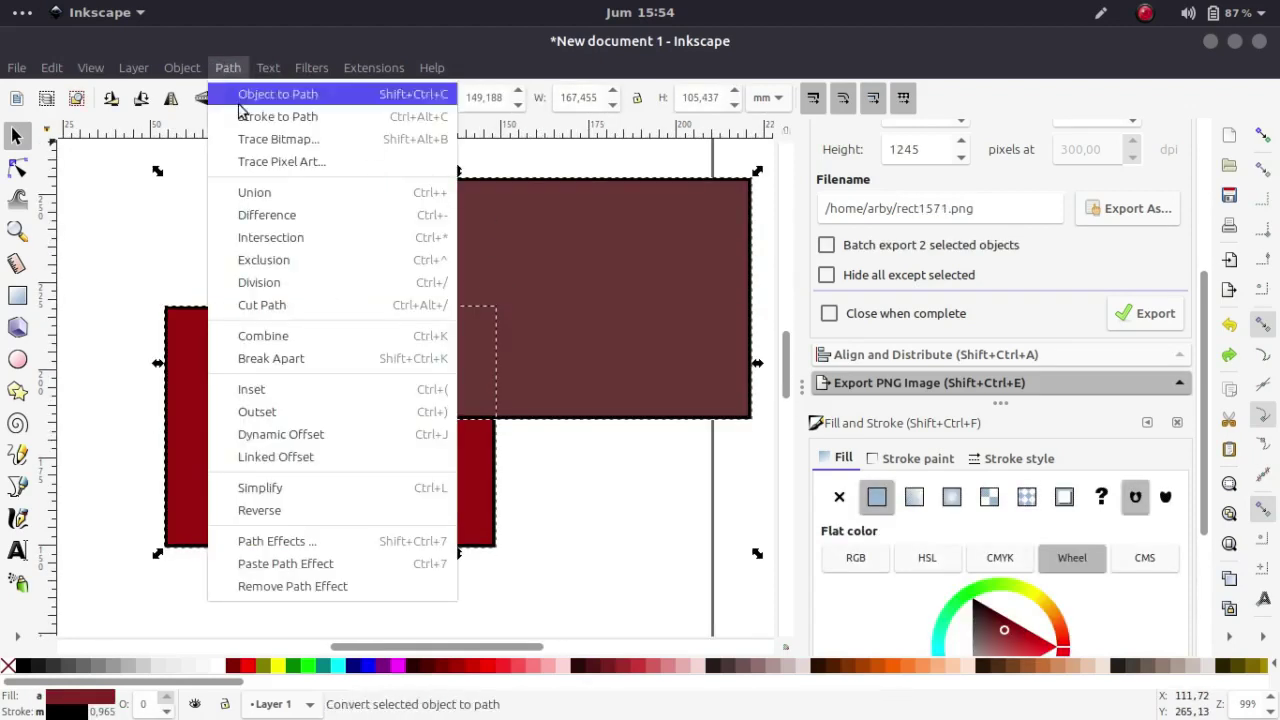
left_click(320, 238)
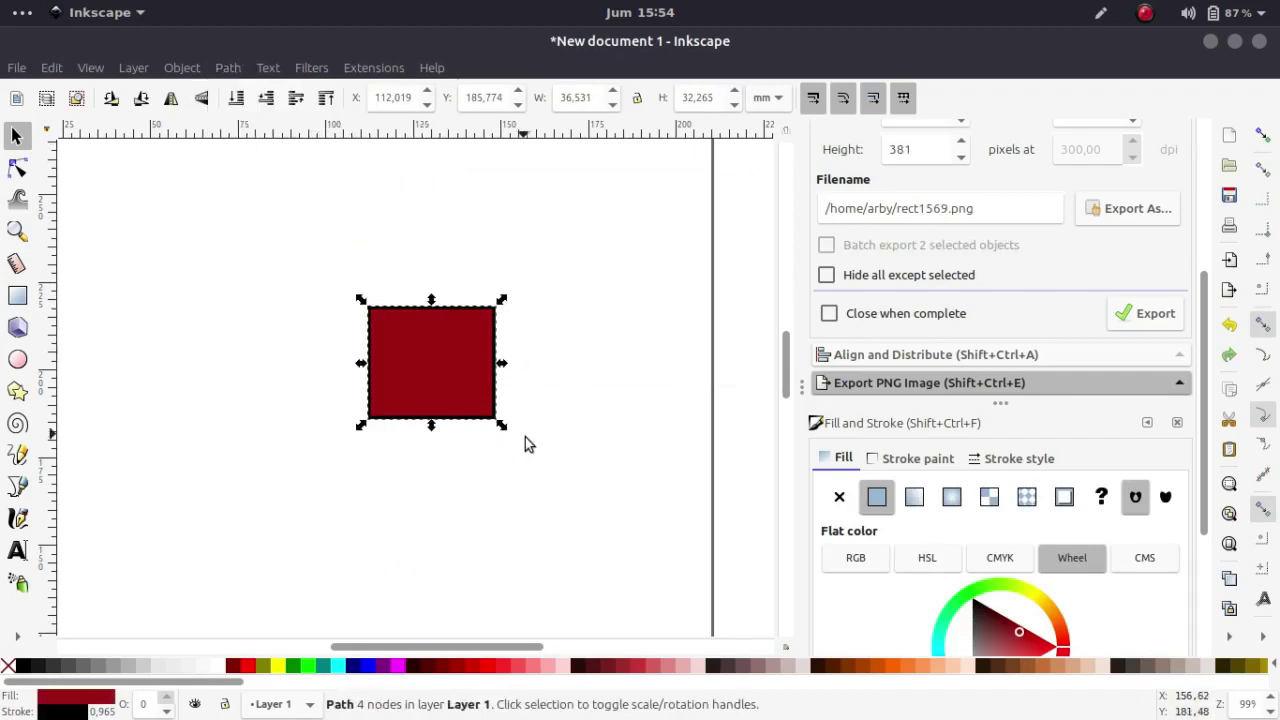
key("ctrl+z")
key("plus")
key("minus")
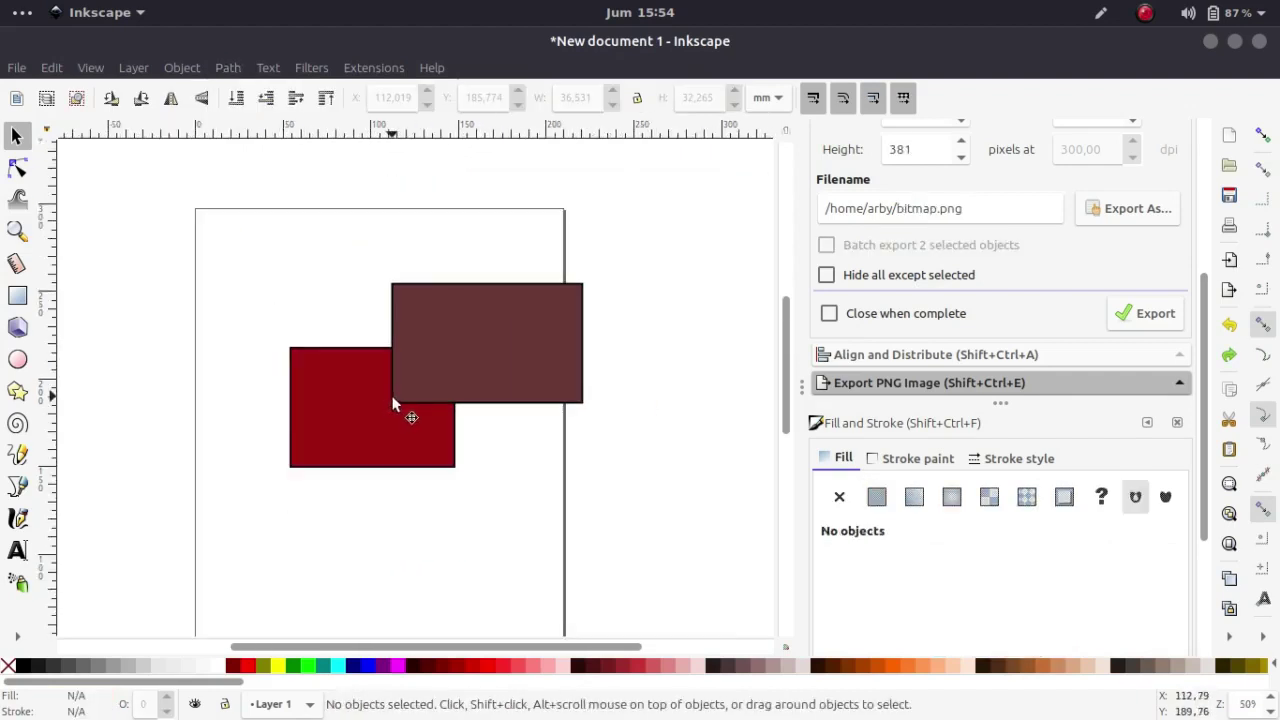
Apply Exclusion to the two filled rectangles to cut out their overlap, and undo it.
key("plus")
left_click(549, 306)
left_click(320, 449, "shift")
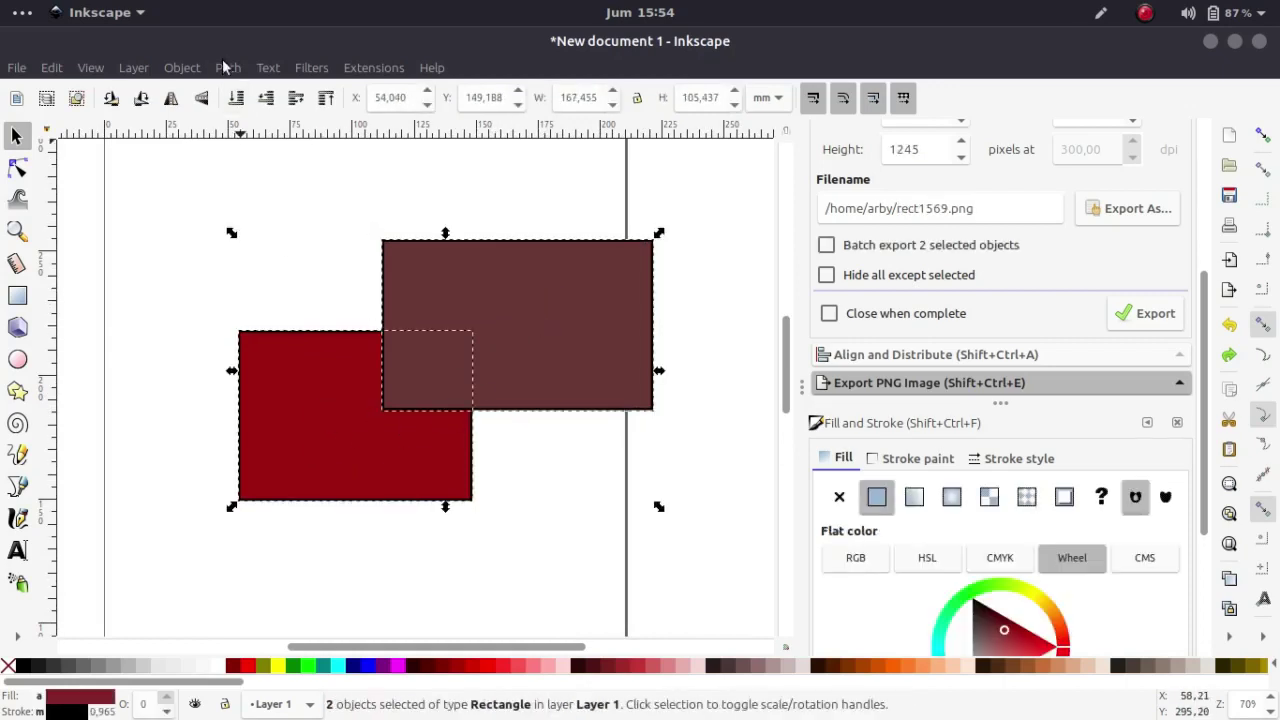
left_click(226, 68)
left_click(290, 260)
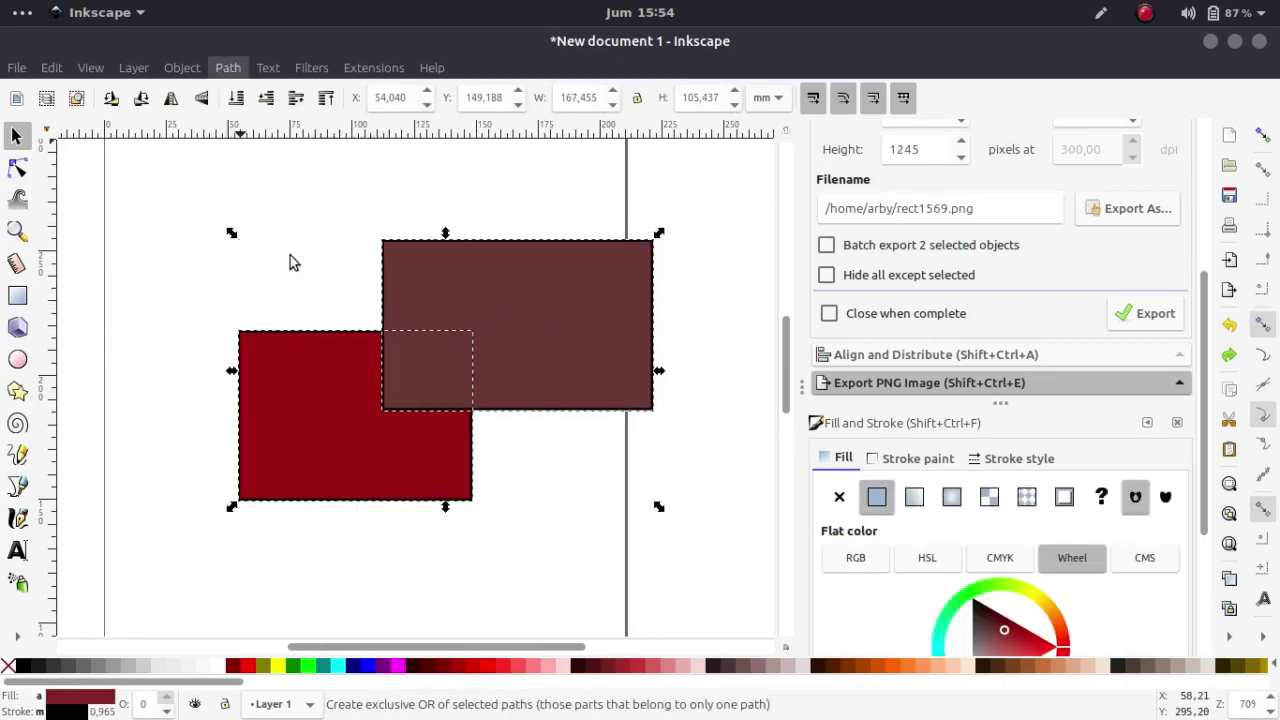
left_click(339, 233)
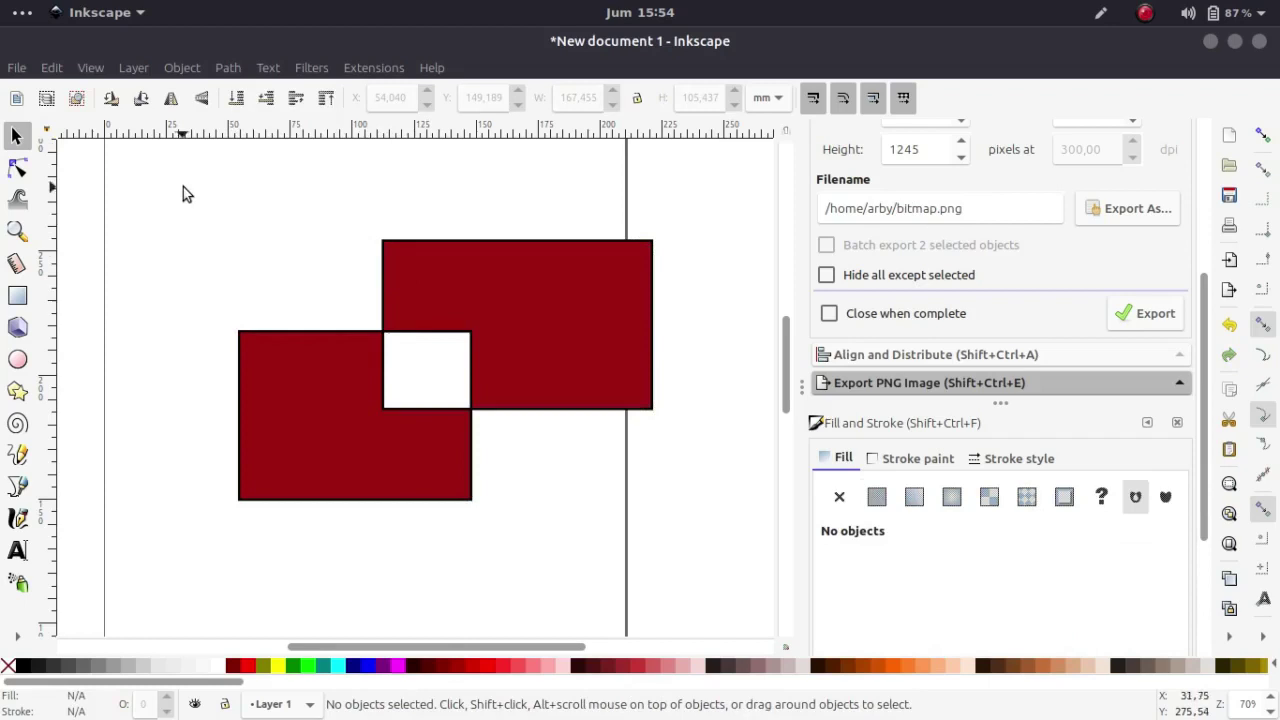
key("ctrl+z")
key("minus")
key("plus")
Split the dark red rectangle along the overlapping brownish one with Division.
left_click(408, 248)
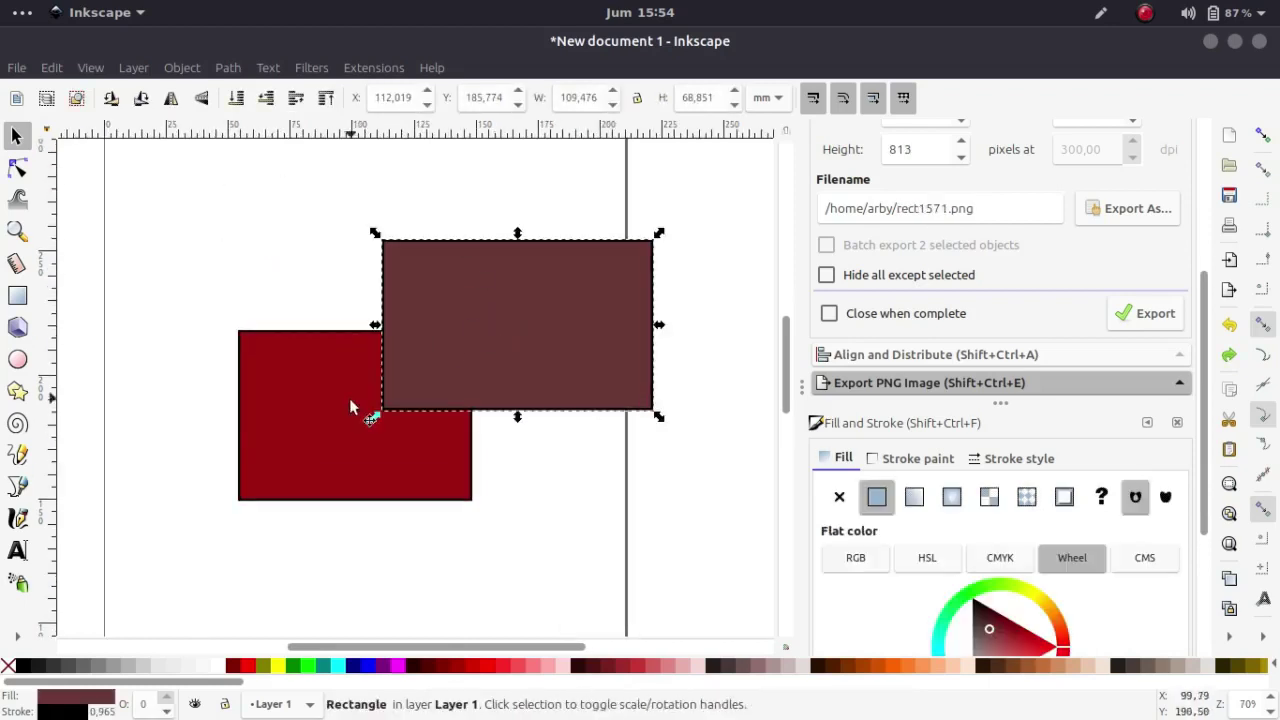
left_click(323, 424, "shift")
left_click(228, 67)
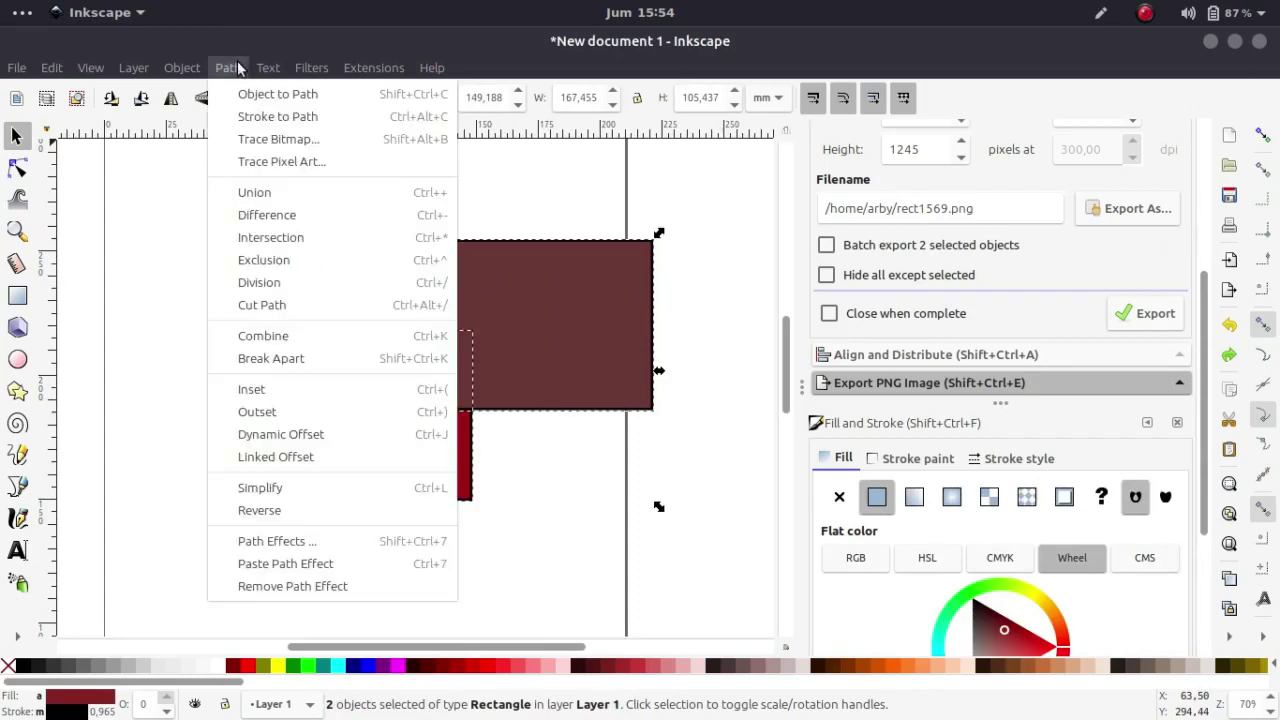
left_click(278, 283)
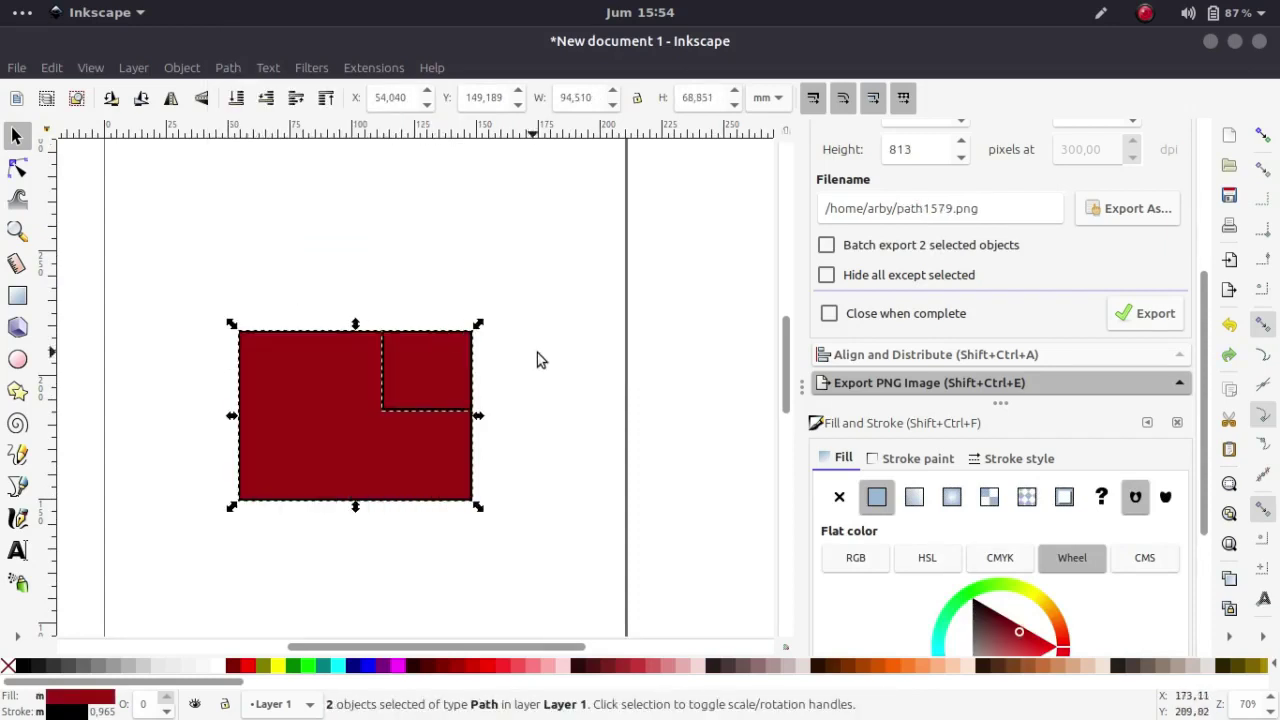
Move the divided corner piece up and away from the larger piece, and undo the moves and the division.
left_click(537, 360)
left_click_drag(432, 364, 496, 314)
key("ctrl+z")
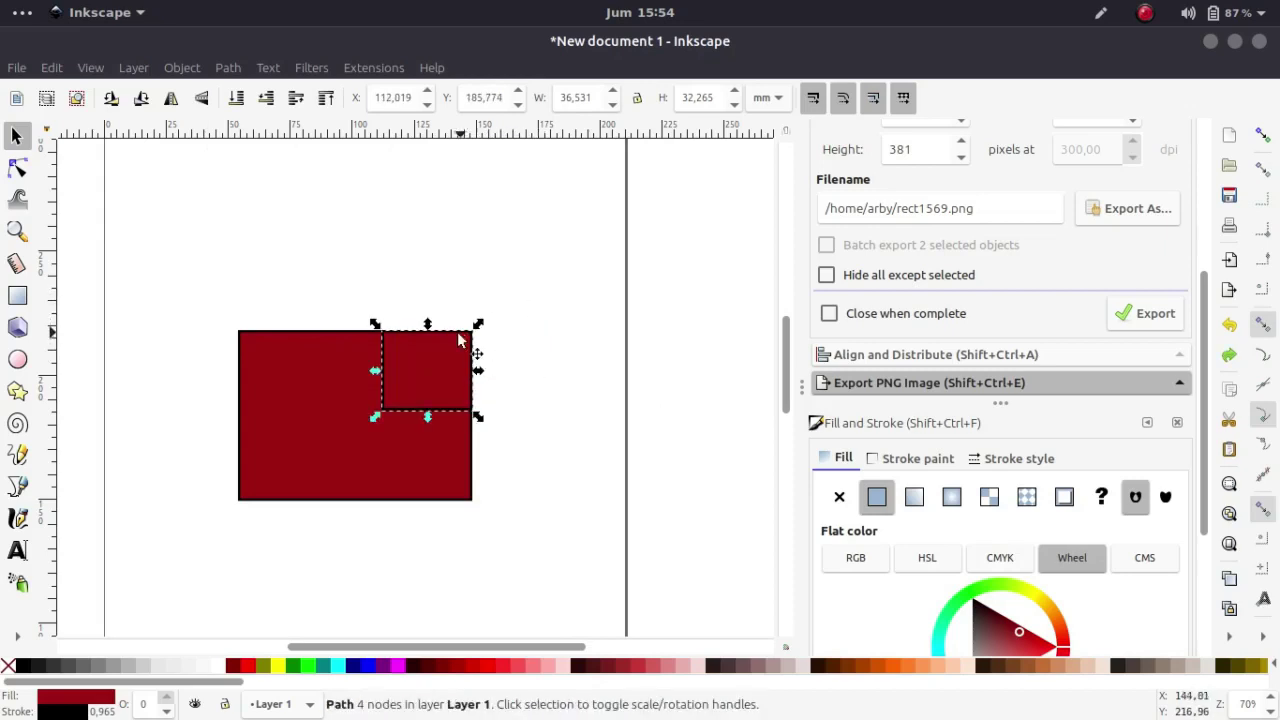
left_click_drag(455, 355, 509, 314)
key("ctrl+z")
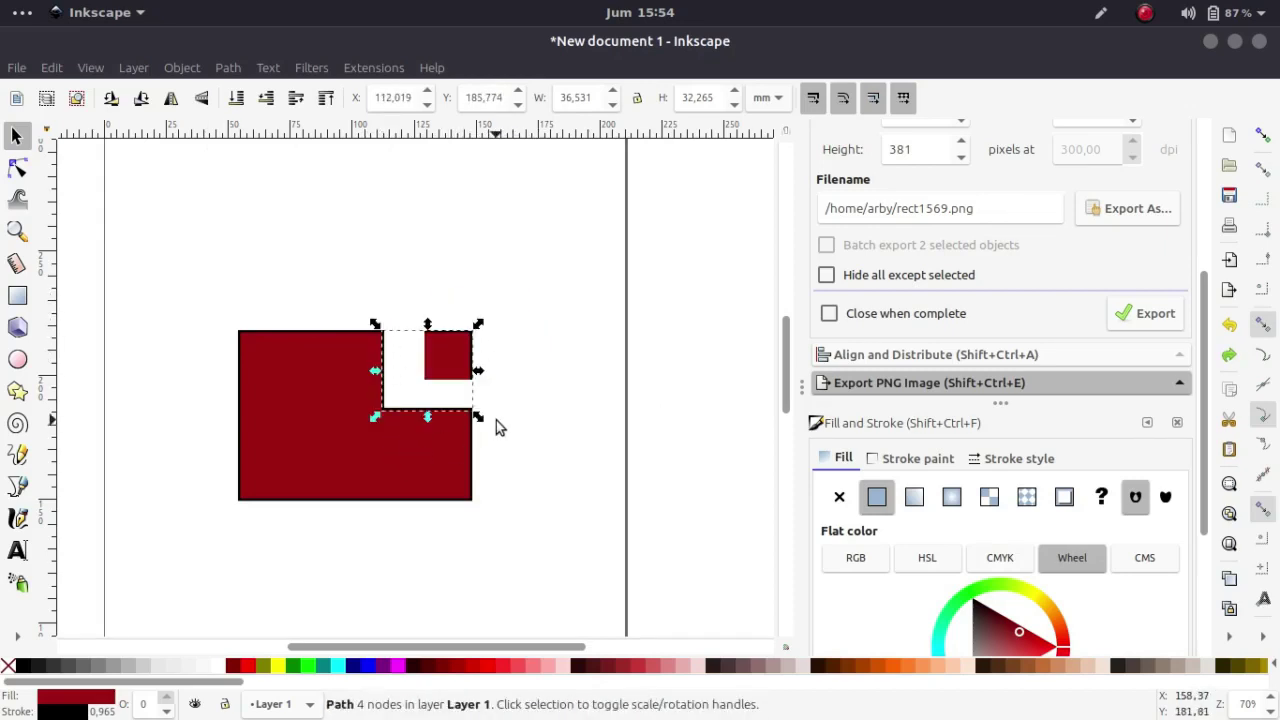
key("ctrl+z")
Cut the dark red rectangle's outline where the brownish rectangle overlaps it, using Cut Path.
left_click(504, 394)
left_click(352, 386, "shift")
left_click(228, 67)
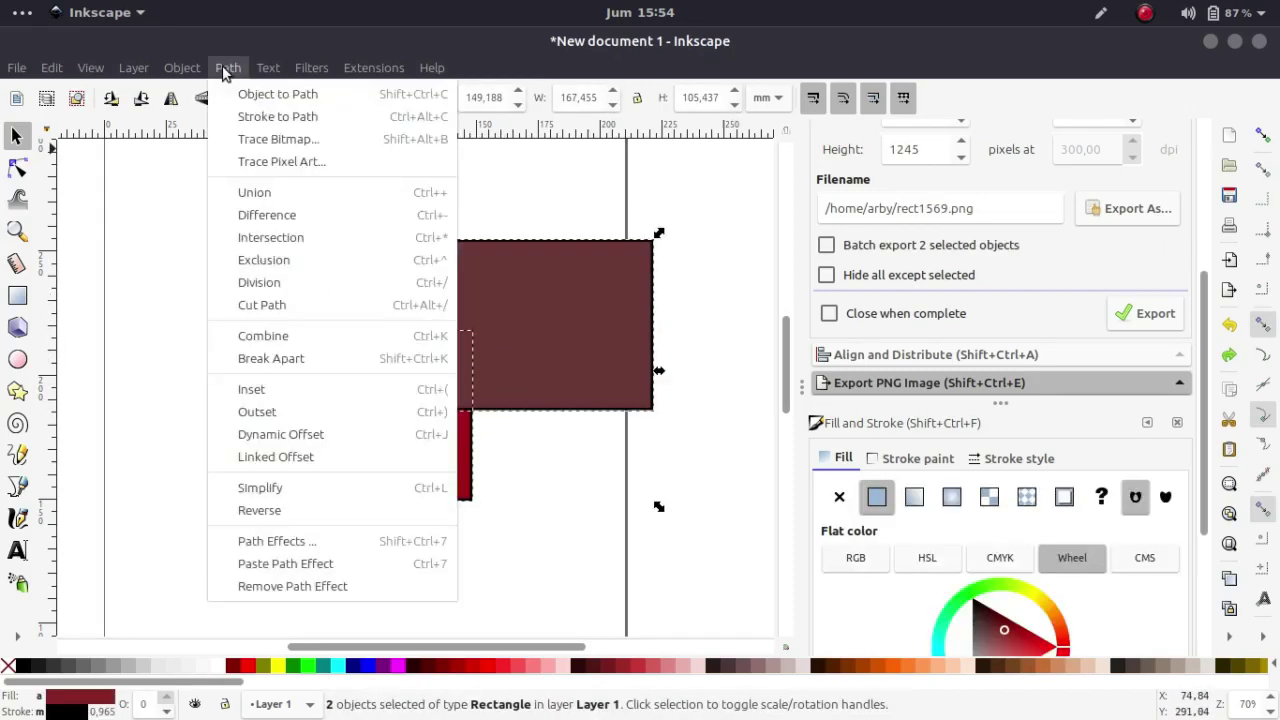
left_click(321, 305)
left_click(491, 403)
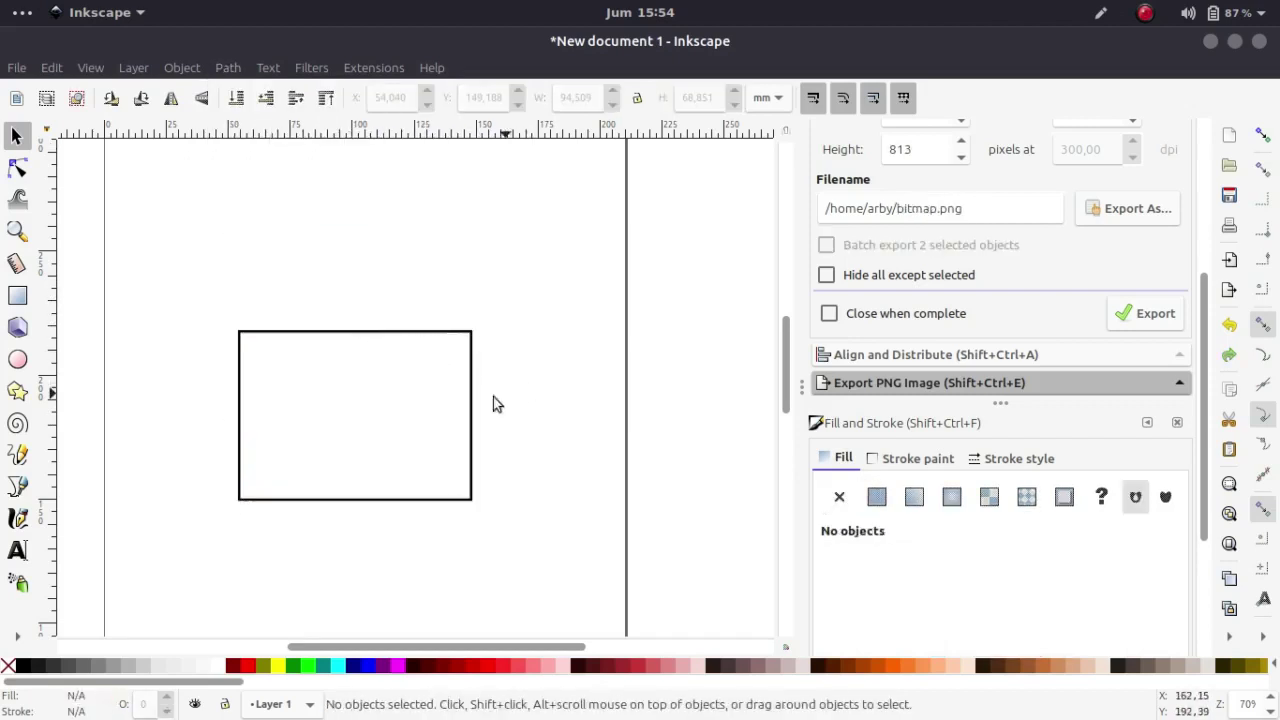
Move the cut corner line to about X 136, Y 217 mm, and give the larger open path a flat dark red fill.
left_click_drag(467, 340, 526, 264)
left_click(472, 472)
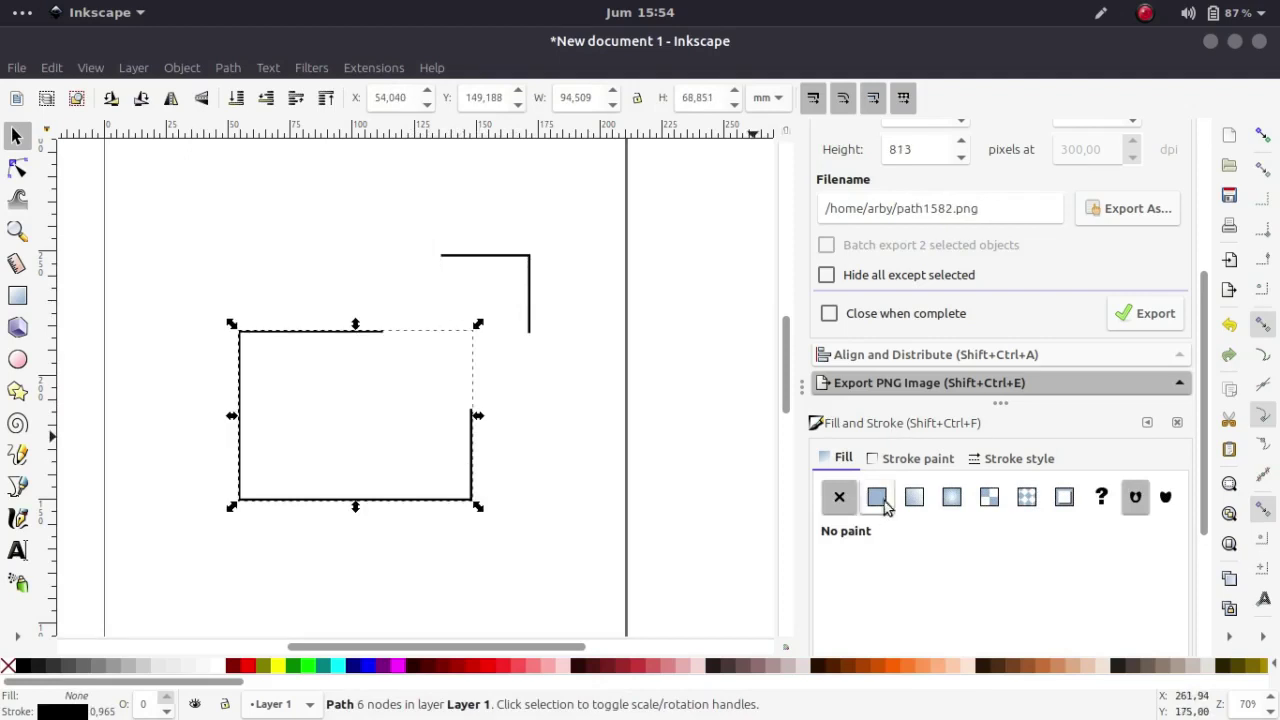
left_click(877, 498)
left_click(528, 296)
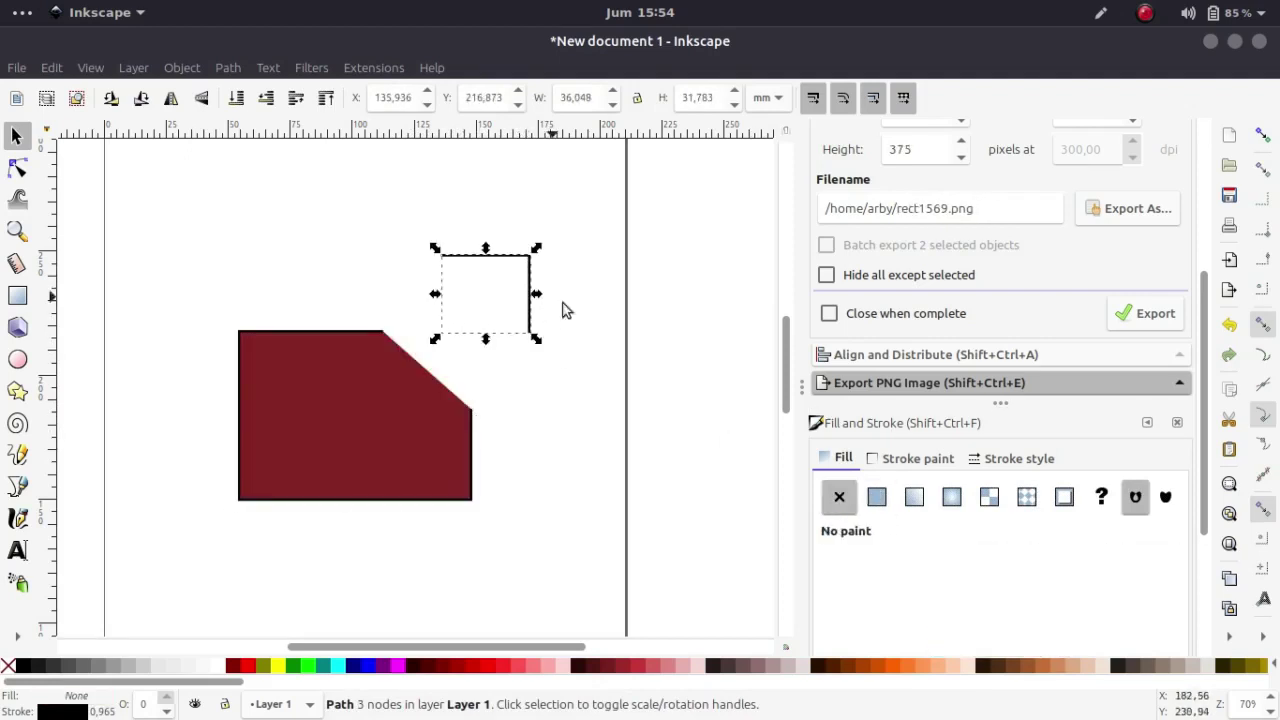
Undo the fill changes, the corner line's move and the Cut Path, restoring the two overlapping rectangles.
left_click(877, 497)
key("ctrl+z")
key("ctrl+z")
key("ctrl+z")
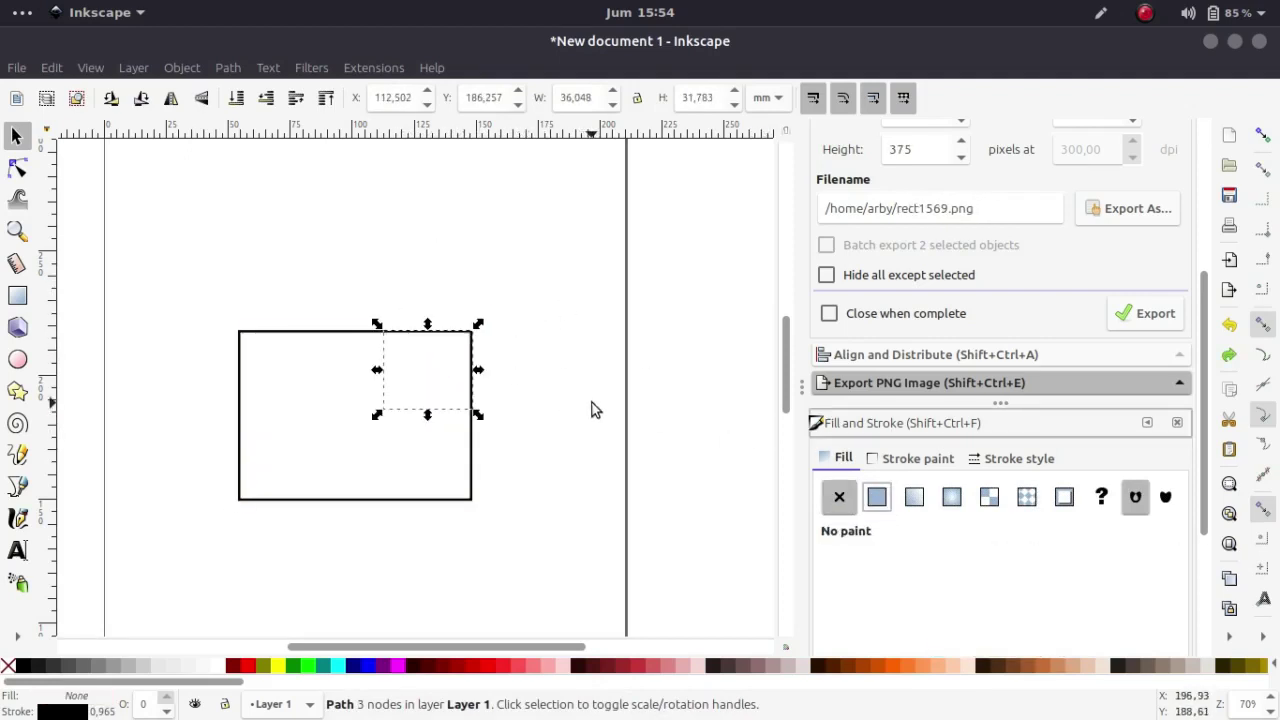
key("ctrl+z")
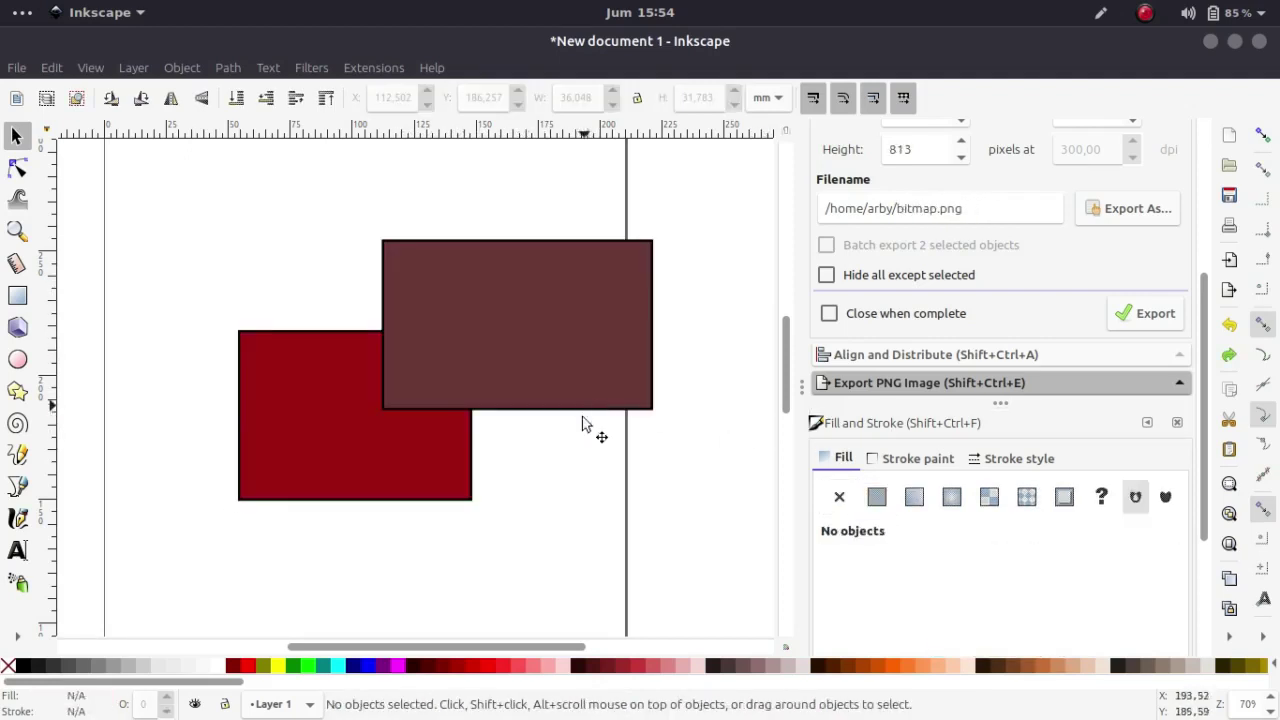
left_click(228, 68)
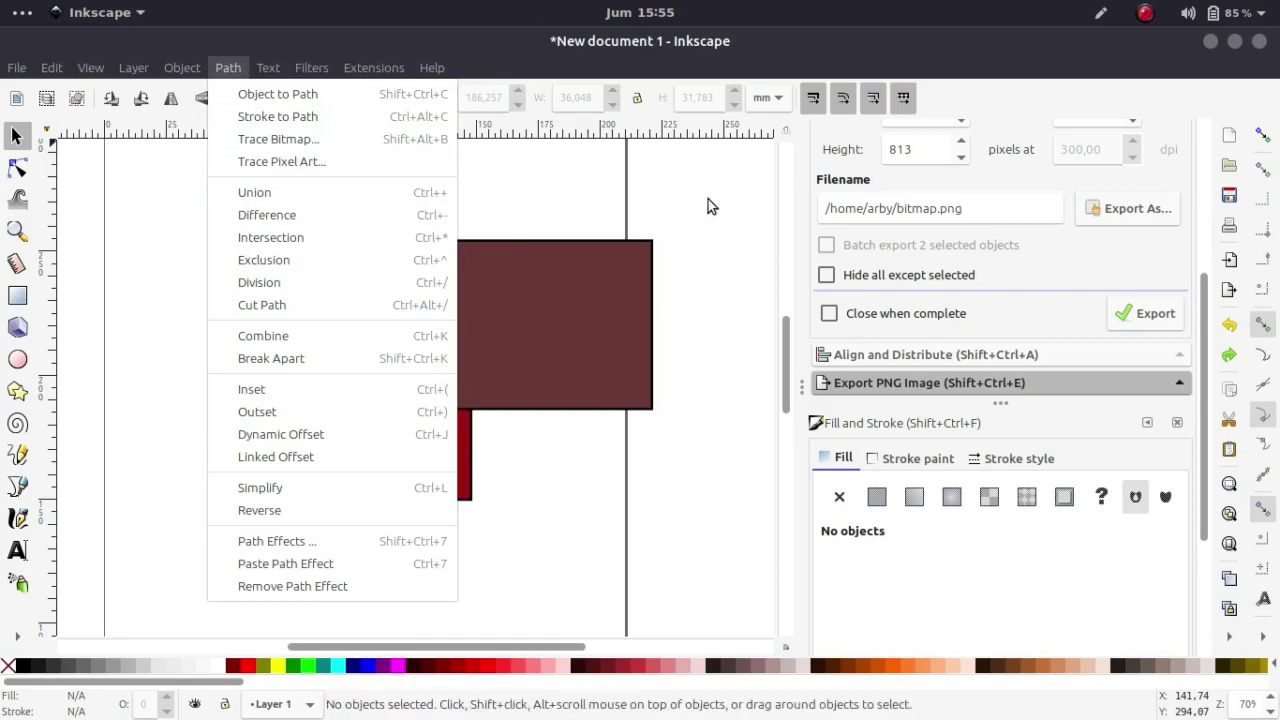
left_click(490, 318)
left_click(285, 462, "shift")
left_click(556, 526)
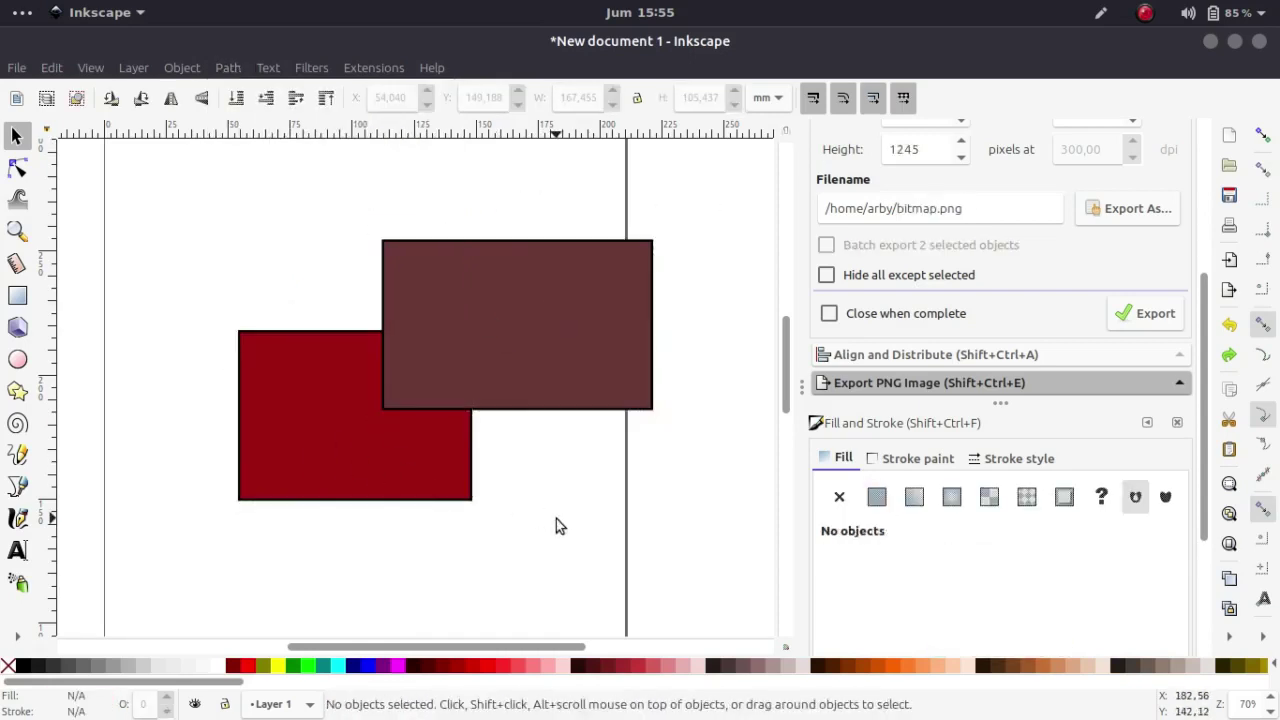
key("minus")
left_click(540, 396)
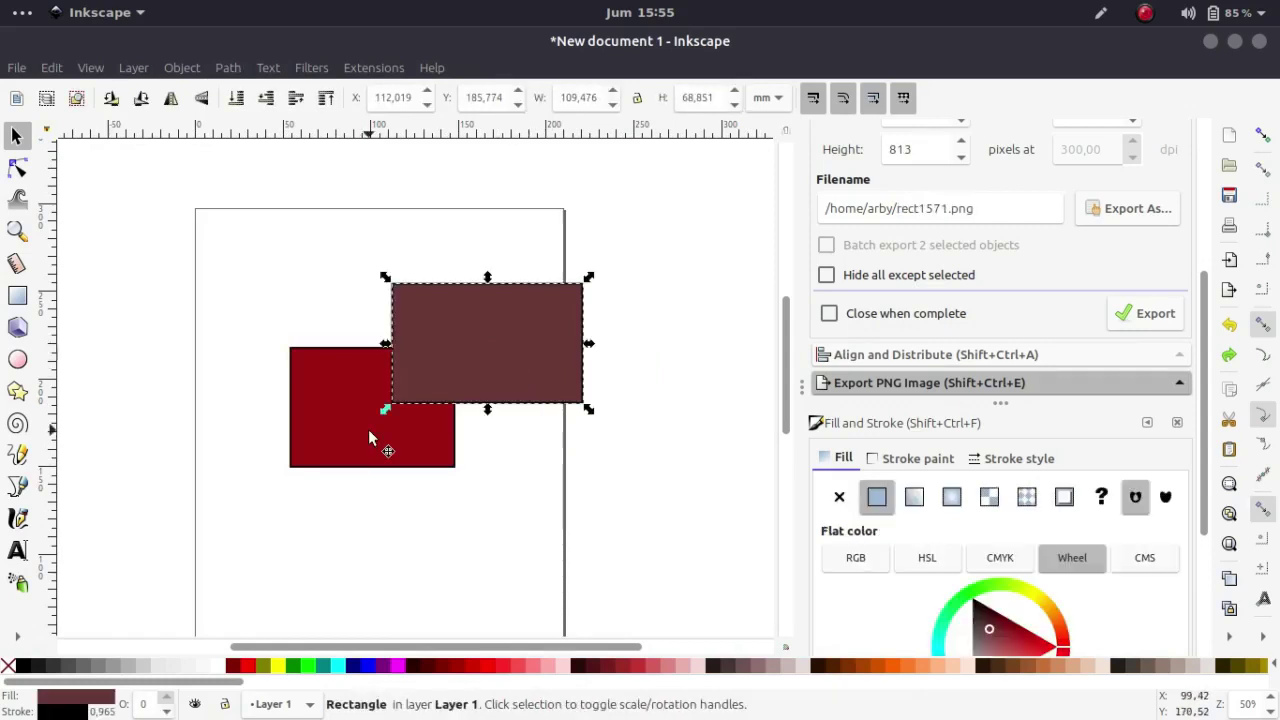
left_click(350, 419, "shift")
left_click(503, 466)
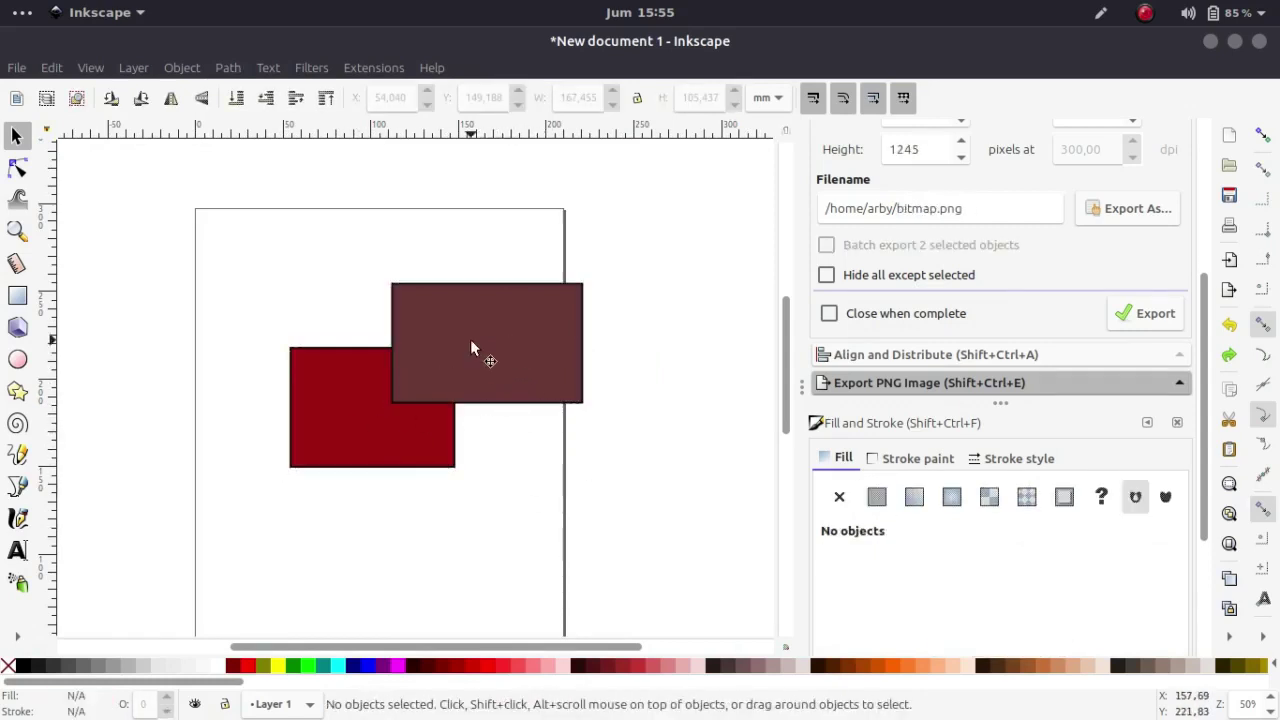
Move both rectangles together down toward the page's left edge, to about X 10, Y 134 mm.
left_click(437, 417, "shift")
left_click(443, 393, "shift")
left_click_drag(457, 366, 381, 401)
left_click(618, 287)
Group the two rectangles and move the group right to about X 29 mm.
left_click_drag(628, 257, 150, 562)
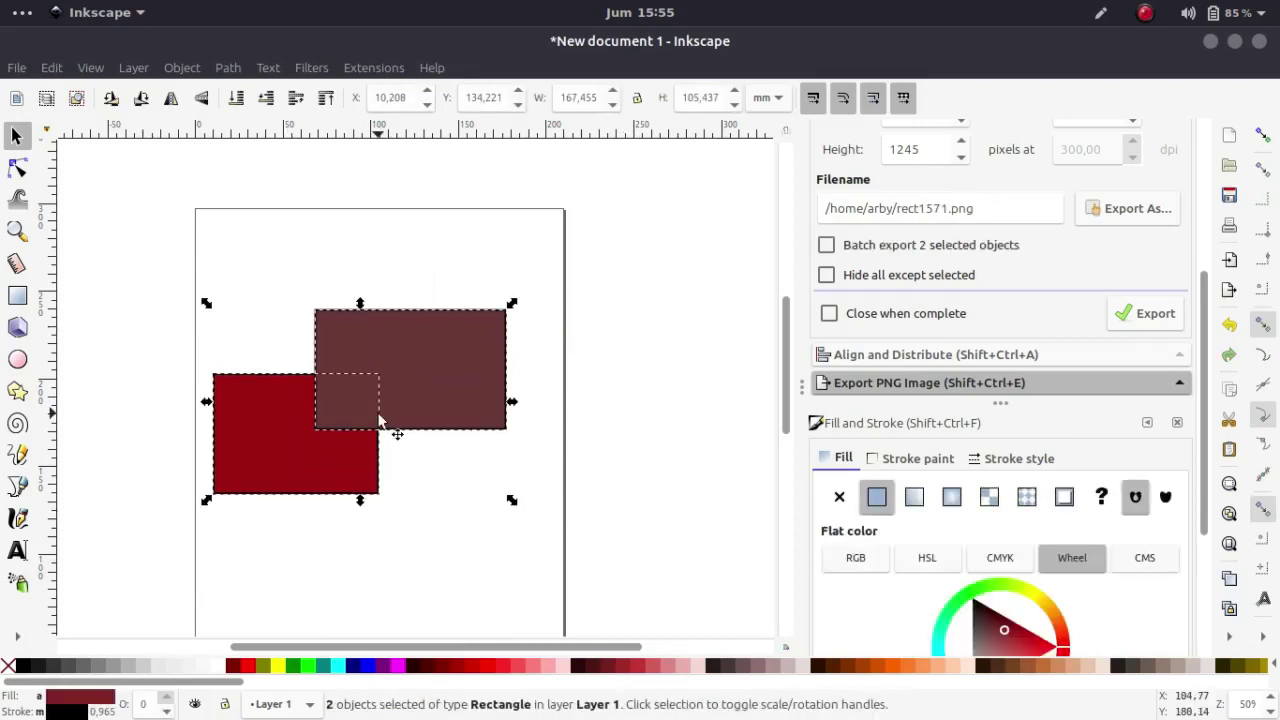
scroll(410, 405, "left", 2)
right_click(466, 380)
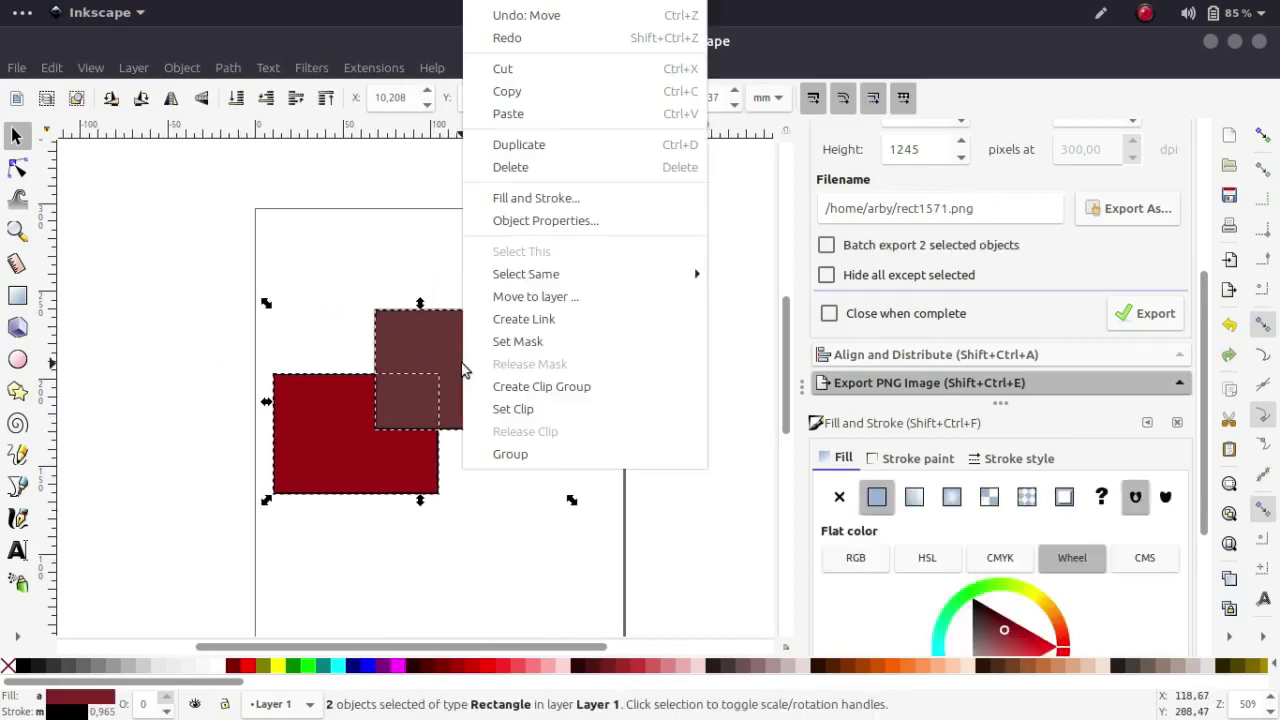
left_click(524, 455)
left_click(509, 513)
left_click_drag(429, 406, 456, 389)
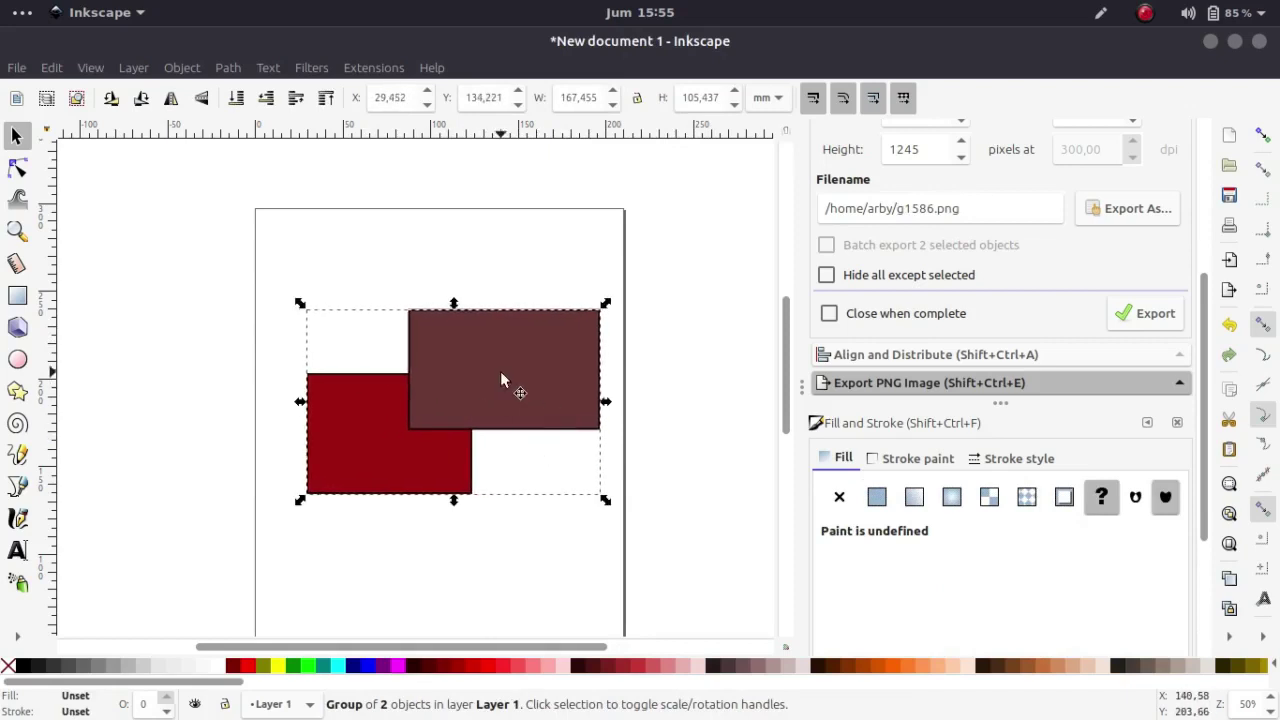
Ungroup the two overlapping rectangles.
right_click(500, 371)
left_click(500, 600)
left_click(500, 600)
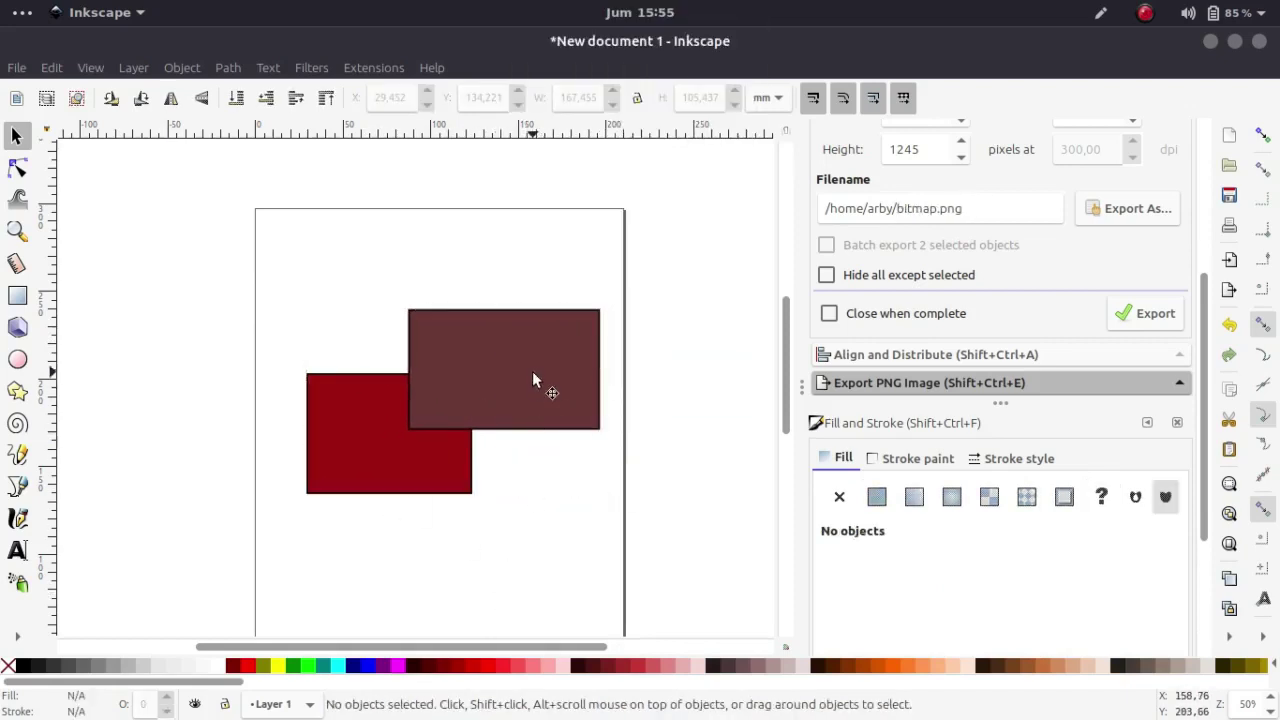
left_click(470, 357)
right_click(470, 357)
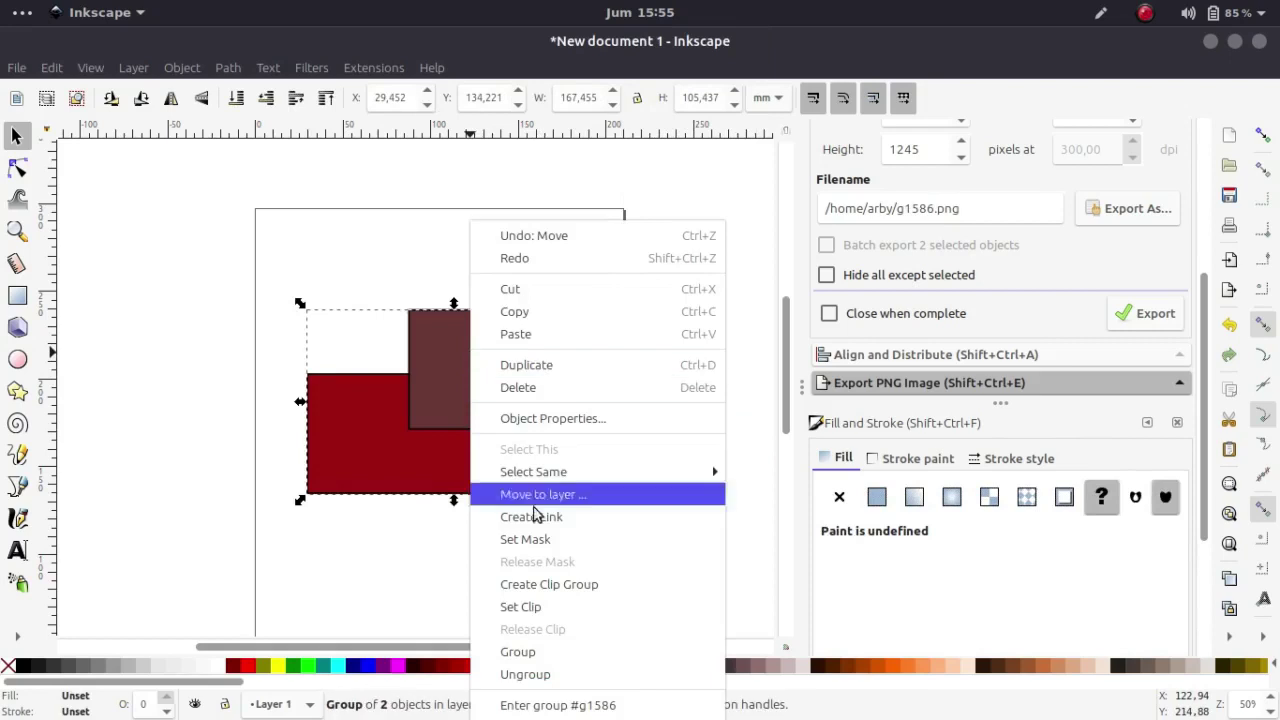
left_click(548, 675)
Move the brownish rectangle on its own to about X 81, Y 166 mm, overlapping the dark red one's upper right corner.
left_click_drag(505, 404, 476, 376)
left_click(652, 245)
left_click_drag(652, 245, 257, 531)
left_click(626, 514)
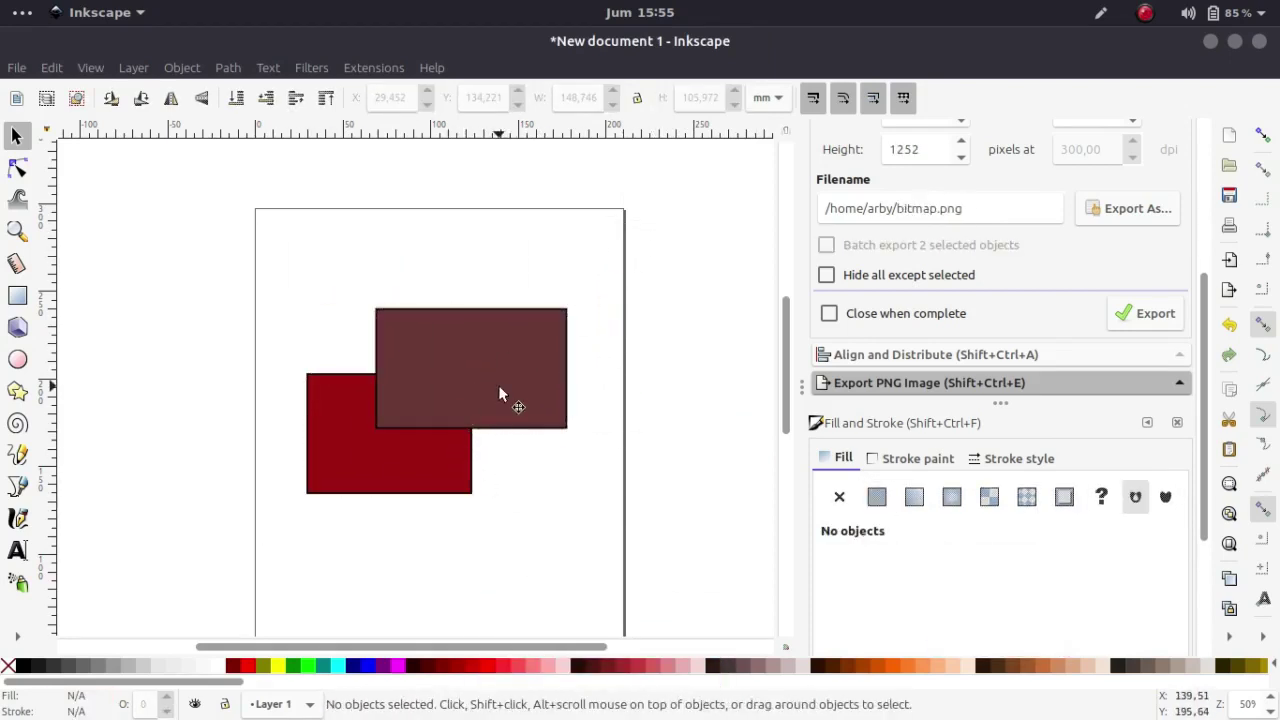
key("alt+Tab")
key("alt+Tab")
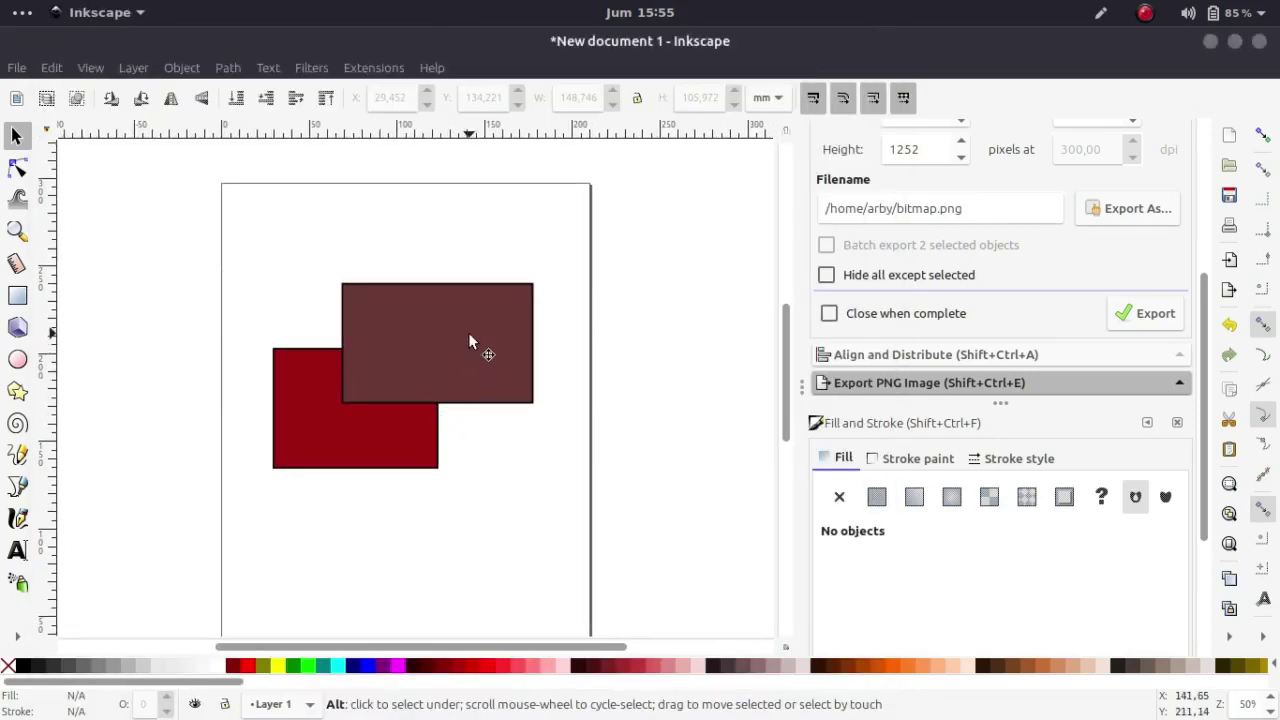
key("plus")
left_click_drag(470, 375, 500, 386)
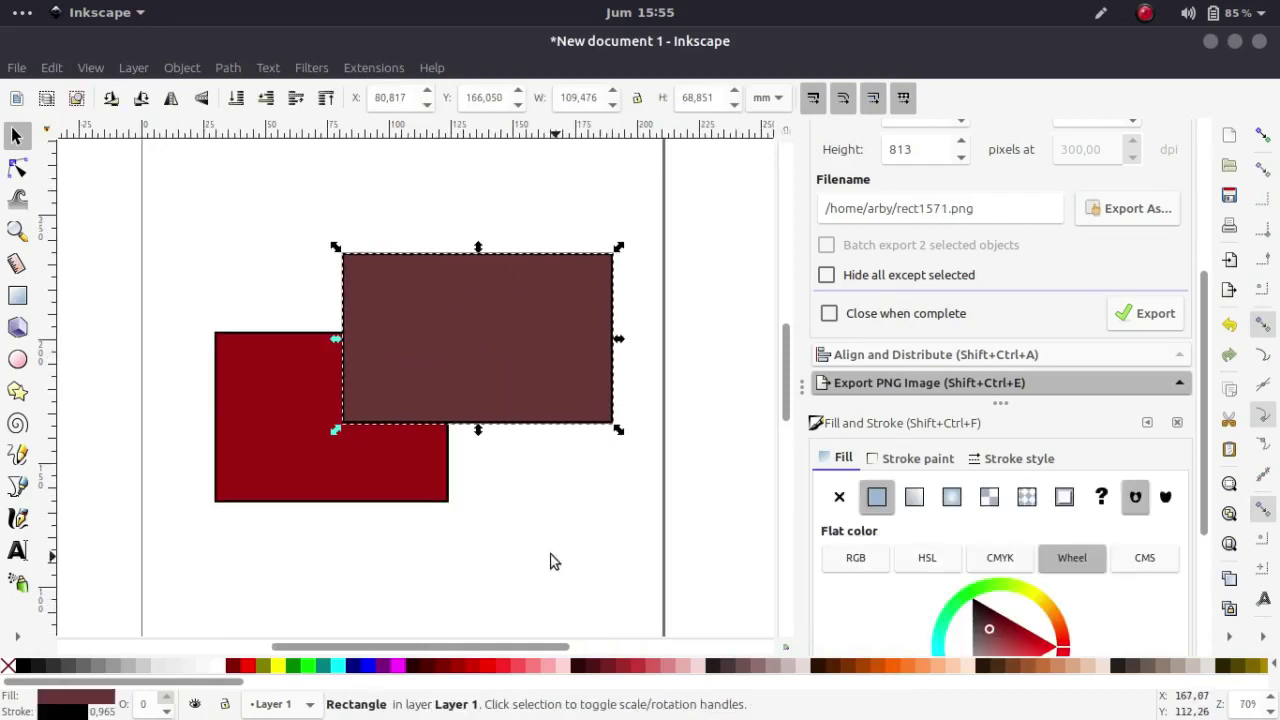
left_click(529, 531)
key("plus")
key("minus")
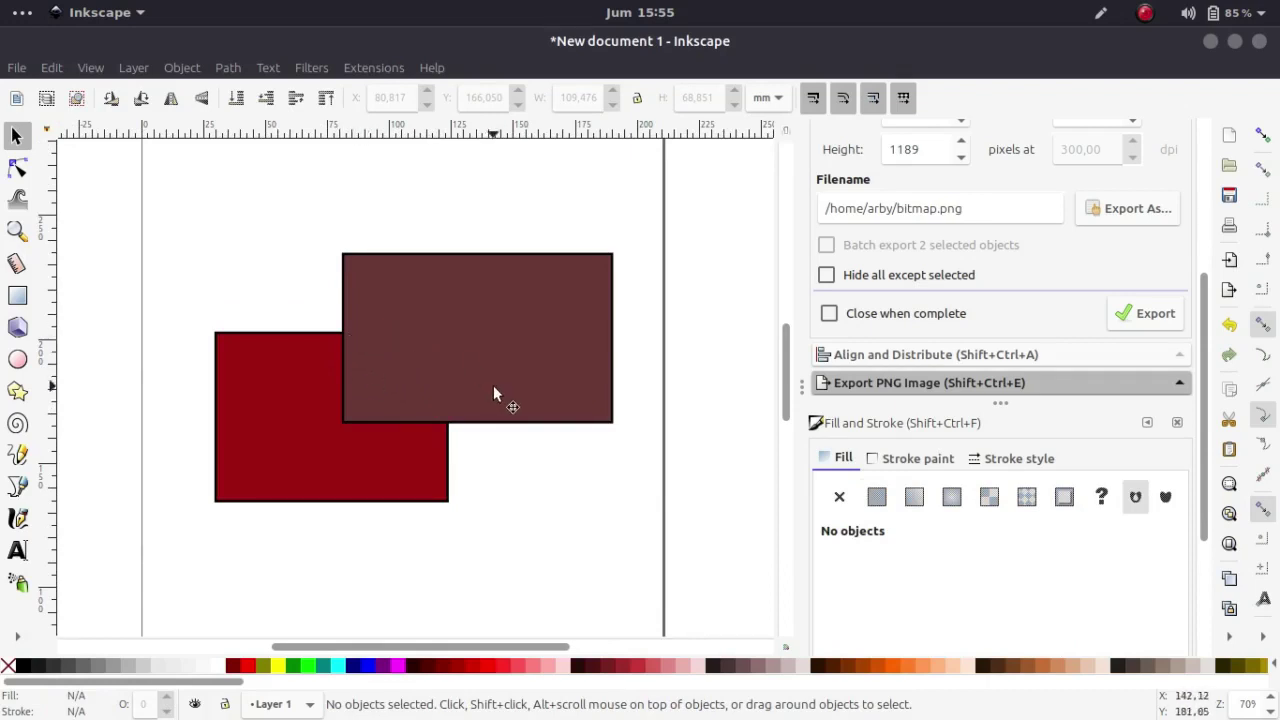
Clip the dark red rectangle with the brownish rectangle on top of it, and undo the clip.
left_click(425, 346)
left_click(583, 525)
left_click(369, 469)
left_click(542, 297)
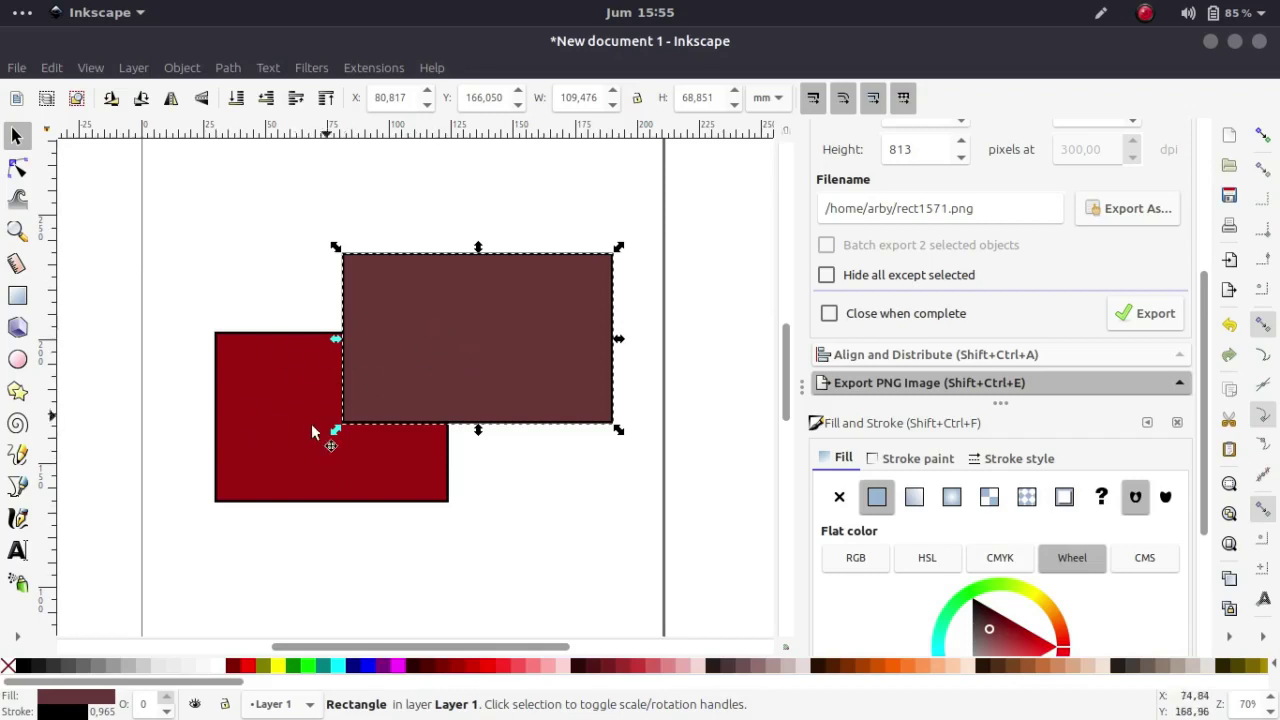
left_click(283, 420, "shift")
left_click(190, 69)
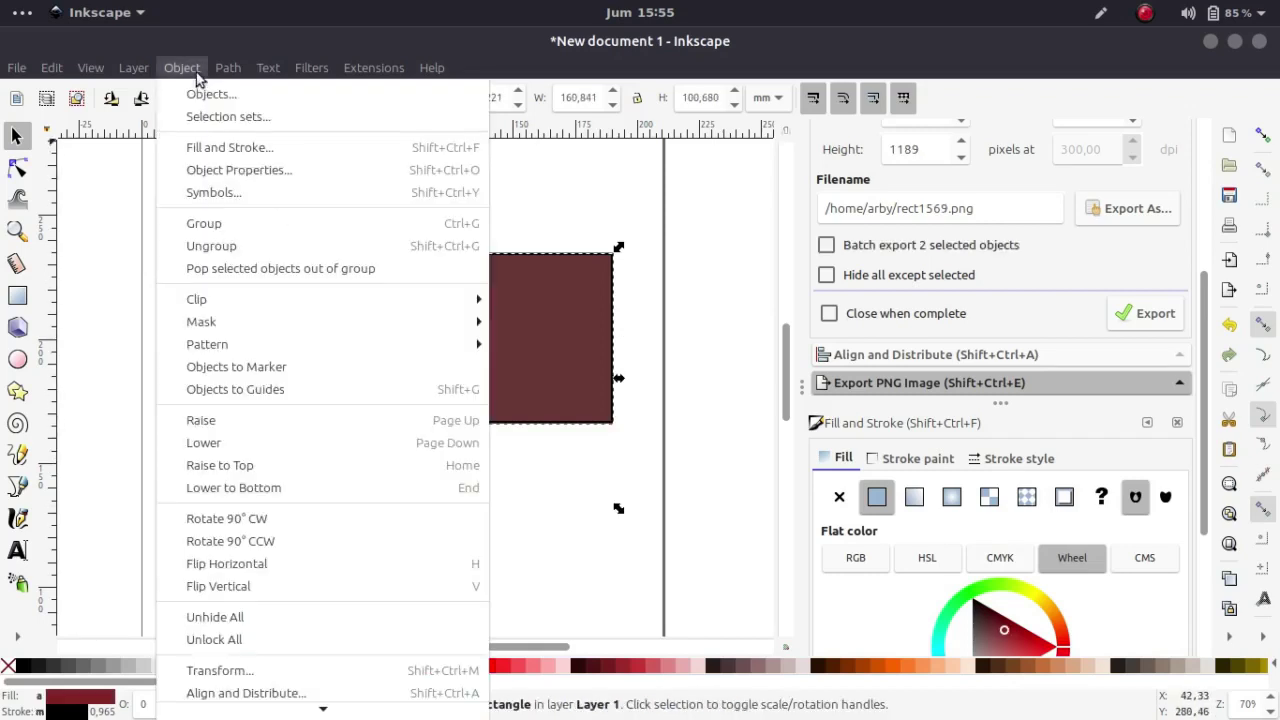
mouse_move(470, 299)
left_click(530, 295)
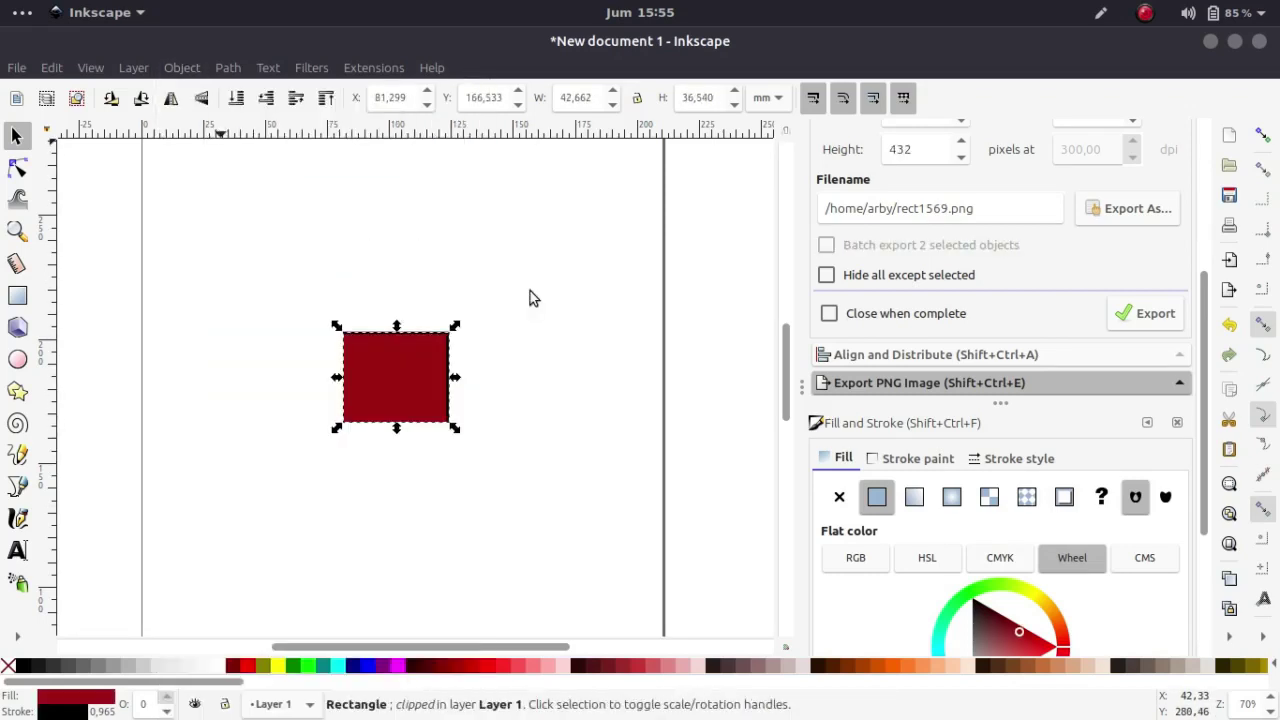
key("ctrl+z")
left_click(519, 479)
left_click(275, 418)
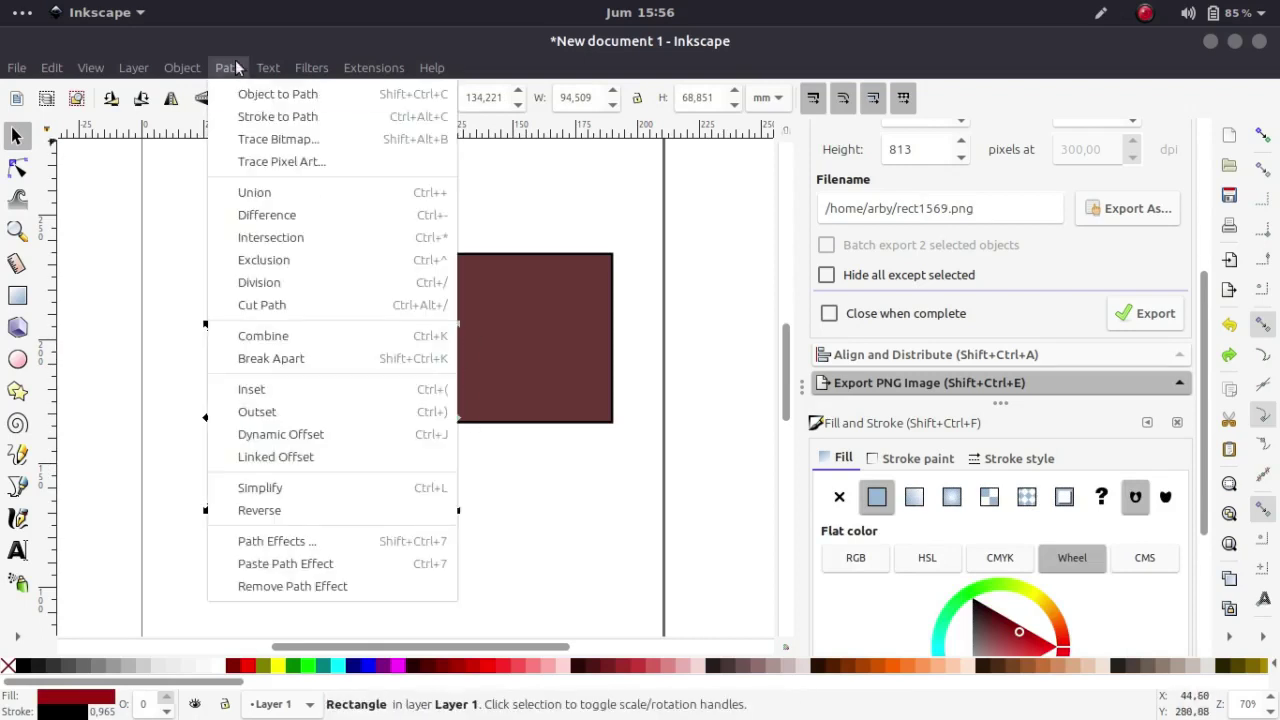
mouse_move(182, 67)
mouse_move(261, 303)
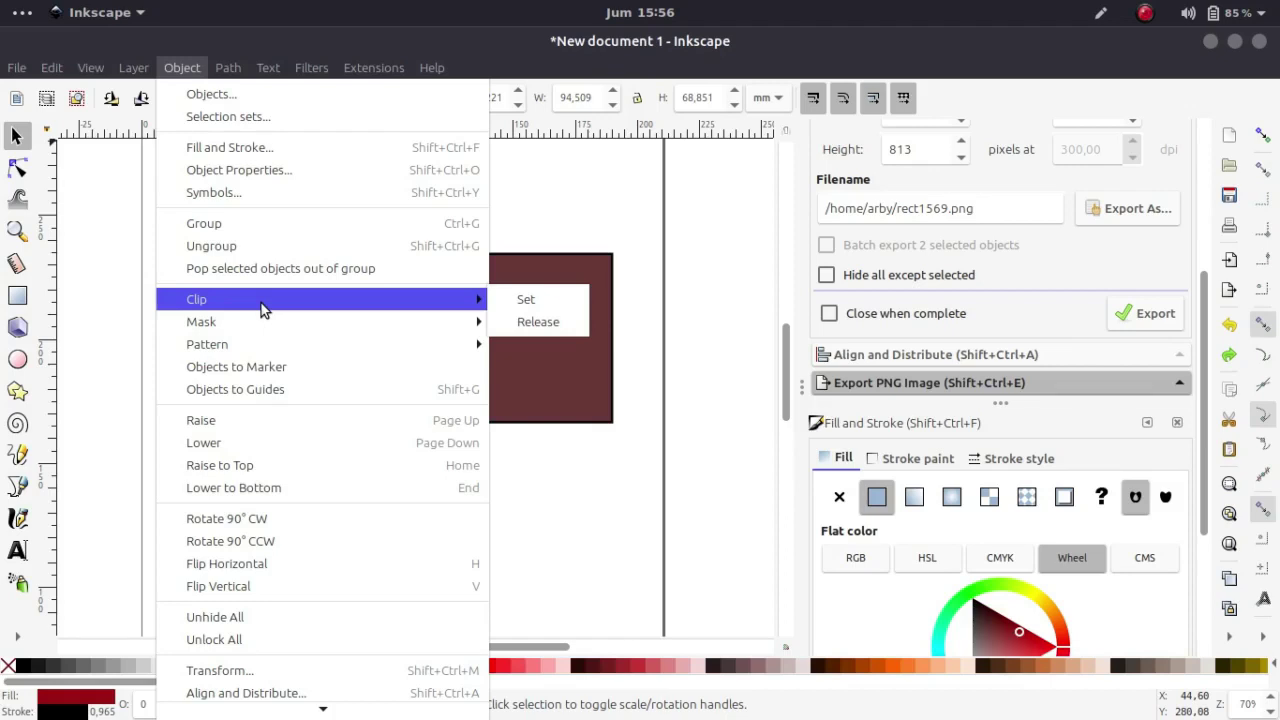
left_click(149, 291)
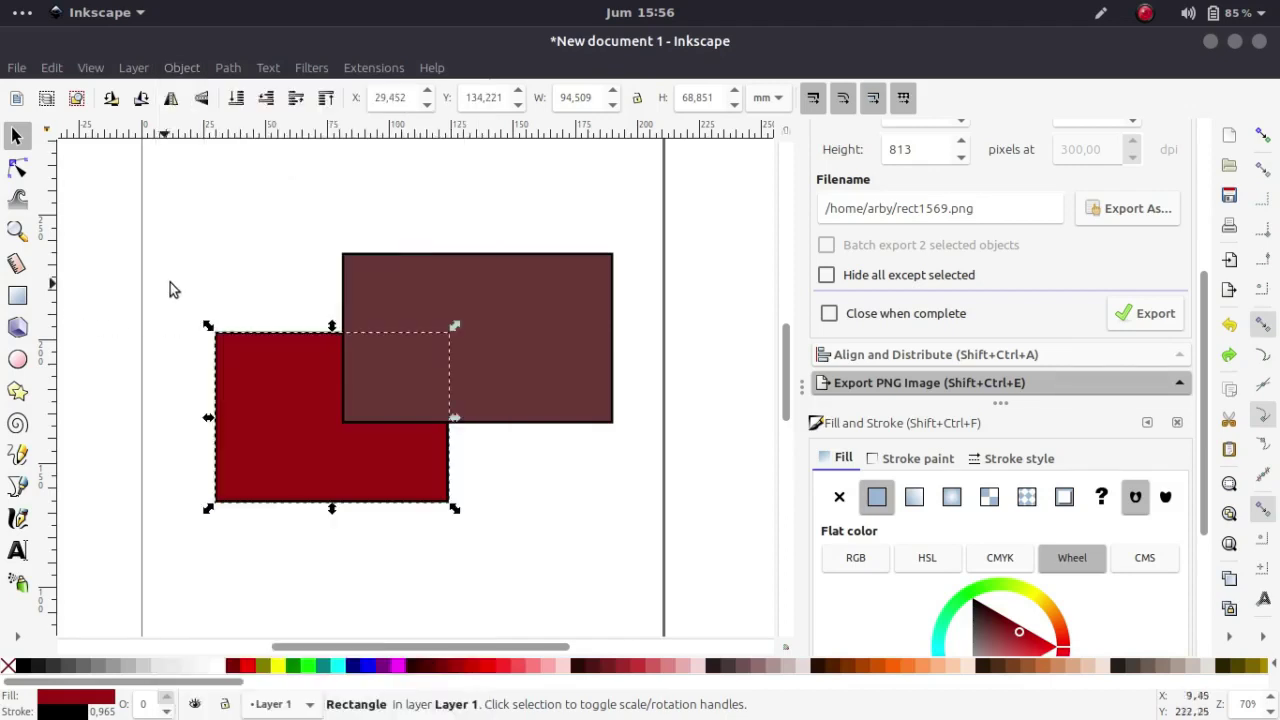
key("minus")
key("plus")
key("minus")
key("minus")
left_click(515, 503)
key("plus")
key("plus")
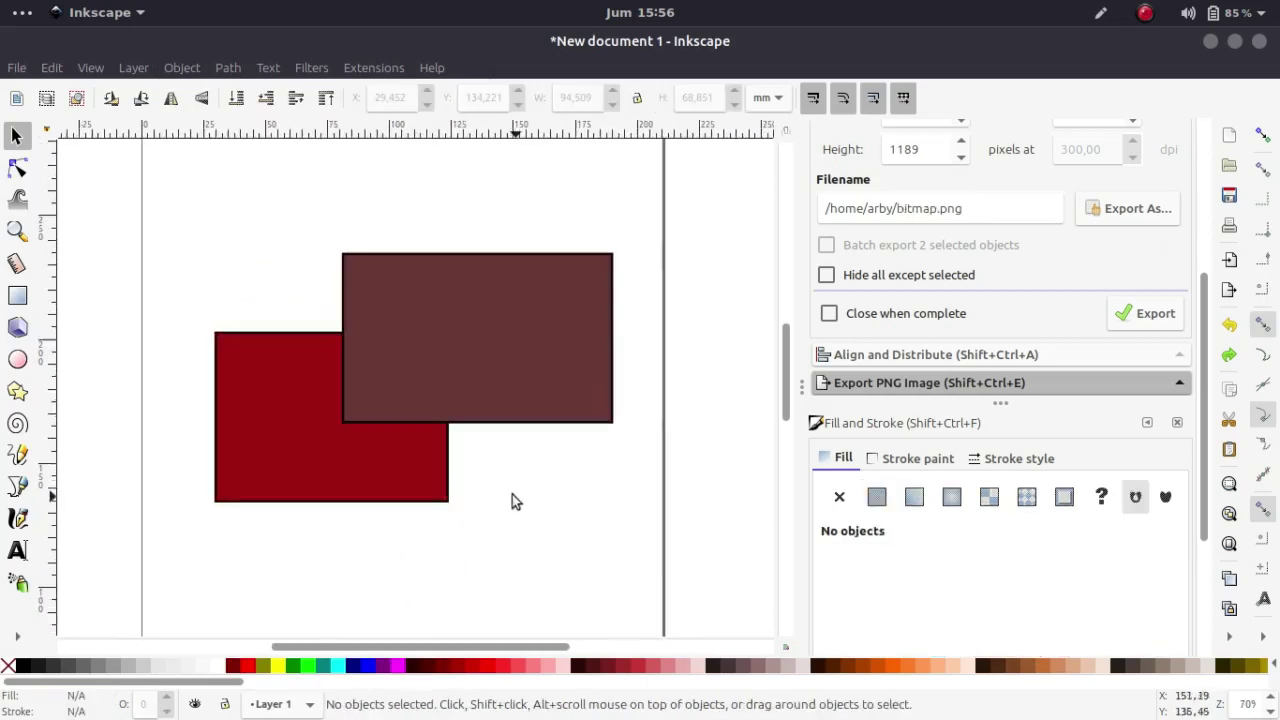
Move the dark red rectangle beside the brownish one, to about X -31, Y 170 mm.
left_click(281, 462)
key("minus")
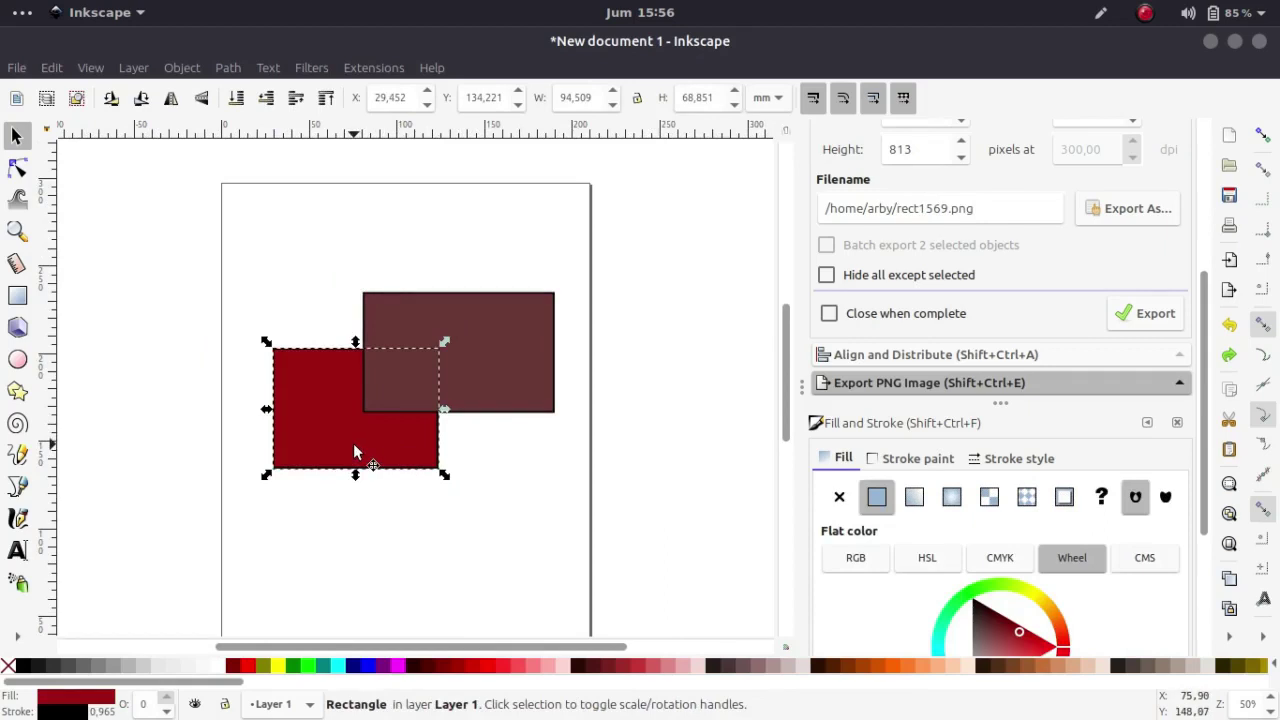
left_click_drag(312, 432, 329, 457)
key("r")
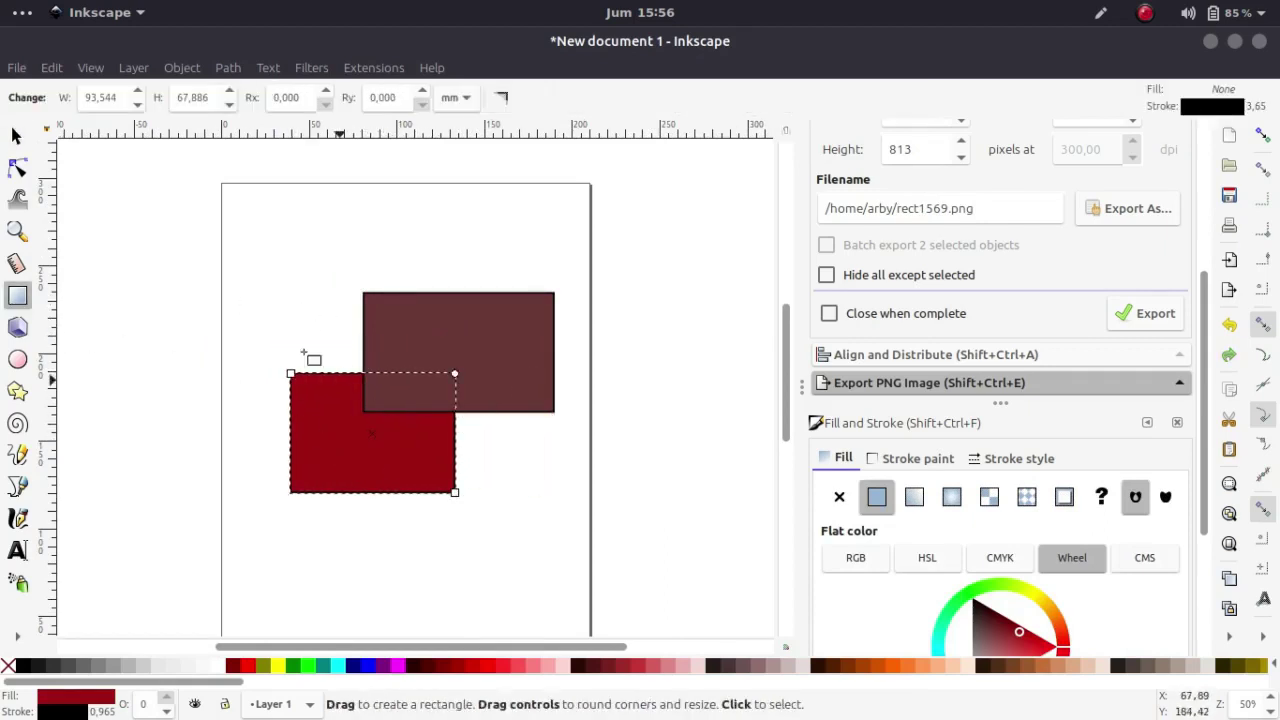
left_click(16, 135)
left_click_drag(345, 423, 258, 335)
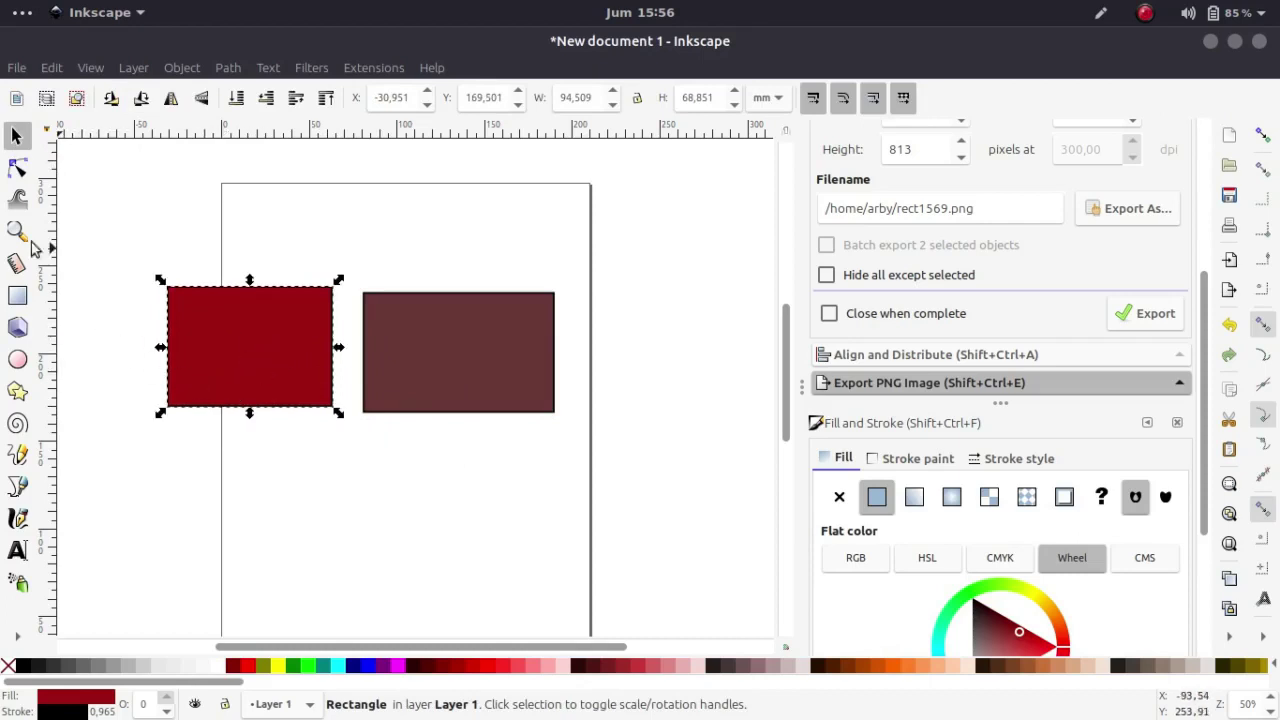
Convert the dark red rectangle to a path and move its two bottom nodes inward to form a trapezoid.
left_click(16, 167)
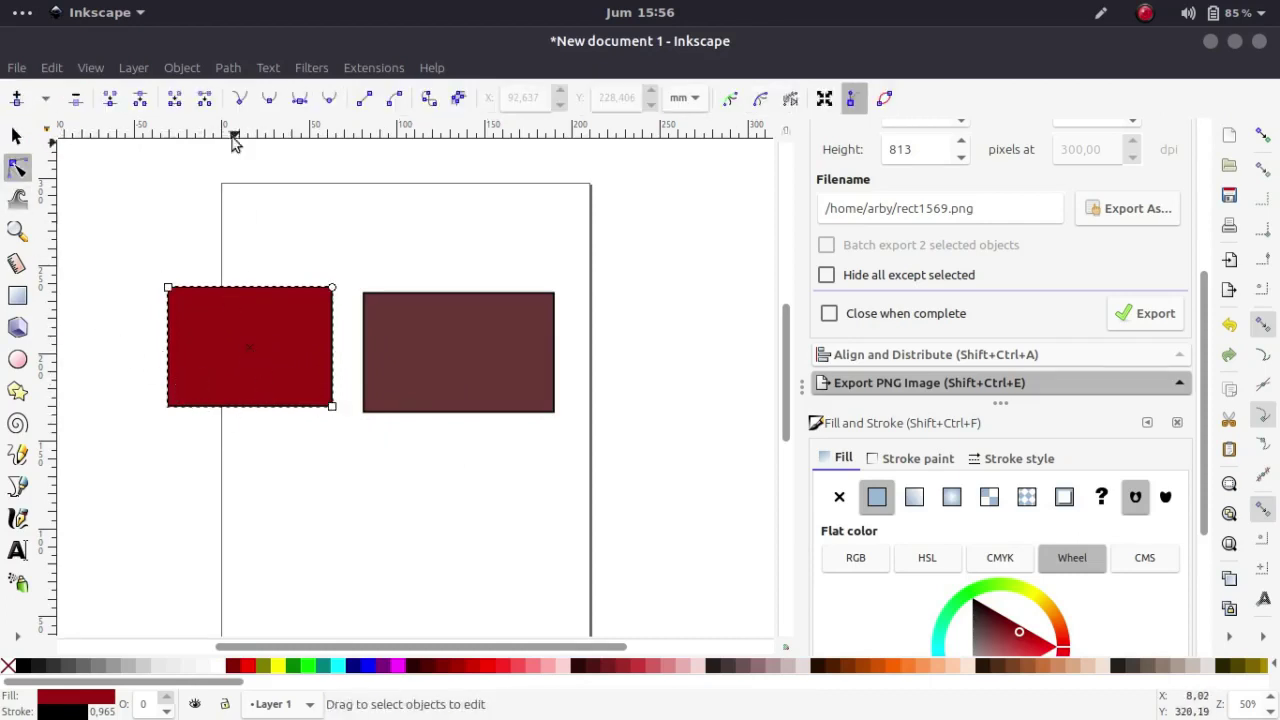
left_click(228, 67)
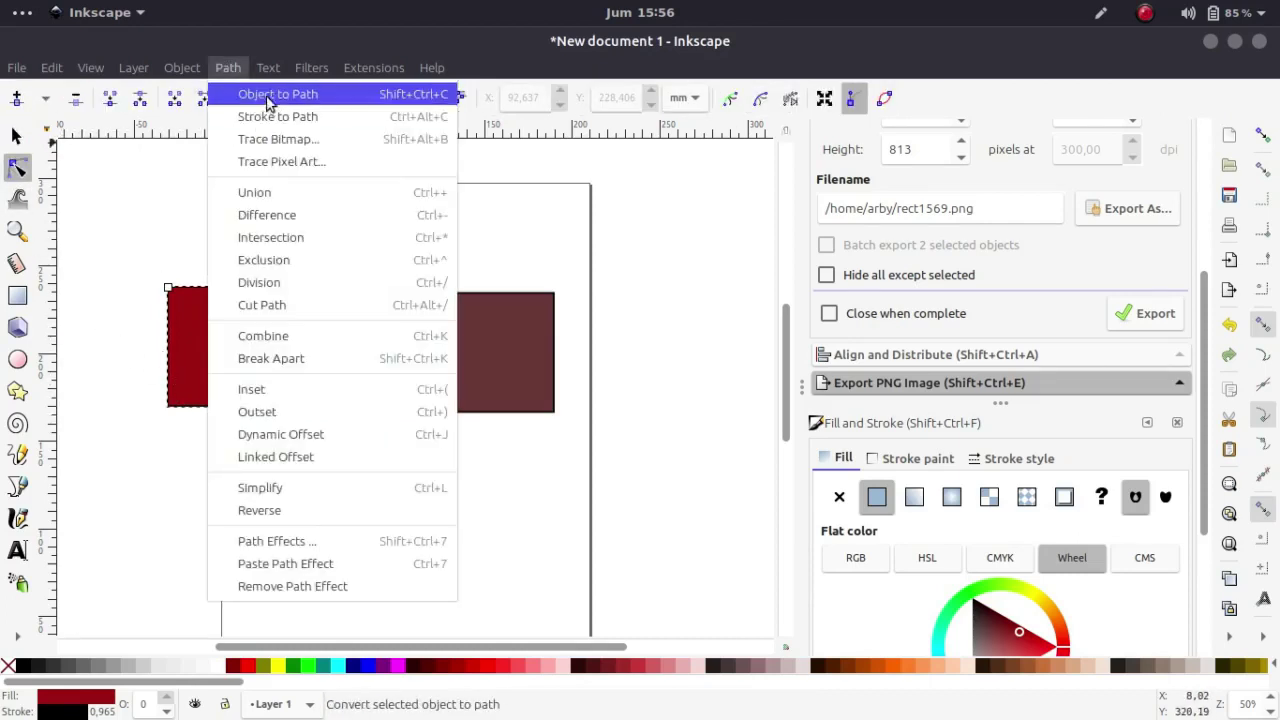
left_click(250, 94)
left_click_drag(138, 365, 201, 407)
left_click_drag(332, 406, 297, 410)
Move the brownish rectangle over the trapezoid and enlarge it to about 128 by 81 mm, placed near X -45, Y 145 mm.
key("s")
left_click_drag(410, 361, 214, 391)
left_click_drag(370, 318, 341, 342)
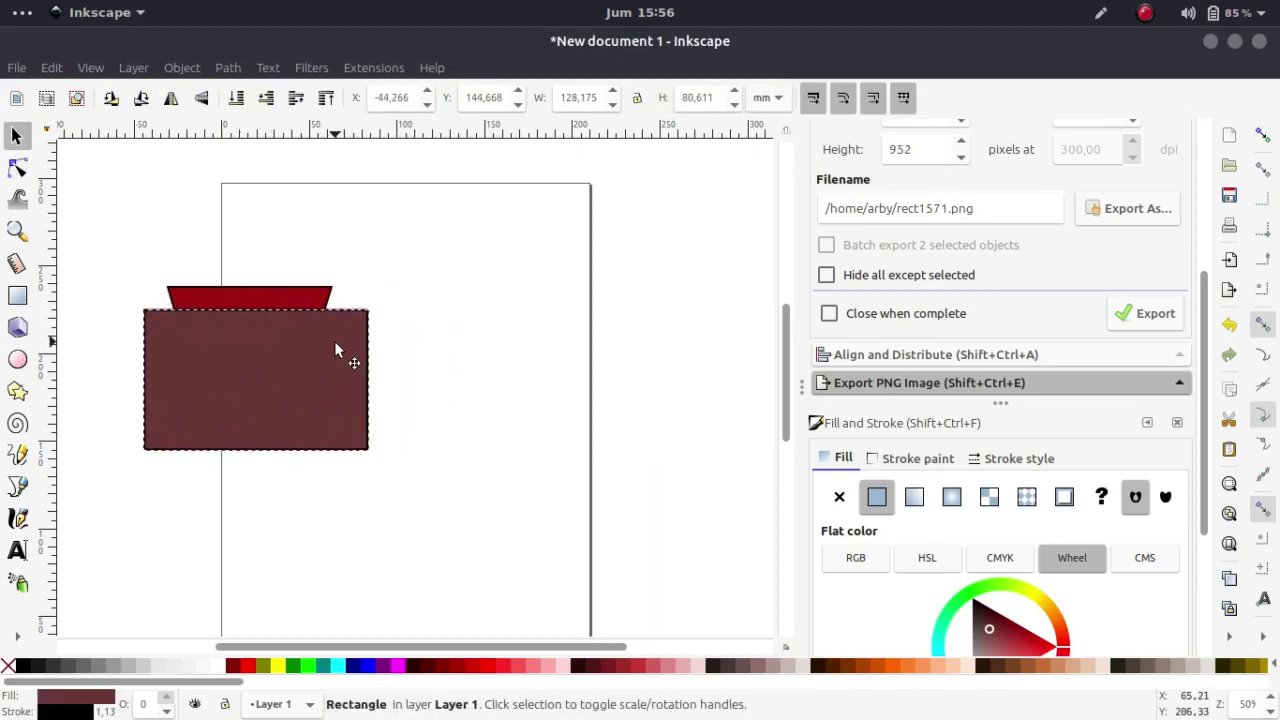
mouse_move(250, 325)
left_mouse_down()
mouse_move(302, 372)
mouse_move(417, 344)
mouse_move(408, 354)
mouse_move(235, 339)
left_mouse_up()
Change the brownish rectangle's flat fill to light grey, c7c7c7ff.
scroll(1060, 620, "down", 3)
left_click_drag(984, 547, 955, 537)
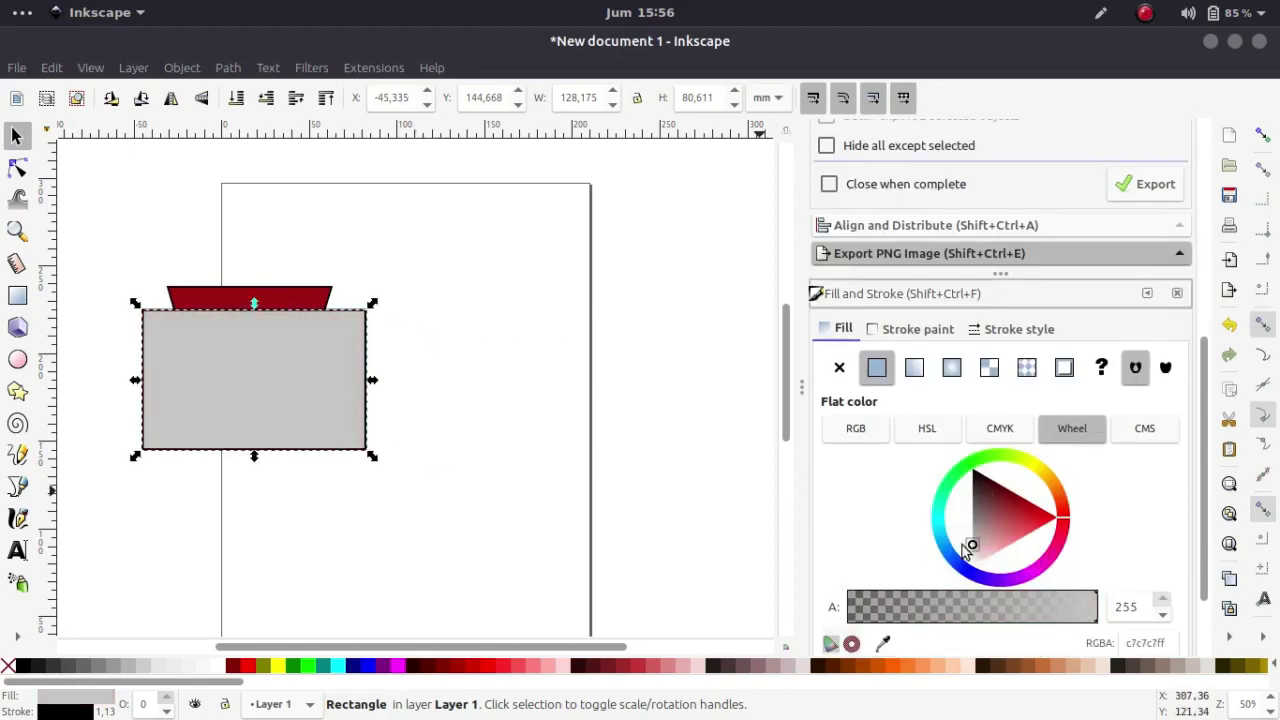
left_click(545, 405)
Move the grey rectangle to about X -39, Y 141 mm and lower it to the bottom, behind the red trapezoid.
left_click_drag(398, 347, 550, 406)
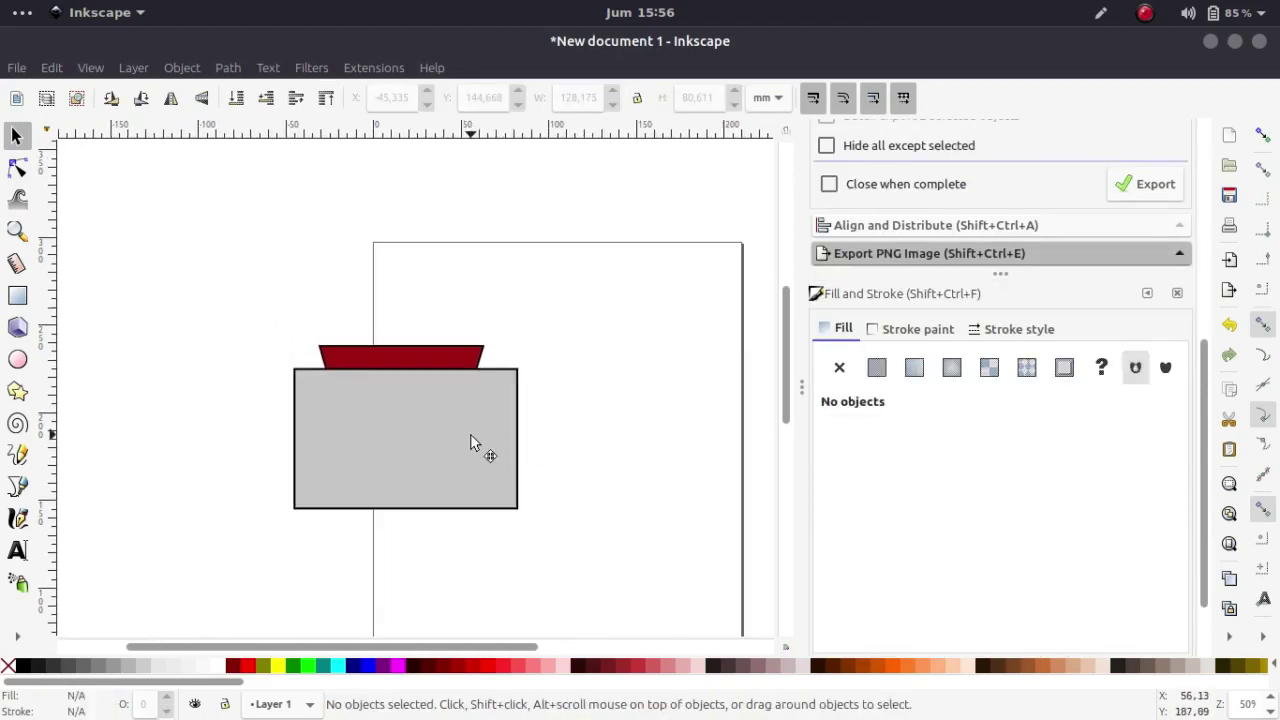
left_click(469, 434)
mouse_move(463, 450)
left_mouse_down()
mouse_move(513, 450)
mouse_move(460, 456)
mouse_move(479, 457)
left_mouse_up()
key("End")
left_click(540, 400)
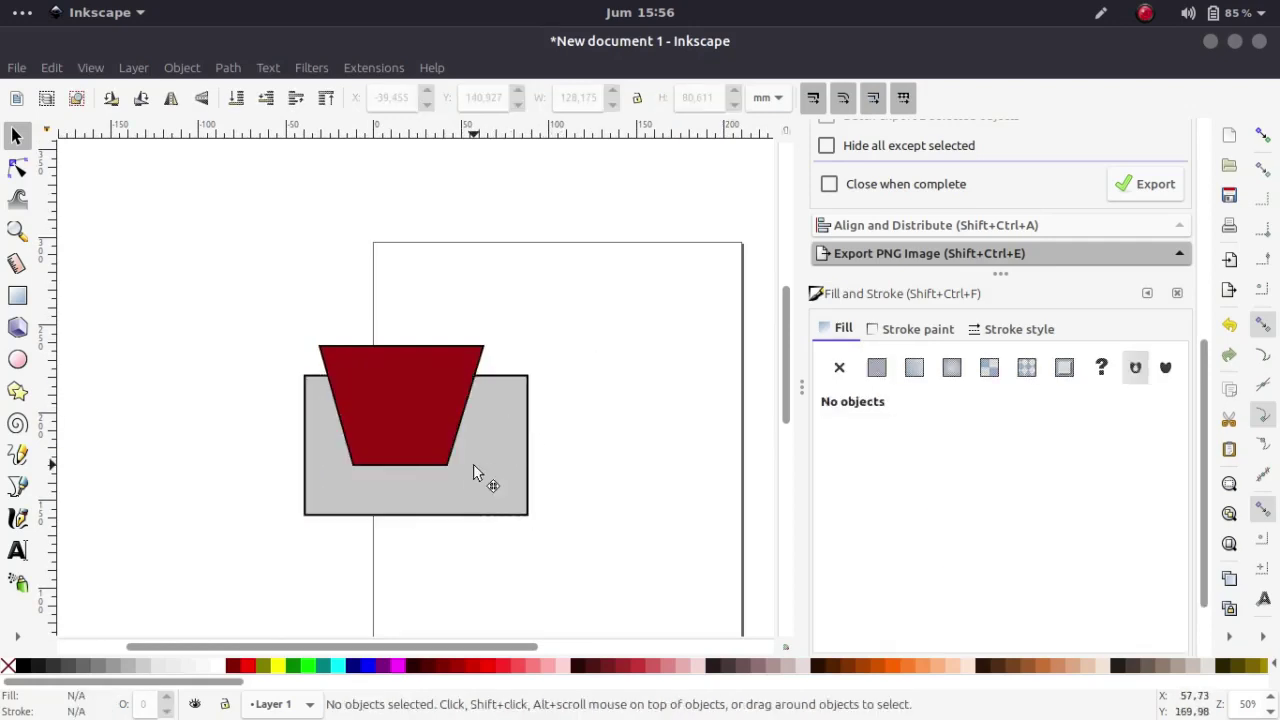
Move the red trapezoid to about X -24 mm, centred over the grey rectangle, and nudge the rectangle up to about Y 141.5 mm.
left_click(435, 418)
left_click_drag(455, 389, 463, 389)
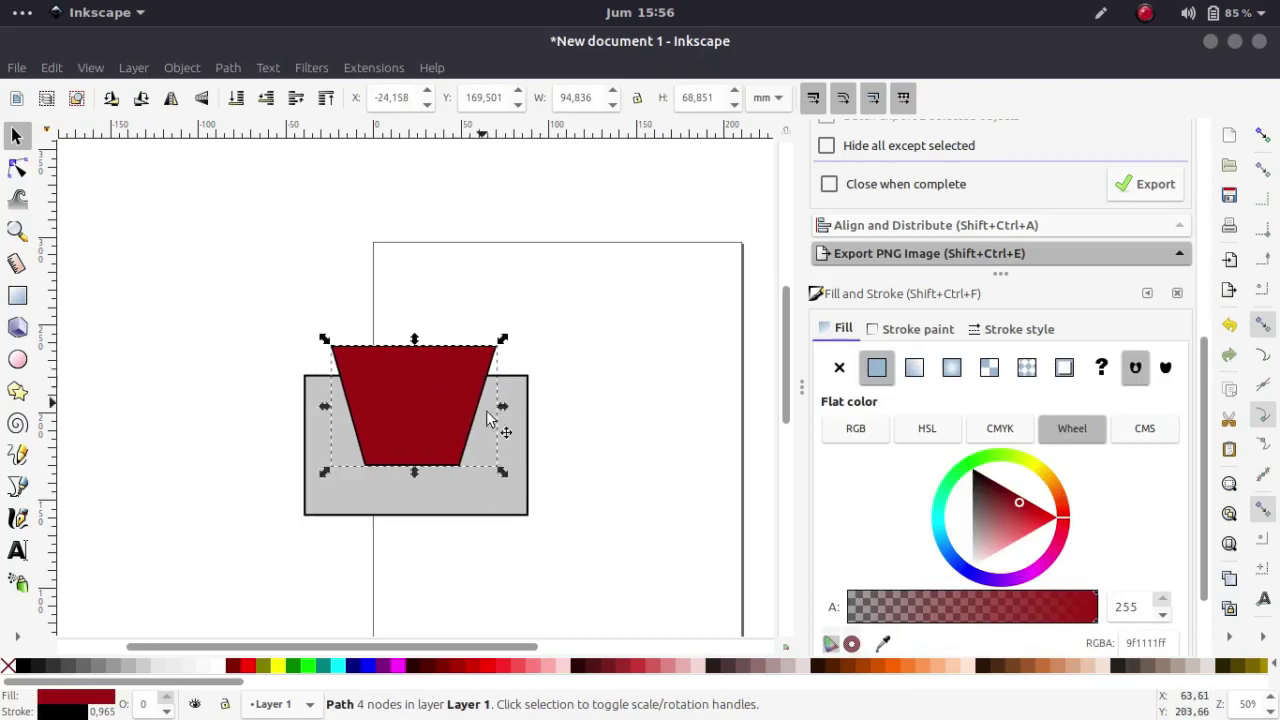
left_click(519, 463)
mouse_move(506, 472)
left_mouse_down()
mouse_move(486, 476)
mouse_move(497, 469)
left_mouse_up()
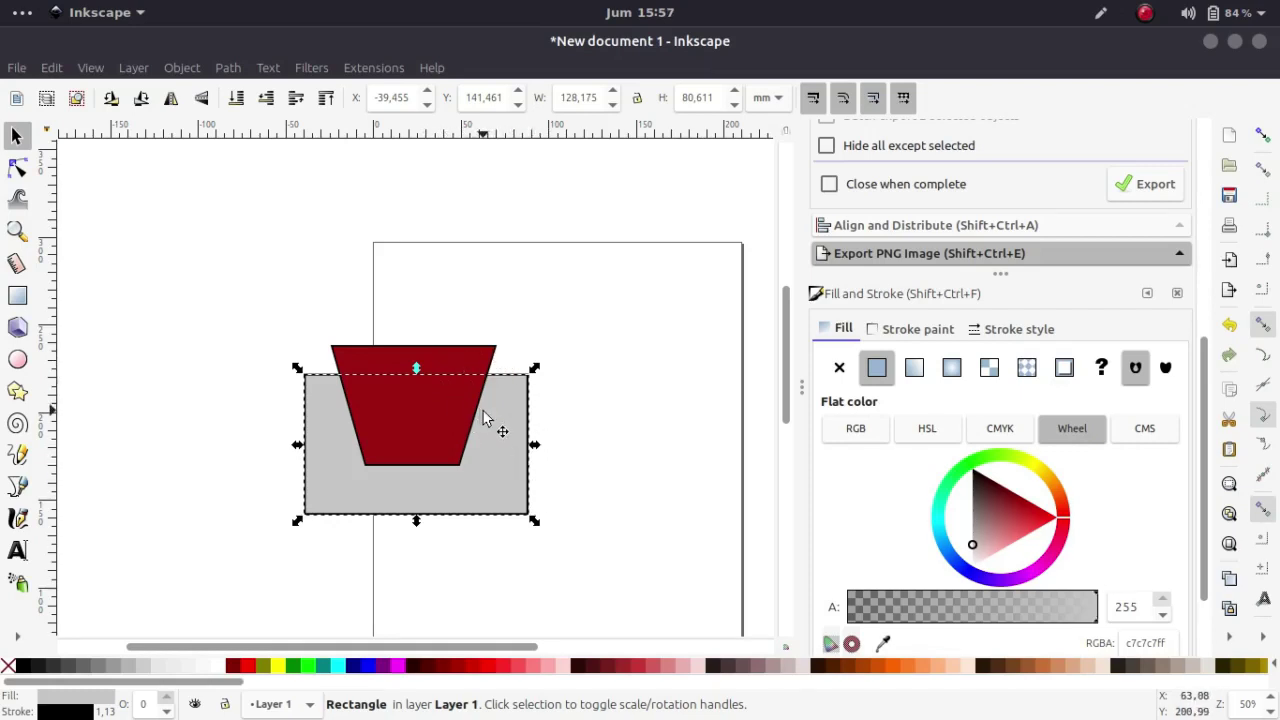
Clip the grey rectangle to the red trapezoid's shape with Set Clip.
left_click(460, 360)
left_click(508, 494, "shift")
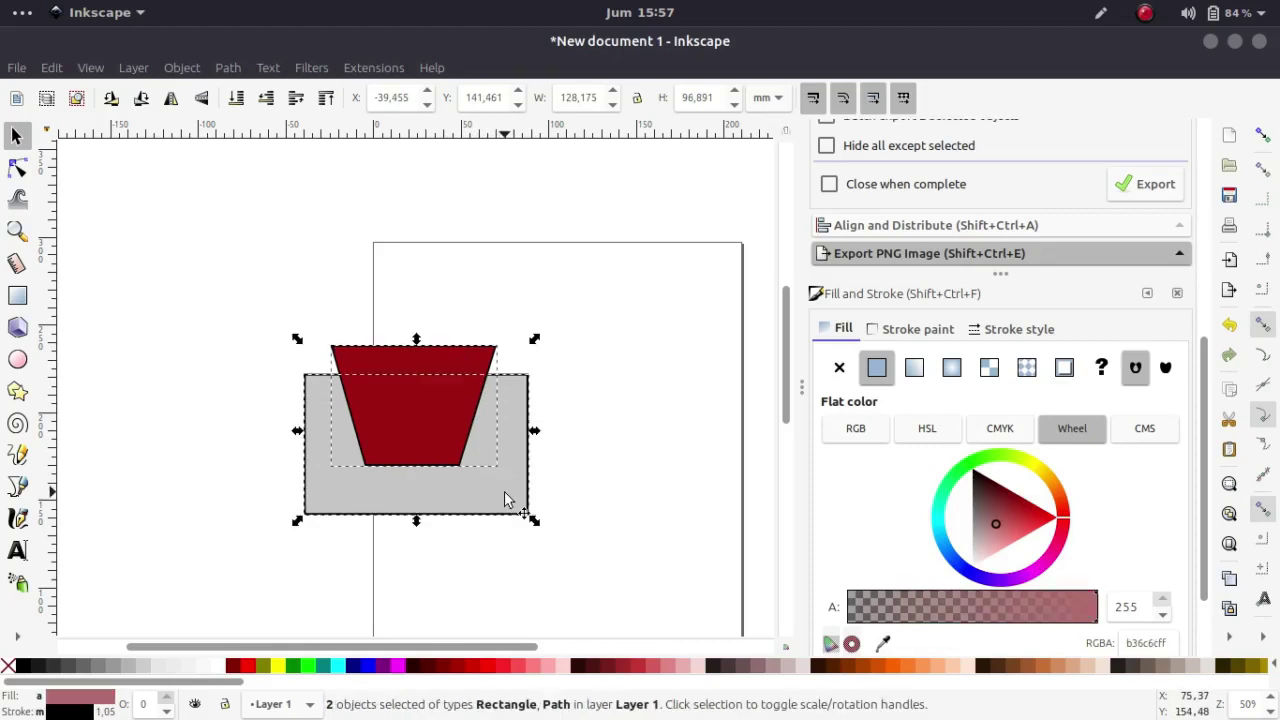
right_click(490, 467)
left_click(543, 412)
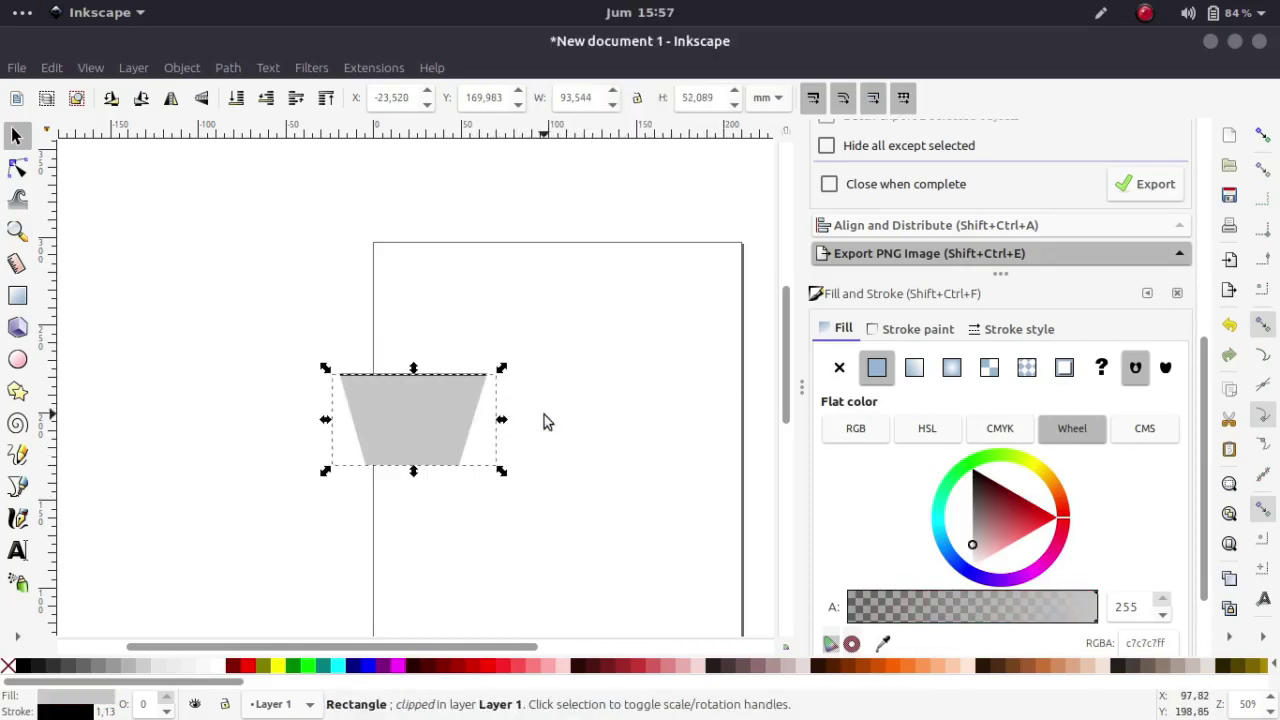
Undo the clip on the grey rectangle and duplicate the red trapezoid in place.
left_click(486, 422)
key("ctrl+z")
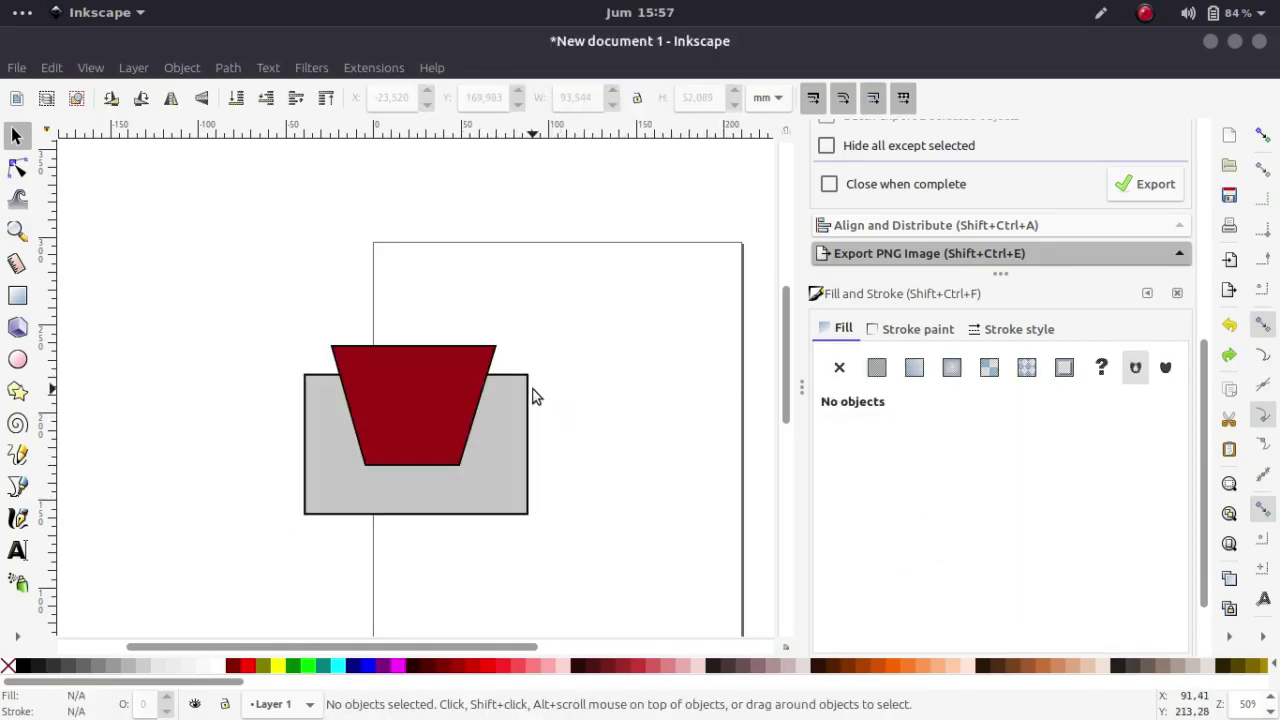
left_click(452, 402)
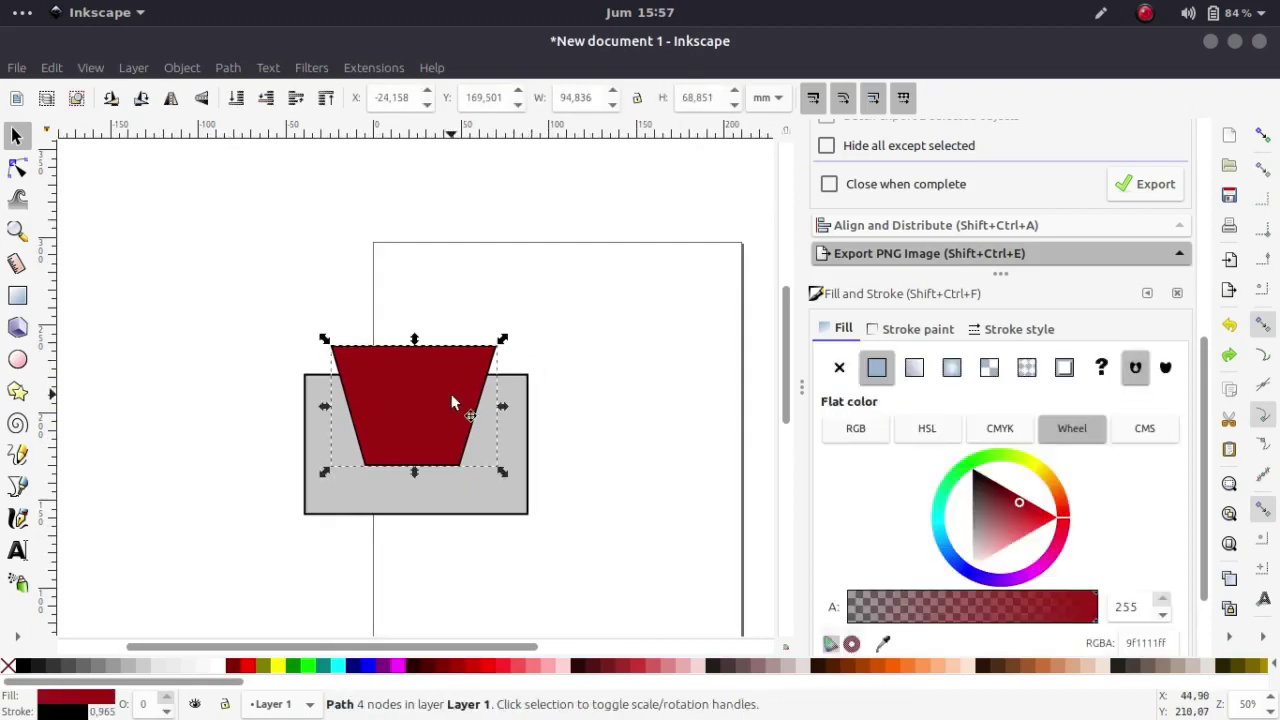
right_click(442, 383)
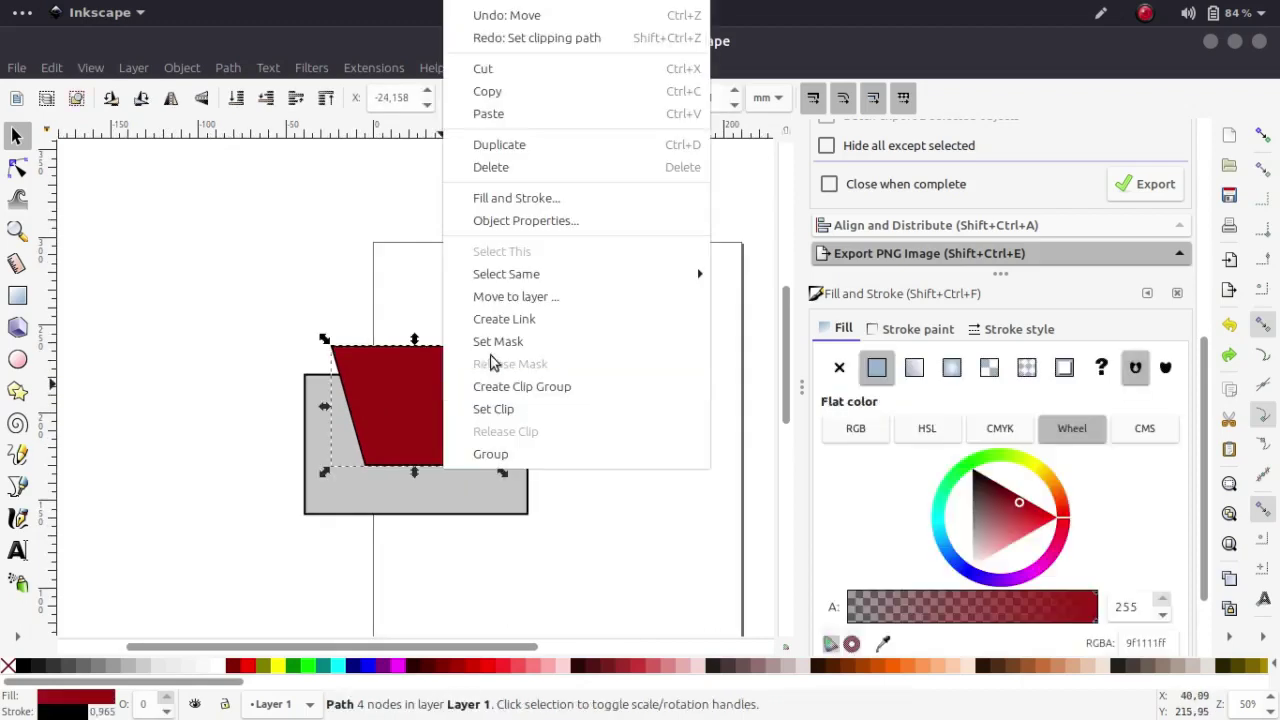
left_click(540, 146)
Clip the grey rectangle to the duplicated trapezoid with Set Clip, keeping the original red trapezoid.
left_click(654, 426)
left_click(414, 426)
left_click(470, 511, "shift")
right_click(471, 509)
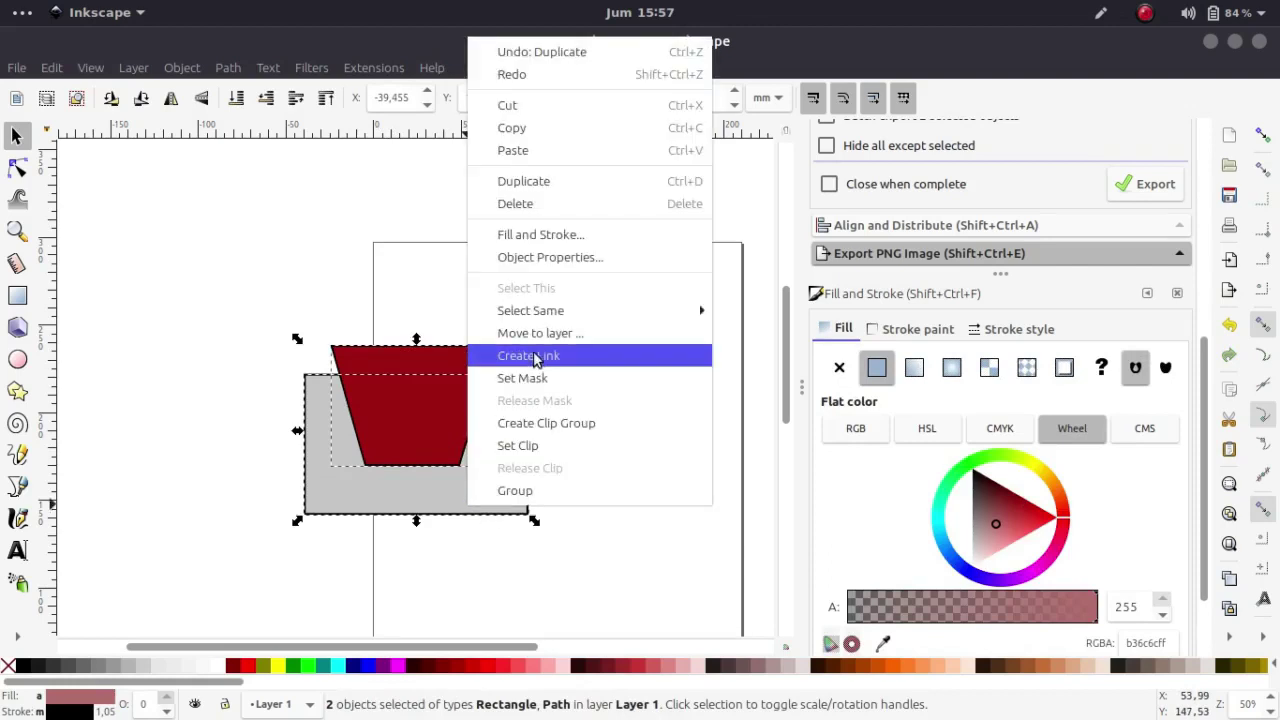
left_click(518, 445)
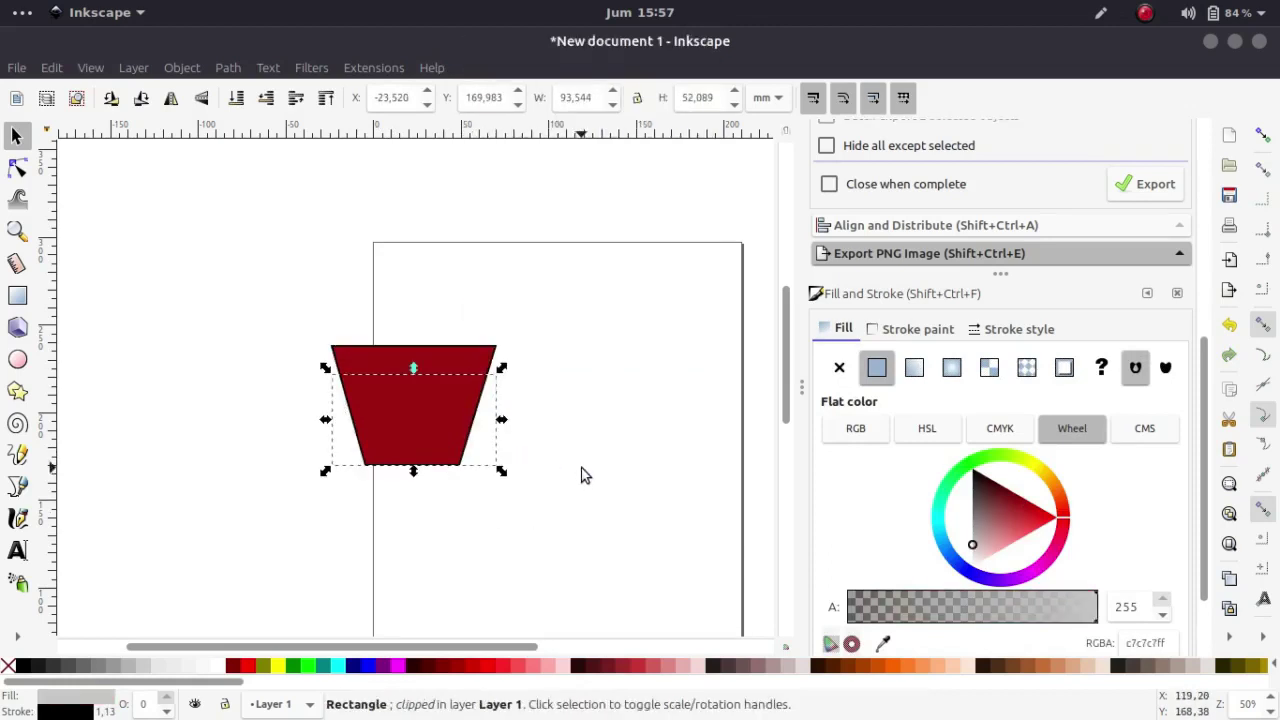
left_click(435, 470)
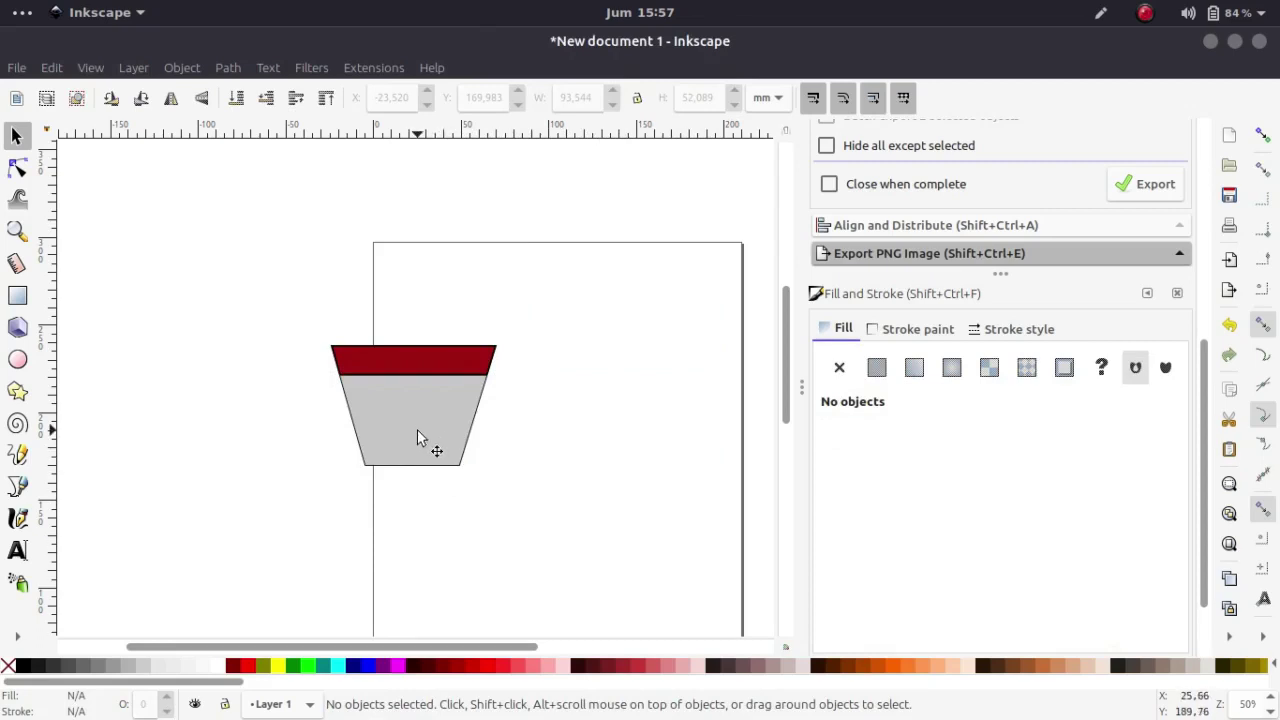
Examine how the clipped grey rectangle fits over the red trapezoid.
key("plus")
key("plus")
key("minus")
key("minus")
key("minus")
key("plus")
left_click_drag(271, 266, 555, 520)
key("minus")
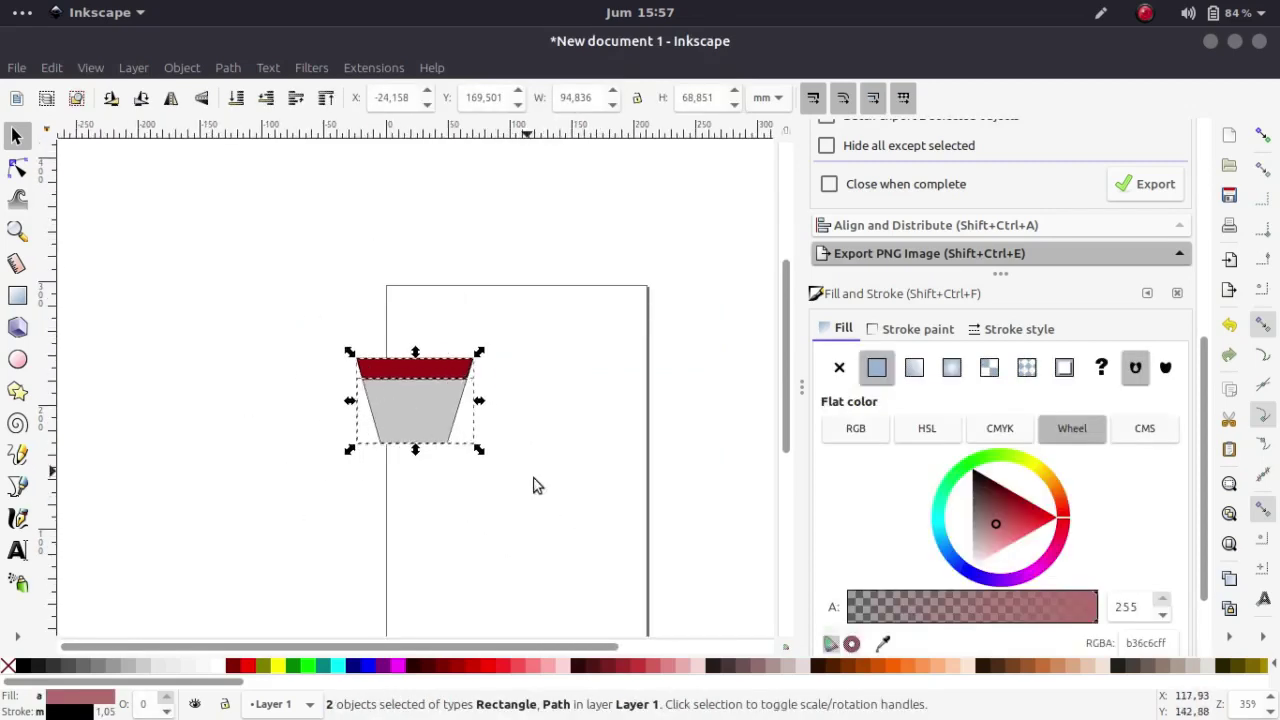
left_click(548, 500)
left_click_drag(586, 305, 304, 500)
left_click(545, 515)
key("plus")
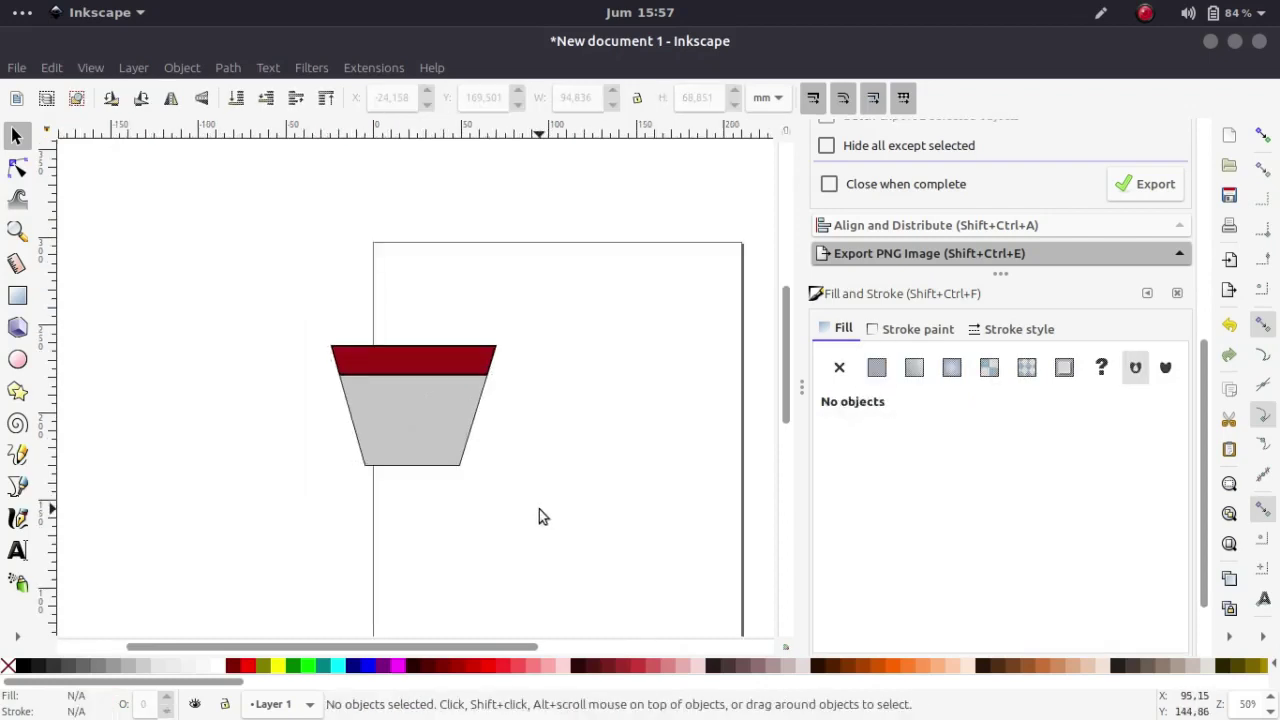
scroll(445, 440, "up", 2)
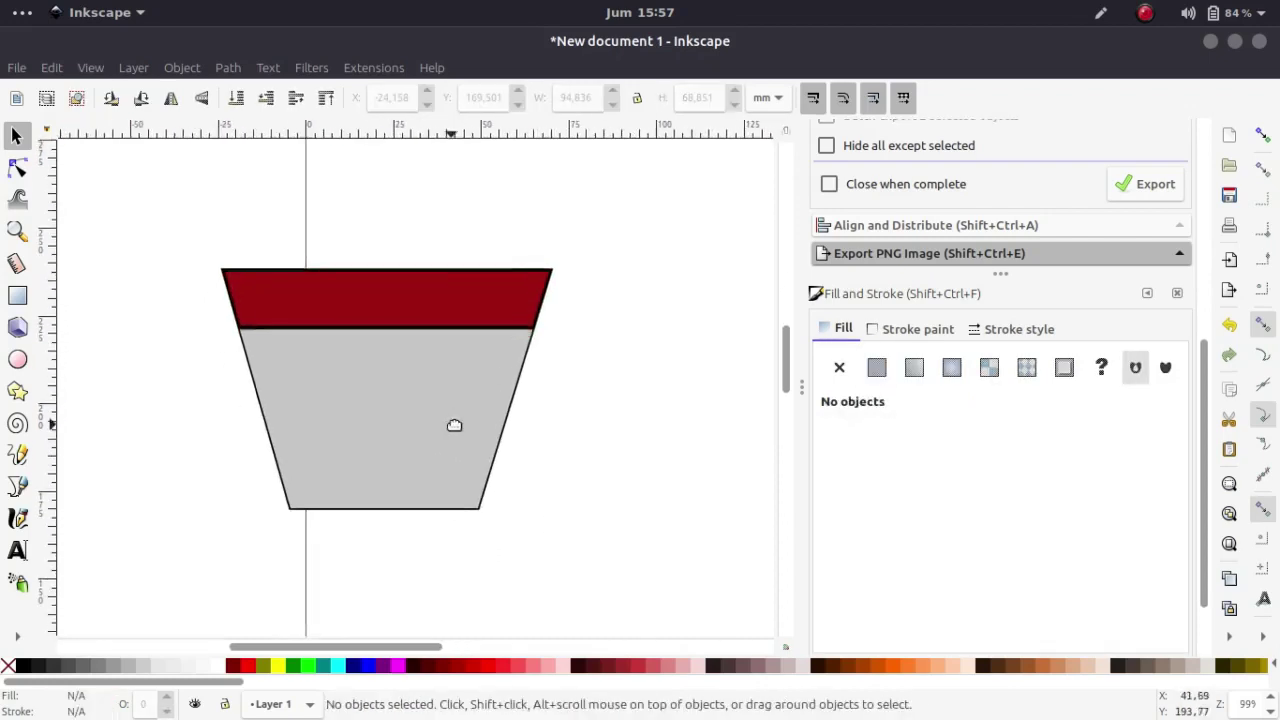
left_click_drag(454, 425, 463, 420)
key("minus")
key("minus")
key("plus")
left_click_drag(498, 380, 503, 346)
key("minus")
key("minus")
key("plus")
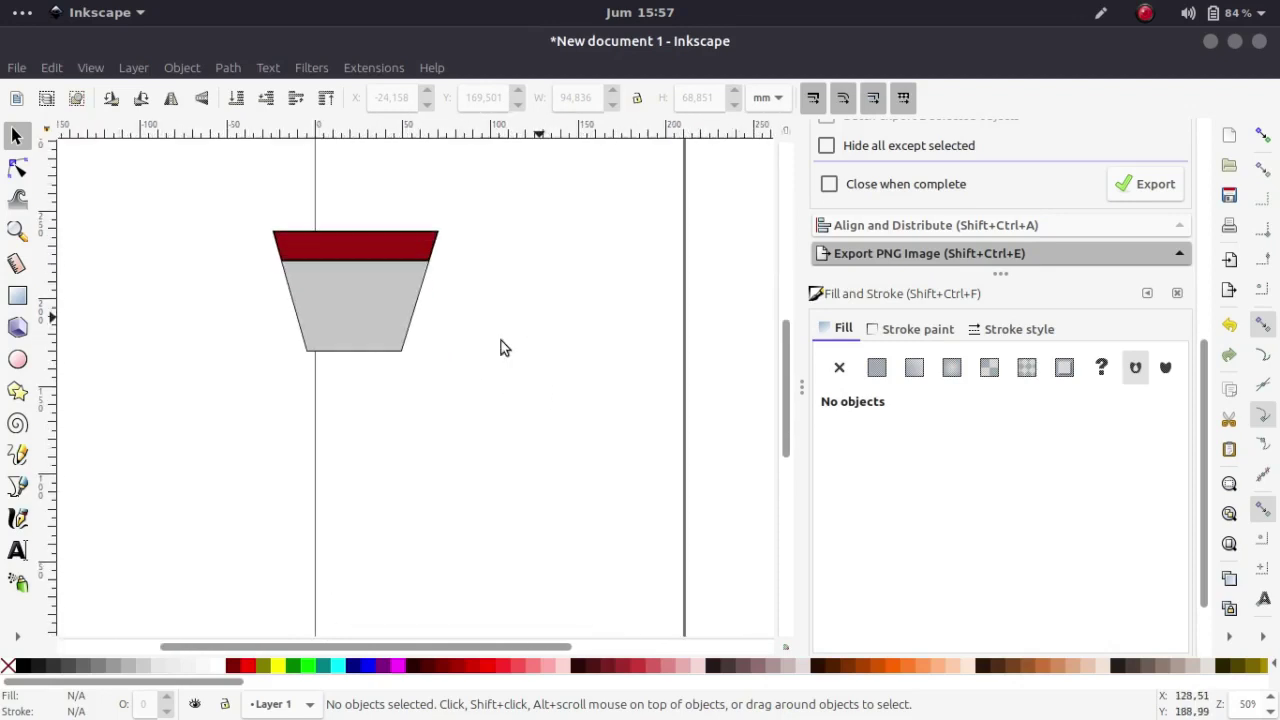
key("minus")
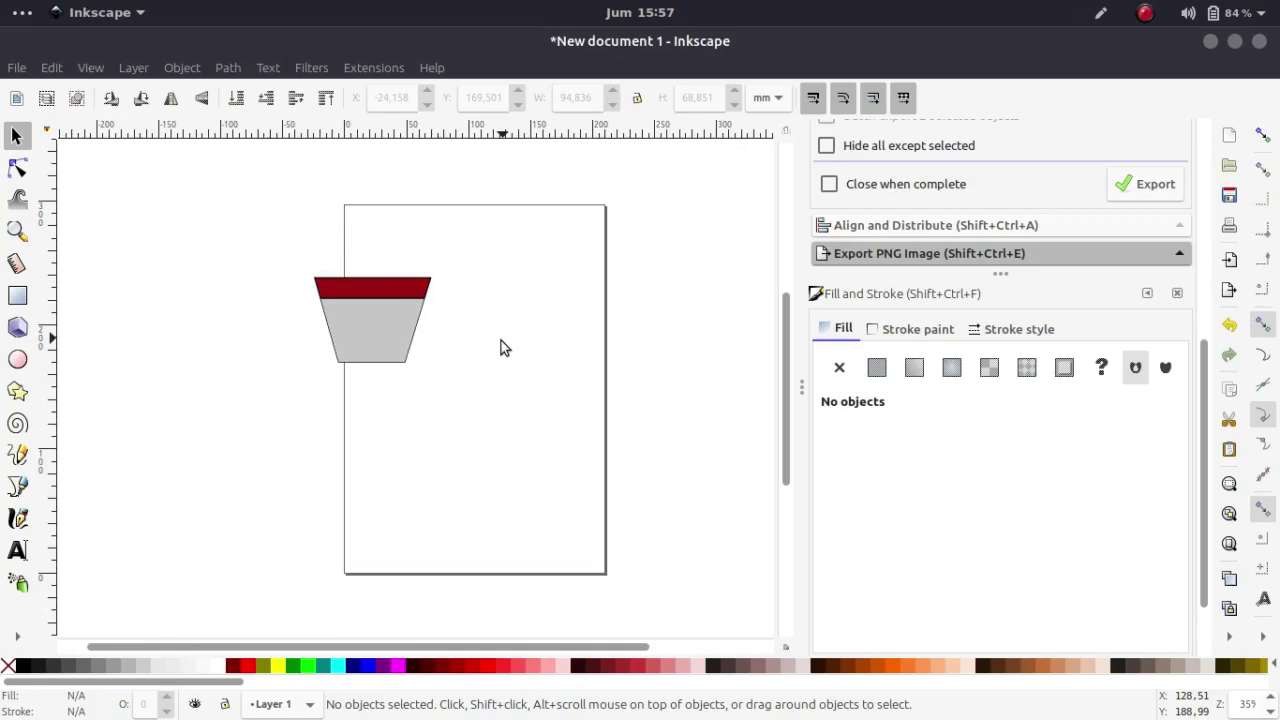
scroll(486, 362, "down", 1)
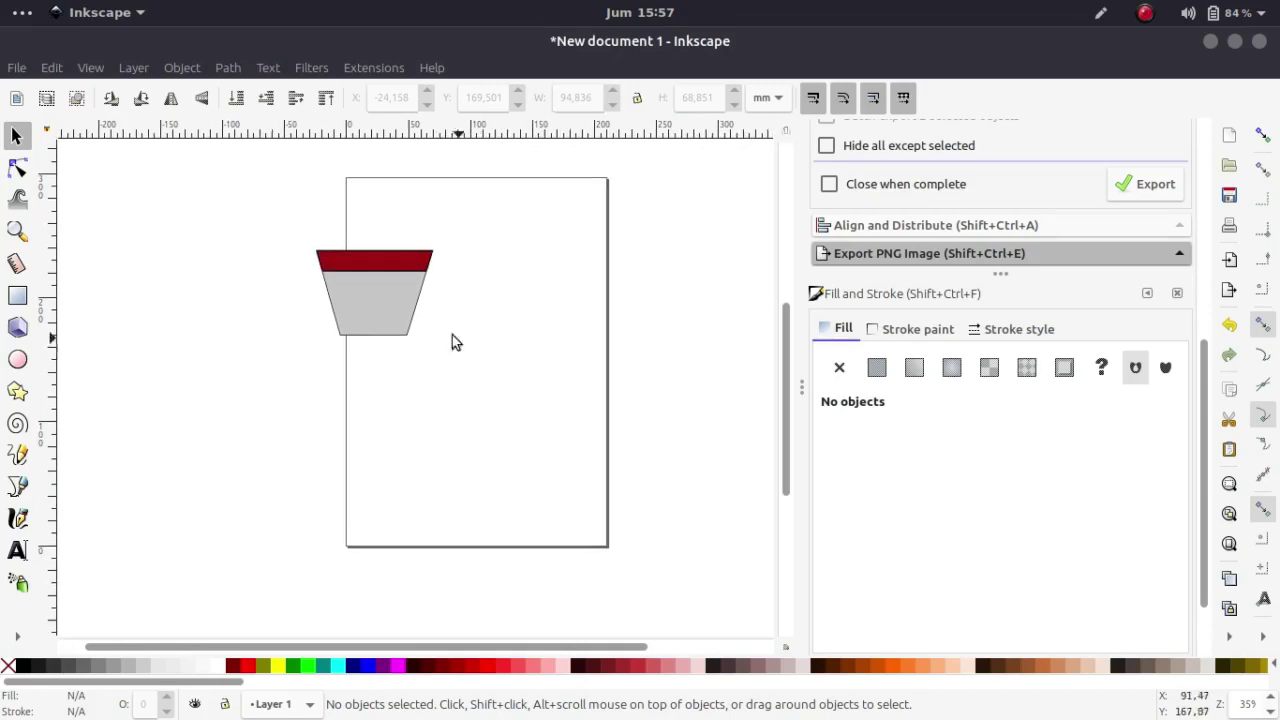
scroll(405, 300, "up", 1, "ctrl")
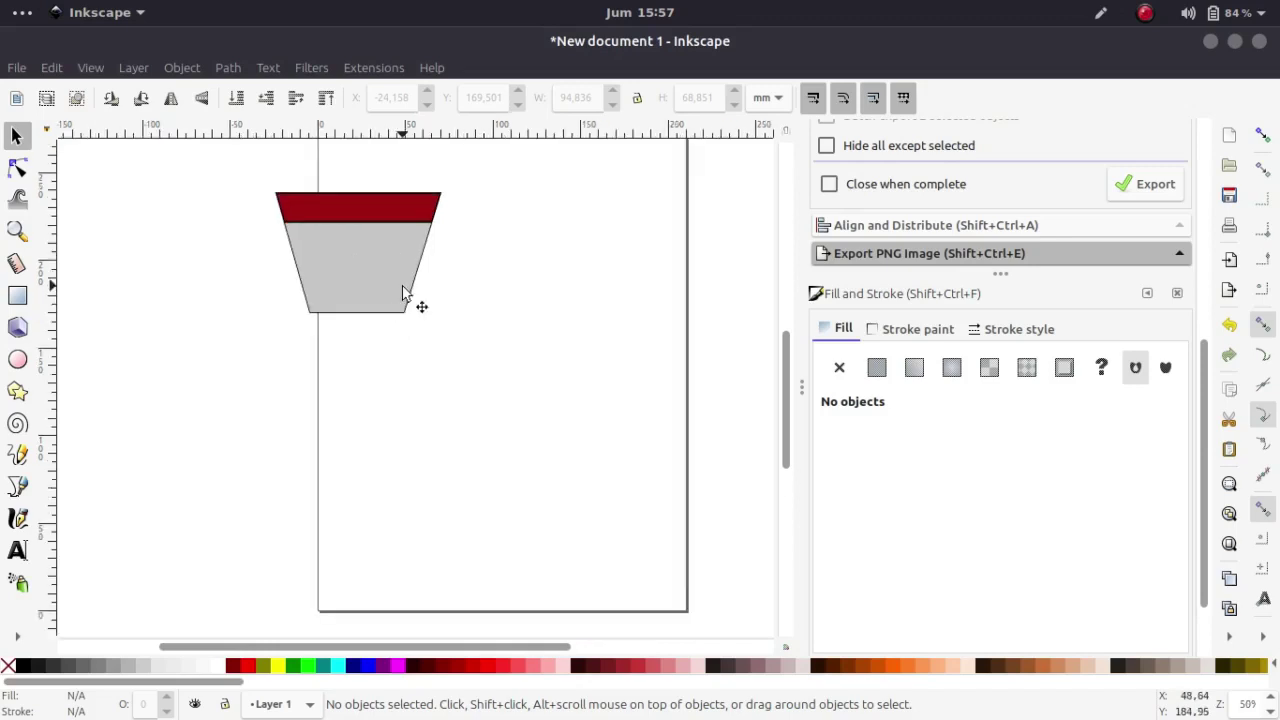
scroll(409, 330, "up", 2)
scroll(409, 378, "up", 1, "ctrl")
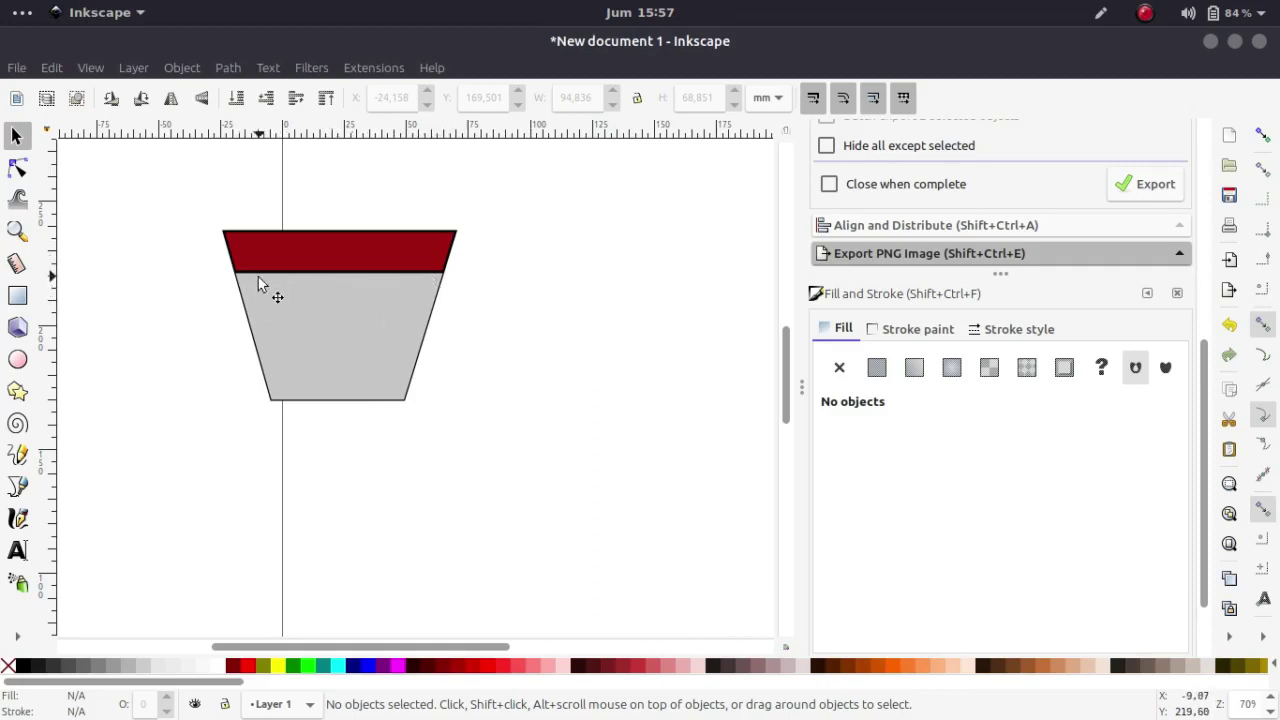
scroll(448, 348, "down", 2, "ctrl")
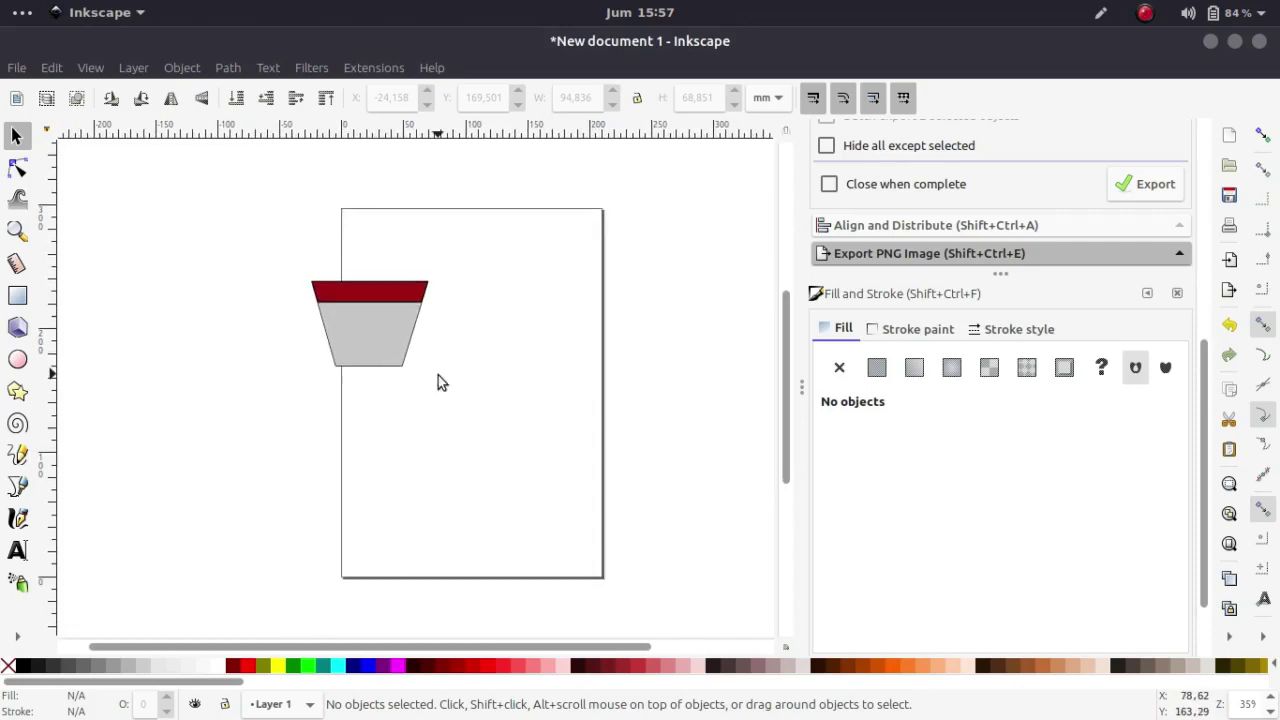
Release the clip from the grey rectangle to restore the full rectangle and the duplicate trapezoid.
scroll(345, 318, "up", 1, "ctrl")
left_click_drag(340, 316, 417, 358)
left_click(419, 357)
key("plus")
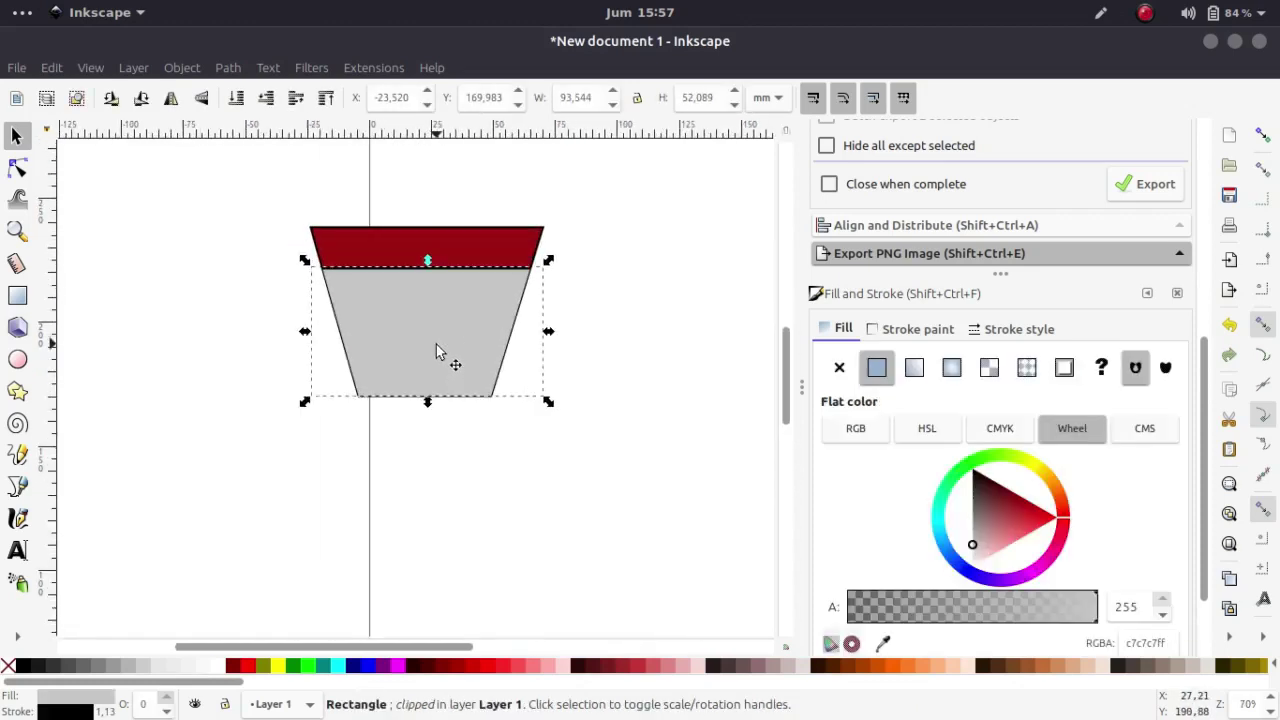
right_click(468, 300)
left_click(574, 683)
left_click(612, 450)
left_click(530, 465)
left_click_drag(530, 465, 580, 429)
left_click(638, 456)
key("minus")
key("minus")
left_click(468, 371)
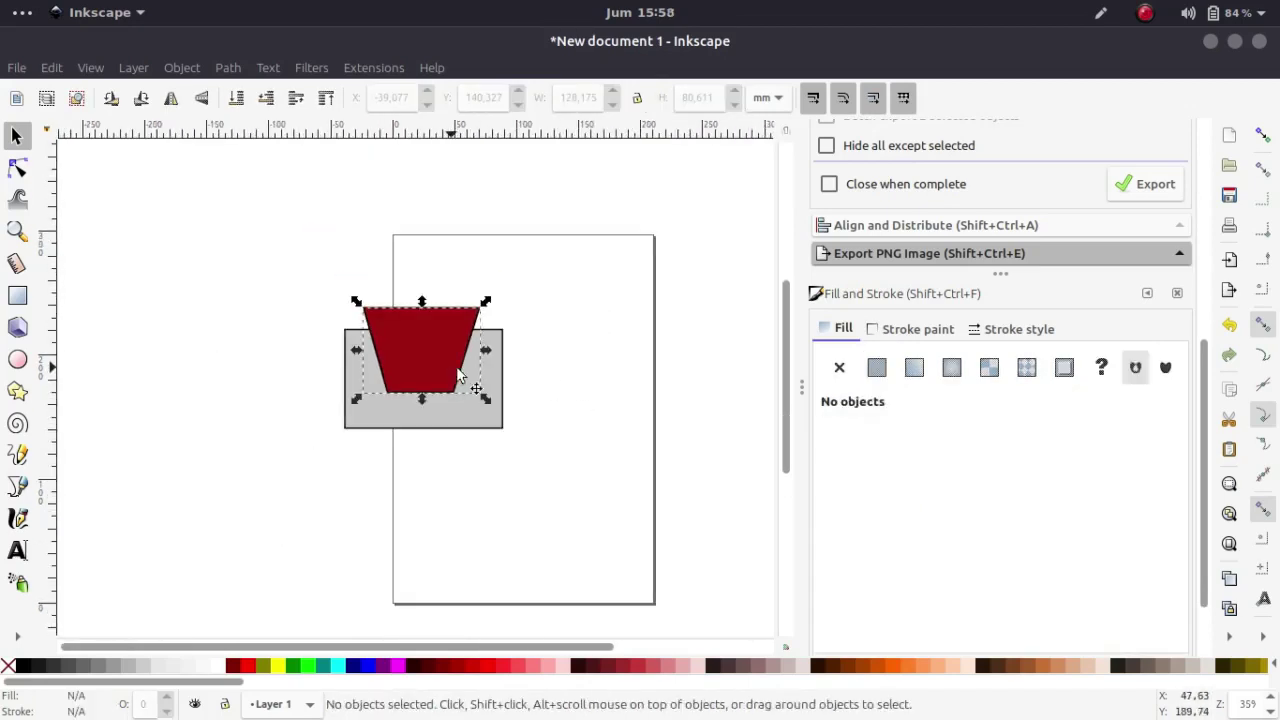
left_click(594, 343)
left_click_drag(577, 239, 178, 530)
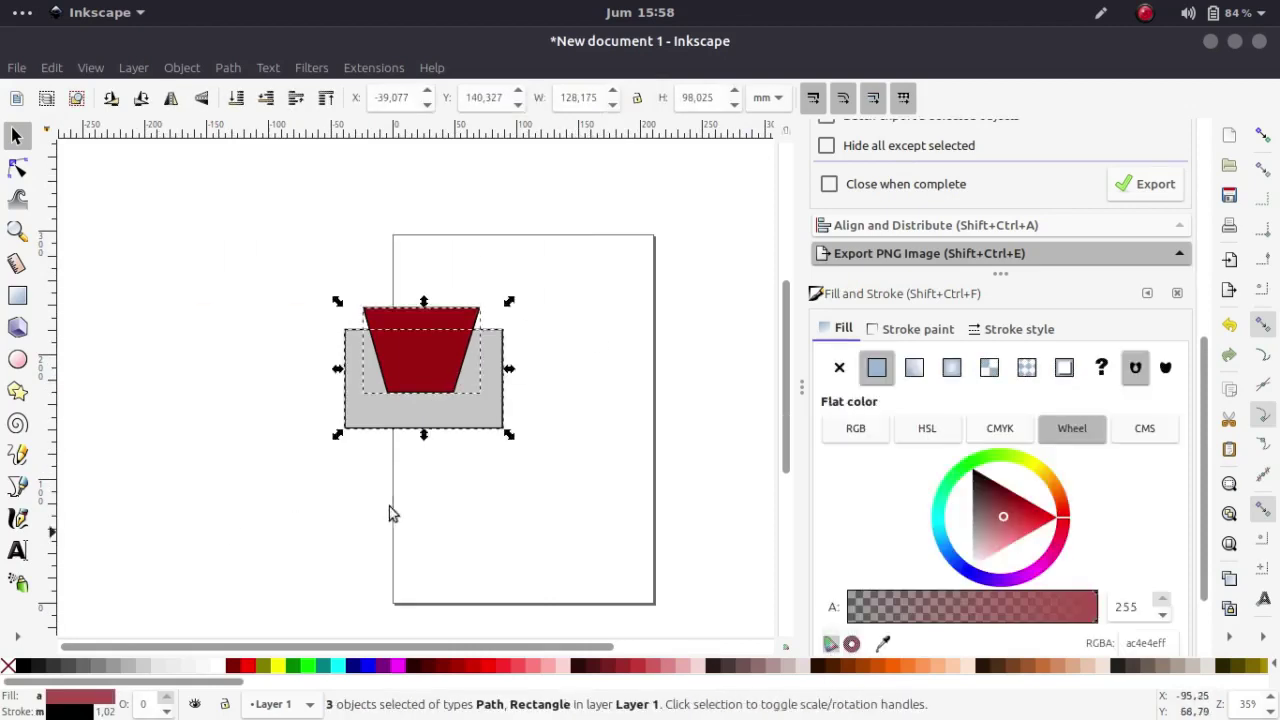
key("plus")
left_click_drag(577, 471, 513, 413)
key("minus")
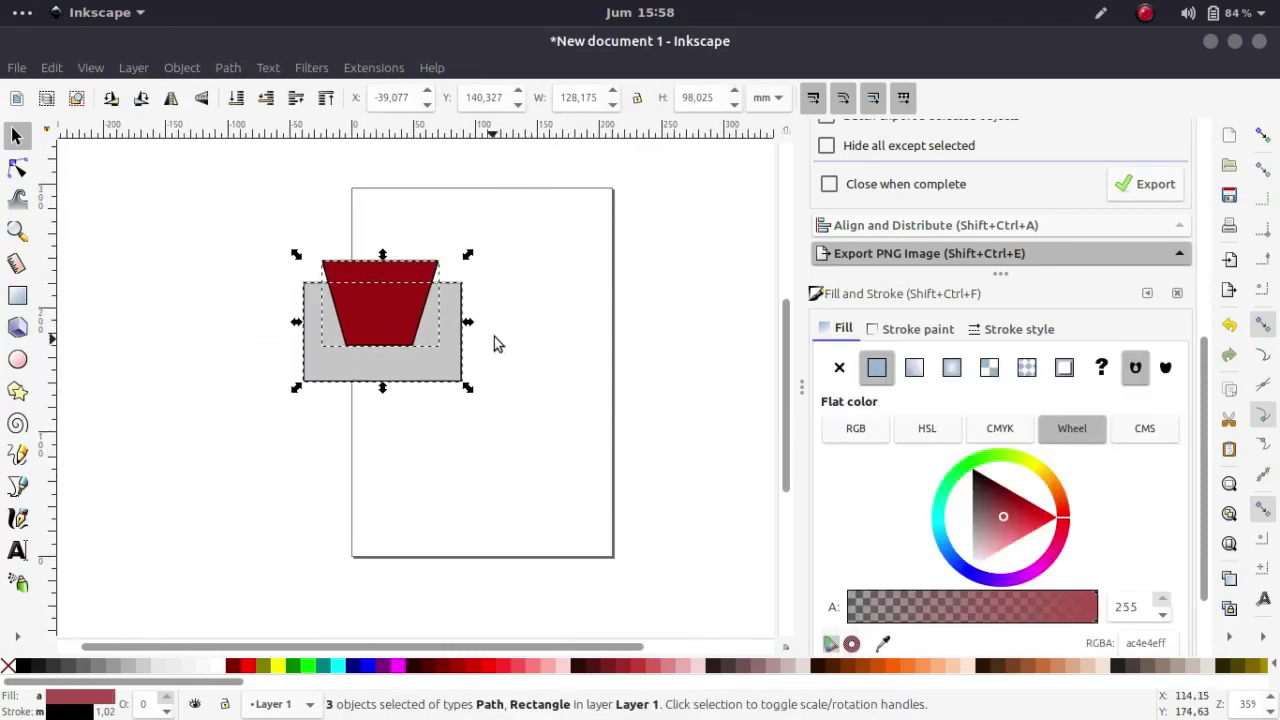
key("Delete")
key("plus")
key("minus")
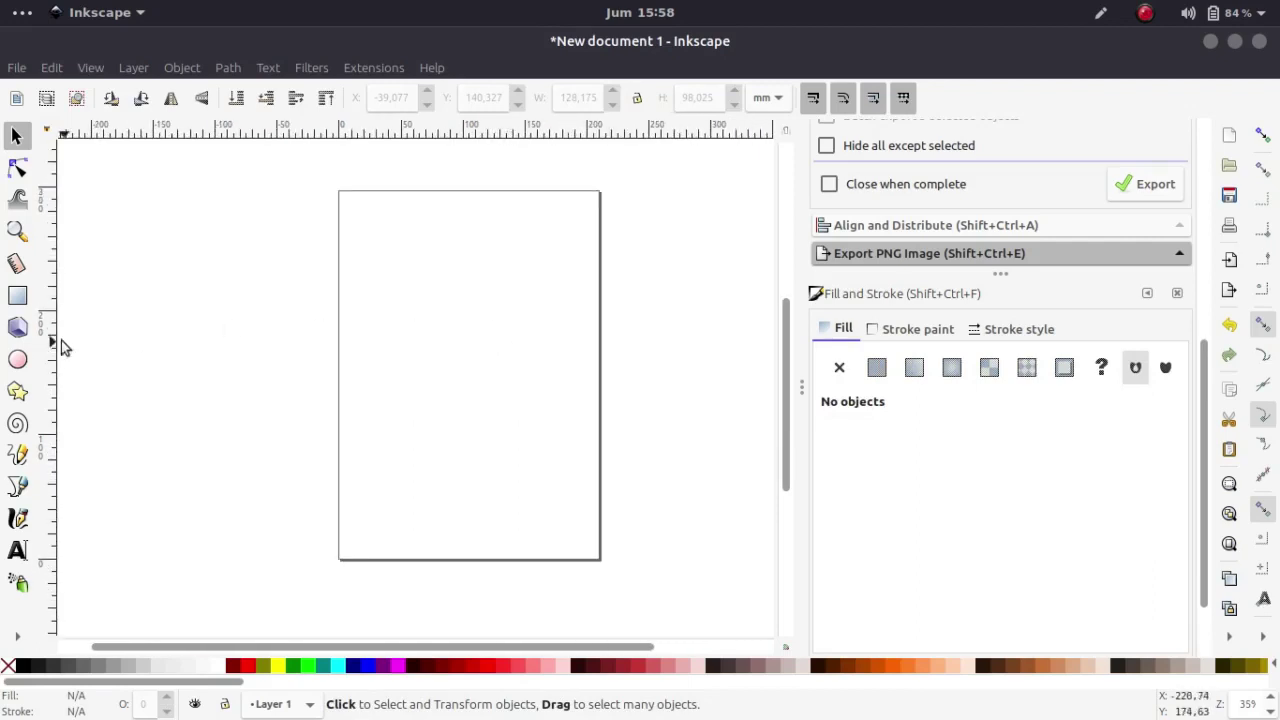
left_click(18, 296)
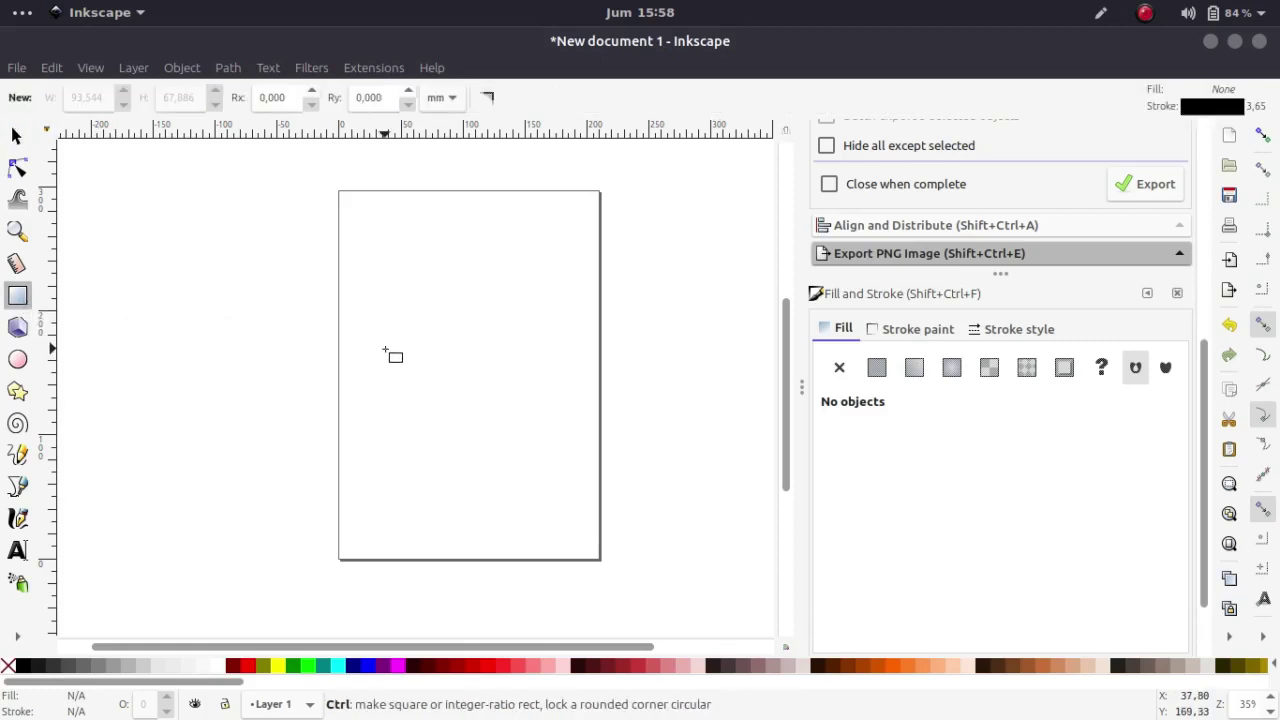
key("ctrl+z")
Mask the grey rectangle with the topmost red trapezoid using Set Mask.
key("s")
left_click(297, 352)
left_click(337, 322, "shift")
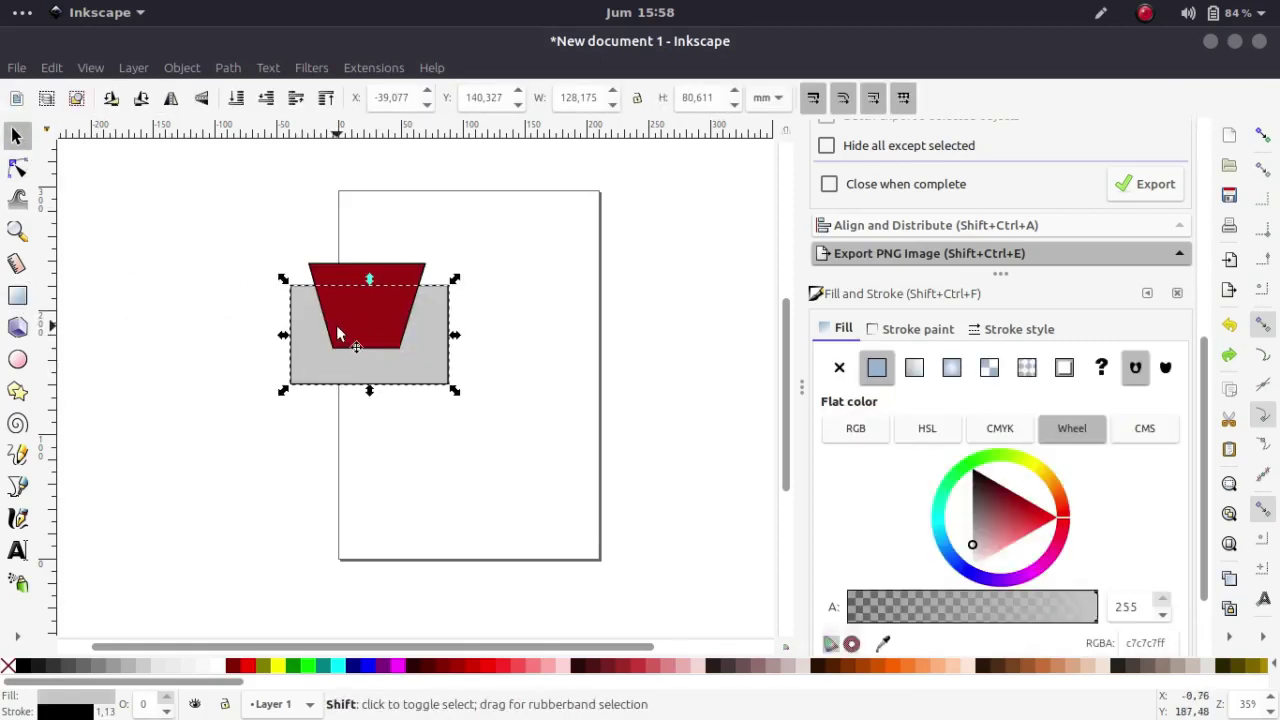
right_click(337, 322)
left_click(401, 592)
left_click(493, 381)
Examine the masked rectangle and its colour blending with the red trapezoid beneath it.
scroll(493, 380, "up", 4, "ctrl")
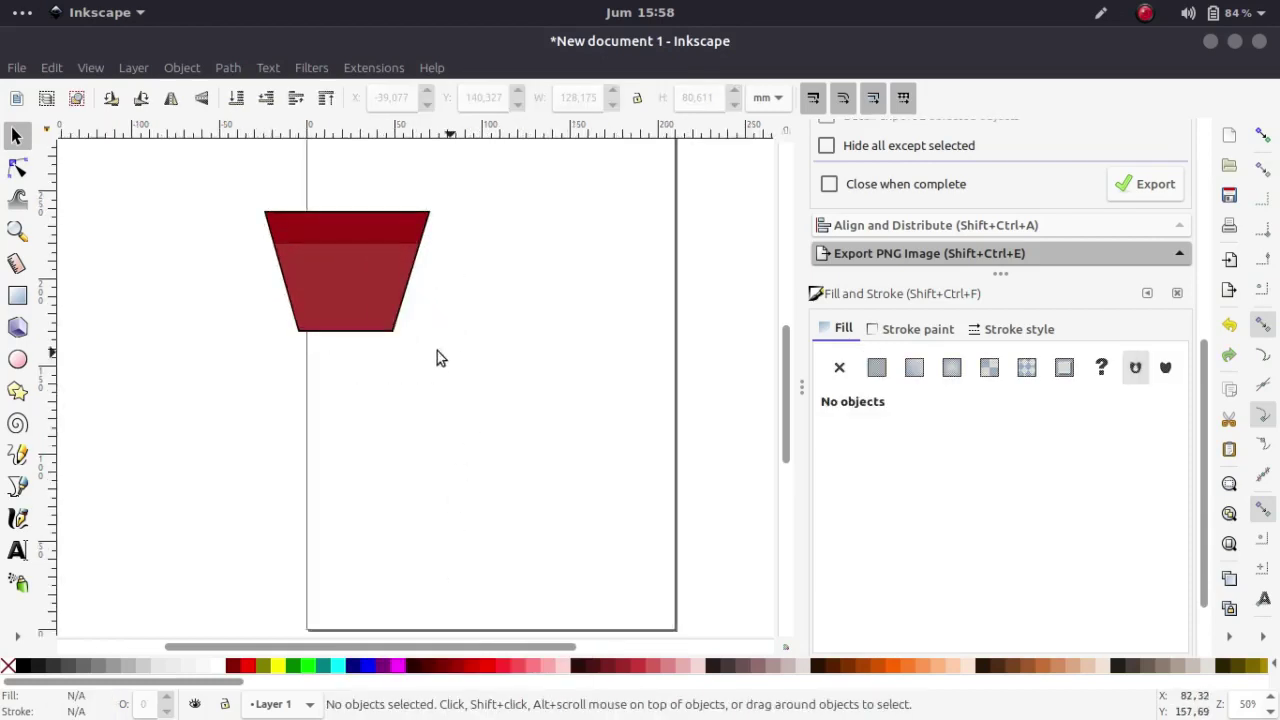
left_click(440, 352)
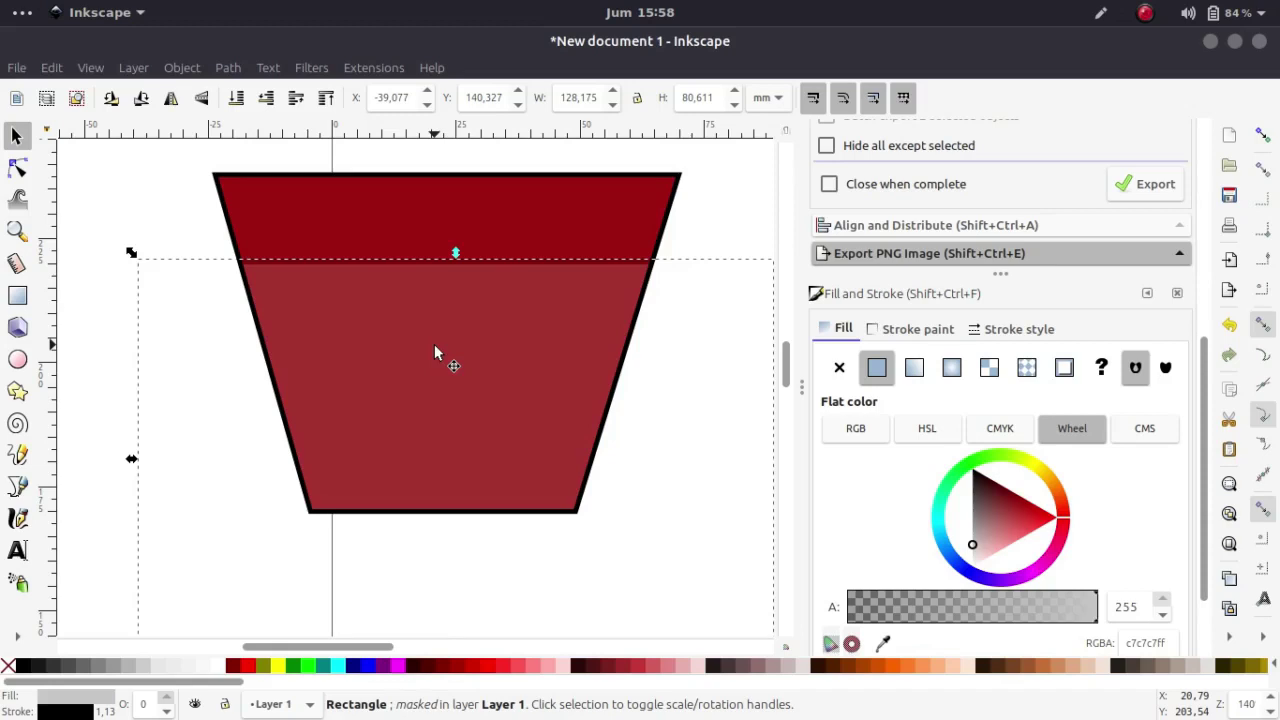
key("minus")
key("minus")
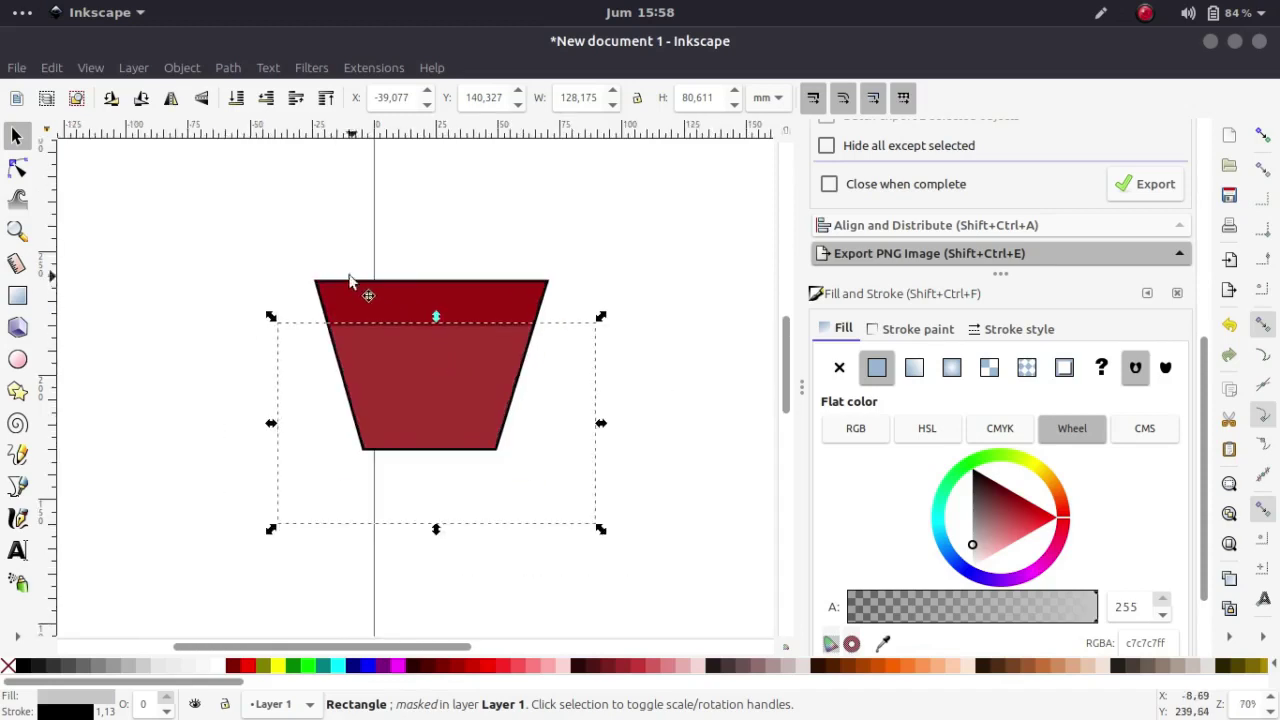
left_click(285, 262)
left_click(369, 366)
left_click(224, 354)
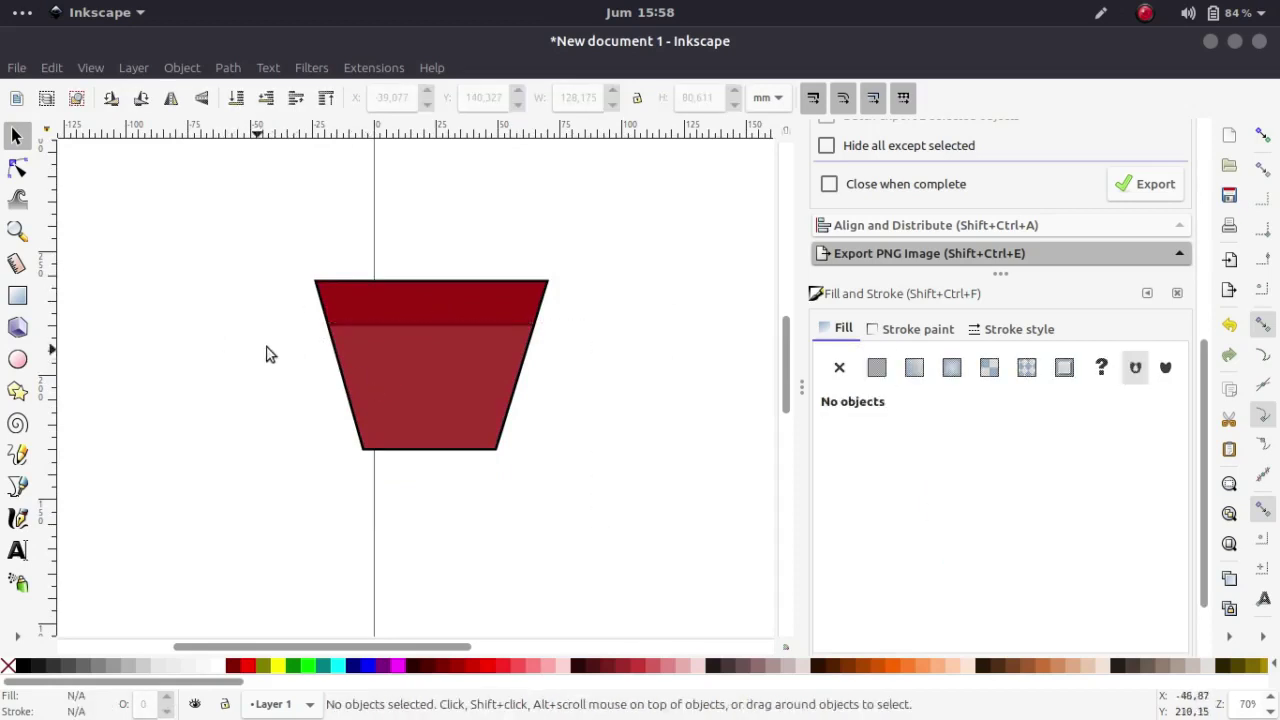
Delete the masked rectangle and the red trapezoid to clear the canvas.
key("minus")
key("minus")
left_click_drag(495, 365, 441, 345)
mouse_move(257, 255)
left_mouse_down()
mouse_move(459, 388)
mouse_move(502, 455)
mouse_move(452, 392)
mouse_move(458, 370)
mouse_move(552, 433)
left_mouse_up()
key("Delete")
key("plus")
key("minus")
key("plus")
Draw a circle of about 57.7 mm radius in the middle of the page and give it a flat fill.
left_click(17, 359)
left_click_drag(414, 307, 616, 508)
left_click(877, 367)
left_click_drag(702, 391, 651, 353)
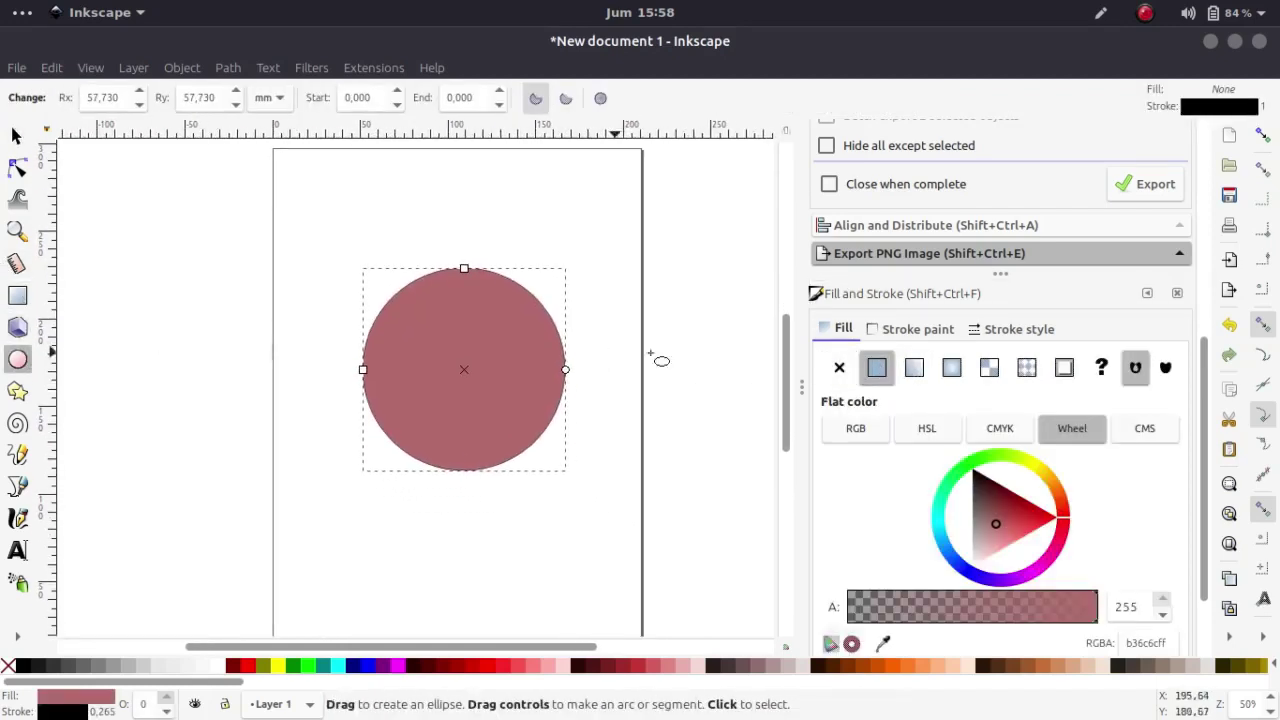
Change the circle's flat fill to golden yellow, d3ac41ff.
left_click_drag(983, 526, 960, 429)
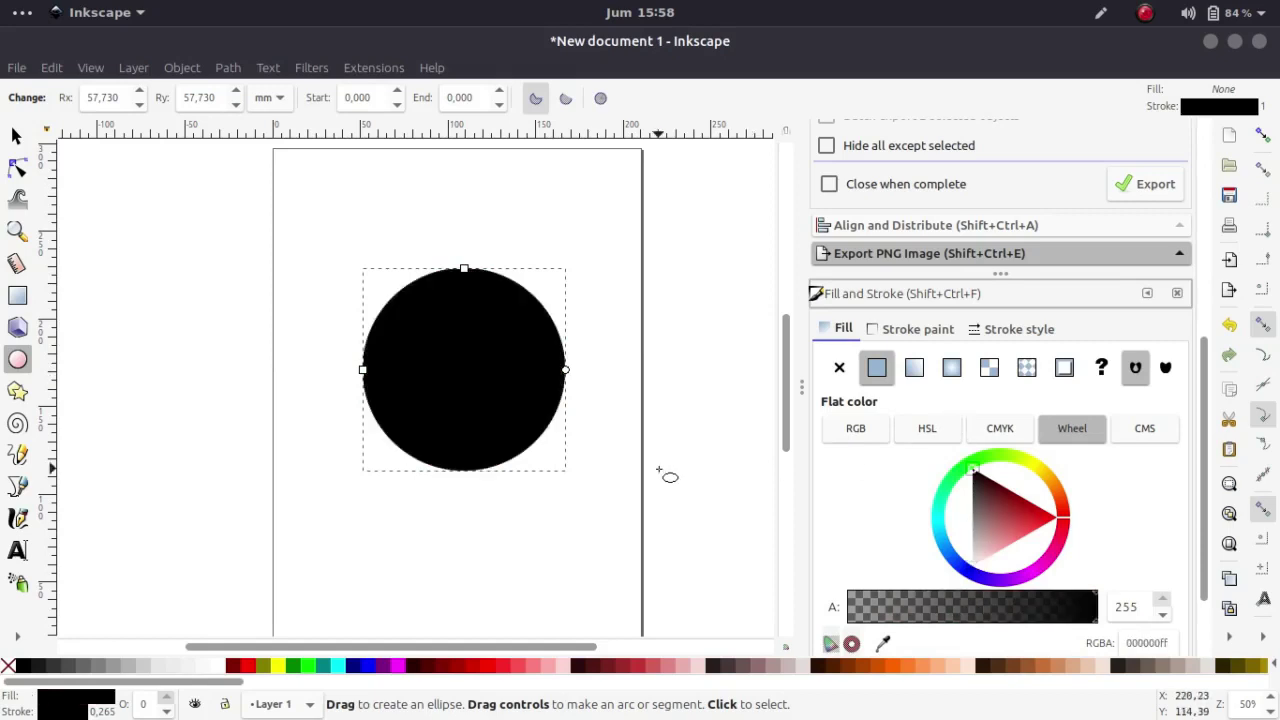
scroll(666, 471, "right", 2)
left_click_drag(1018, 515, 991, 521)
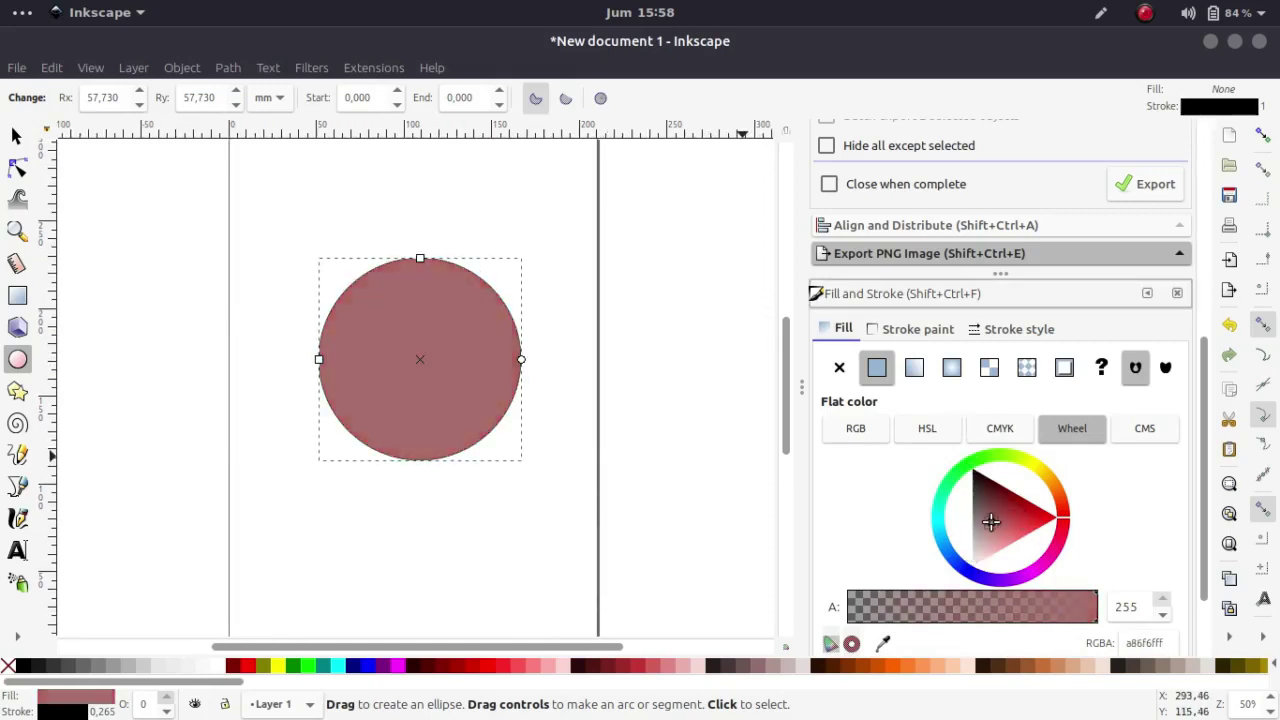
left_click(1046, 473)
left_click(1016, 505)
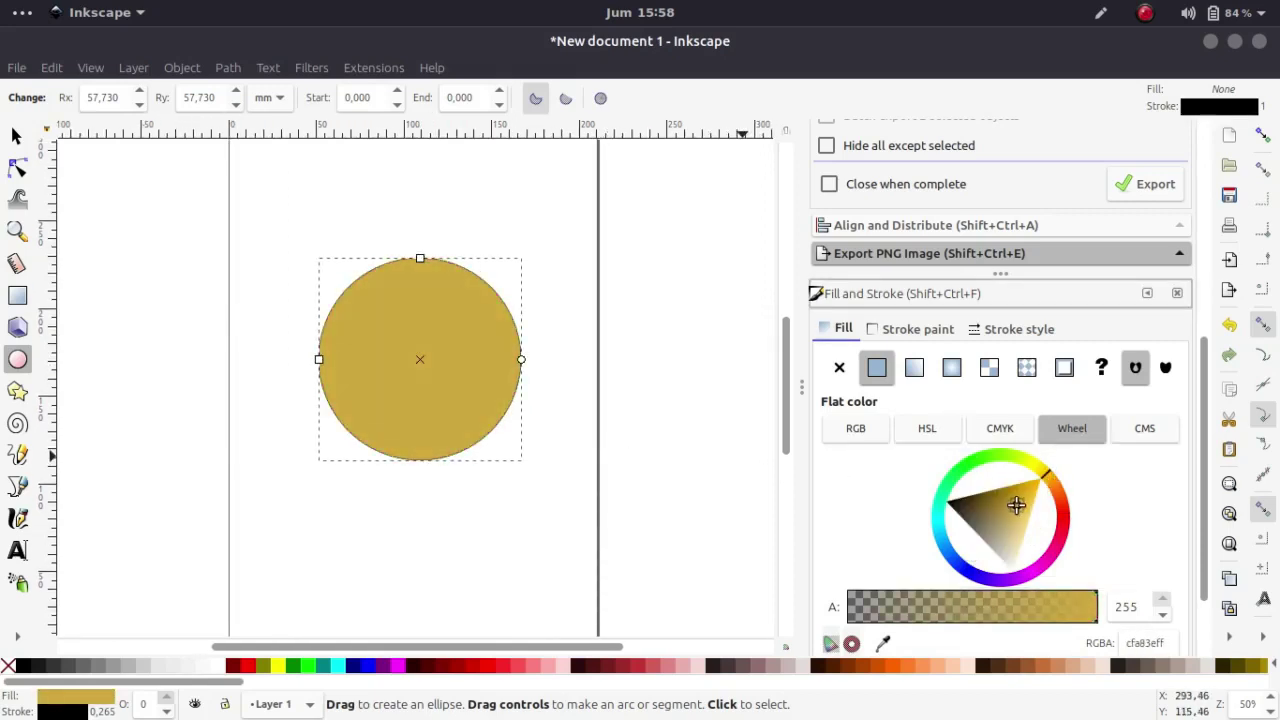
left_click(583, 373)
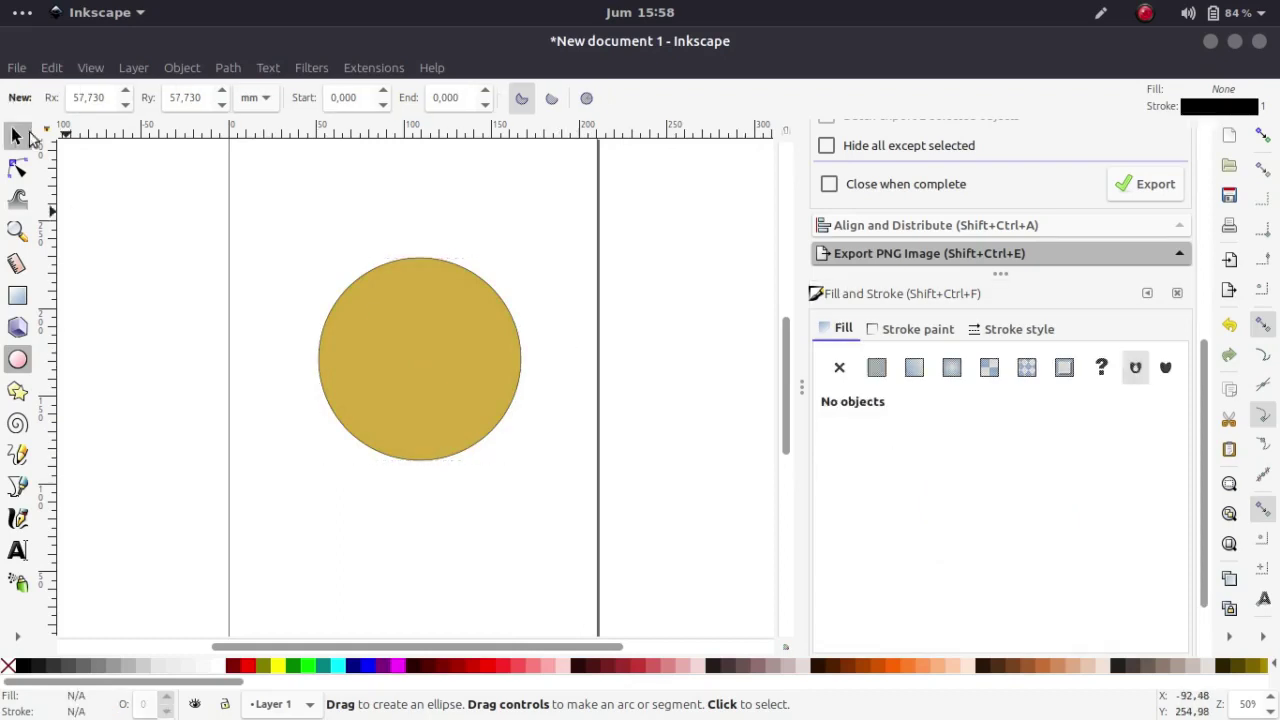
Duplicate the golden circle and scale the copy proportionally to about 91 mm across.
left_click(17, 136)
key("plus")
left_click(545, 337)
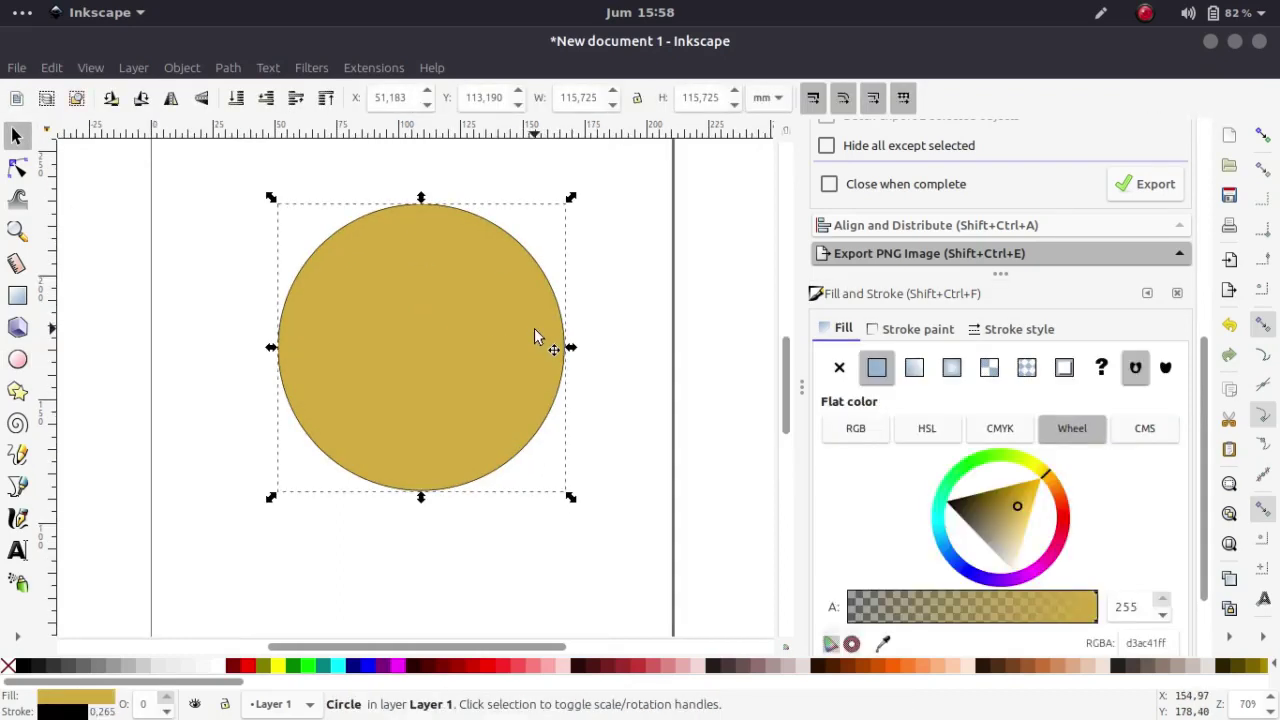
key("ctrl")
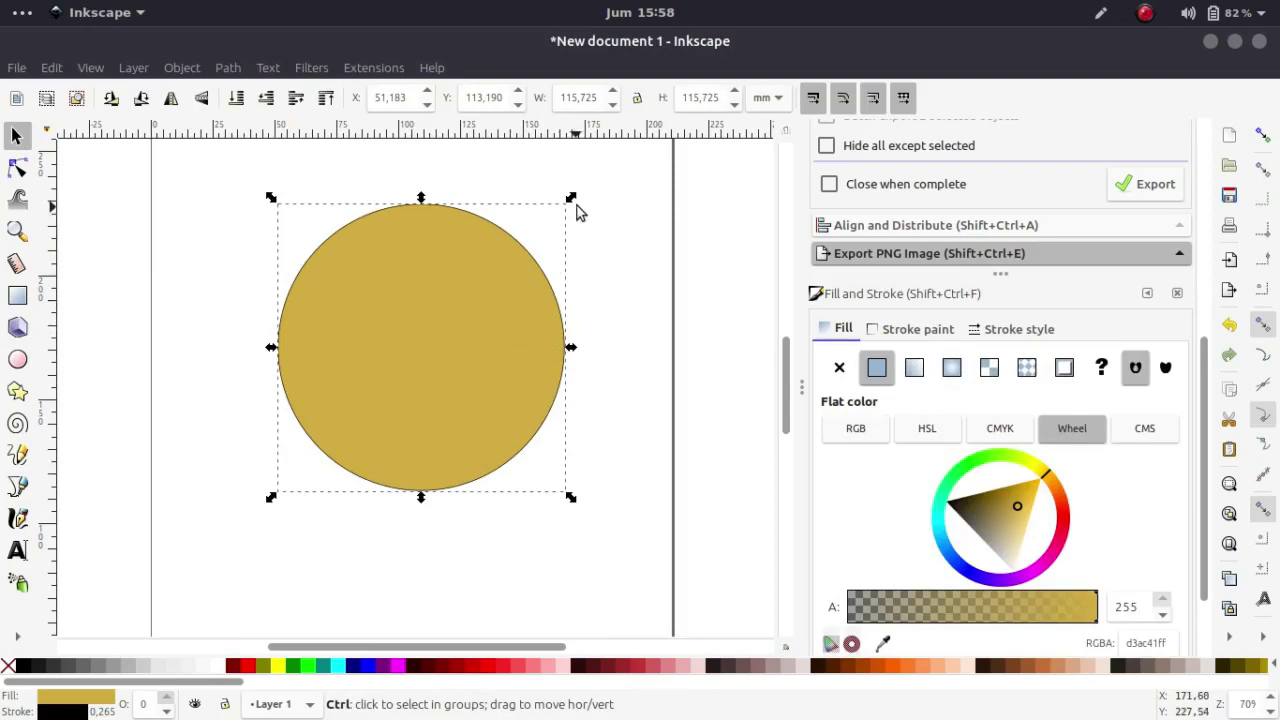
left_click_drag(569, 200, 571, 234)
Move the smaller circle to about X 39, Y 127 mm, overlapping the large circle's left side.
left_click_drag(469, 297, 413, 296)
left_click_drag(480, 224, 485, 217)
key("ctrl+z")
Change the smaller circle's flat fill to a lighter yellow than the large circle.
left_click(586, 266)
left_click(380, 320)
left_click(1029, 519)
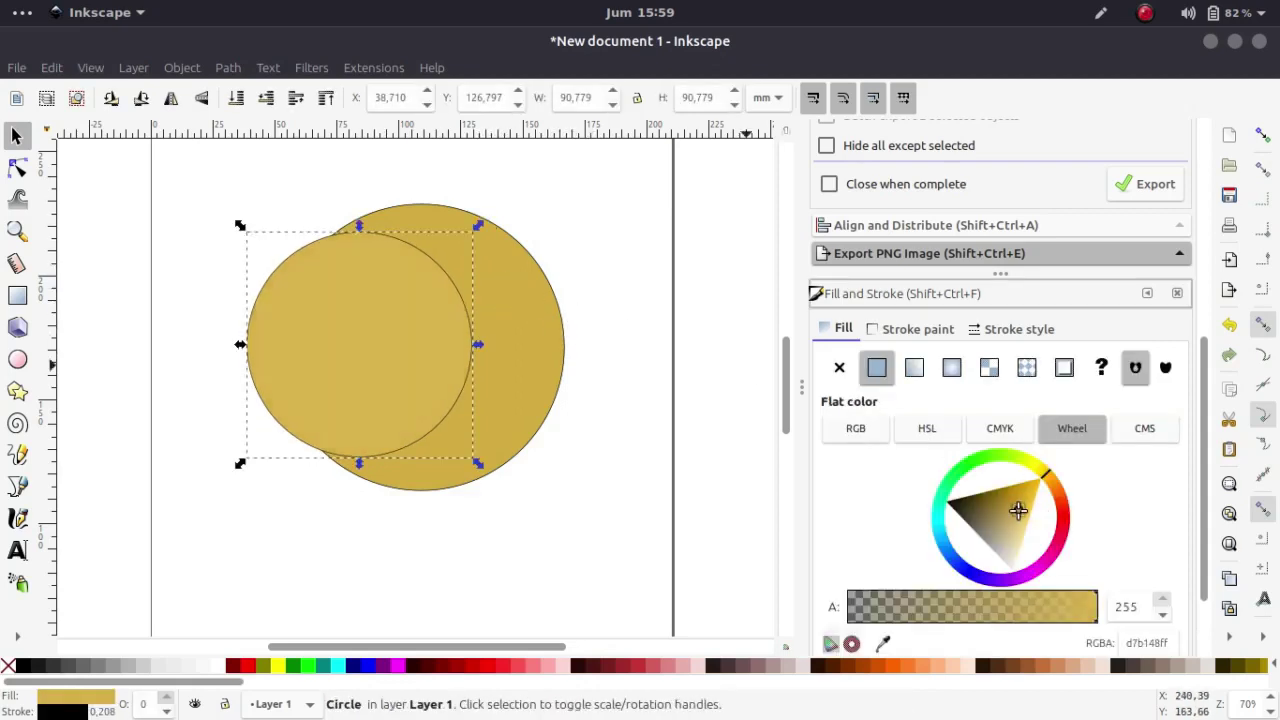
left_click(595, 392)
Try to clip the large golden circle with the smaller lighter circle, and undo the clip.
left_click(523, 346)
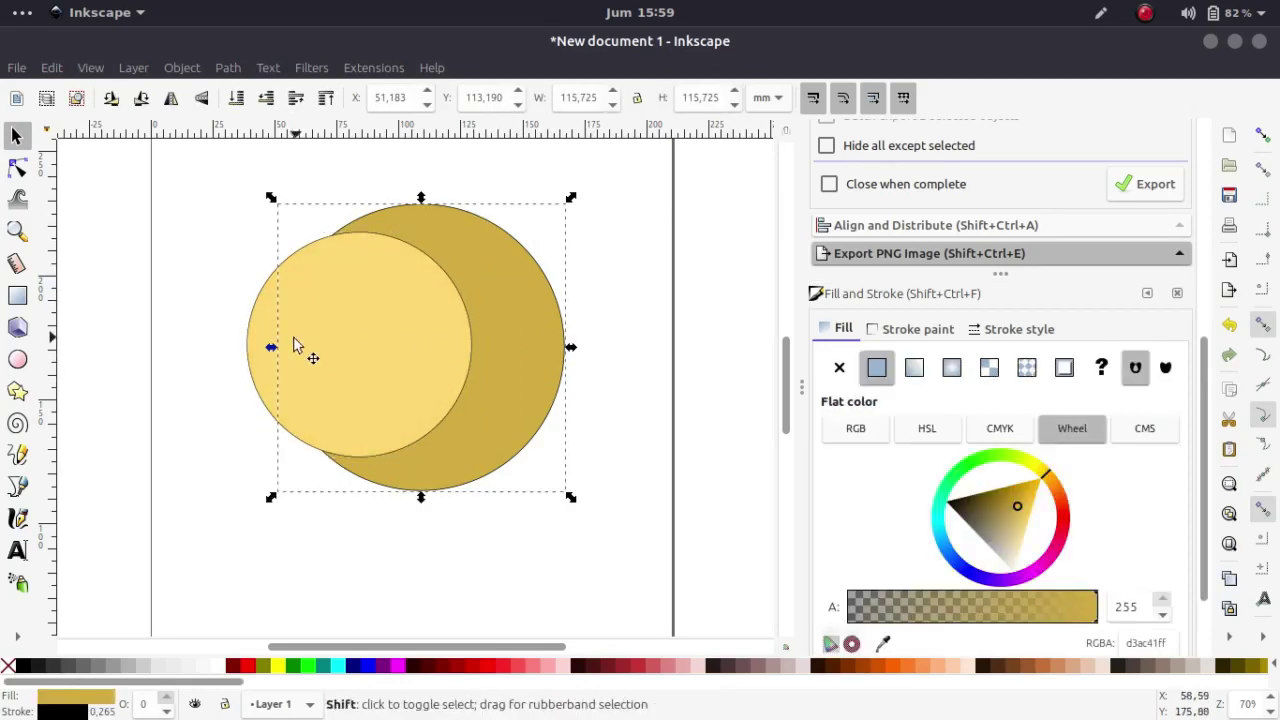
left_click(283, 342, "shift")
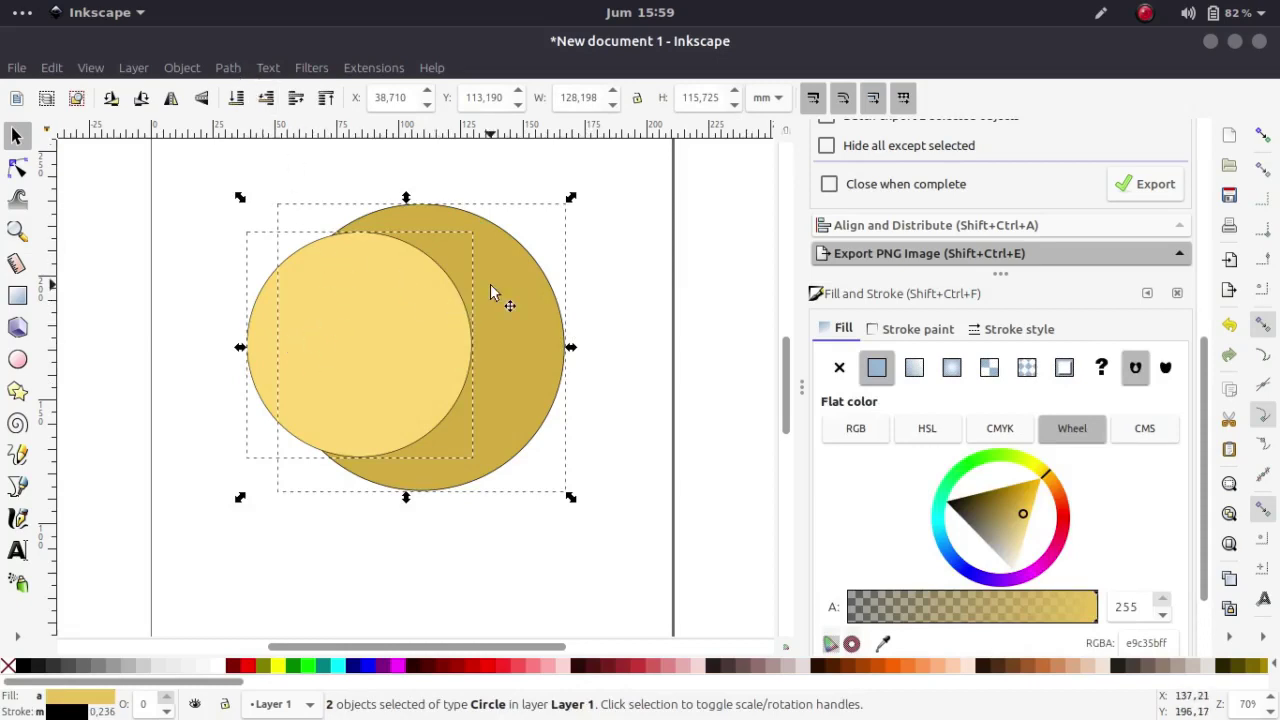
right_click(465, 306)
left_click(519, 662)
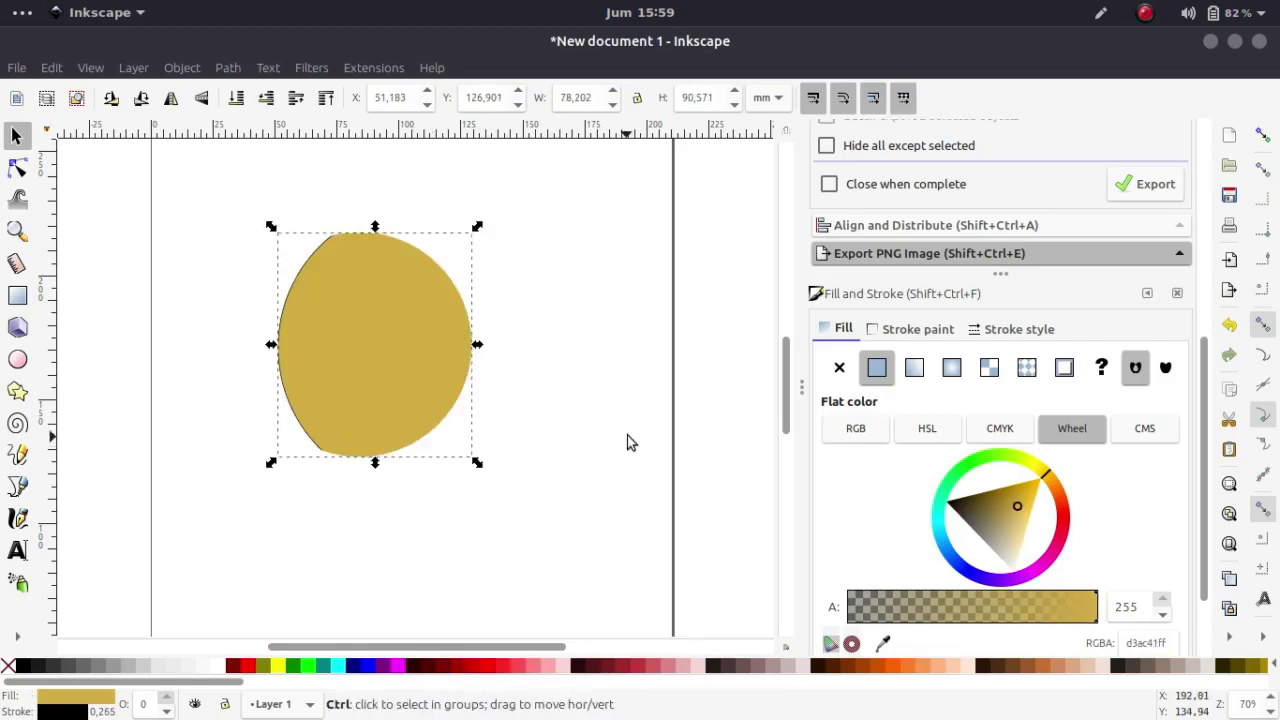
key("ctrl+z")
Duplicate the large golden circle and use the copy to clip the smaller lighter circle.
left_click(433, 356)
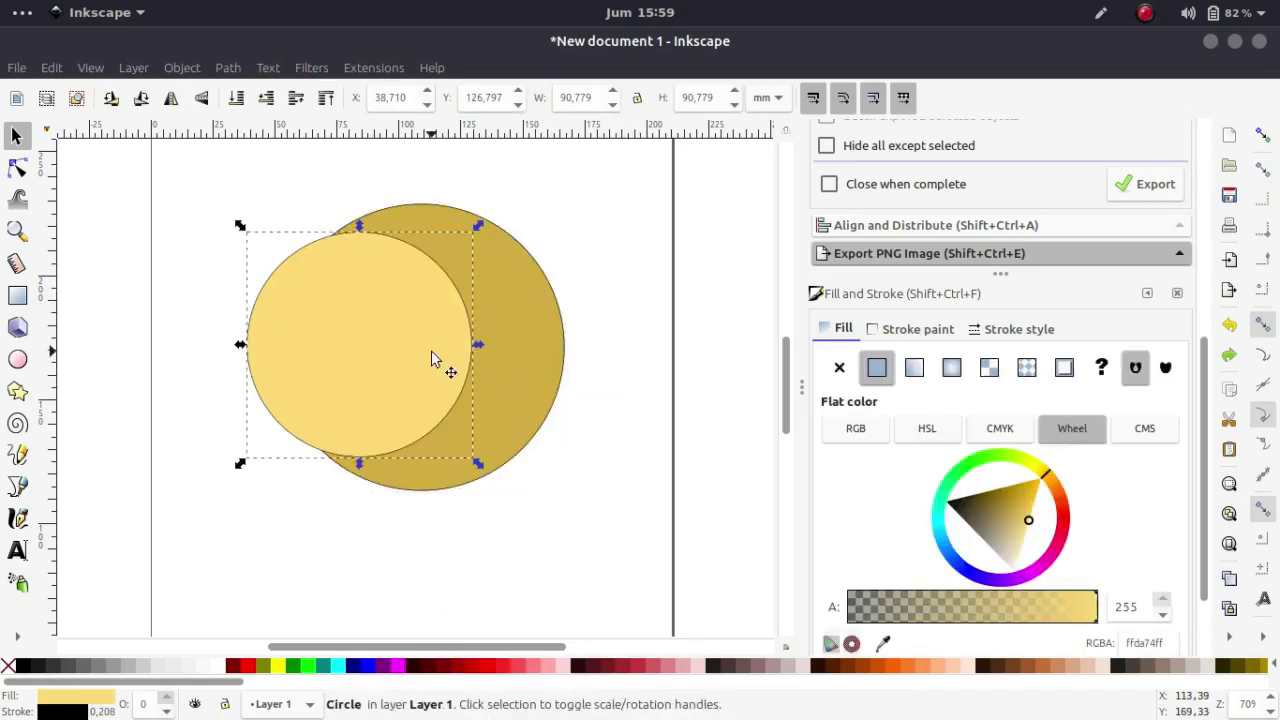
right_click(531, 305)
left_click(630, 400)
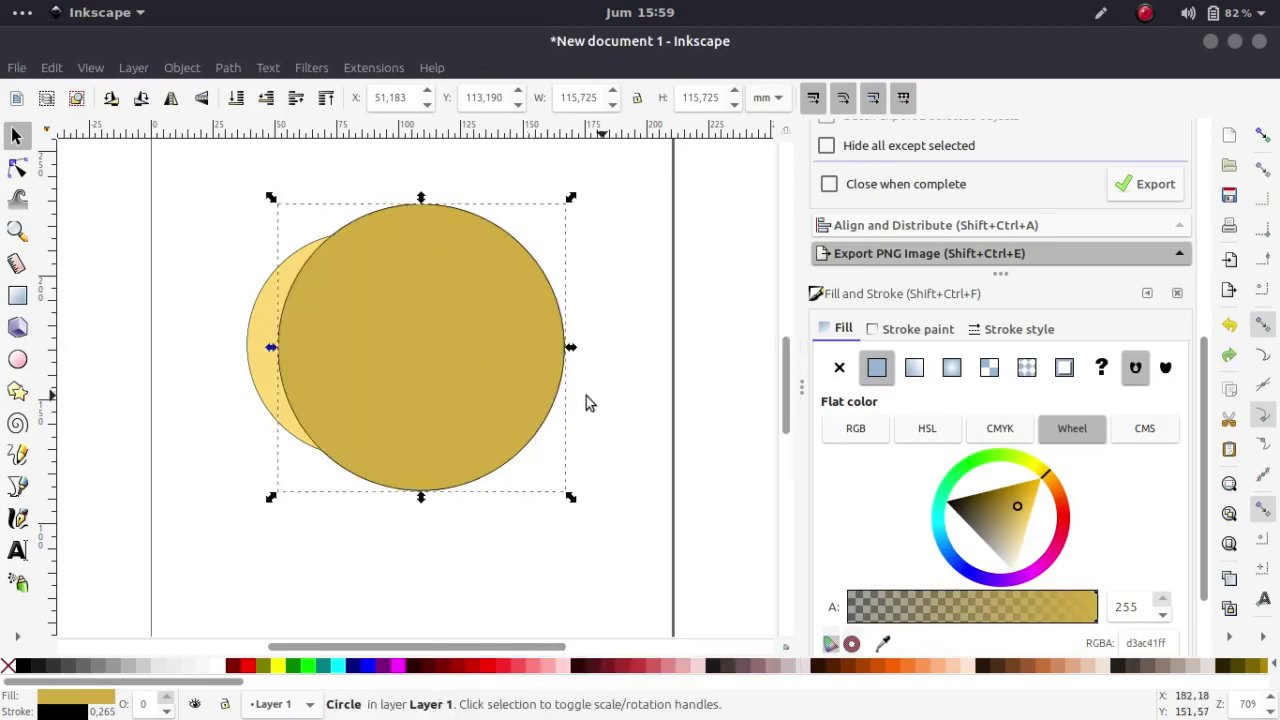
left_click(268, 303, "shift")
right_click(270, 302)
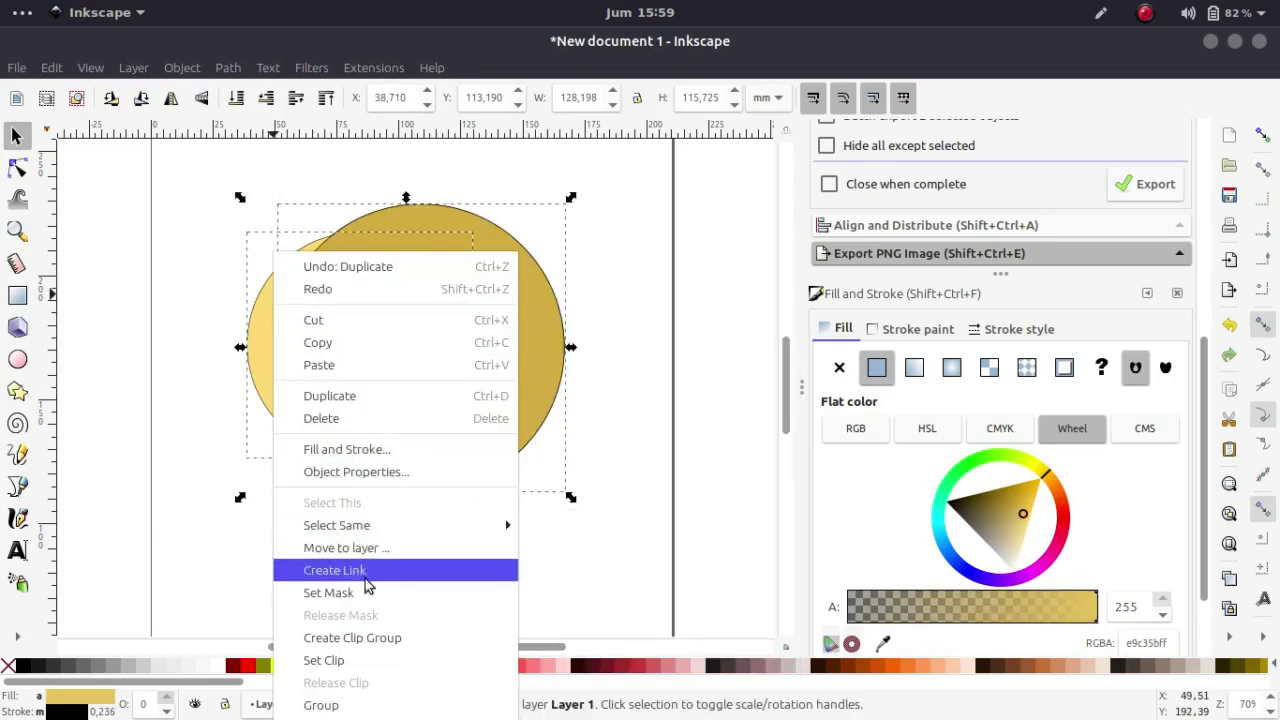
left_click(358, 658)
left_click(598, 400)
Remove the stroke paint from the large golden circle and the clipped lighter circle.
left_click(513, 318)
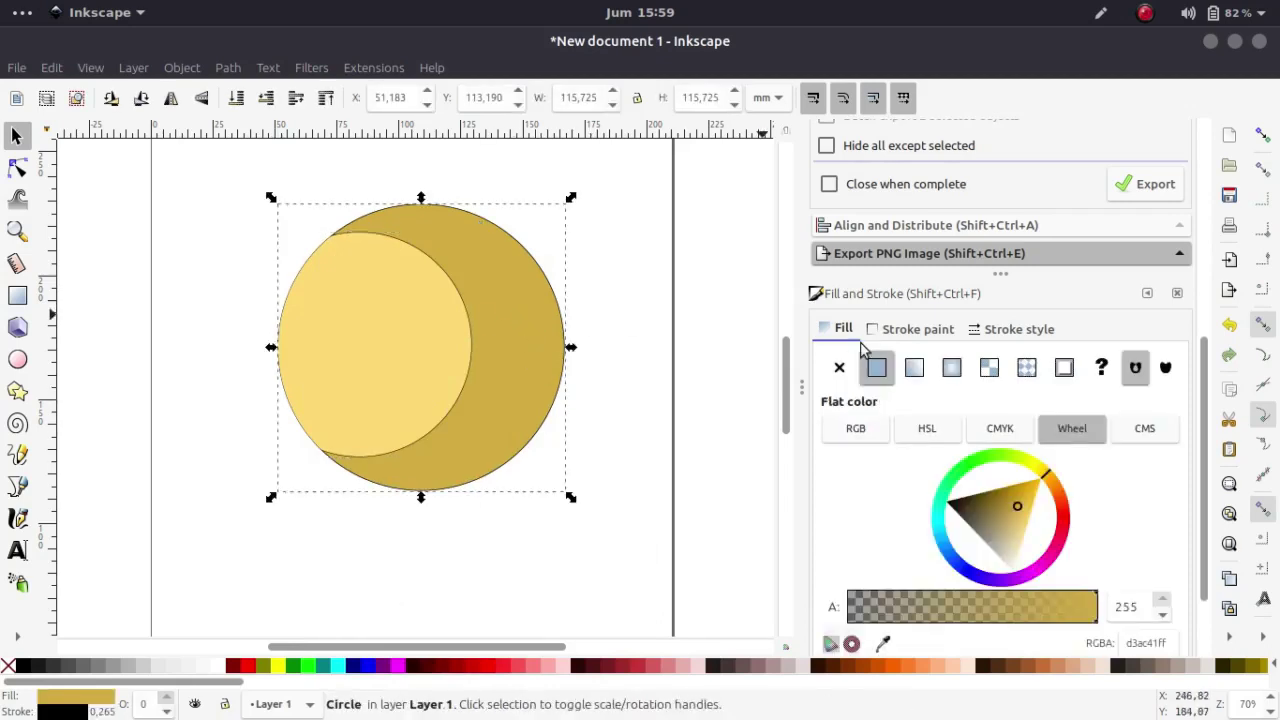
left_click(918, 328)
left_click(839, 367)
left_click(437, 330)
left_click(637, 363)
Examine the two clipped circles at page view and at 50% zoom.
key("5")
key("2")
left_click_drag(600, 190, 262, 530)
key("5")
key("2")
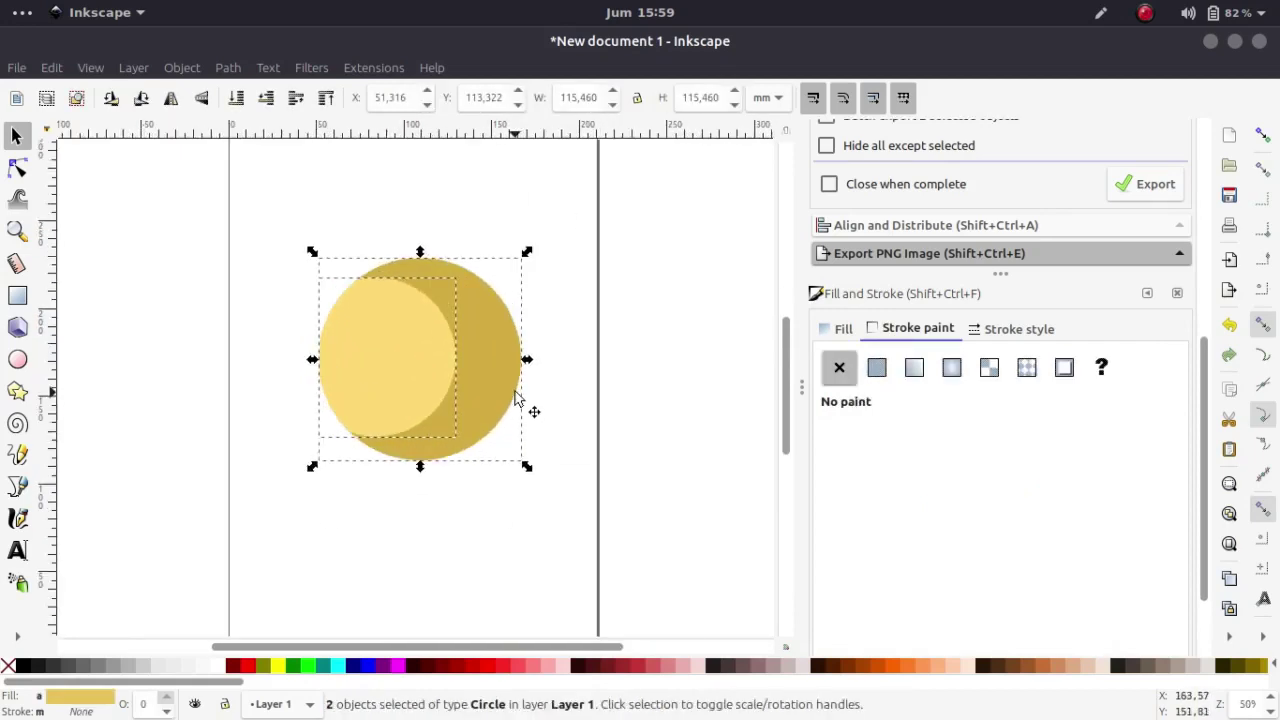
key("5")
key("2")
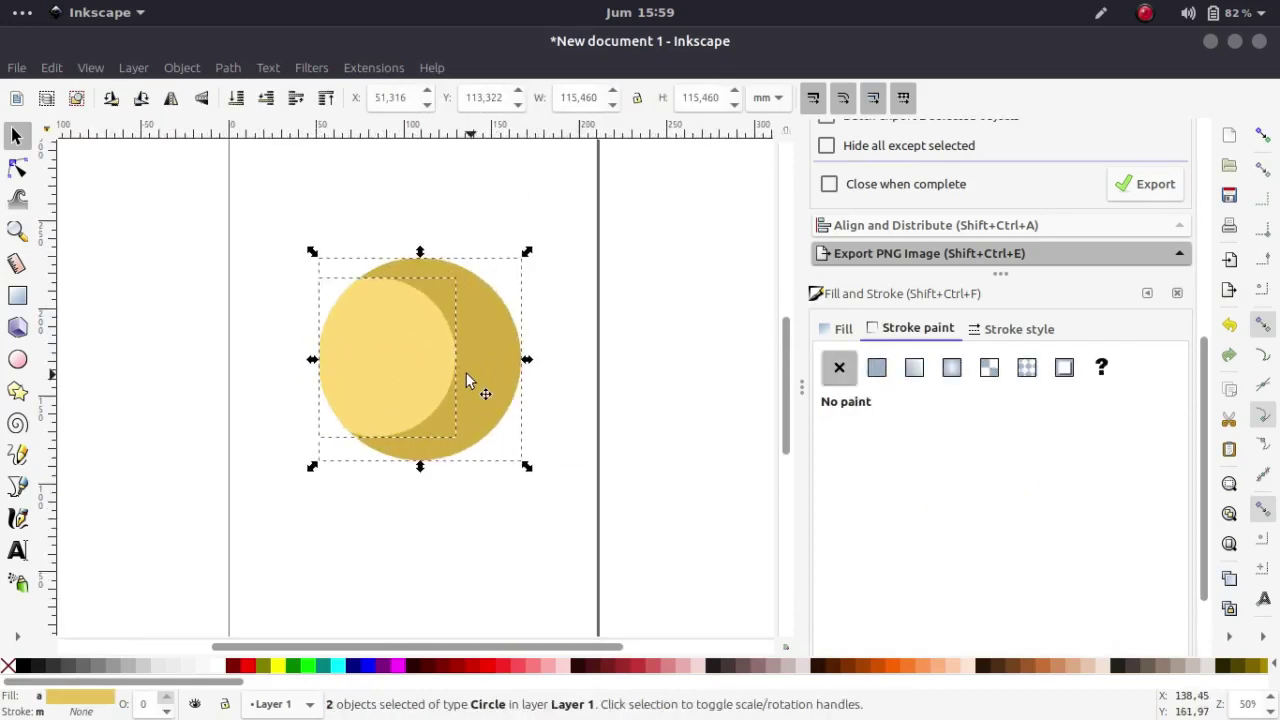
key("5")
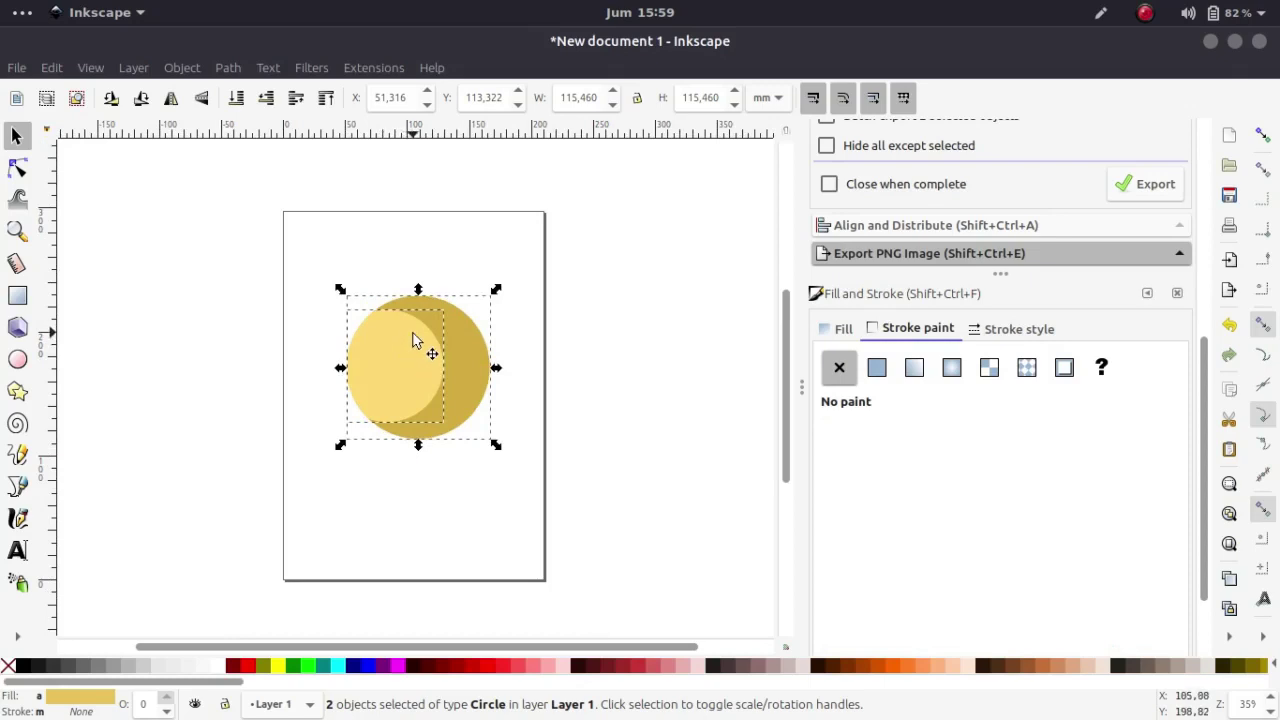
key("2")
left_click(562, 337)
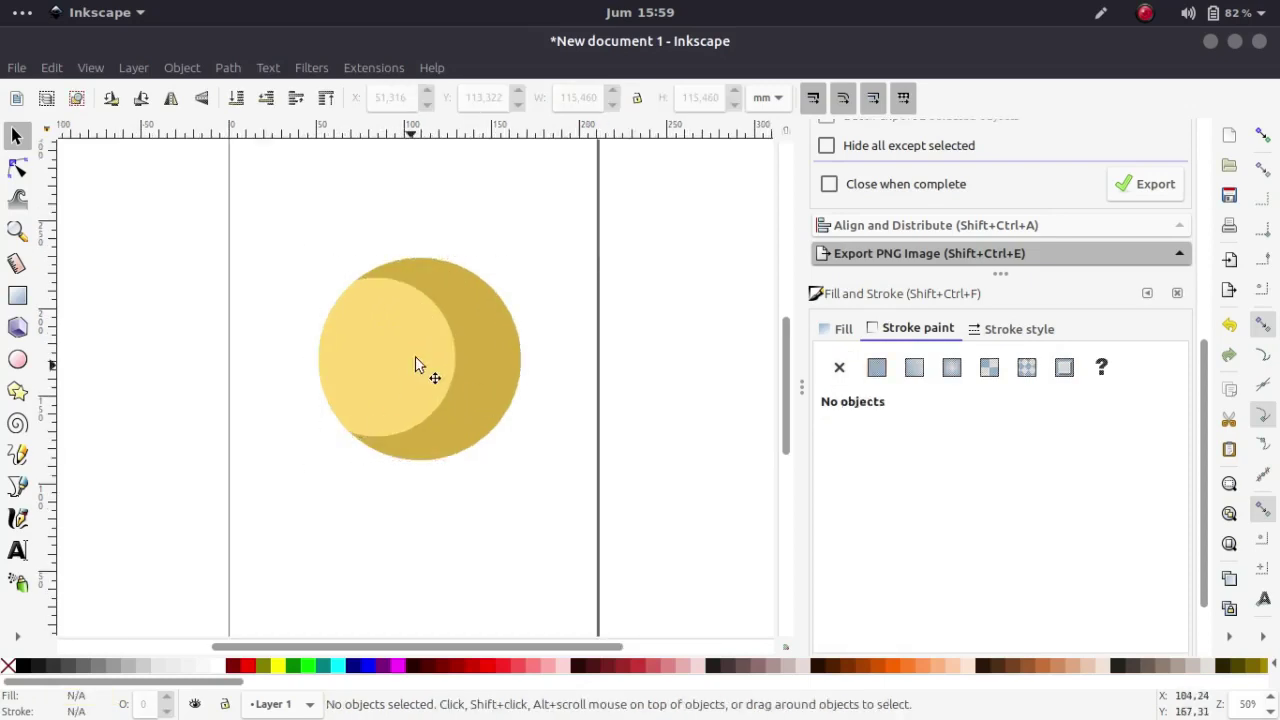
Draw an unfilled circle about 54 mm across over the lower-left edge of the golden circles.
left_click(431, 348)
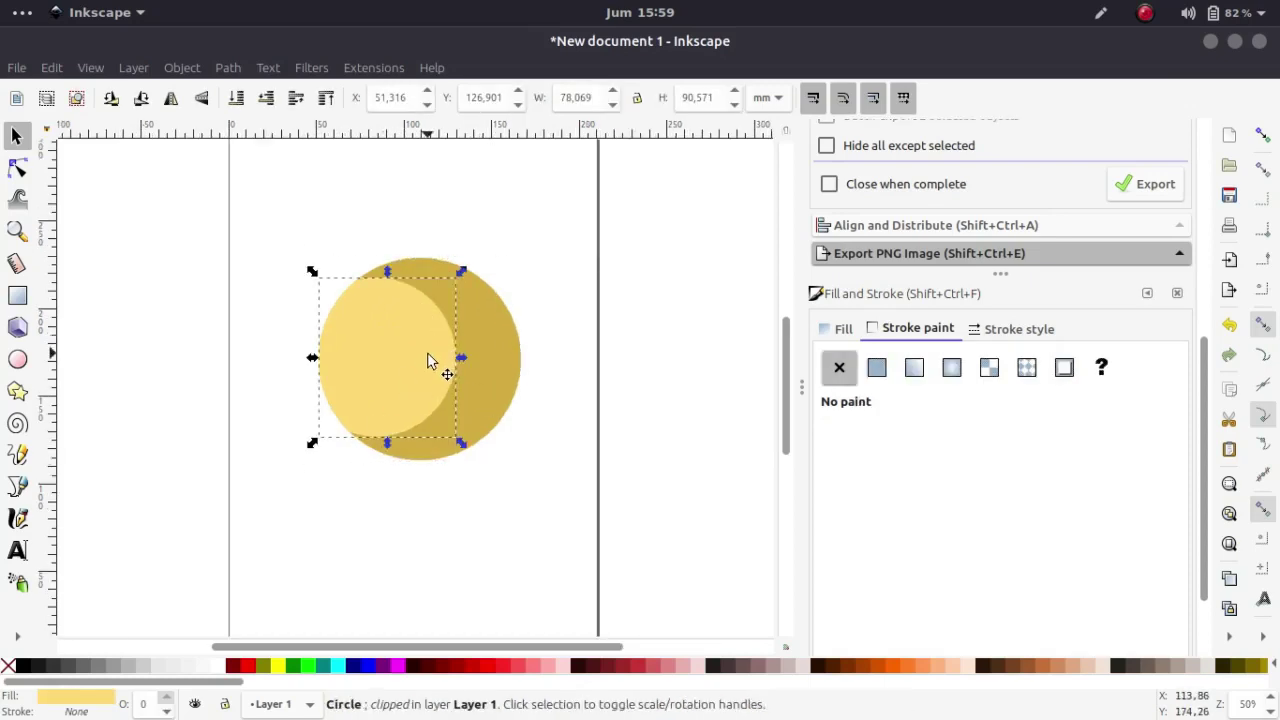
left_click(440, 352)
left_click(430, 357)
scroll(460, 349, "up", 2)
left_click(18, 359)
mouse_move(195, 395)
left_mouse_down()
mouse_move(316, 481)
mouse_move(397, 566)
mouse_move(385, 585)
left_mouse_up()
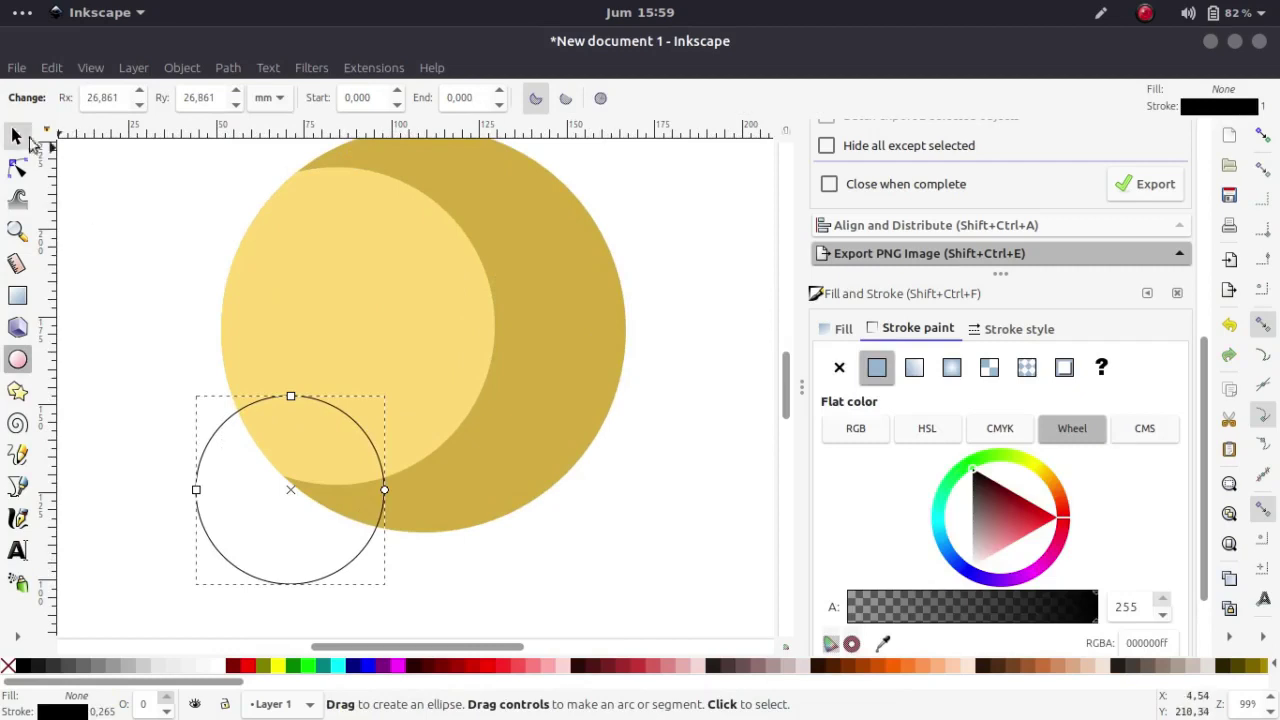
Try to clip the already clipped lighter circle with the new outline circle, and undo the clip.
left_click(16, 135)
left_click(420, 295)
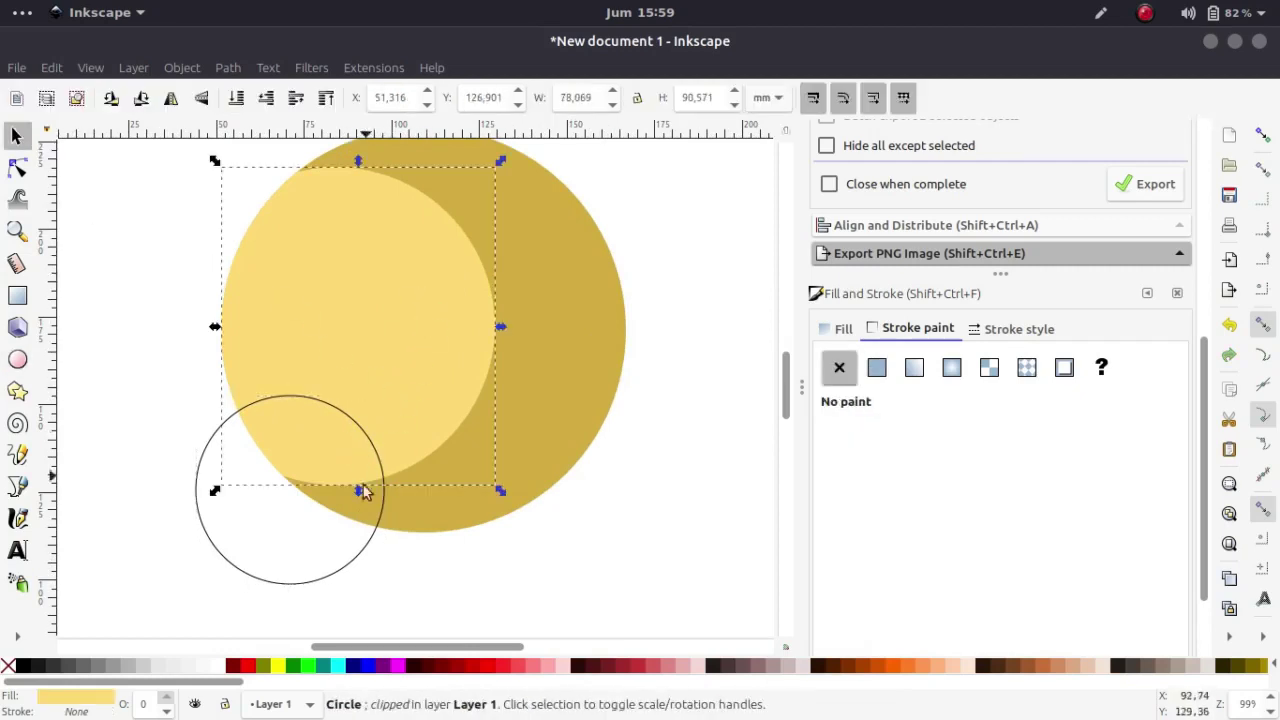
left_click(369, 553, "shift")
right_click(366, 551)
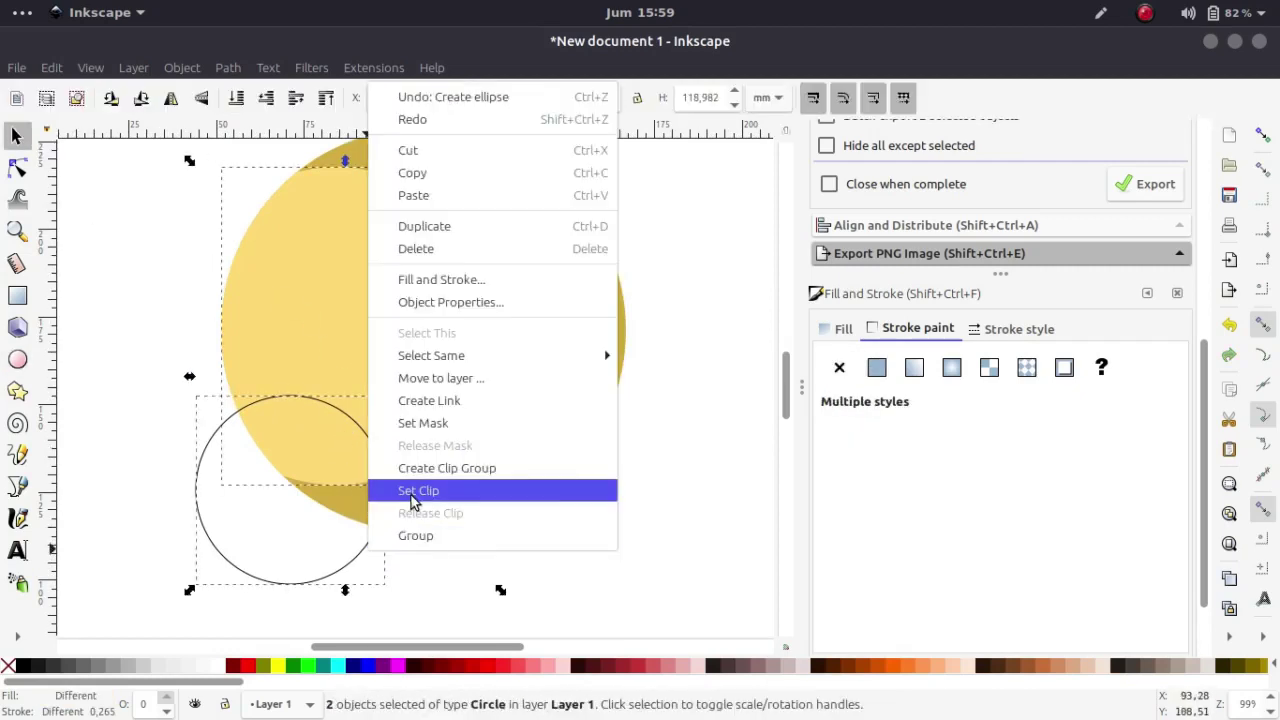
left_click(413, 491)
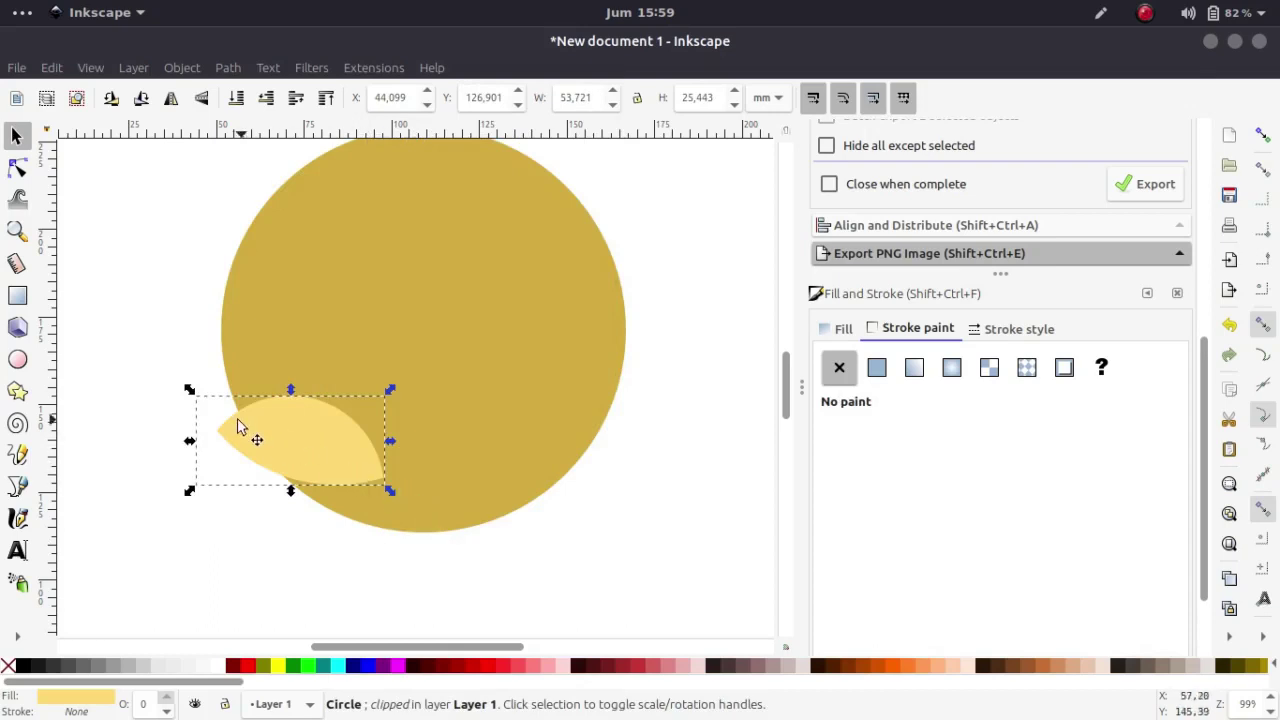
key("ctrl+z")
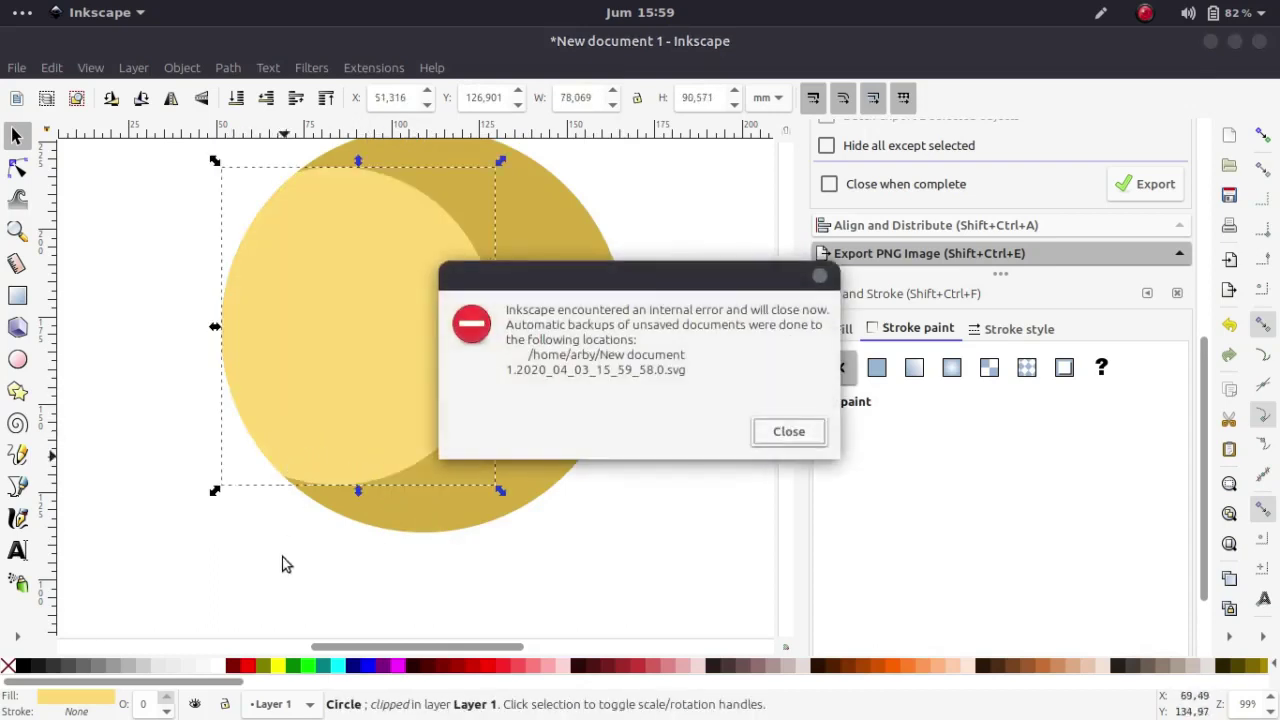
Close the crash message and open the autosaved backup New document 1.2020_04_03_15_59_58.0.svg from the home folder.
left_click(789, 433)
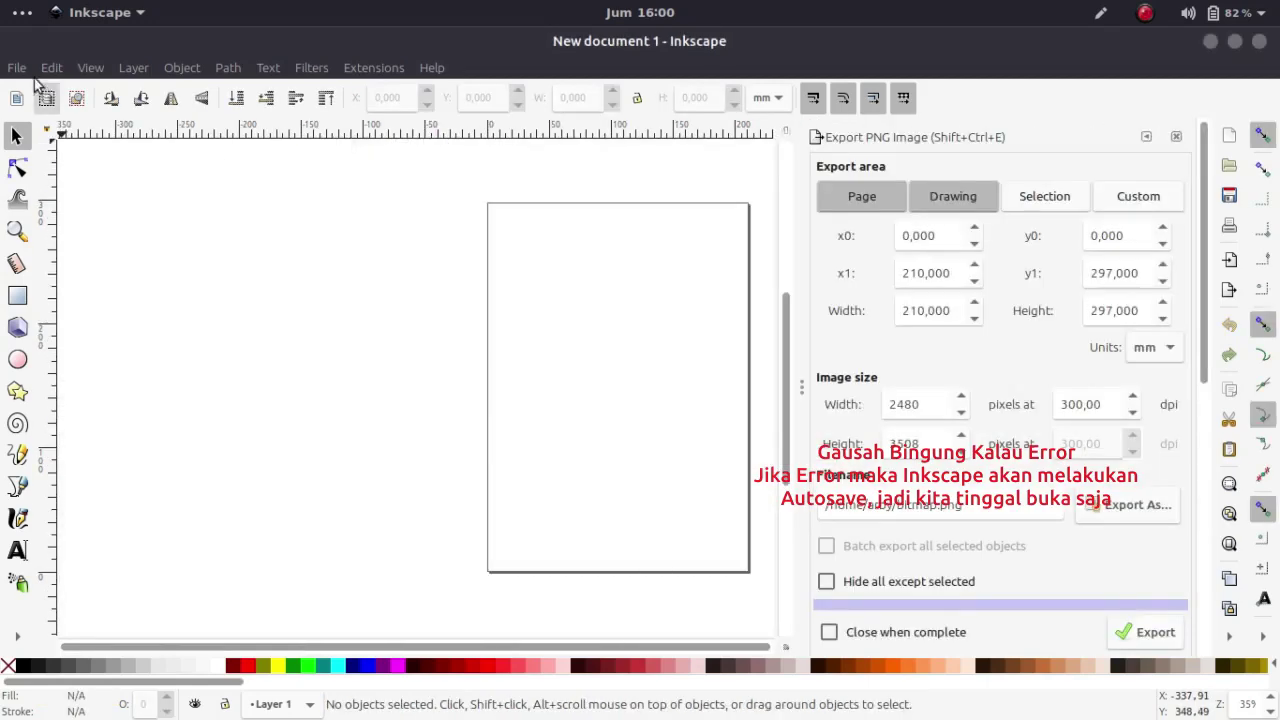
left_click(16, 67)
left_click(49, 135)
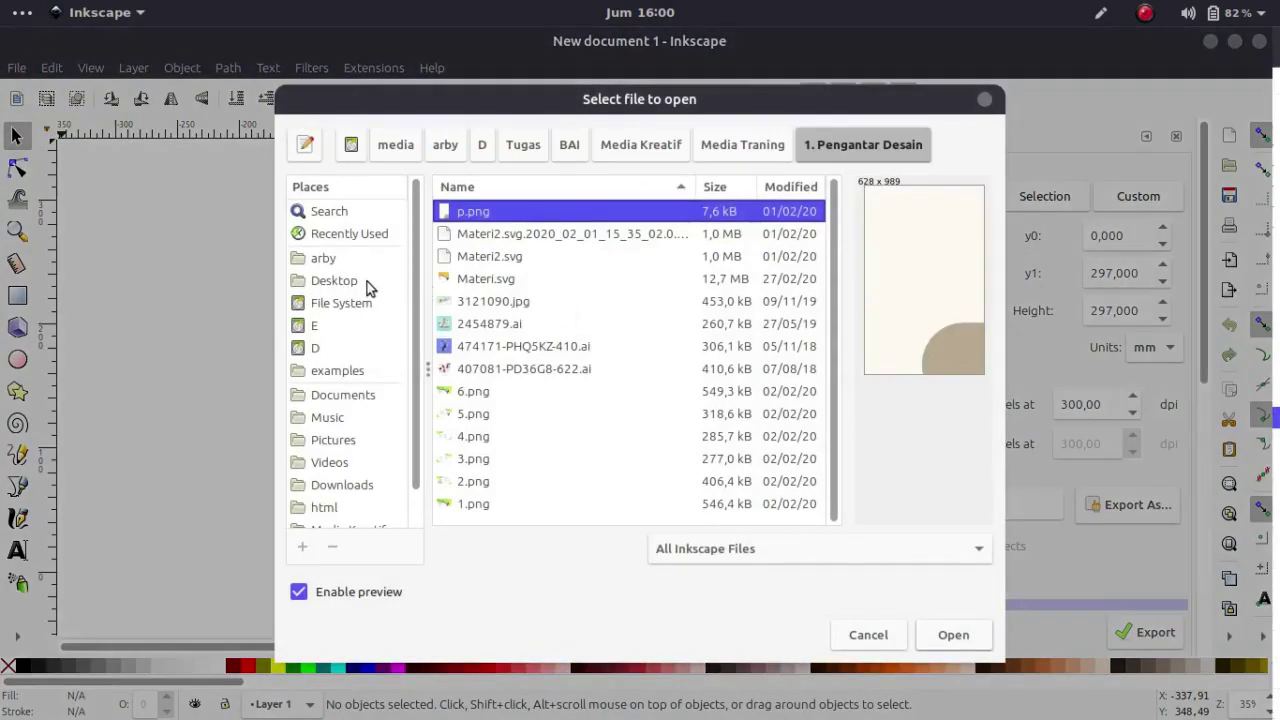
left_click(335, 261)
scroll(556, 355, "down", 2)
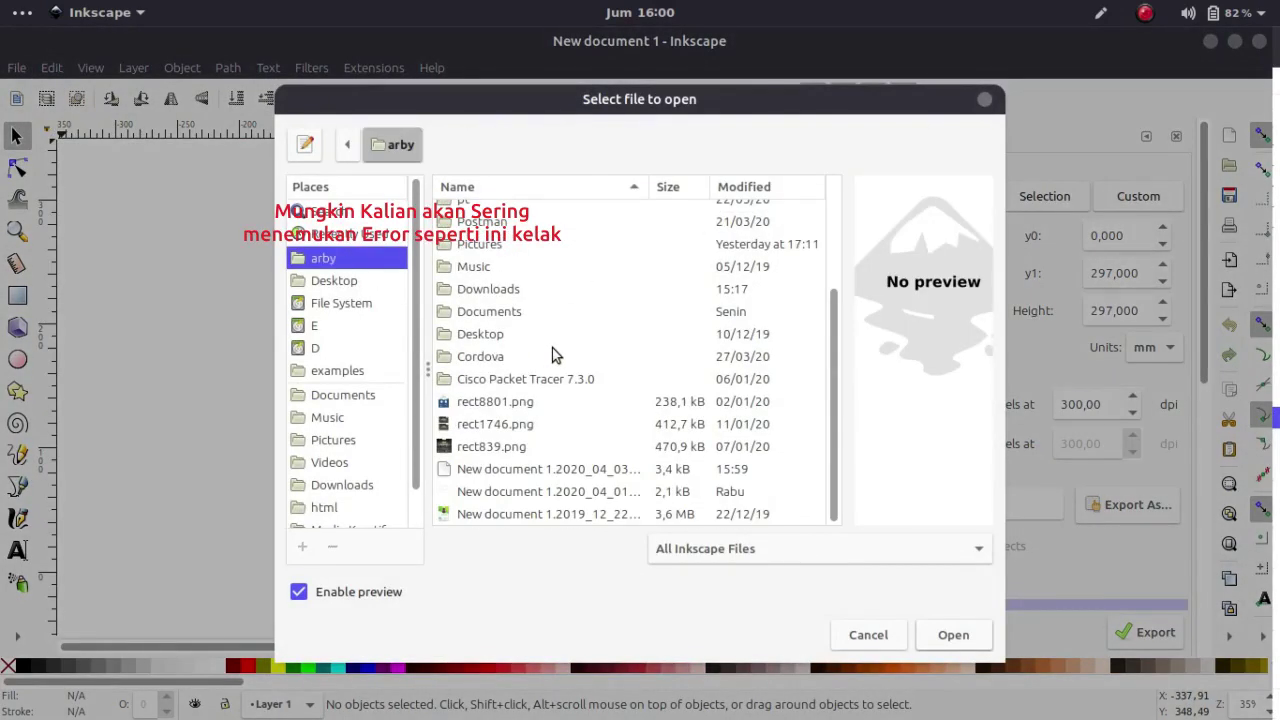
left_click(521, 492)
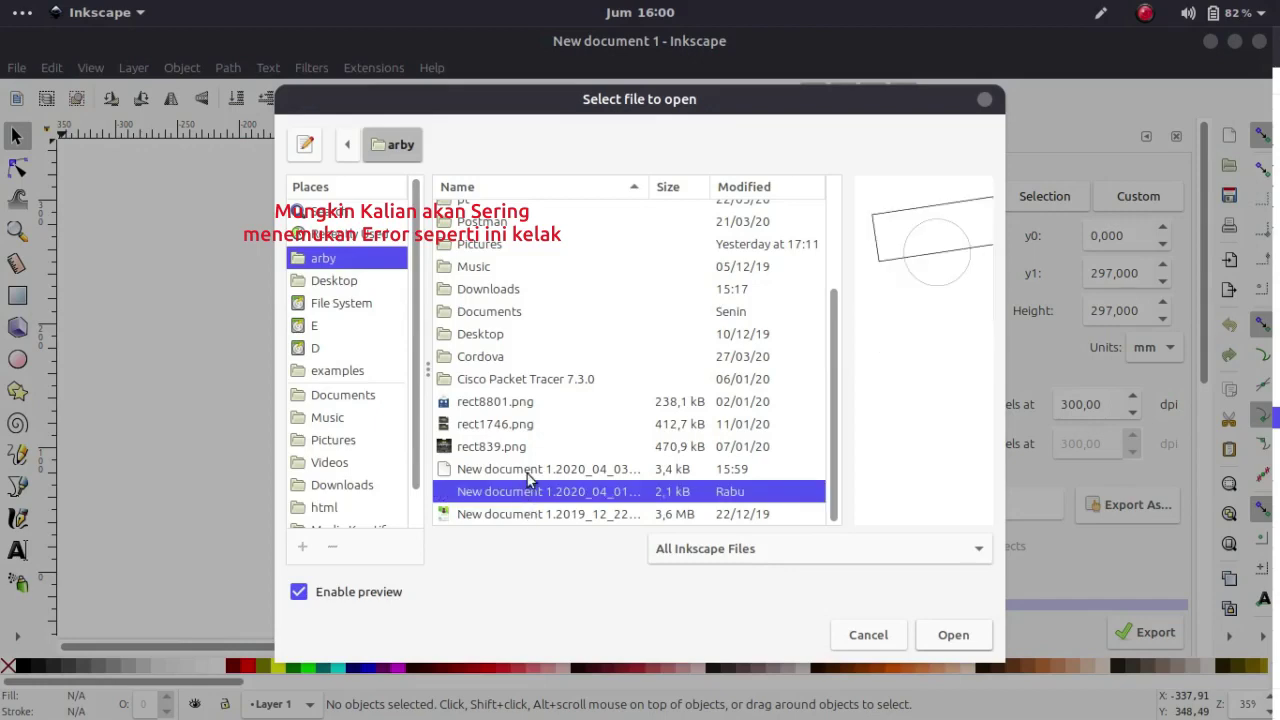
left_click(533, 469)
left_click(953, 634)
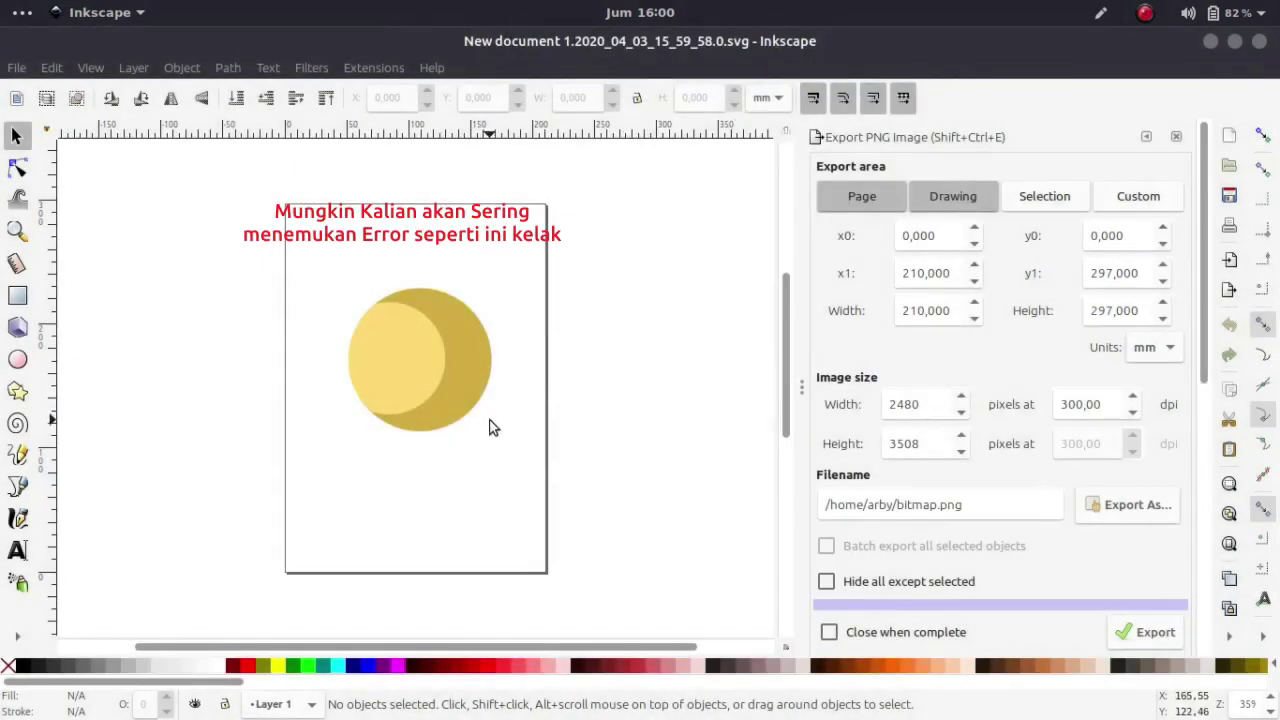
Draw an unfilled circle about 42 mm across over the lower-left edge of the golden circles.
scroll(490, 428, "up", 4)
left_click(17, 391)
left_click(17, 359)
left_click_drag(240, 354, 400, 529)
key("s")
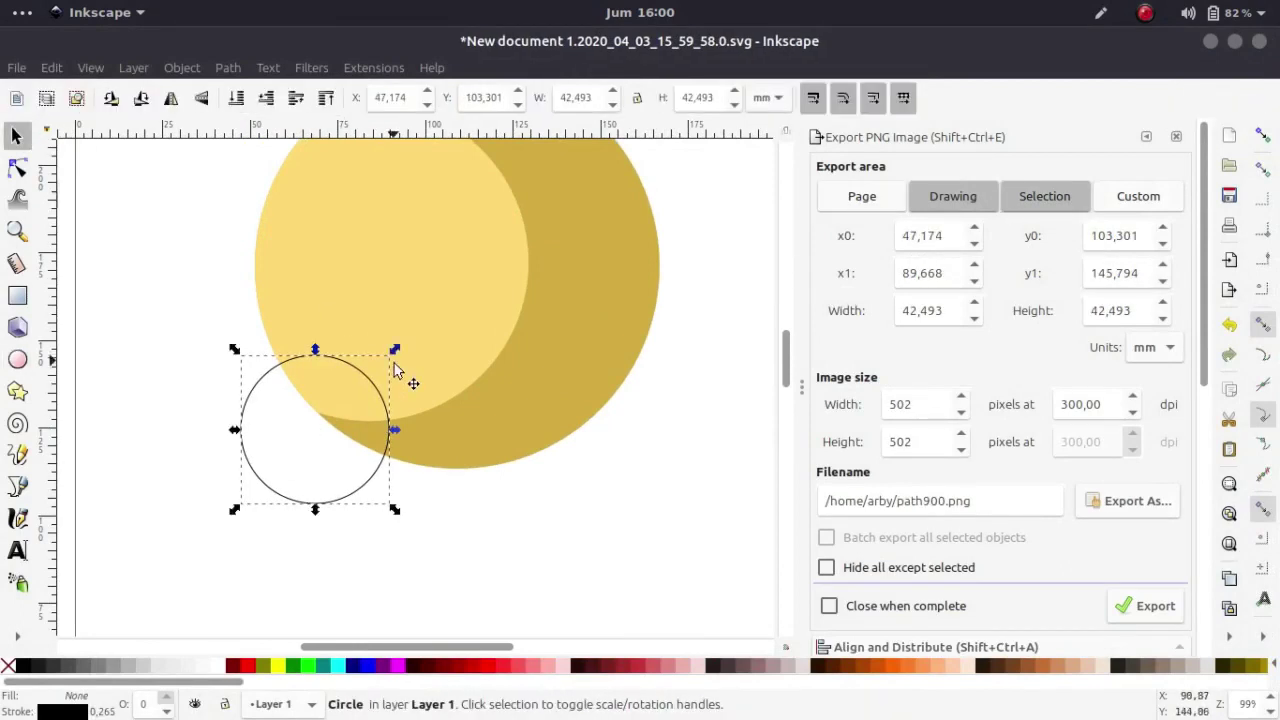
Draw a small unfilled ellipse about 14 by 11 mm inside the lighter circle.
left_click(425, 311)
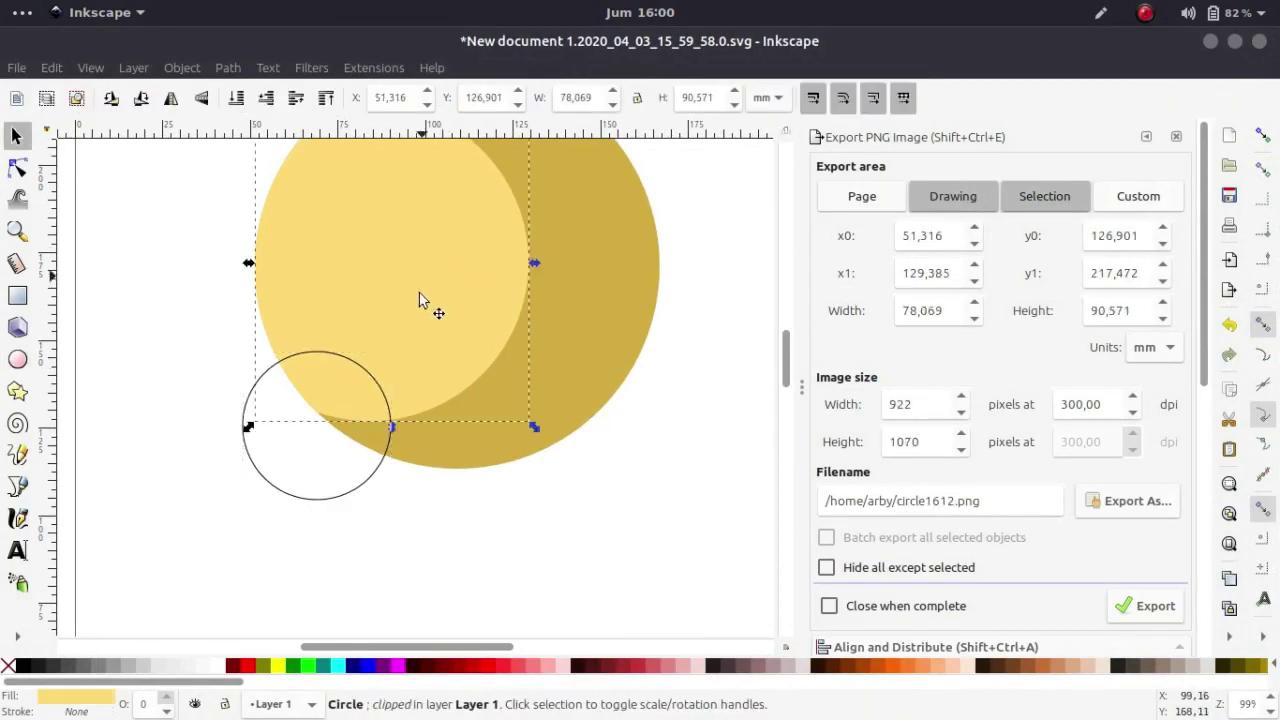
left_click_drag(438, 313, 476, 400)
scroll(434, 371, "up", 1)
scroll(460, 389, "down", 1)
scroll(476, 401, "up", 1)
scroll(476, 401, "down", 1)
key("e")
mouse_move(473, 348)
left_mouse_down()
mouse_move(542, 399)
mouse_move(522, 385)
left_mouse_up()
key("s")
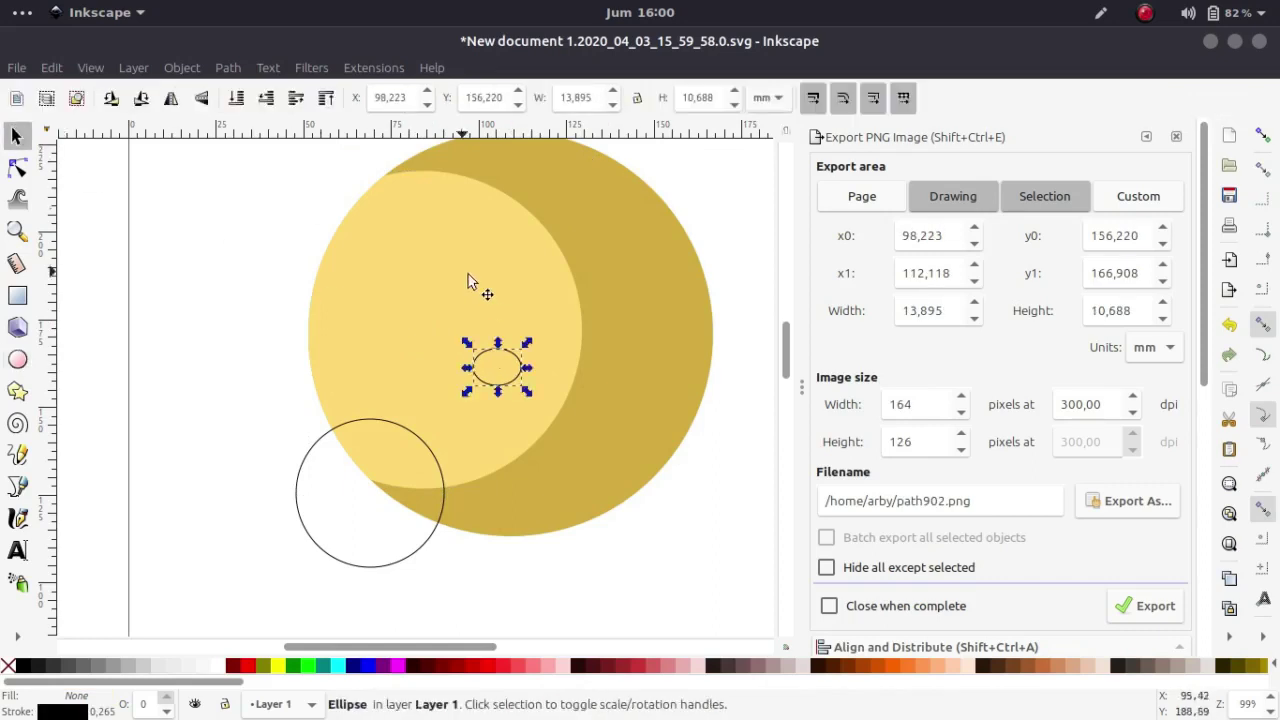
Group the small ellipse with the clipped lighter circle.
left_click(491, 260, "shift")
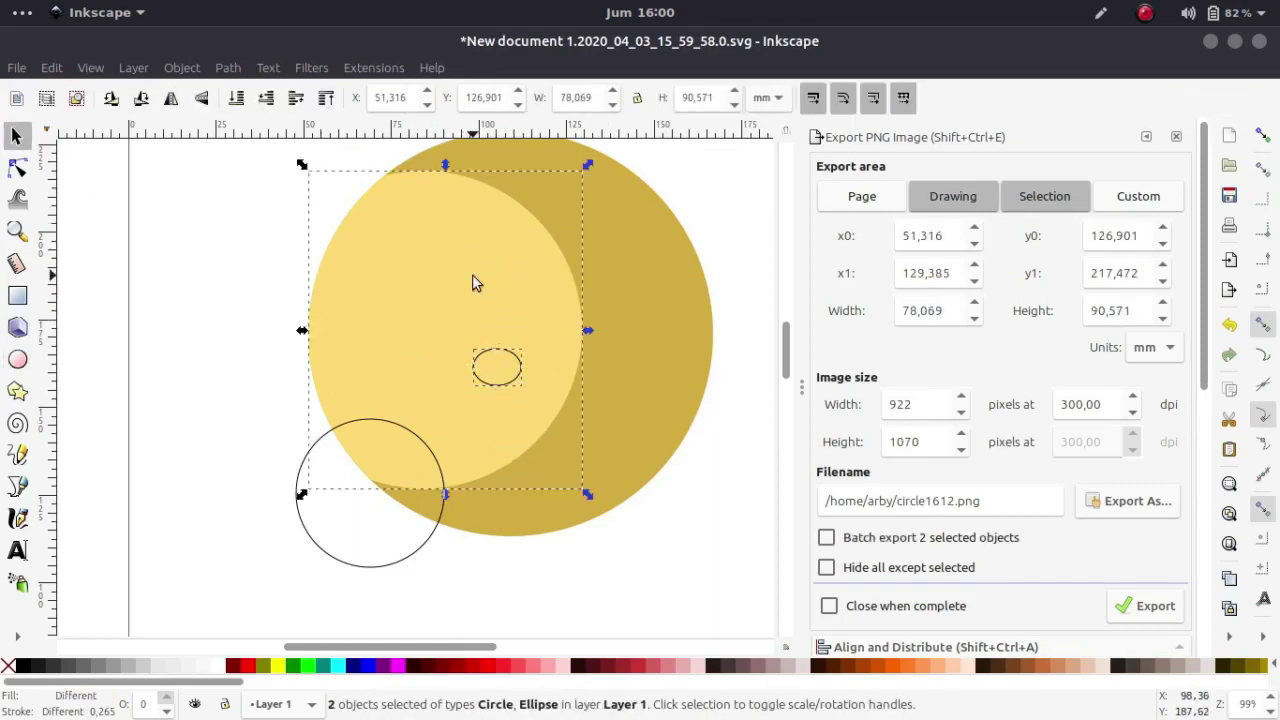
right_click(473, 277)
left_click(572, 700)
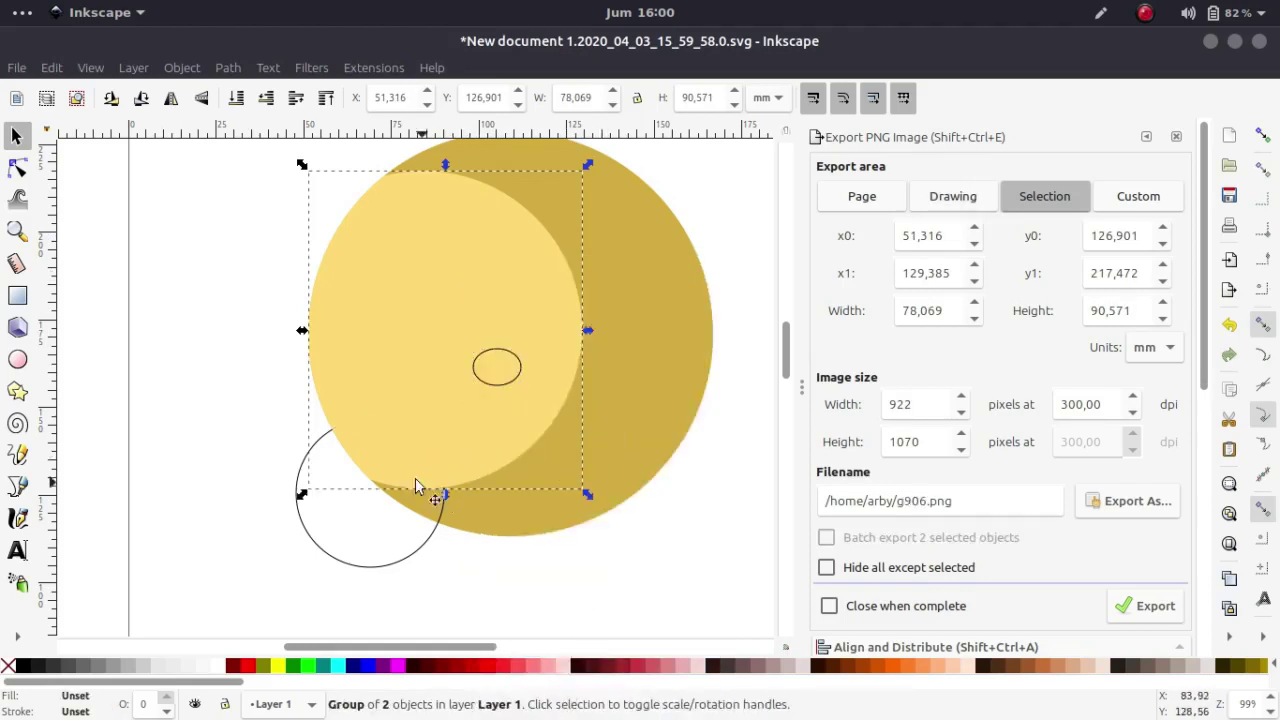
Try to clip the ellipse-and-circle group together with the outline circle, and undo the clip.
left_click(316, 450, "shift")
right_click(316, 450)
left_click(398, 412)
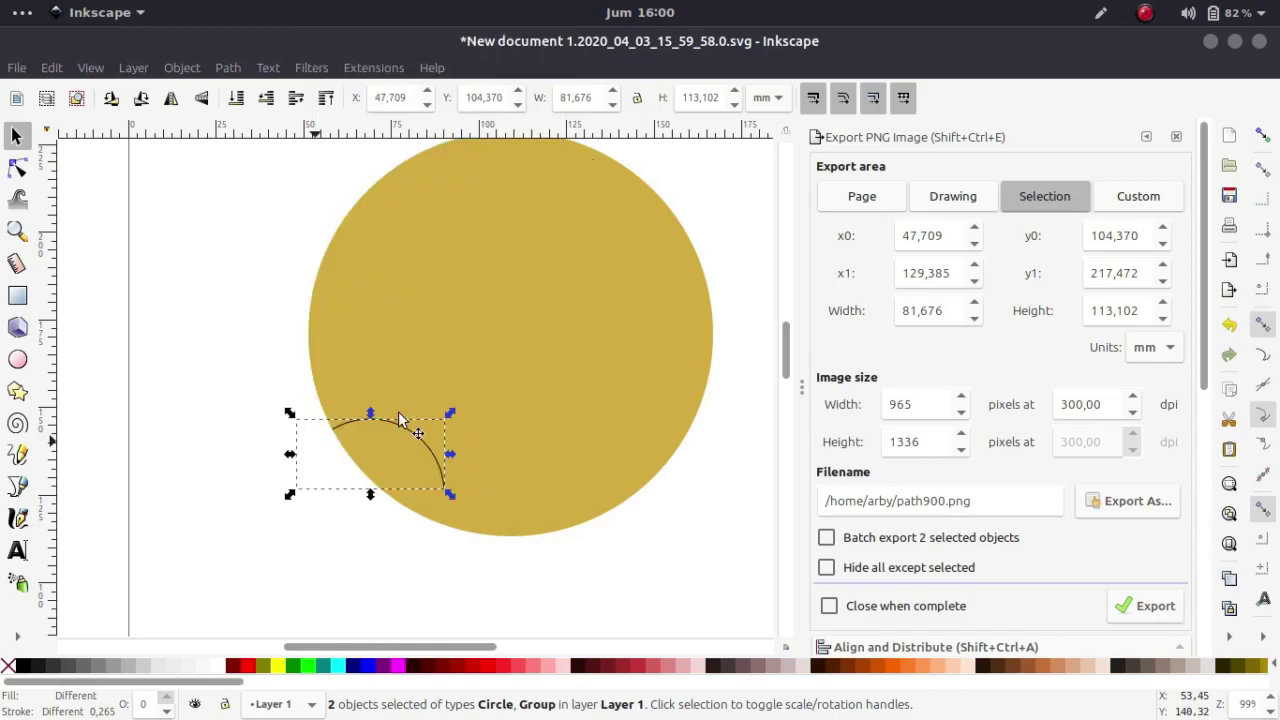
key("ctrl+z")
Raise the outline circle to the top and clip the ellipse-and-circle group with it.
left_click(518, 602)
left_click(412, 566)
left_click(402, 294, "shift")
right_click(402, 294)
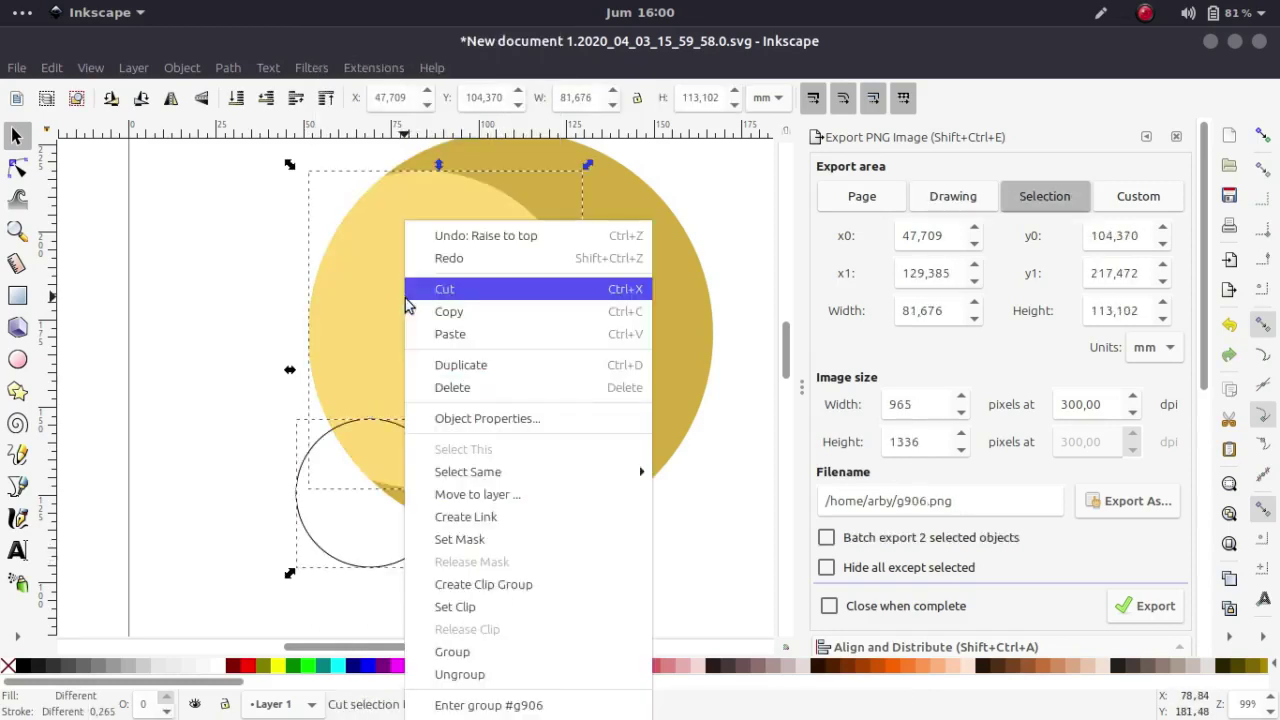
left_click(478, 607)
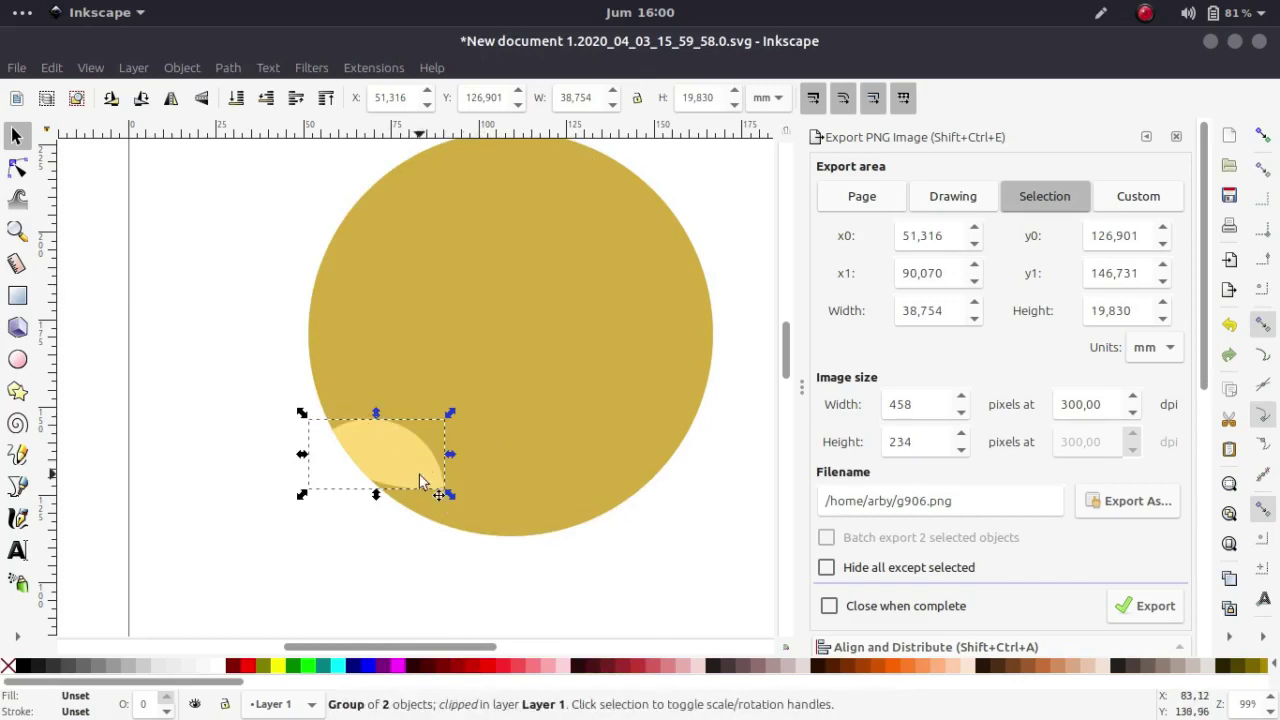
left_click(341, 435)
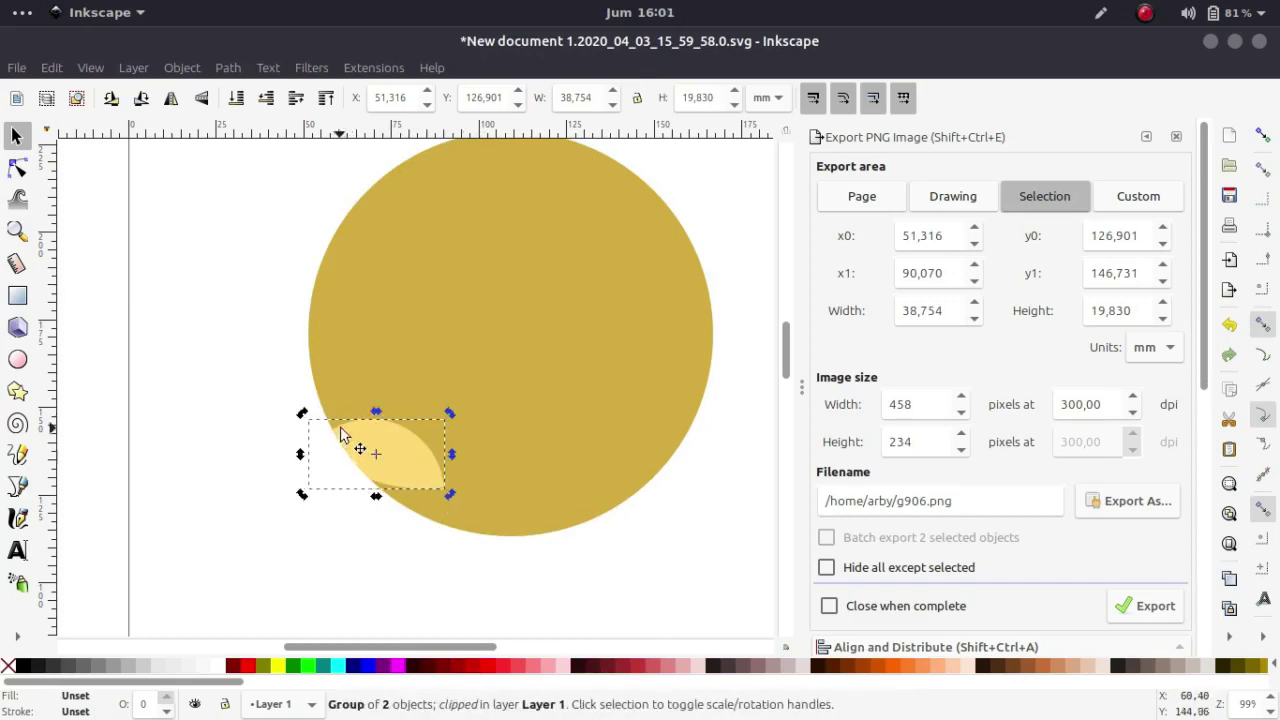
Select the large golden circle and the clipped group together and delete them from the page.
left_click(428, 576)
key("minus")
key("minus")
key("minus")
key("plus")
left_click_drag(622, 234, 359, 536)
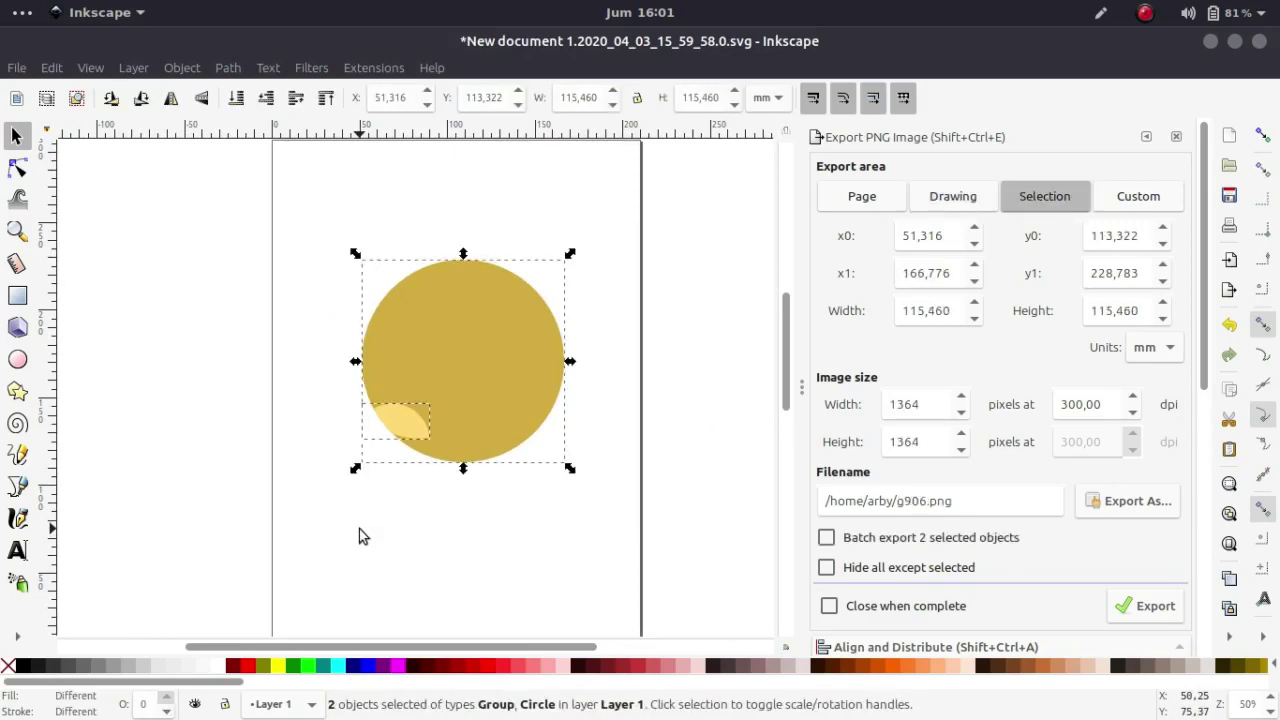
key("Delete")
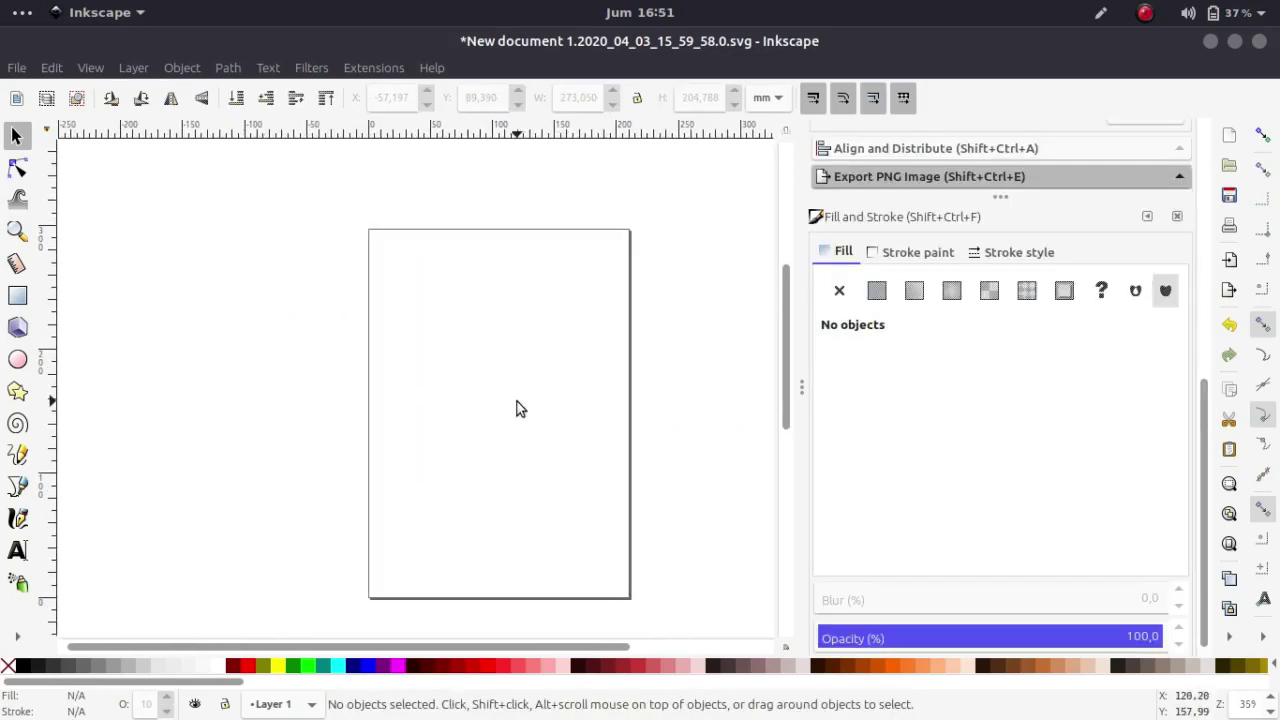
Start a Bezier path near the page's left edge, try a curved segment from it, and remove that segment.
scroll(447, 393, "down", 1)
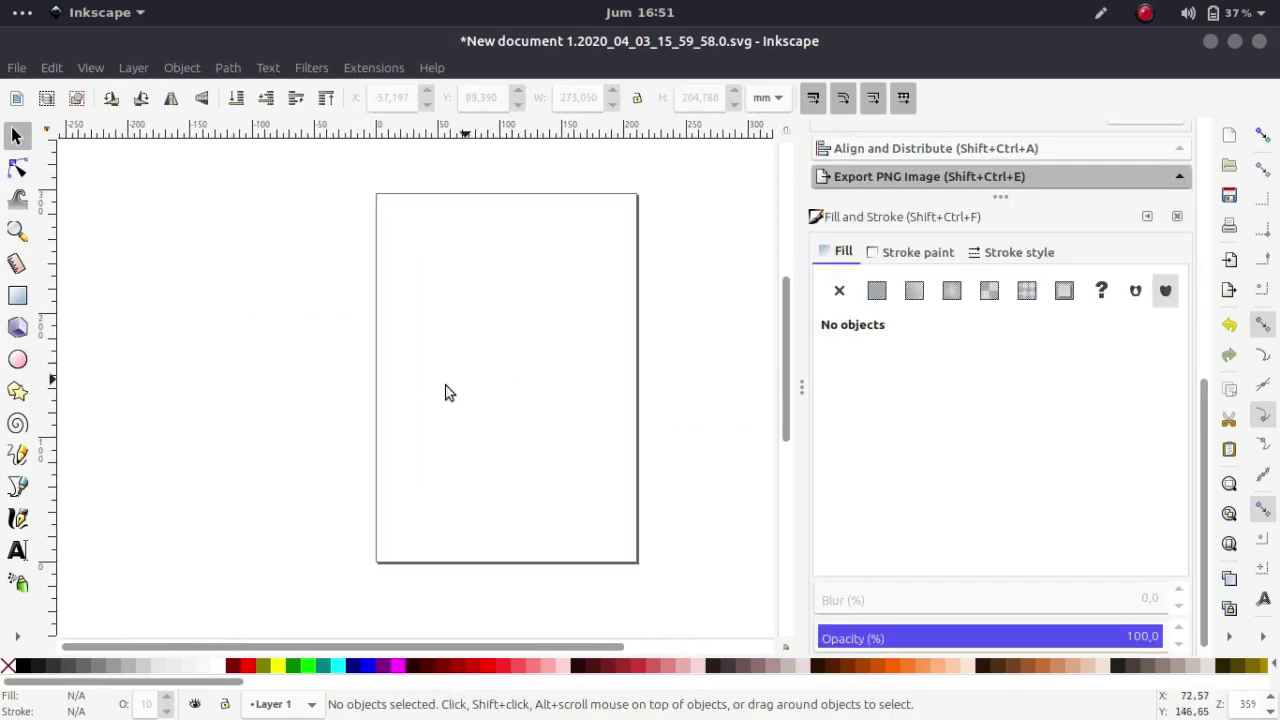
left_click(18, 485)
scroll(543, 363, "right", 1)
scroll(523, 371, "down", 1)
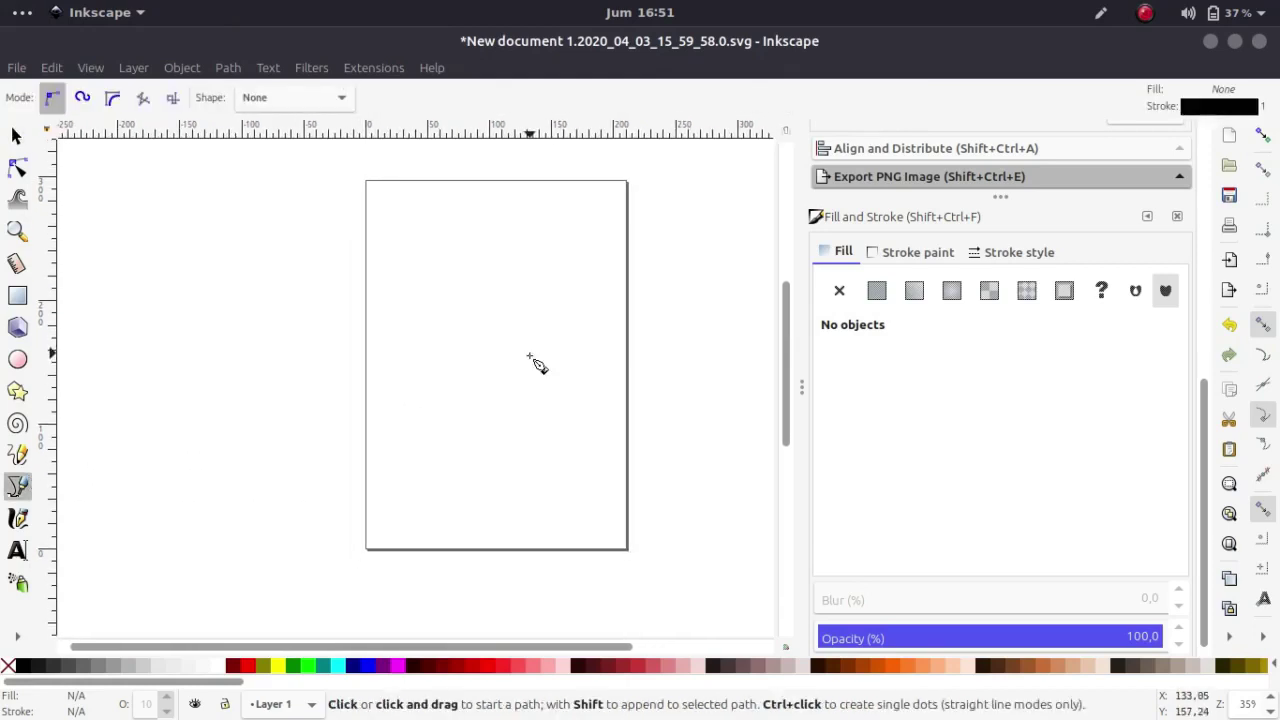
scroll(532, 362, "up", 1)
scroll(460, 395, "right", 1)
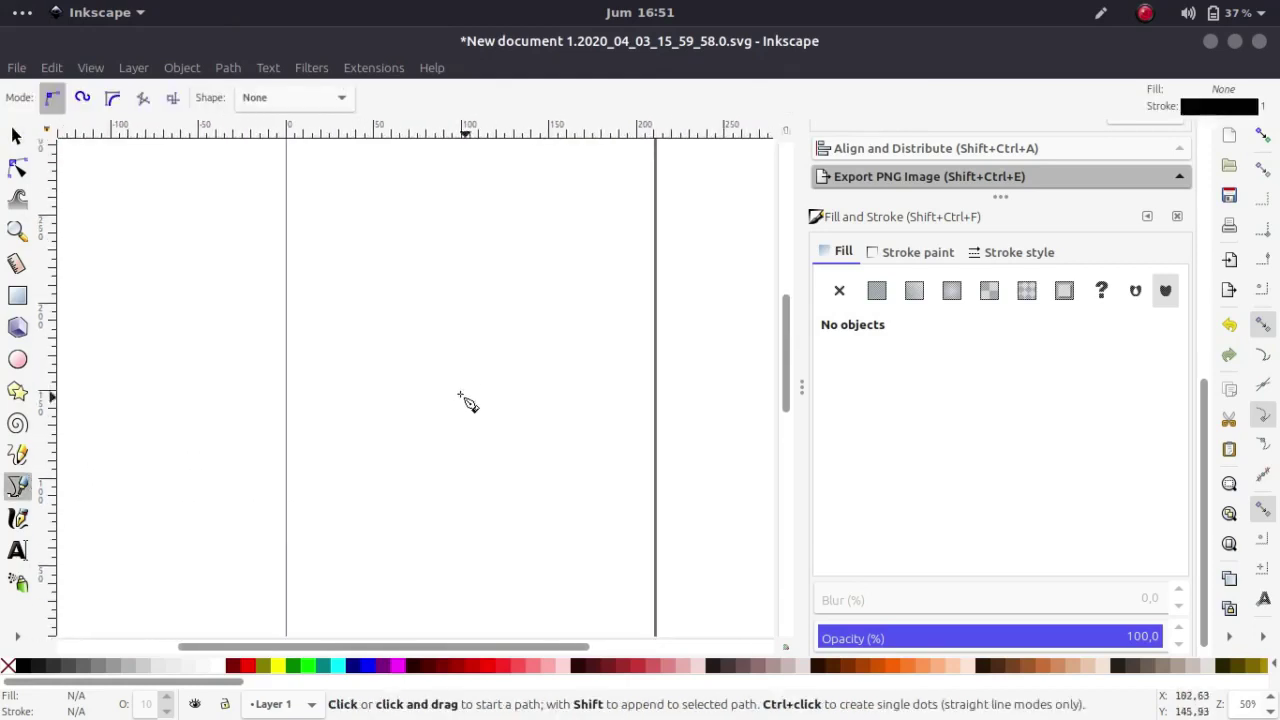
left_click(297, 383)
left_click_drag(433, 328, 486, 338)
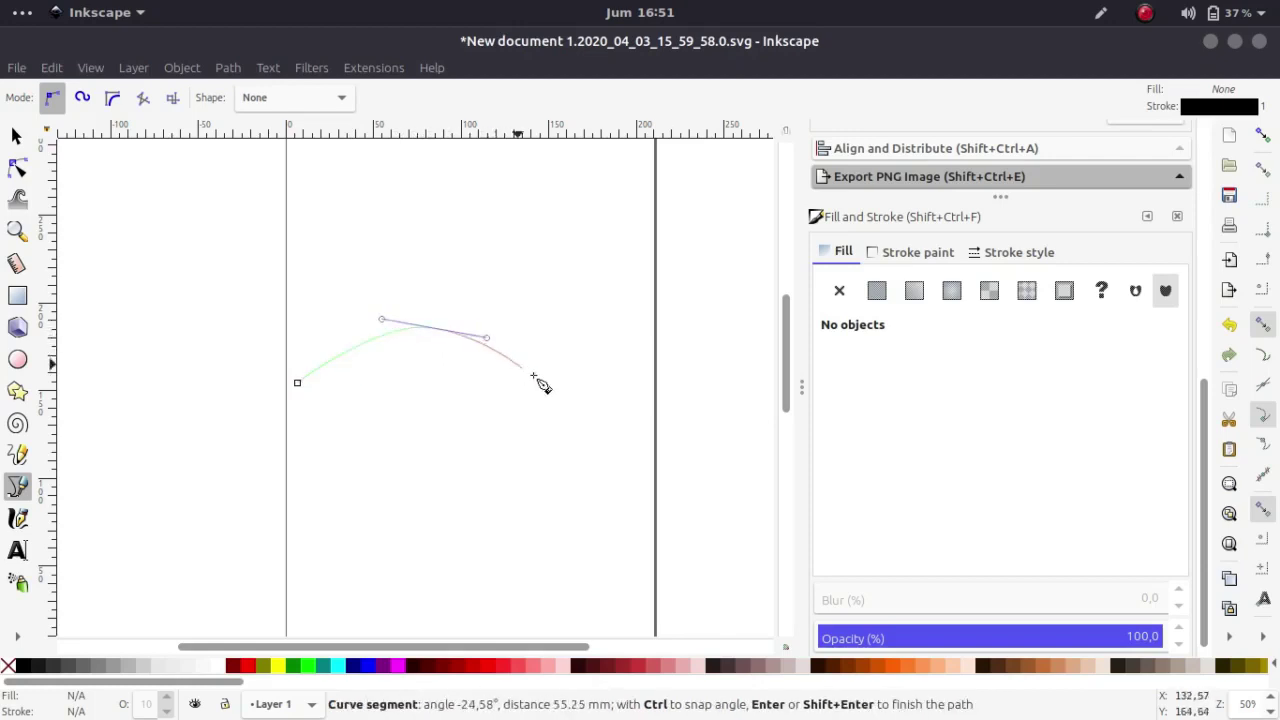
key("BackSpace")
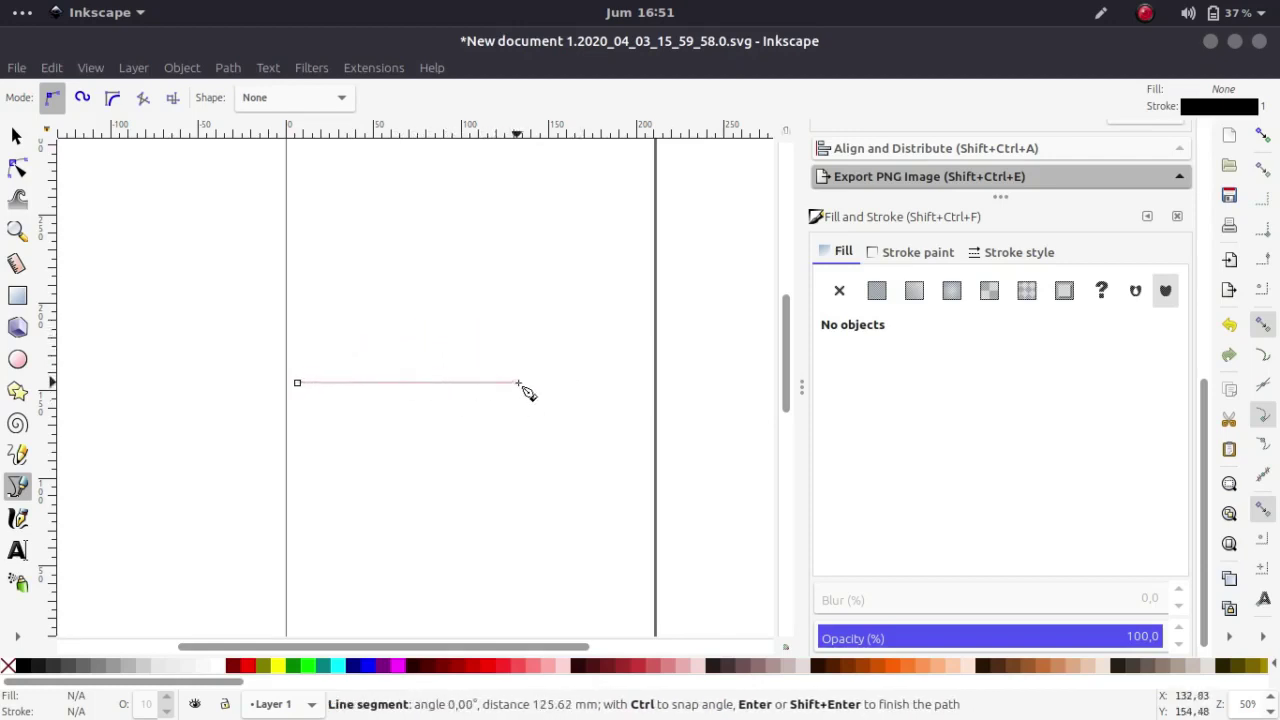
Complete a closed, mostly straight-sided shape from the existing start node and delete it.
left_click(577, 378)
left_click(522, 481)
left_click(258, 478)
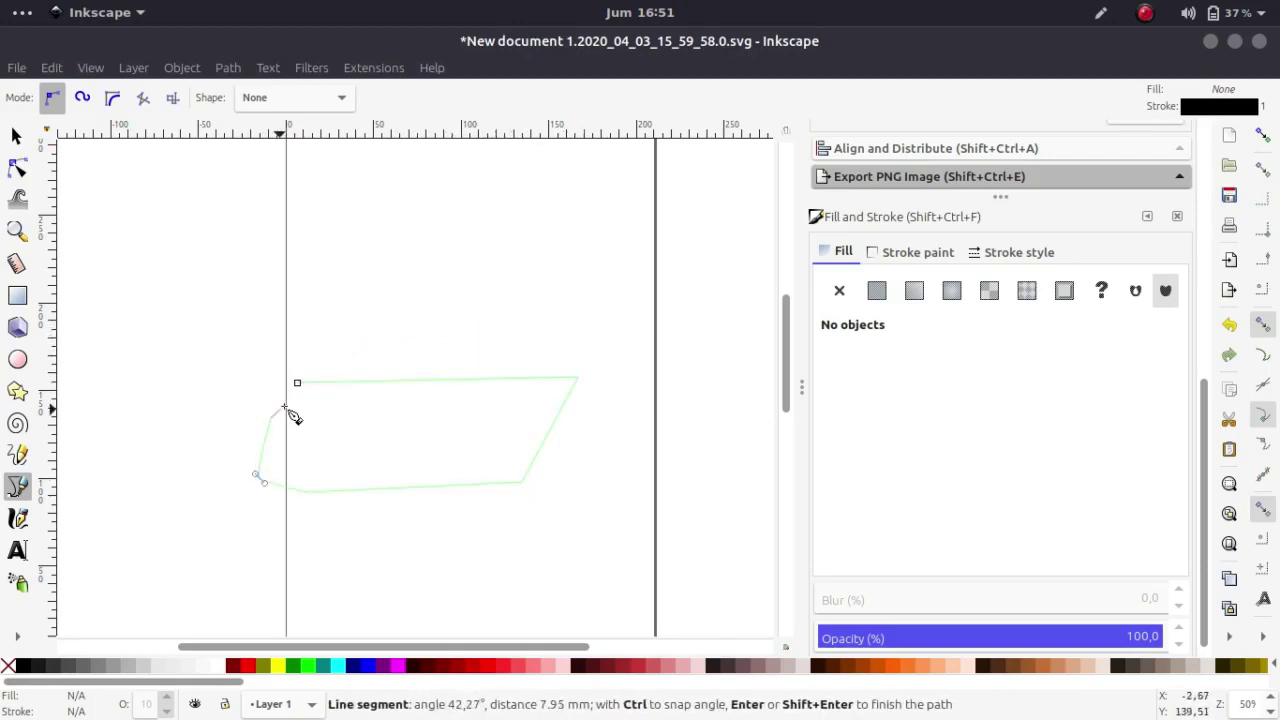
left_click(297, 383)
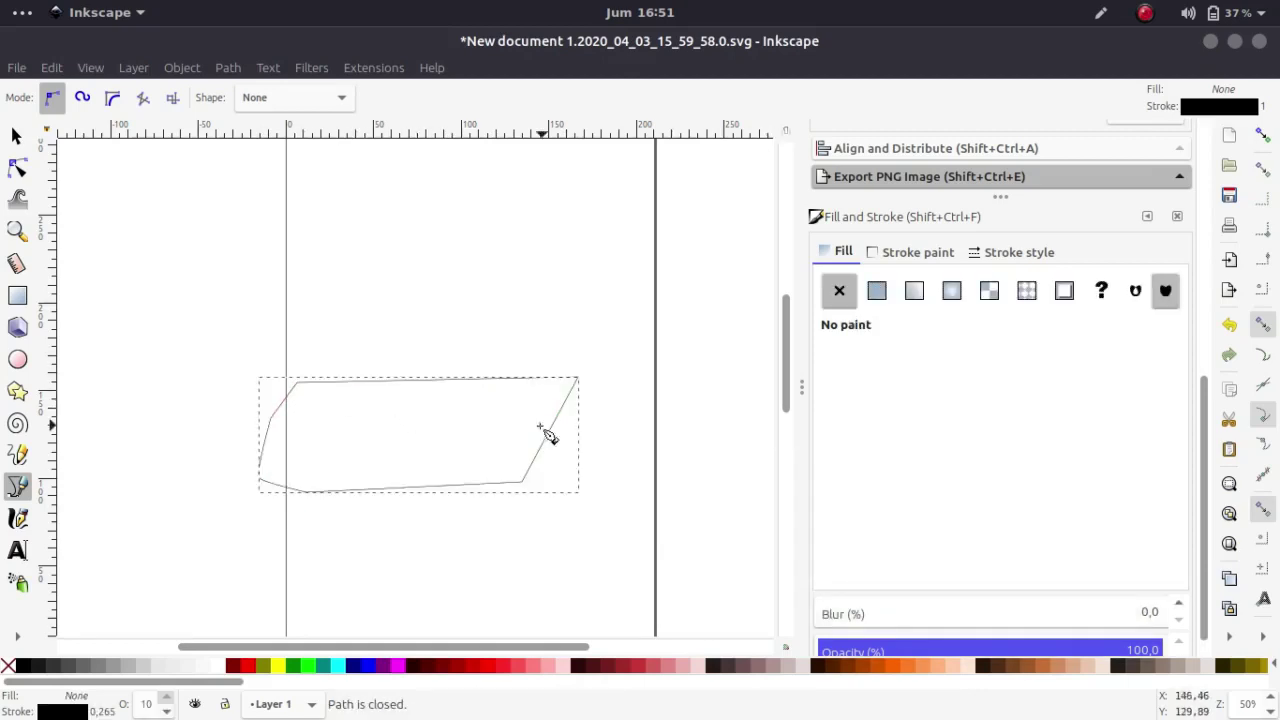
key("Delete")
Draw a closed Bezier rectangle about 150 mm wide and 111 mm tall across the page's left edge, and delete it.
left_click(254, 313)
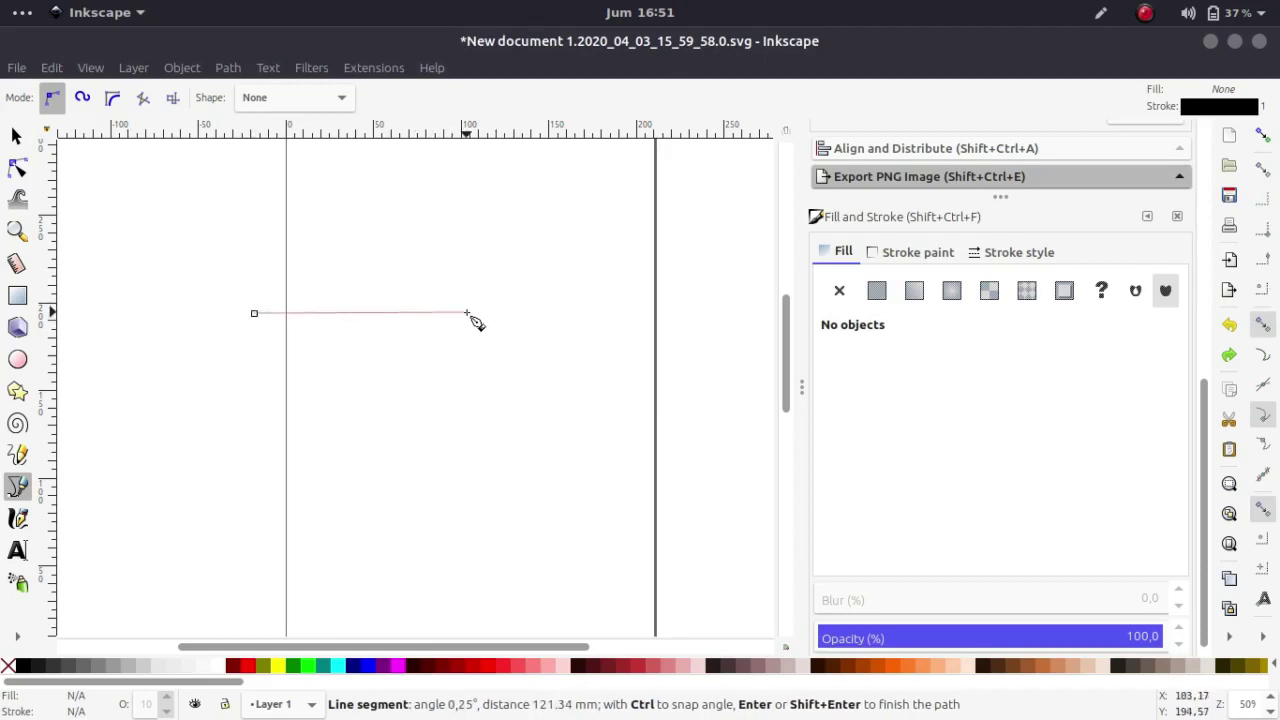
left_click(516, 314)
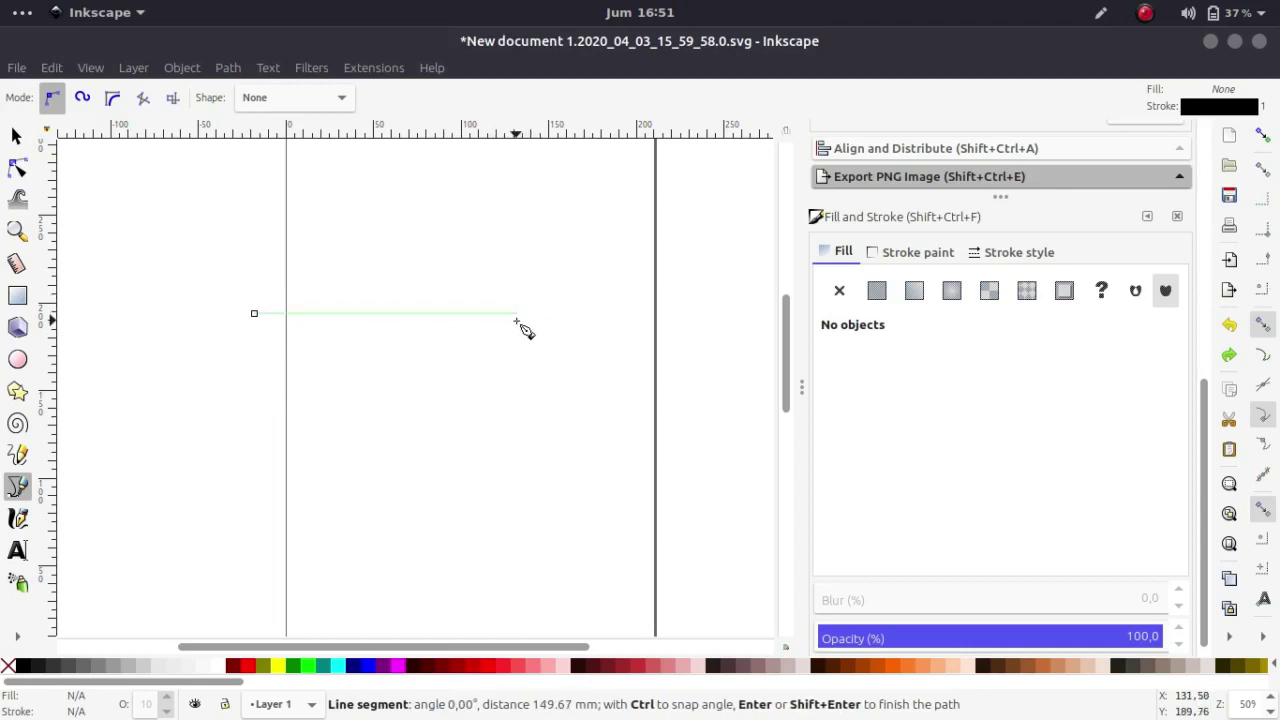
left_click(516, 505)
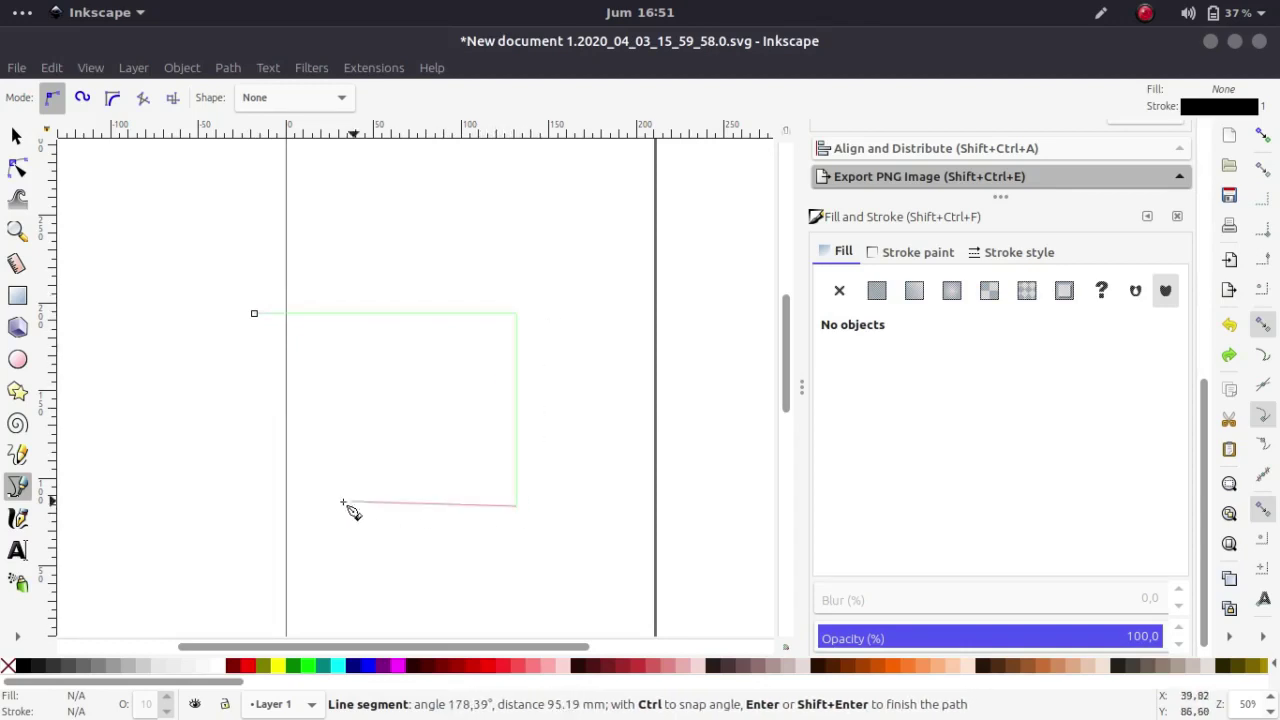
left_click(259, 505)
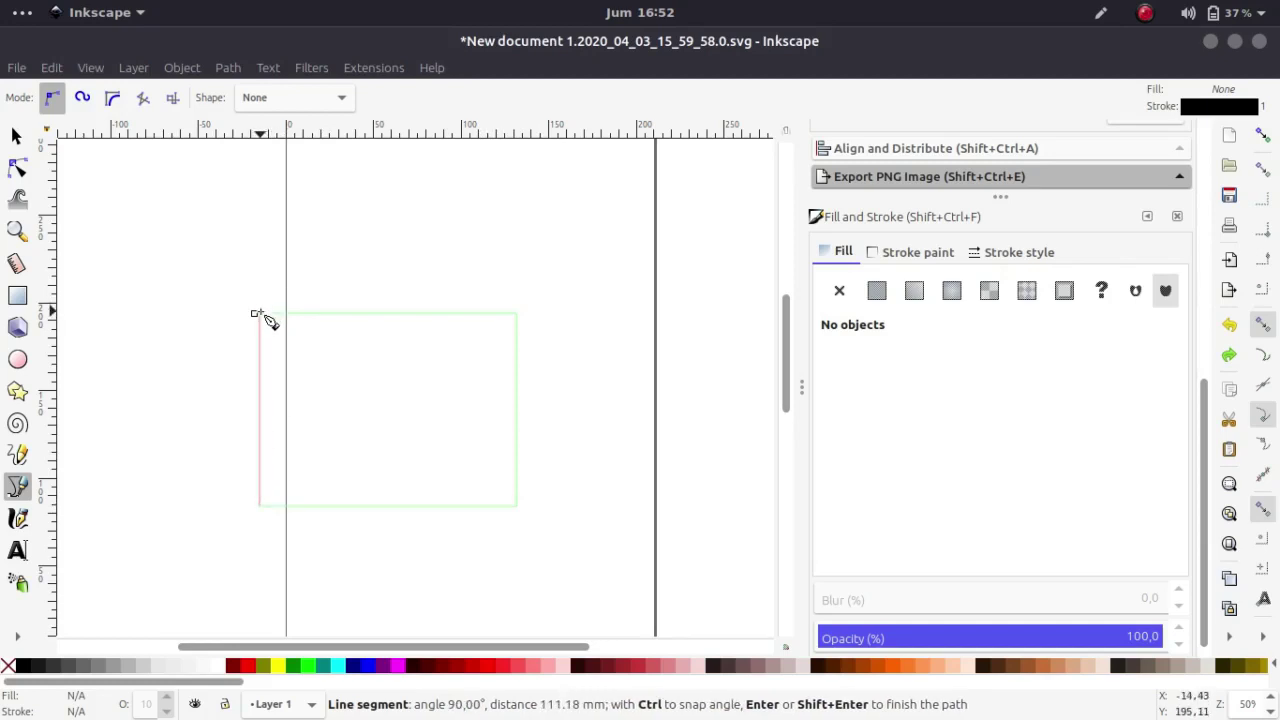
left_click(258, 314)
scroll(480, 349, "left", 2)
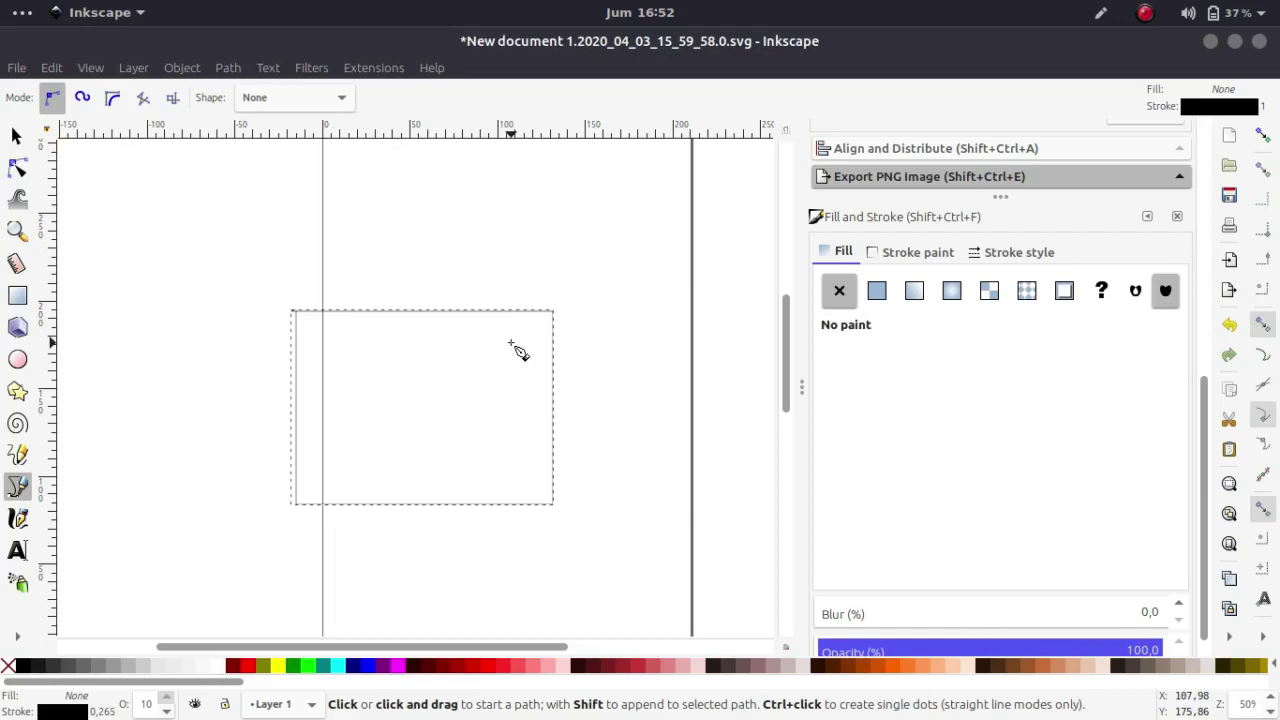
key("Delete")
scroll(474, 334, "right", 2)
left_click(223, 329)
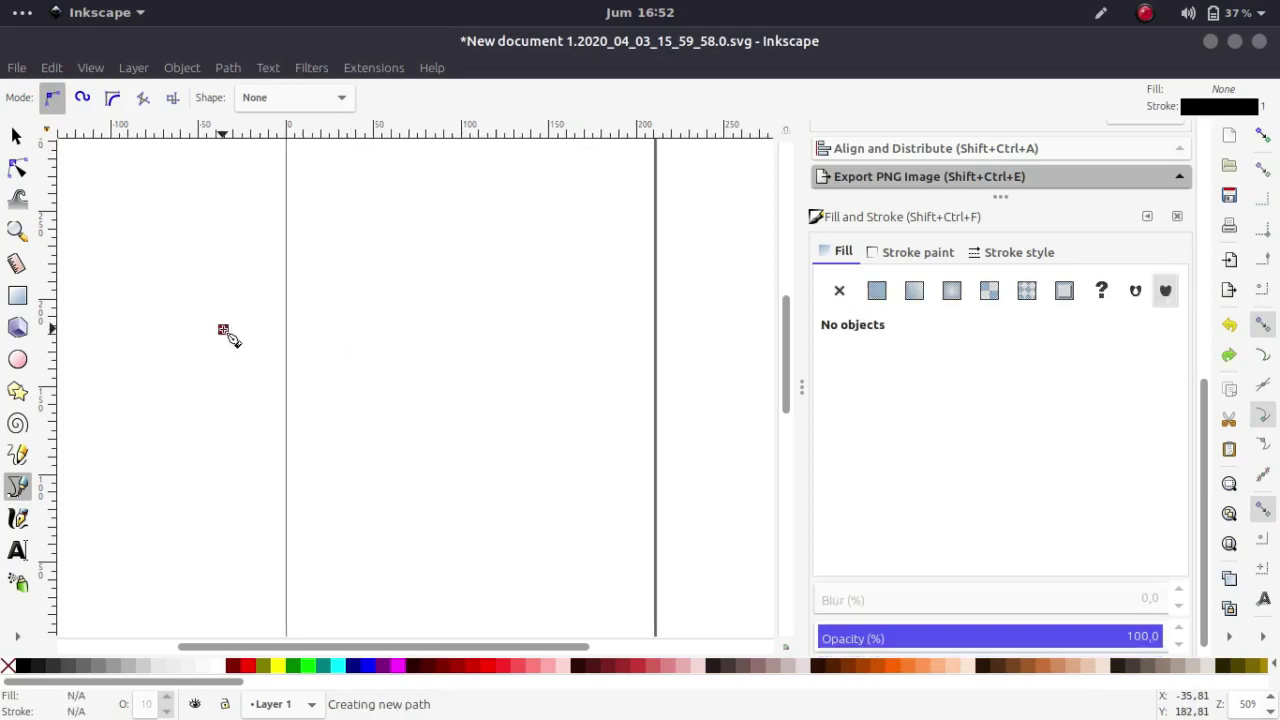
left_click(606, 329)
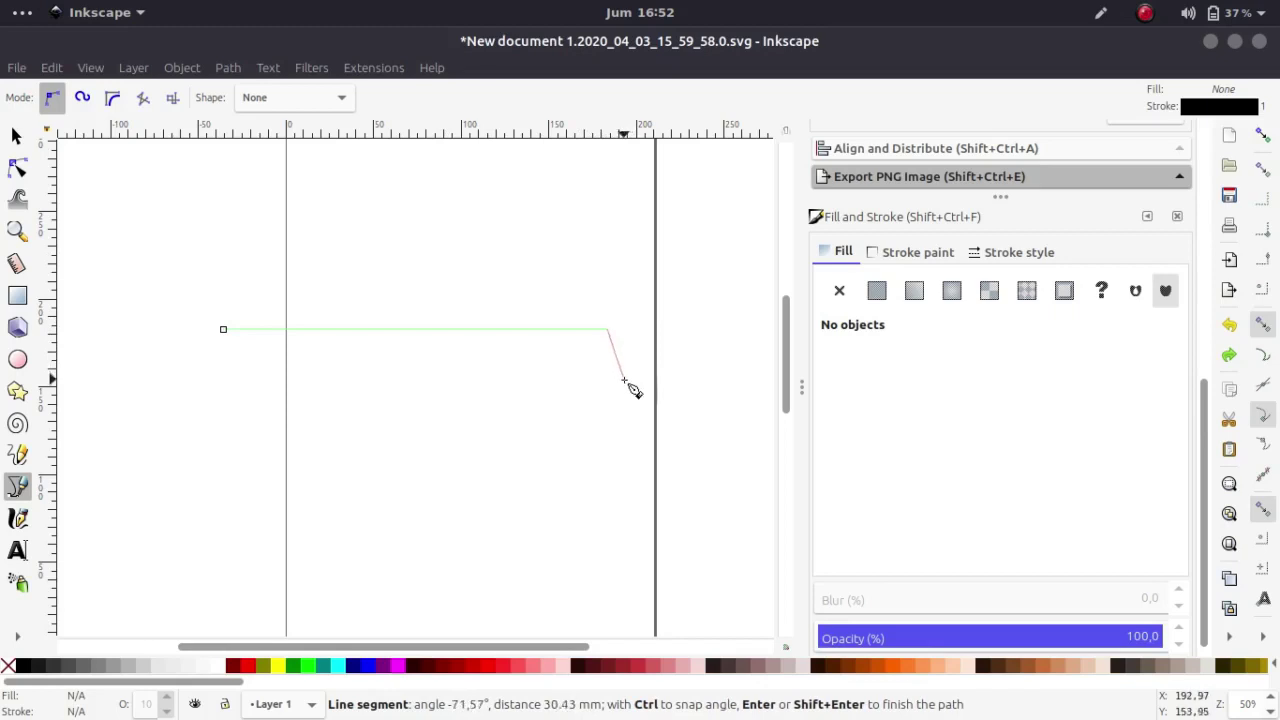
key("BackSpace")
key("Escape")
Try a Bezier path combining a straight first segment with several curved segments, and remove it node by node.
left_click(254, 389)
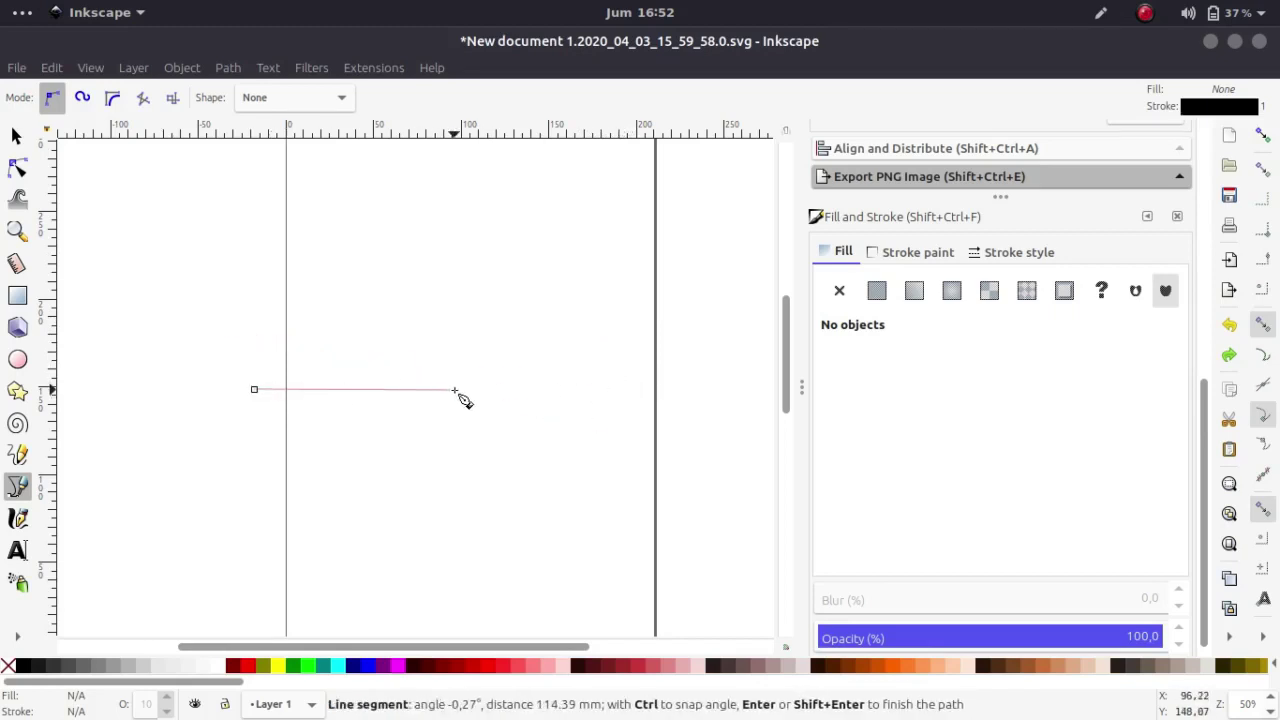
left_click(402, 393)
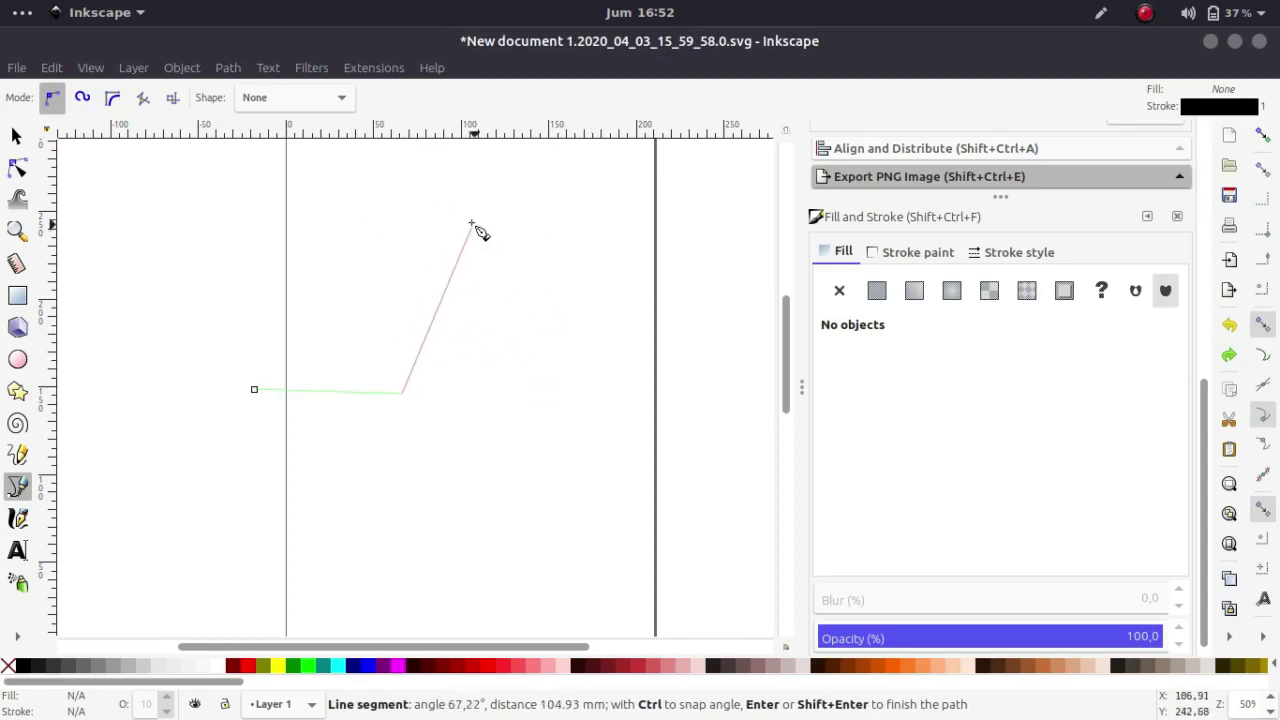
left_click_drag(428, 212, 225, 273)
left_click_drag(175, 340, 188, 393)
left_click_drag(271, 480, 394, 491)
key("BackSpace")
key("BackSpace")
key("BackSpace")
key("BackSpace")
key("BackSpace")
key("BackSpace")
Draw a Bezier path with a straight segment followed by a curved one, turning the curve's outgoing handle straight up independently of the other handle.
left_click(333, 380)
left_click(487, 377)
left_click_drag(540, 273, 598, 279)
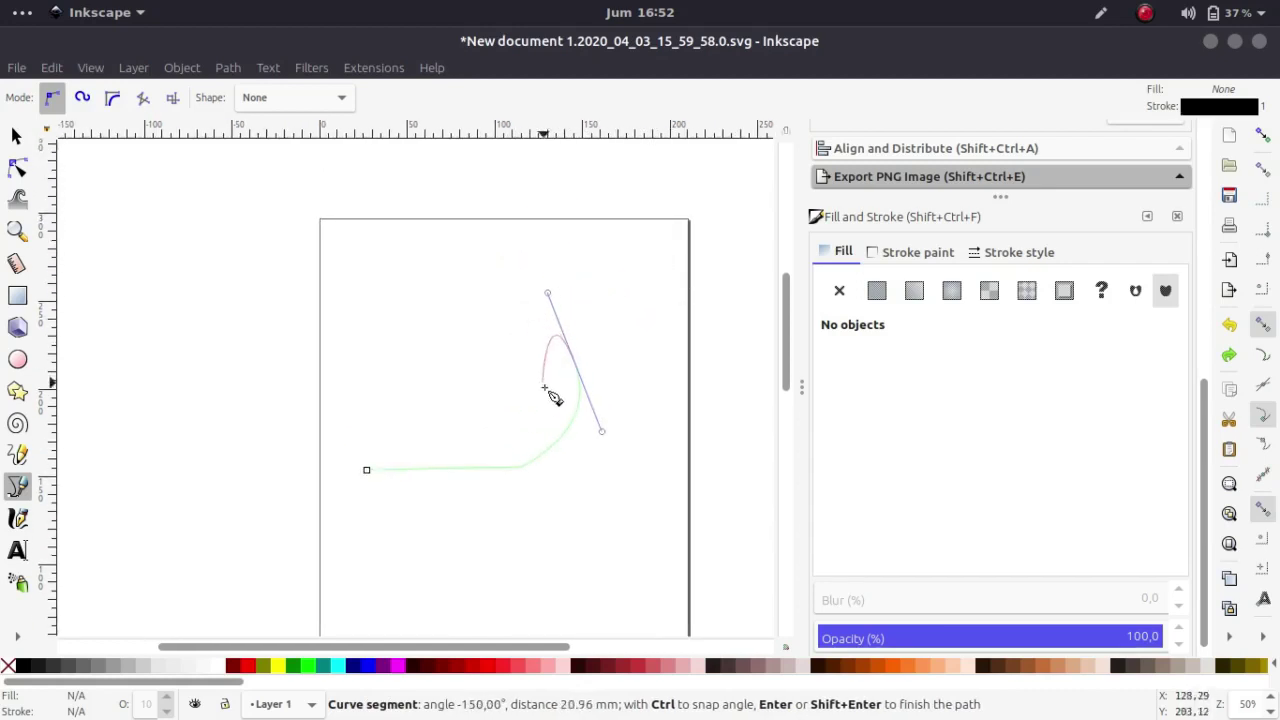
key("BackSpace")
left_click_drag(545, 396, 521, 362)
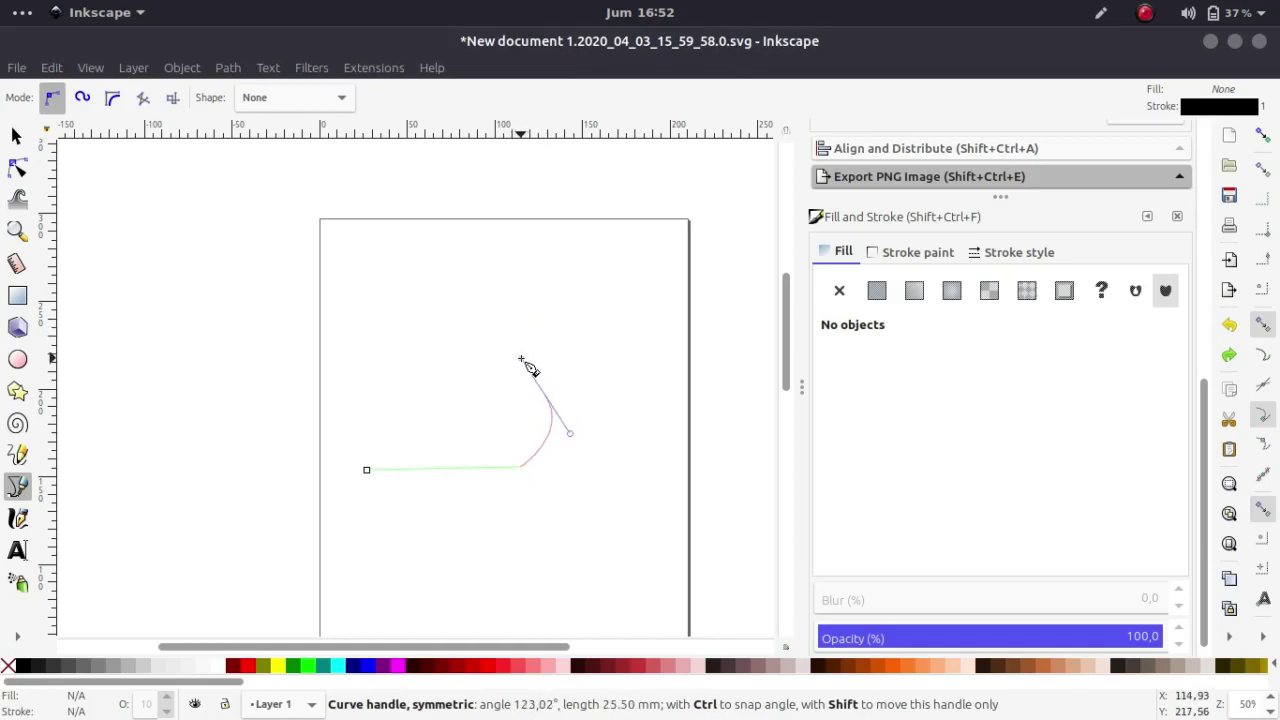
left_click_drag(521, 362, 547, 322)
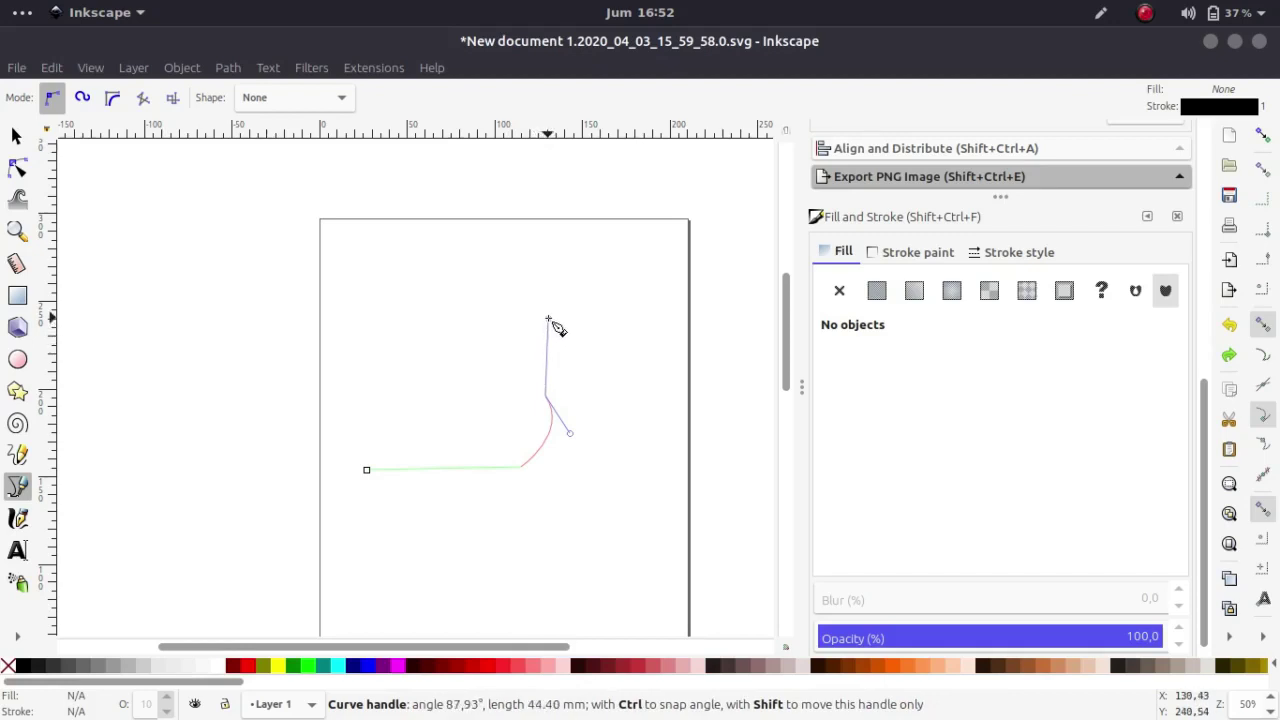
left_click_drag(547, 320, 545, 365)
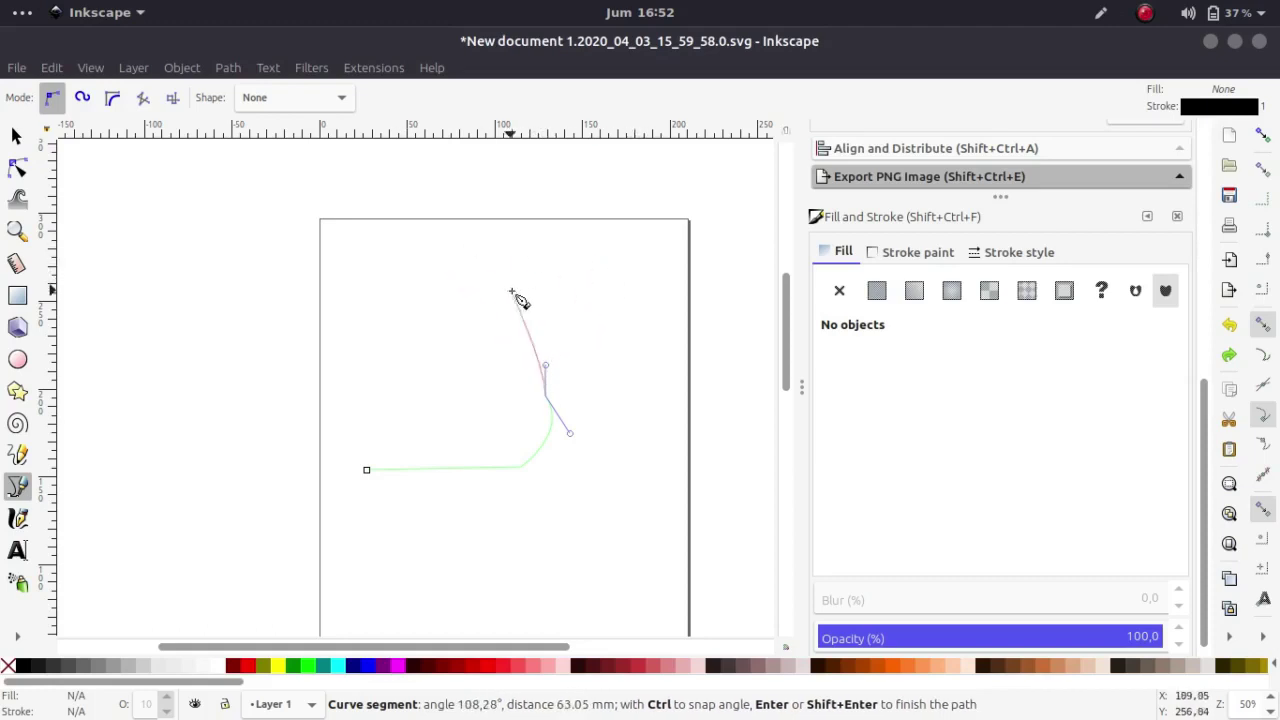
Continue the path upward and across the page, close it at its start node, and delete the shape.
left_click(546, 286)
left_click(335, 290)
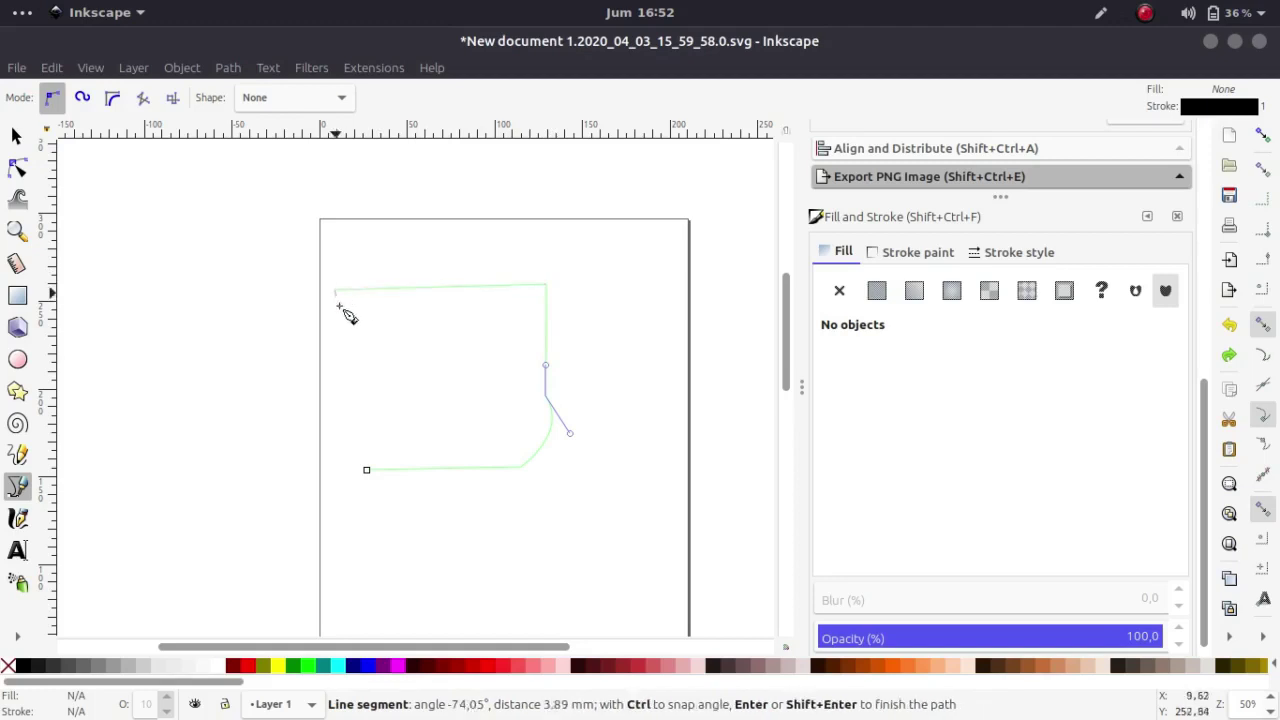
left_click(366, 470)
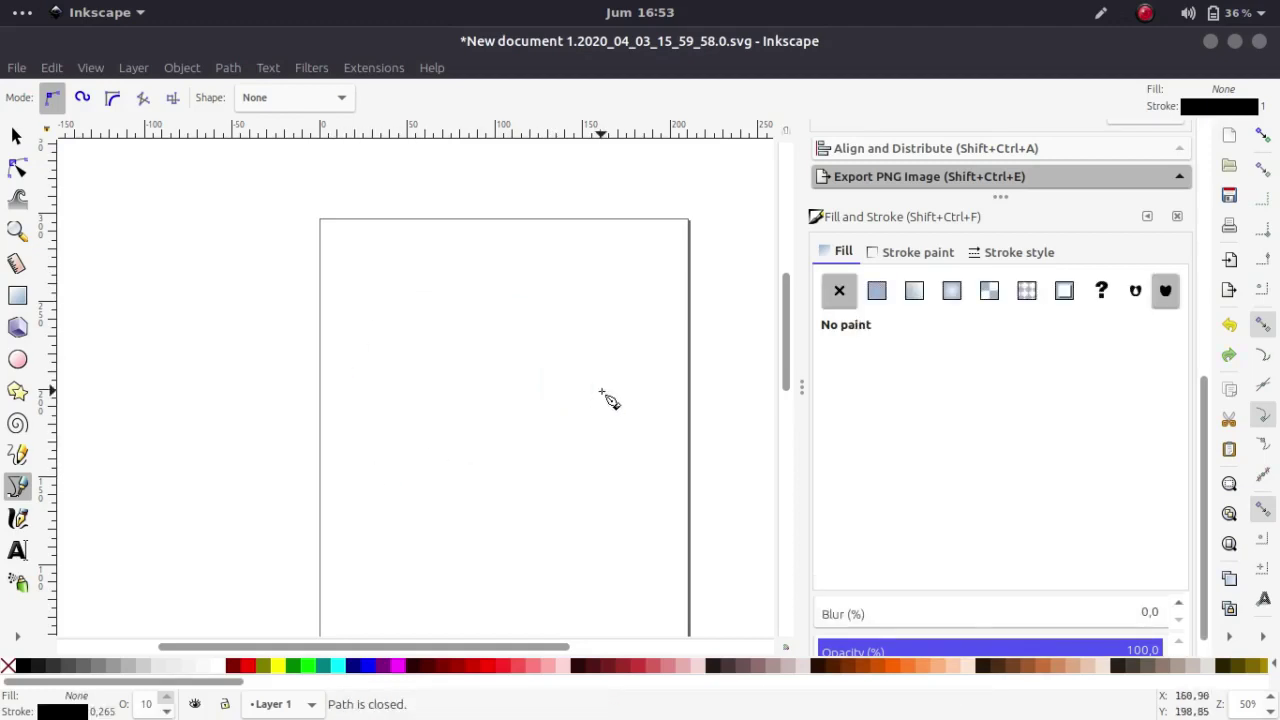
key("Delete")
Draw an open straight line across the upper page, finish it without closing, and delete it.
left_click(328, 397)
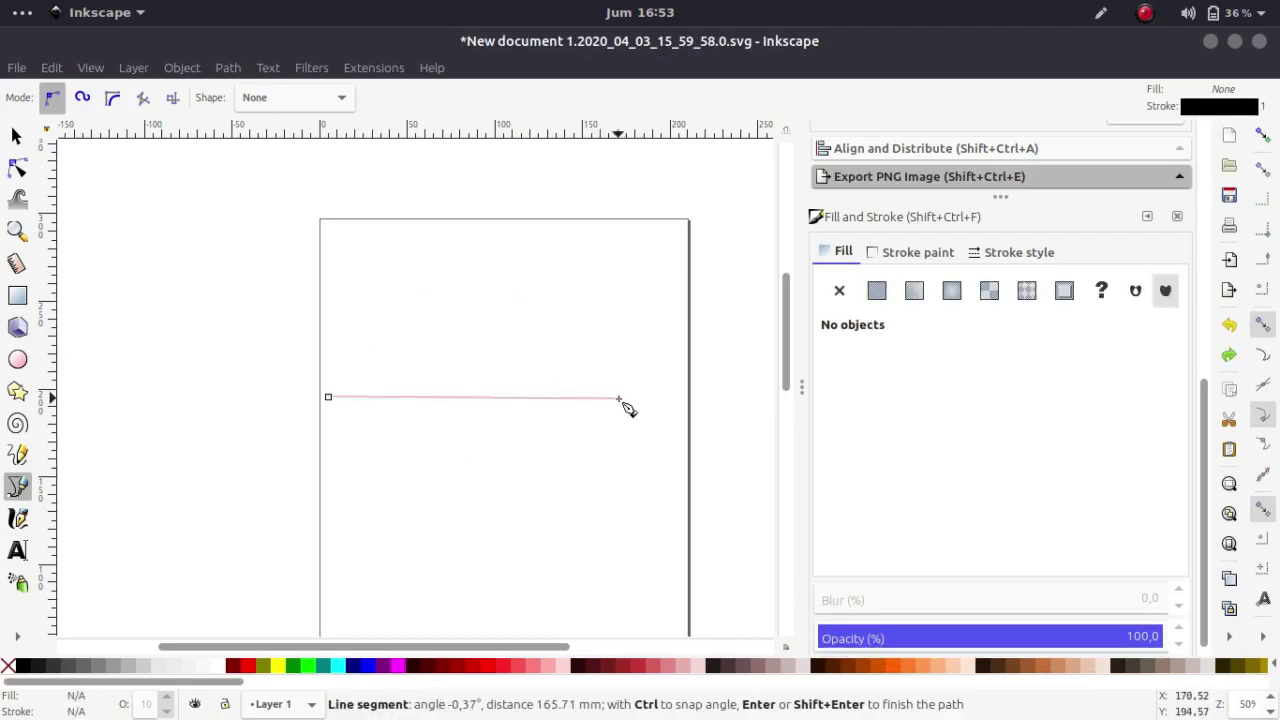
left_click(503, 359)
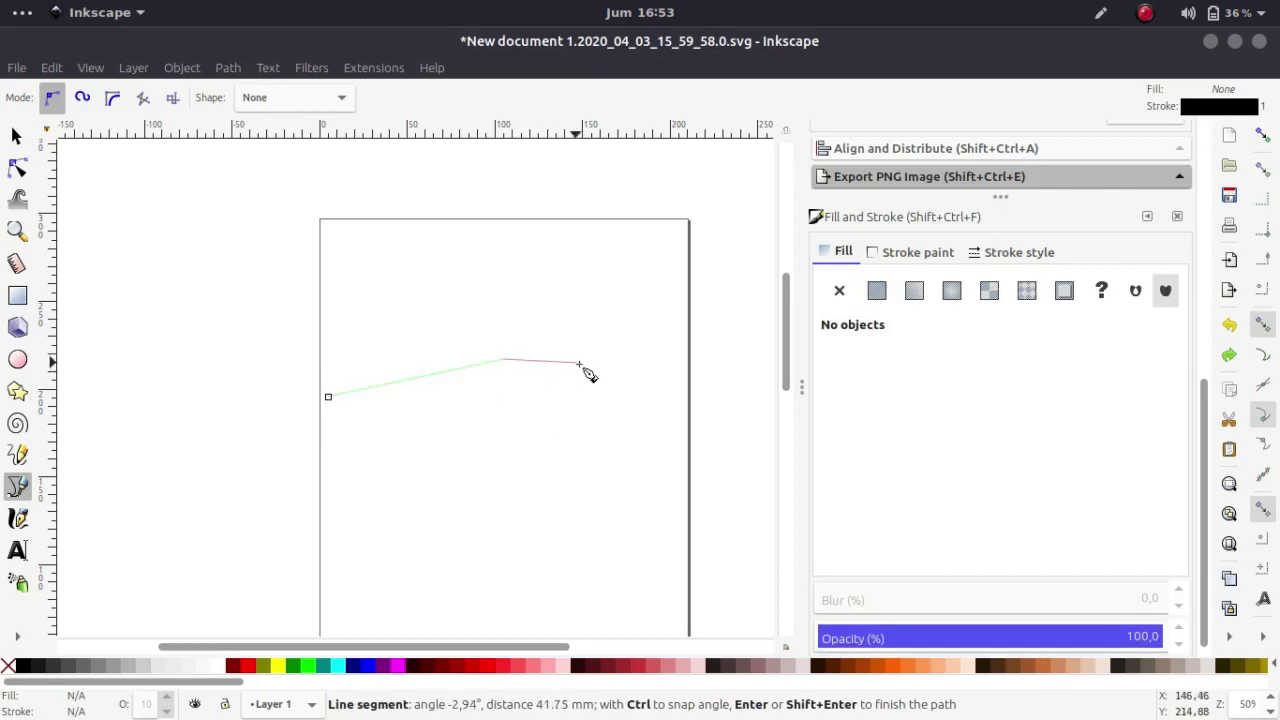
key("Return")
key("Delete")
Draw a short open curved path in the middle of the page and delete it.
left_click(422, 412)
left_click_drag(540, 380, 572, 386)
key("Return")
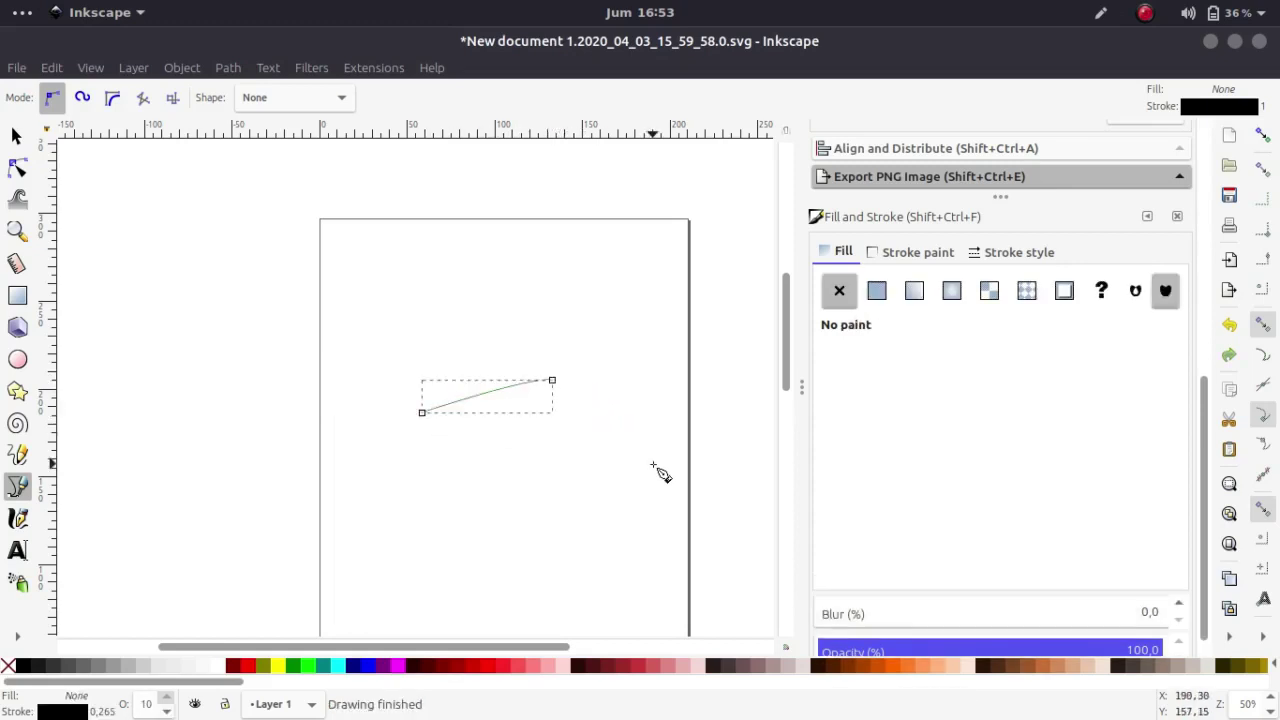
key("Delete")
Draw an open arched Bezier curve on the page and give it a 4,465 mm stroke with a round cap.
left_click(395, 463)
mouse_move(481, 314)
left_mouse_down()
mouse_move(560, 302)
mouse_move(640, 338)
left_mouse_up()
key("Return")
left_click(988, 254)
left_click(1007, 284)
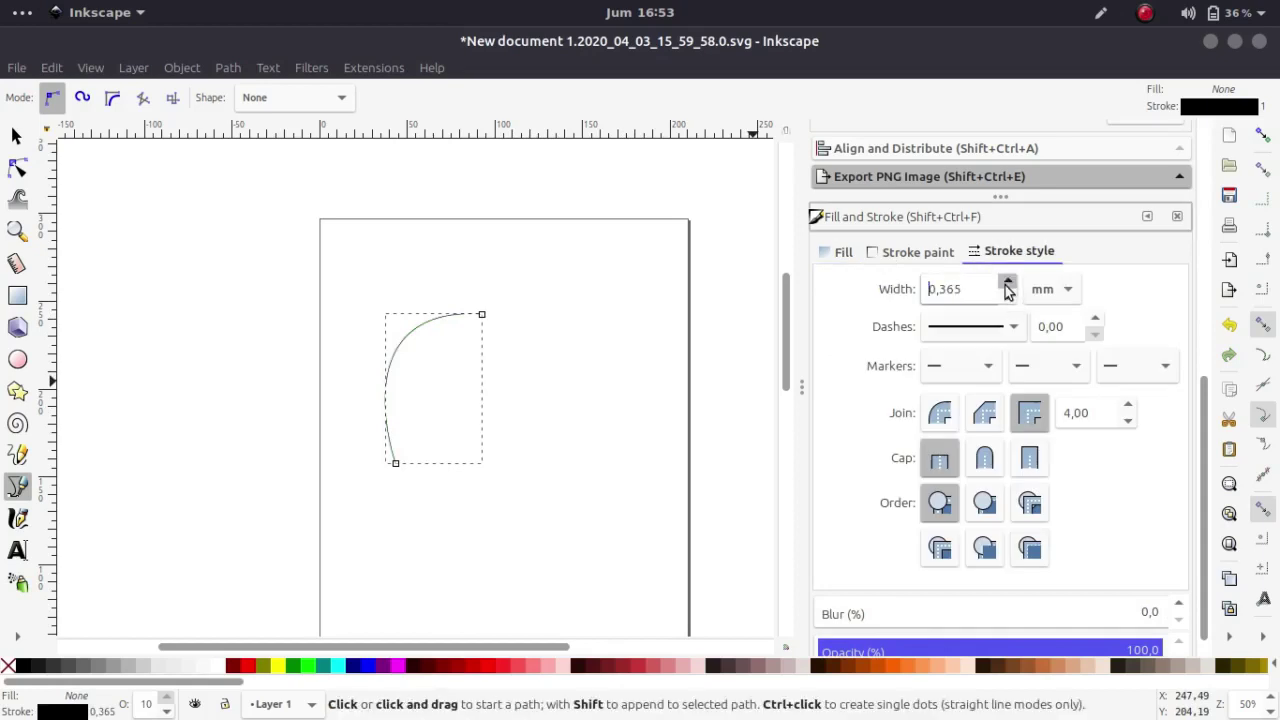
left_click(984, 458)
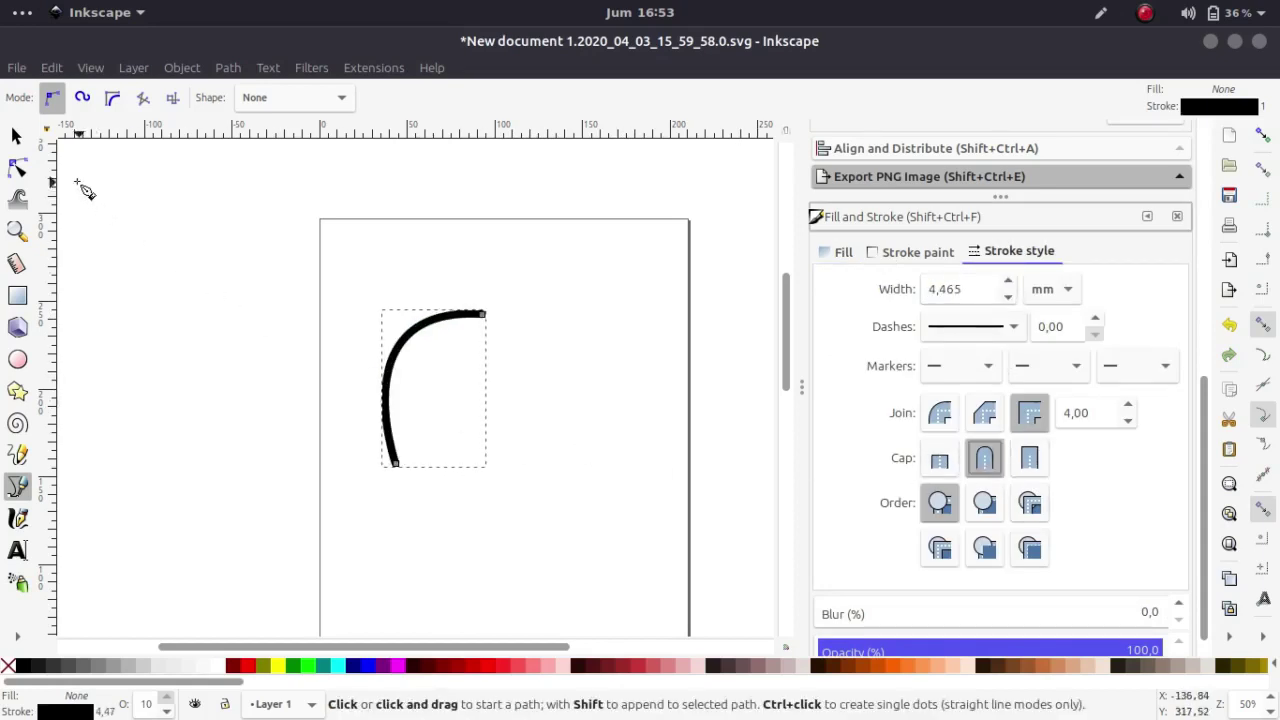
Select the thick arched curve on the page and delete it.
key("s")
left_click(569, 421)
left_click_drag(286, 244, 604, 552)
key("Delete")
Draw a closed Bezier shape with a curved bottom, right side and top, and a pointed straight-sided notch cut in from the left.
key("b")
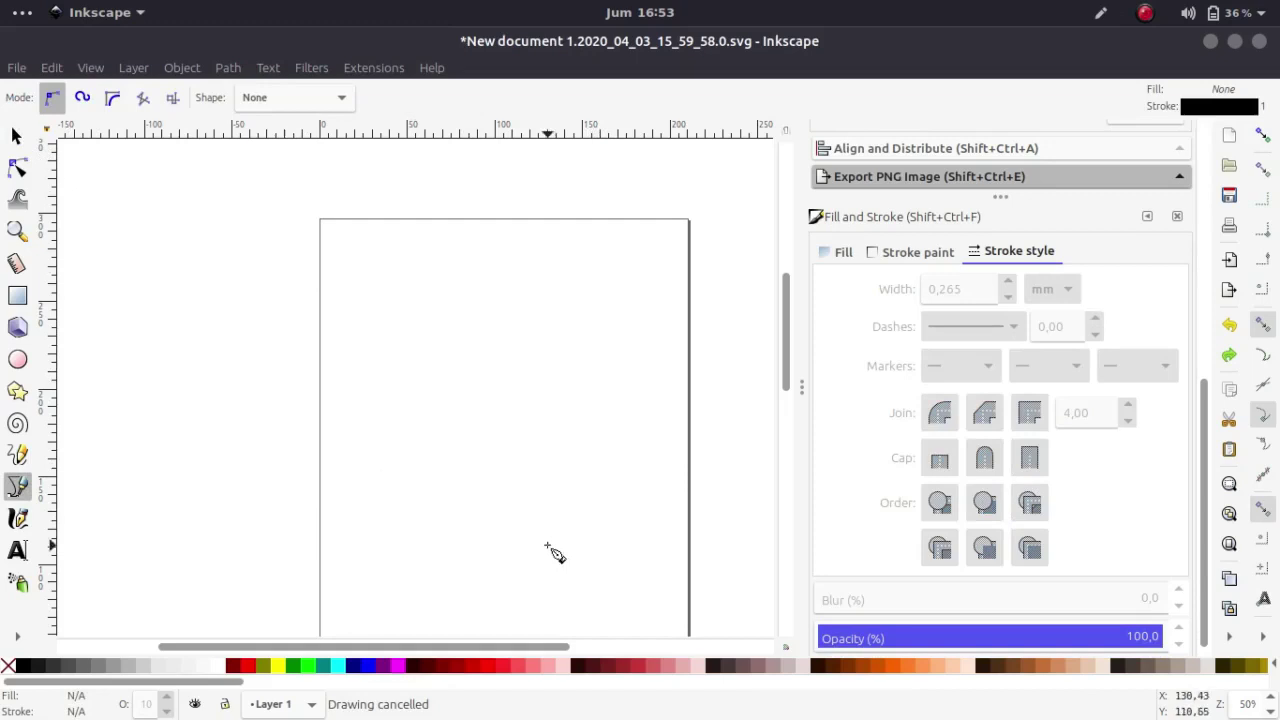
left_click(352, 443)
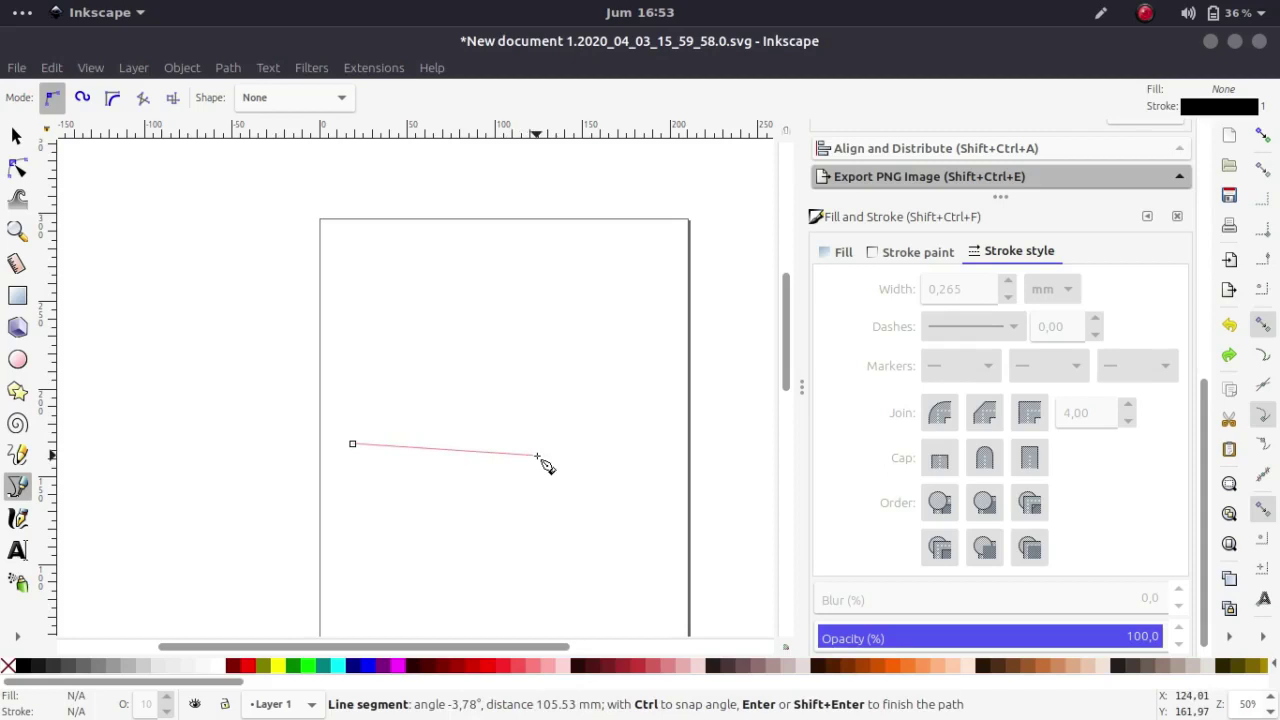
left_click_drag(539, 456, 598, 449)
left_click_drag(611, 440, 619, 431)
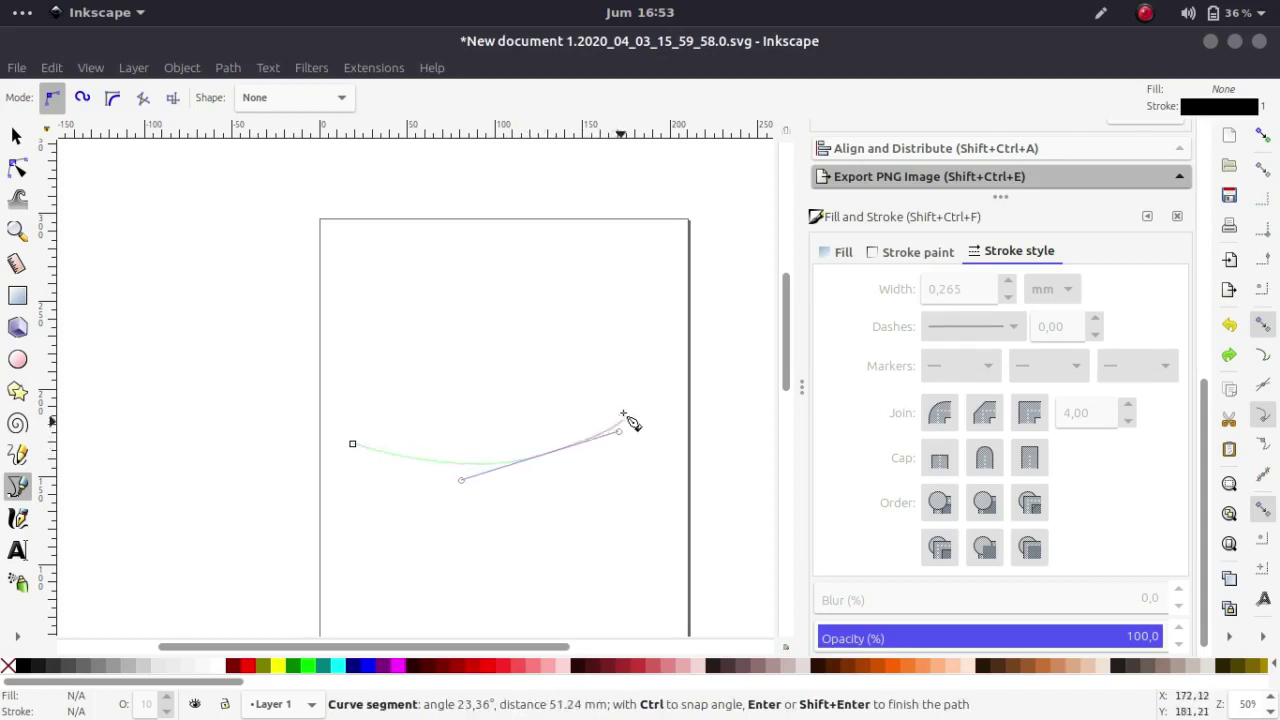
left_click(631, 321)
left_click_drag(420, 271, 381, 307)
left_click(380, 361)
left_click(515, 400)
left_click(370, 383)
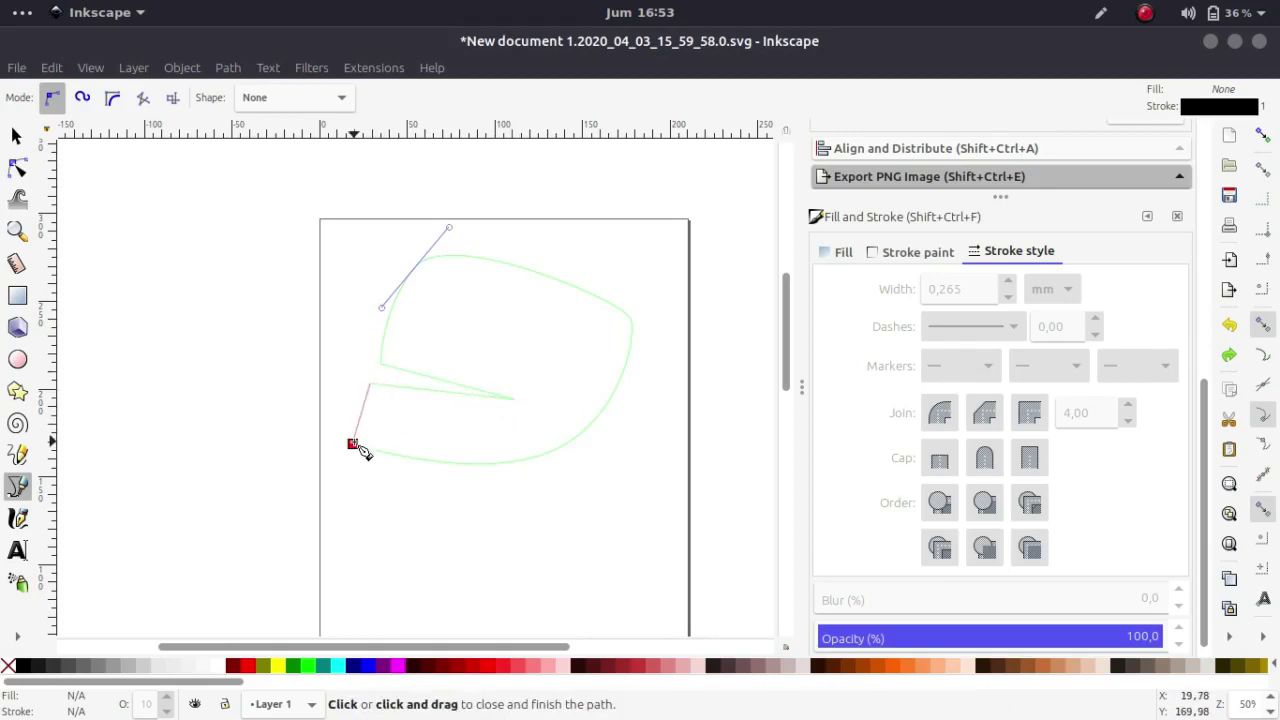
left_click(353, 443)
Move the shape's nodes: the bottom curve node outward, the notch tip up and leftward, and the notch's upper corner upward.
left_click(18, 168)
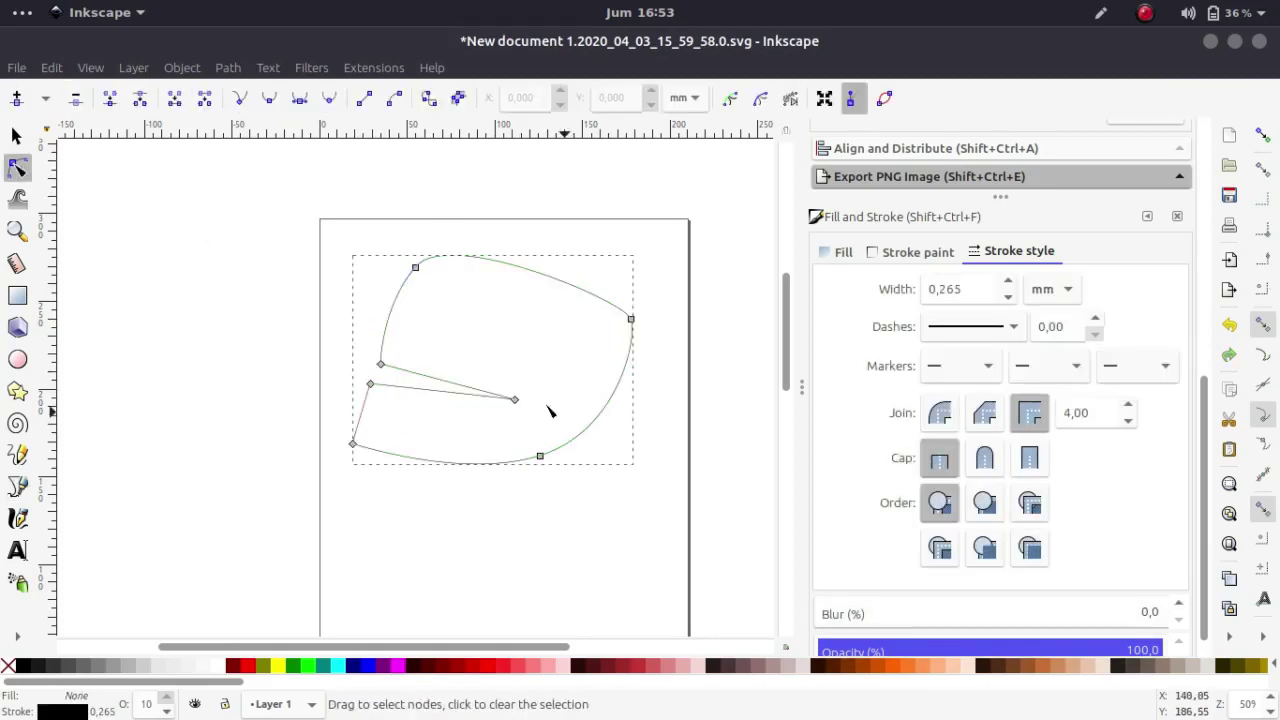
key("plus")
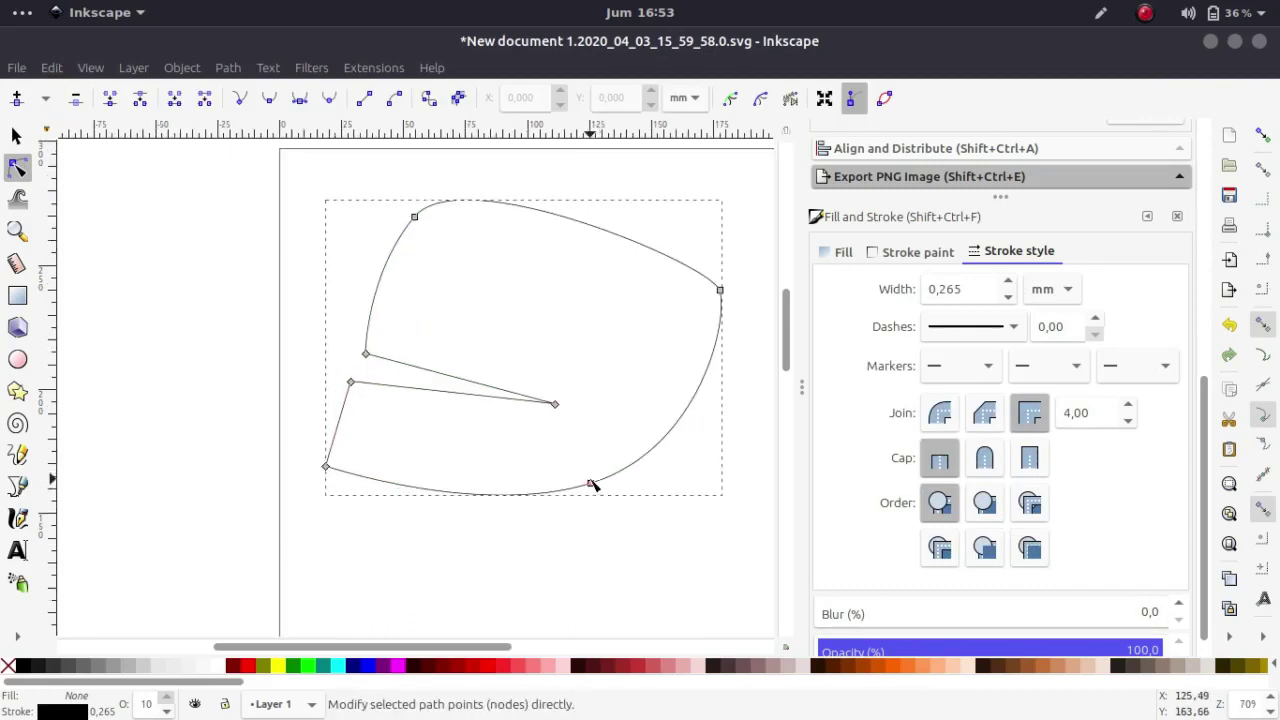
left_click(590, 485)
left_click_drag(590, 485, 650, 510)
left_click_drag(557, 407, 511, 390)
left_click_drag(366, 357, 377, 328)
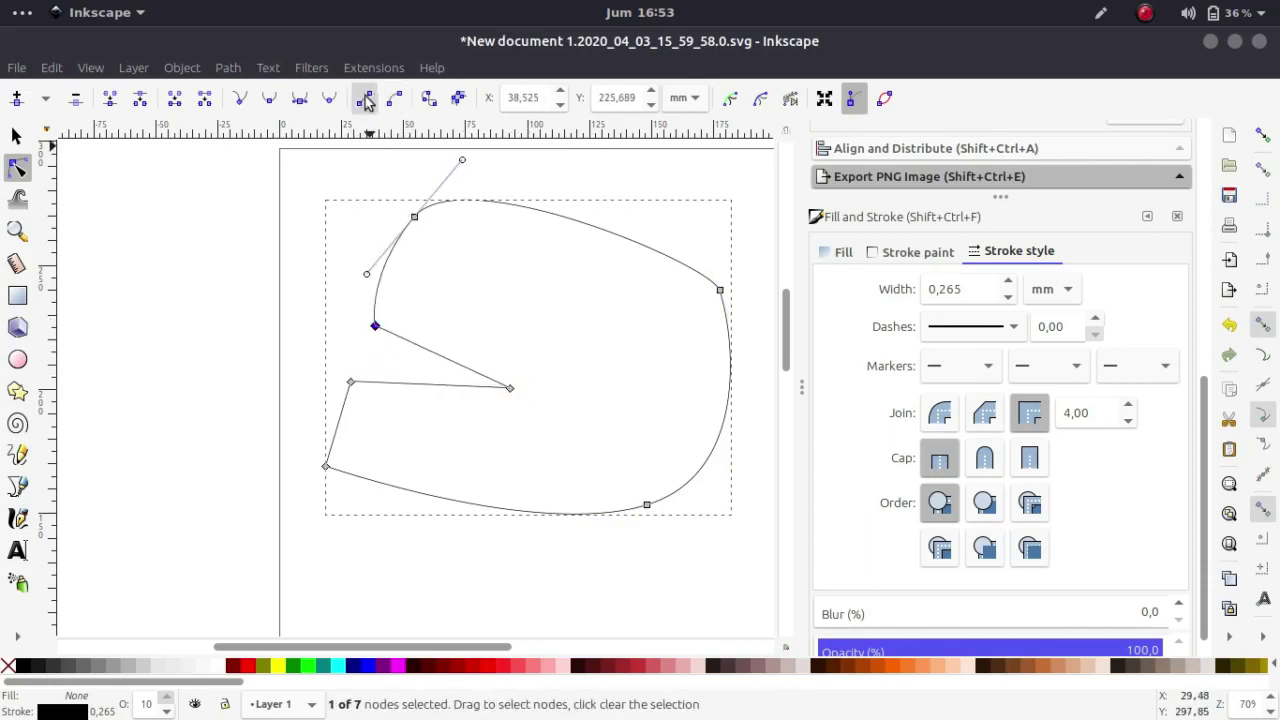
Straighten the segment between the notch's upper corner and the shape's upper-left node, convert it back to a curve and bow it outward.
left_click(414, 216, "shift")
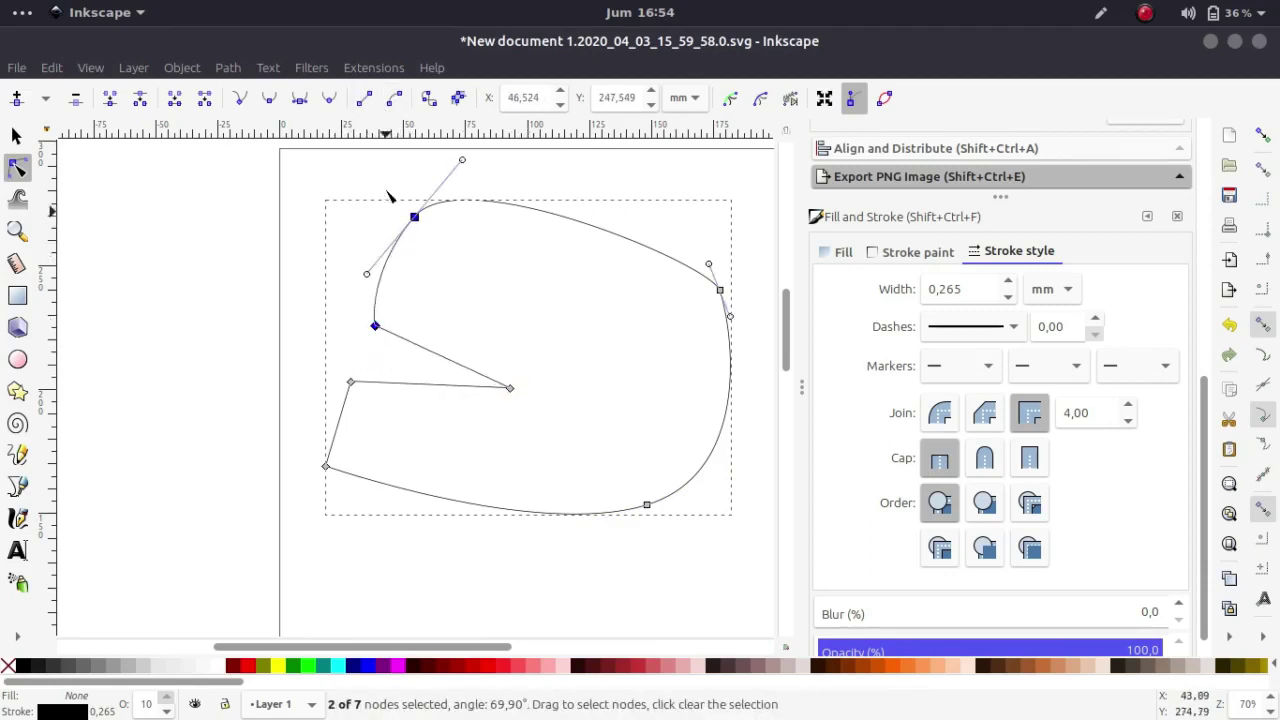
left_click(366, 98)
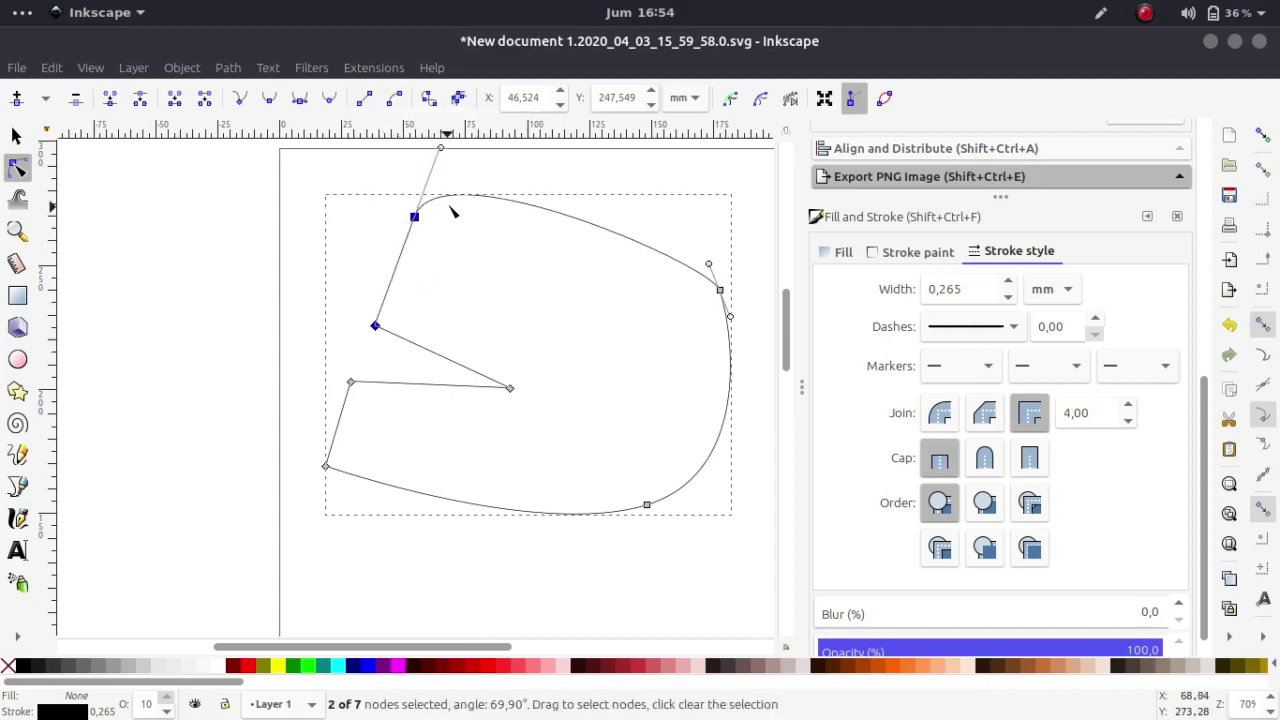
left_click(396, 100)
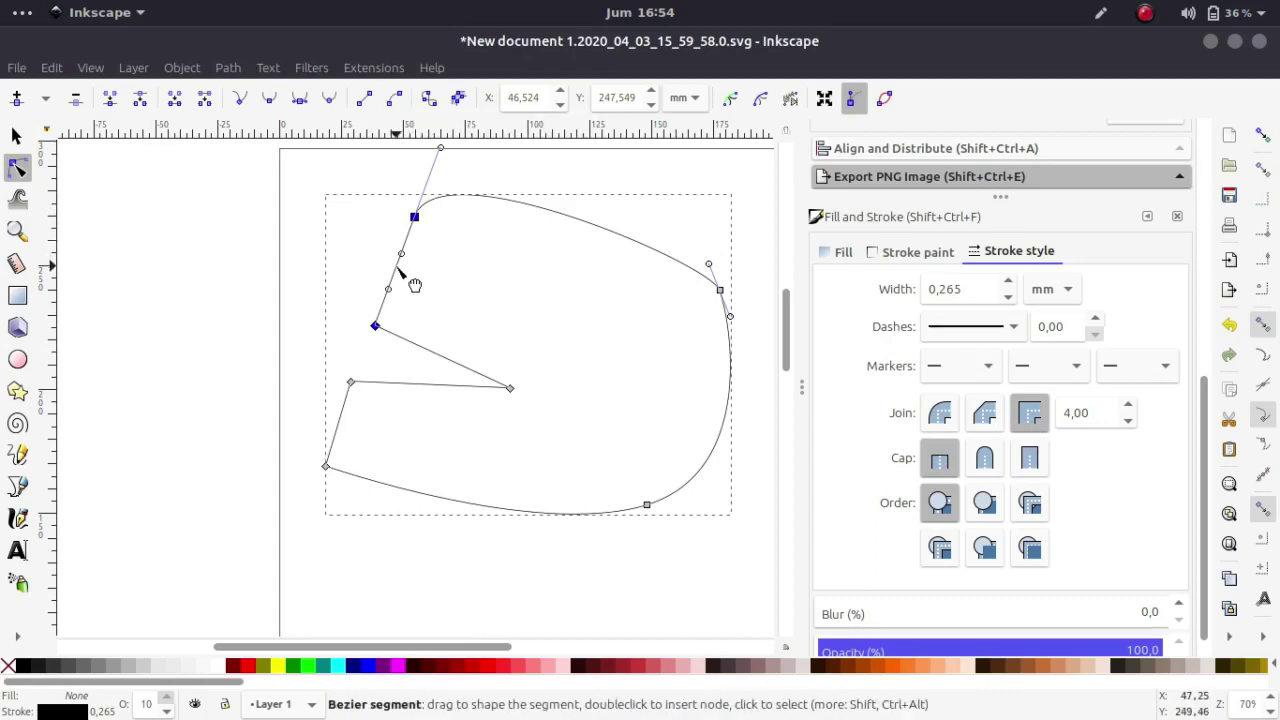
left_click_drag(397, 272, 365, 278)
Bend the short segment below the notch outward and adjust the handle at the notch's lower corner to round that corner.
left_click_drag(342, 410, 308, 411)
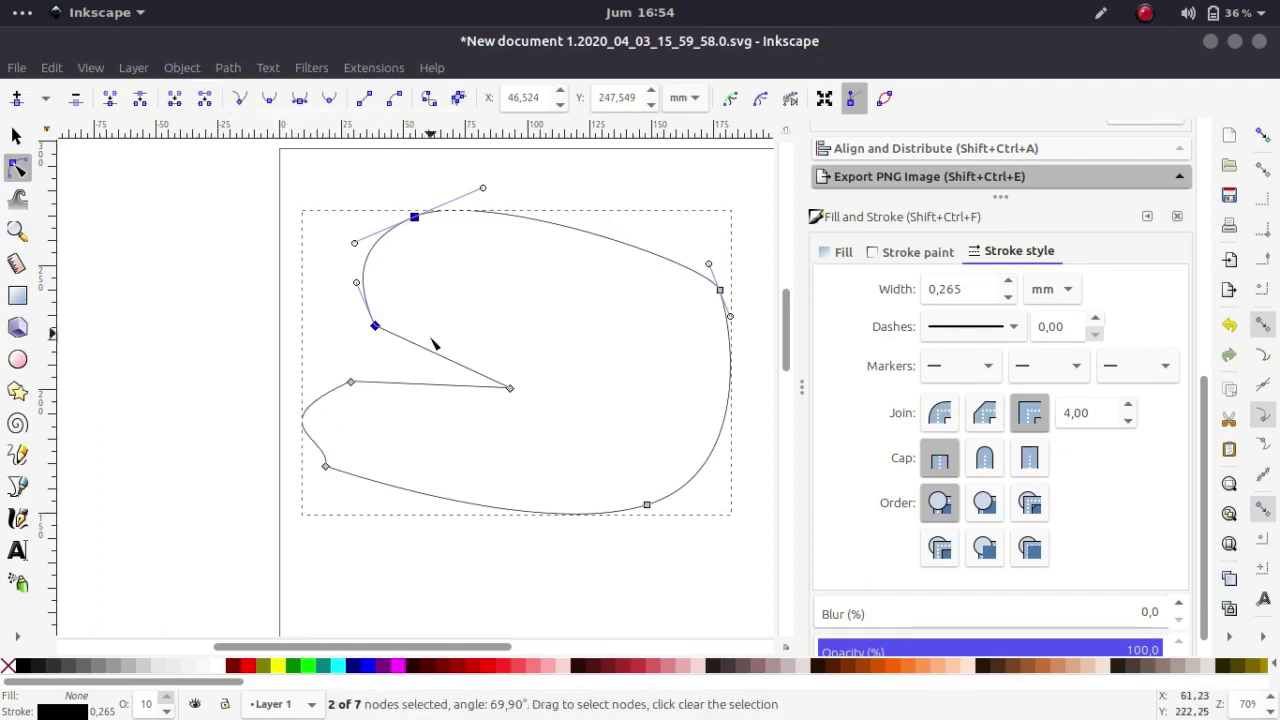
left_click(350, 382)
left_click_drag(255, 425, 309, 378)
left_click(337, 457)
left_click(380, 430)
Select the whole notched Bezier shape on the page and delete it.
key("minus")
key("minus")
key("plus")
key("s")
left_click_drag(316, 210, 686, 563)
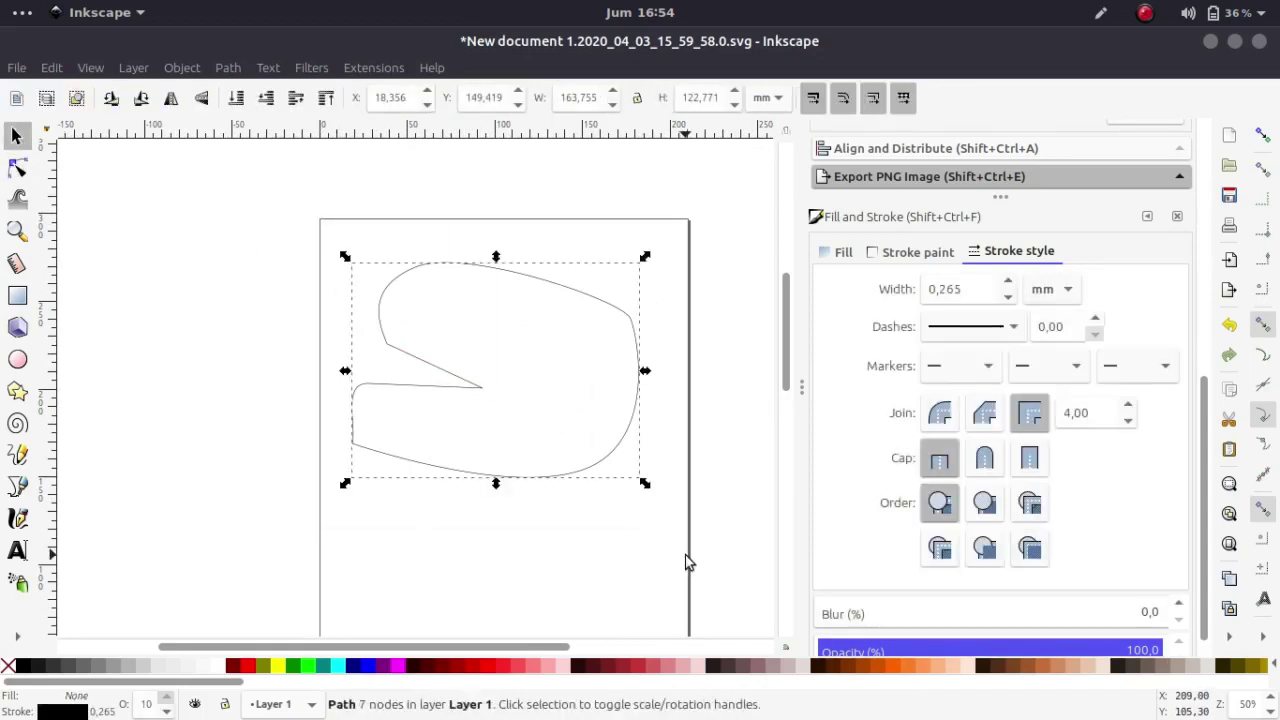
key("Delete")
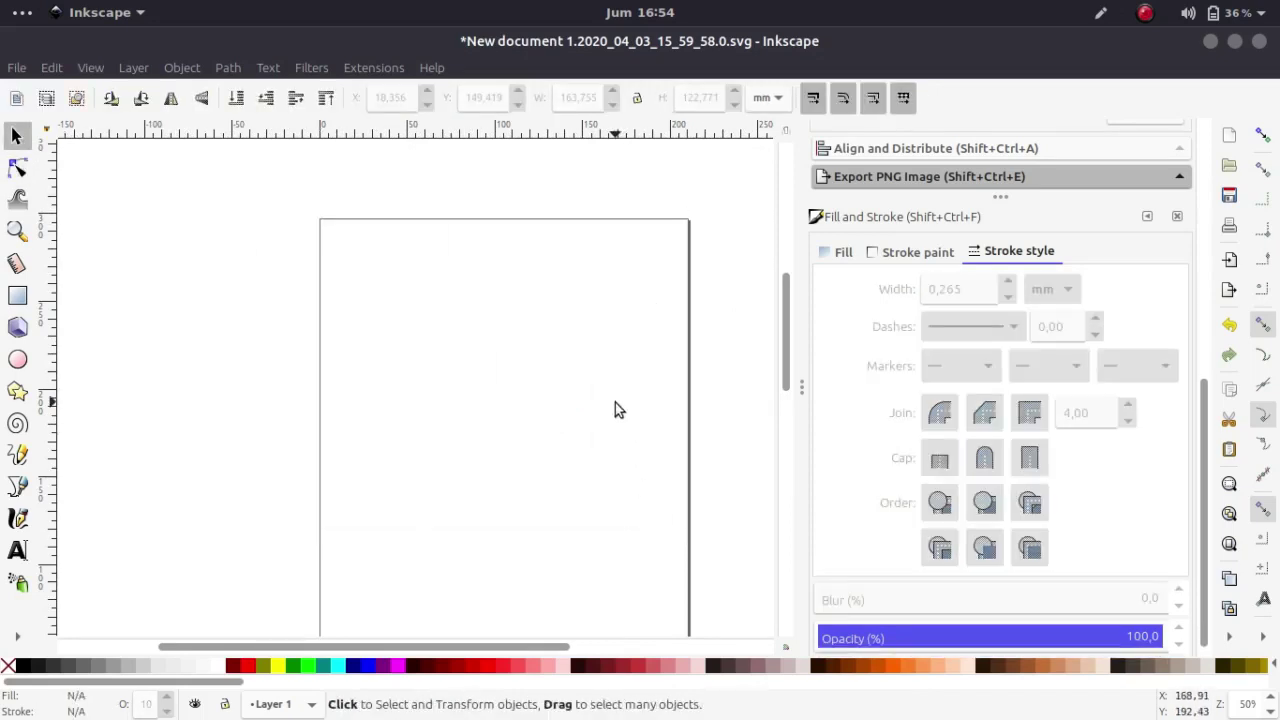
left_click_drag(615, 402, 568, 362)
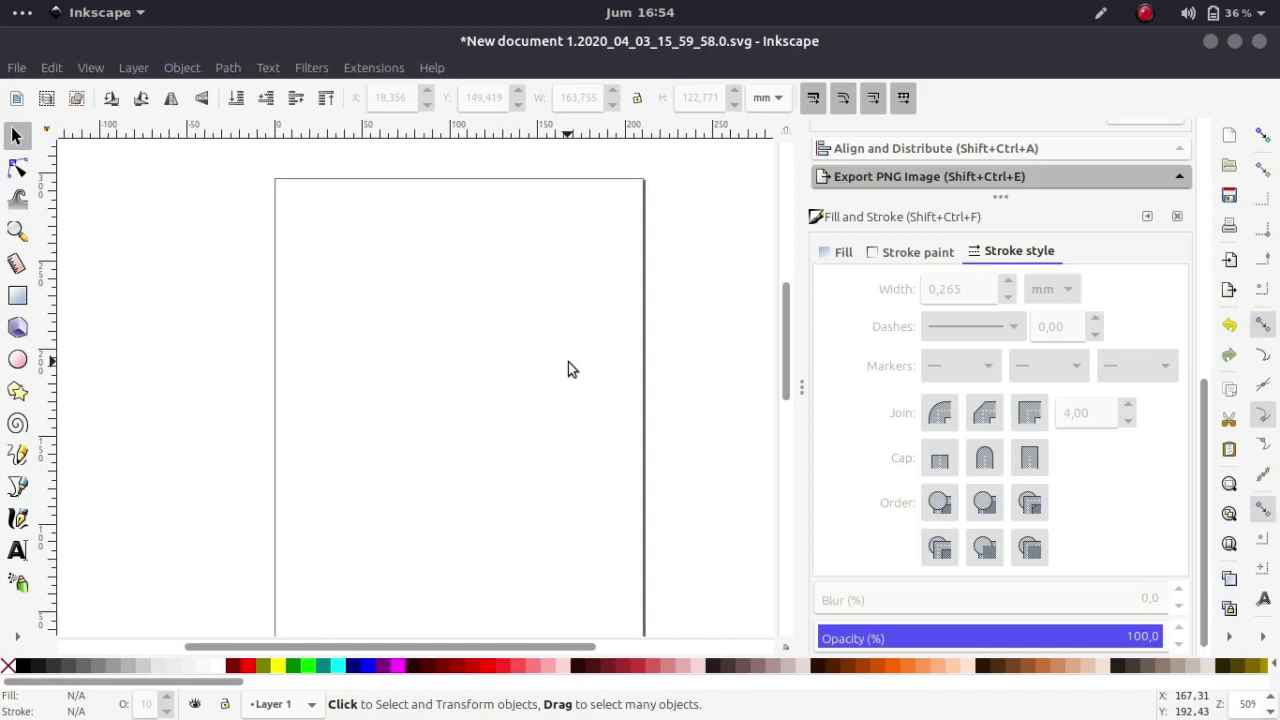
key("minus")
left_click_drag(582, 408, 591, 374)
key("plus")
key("minus")
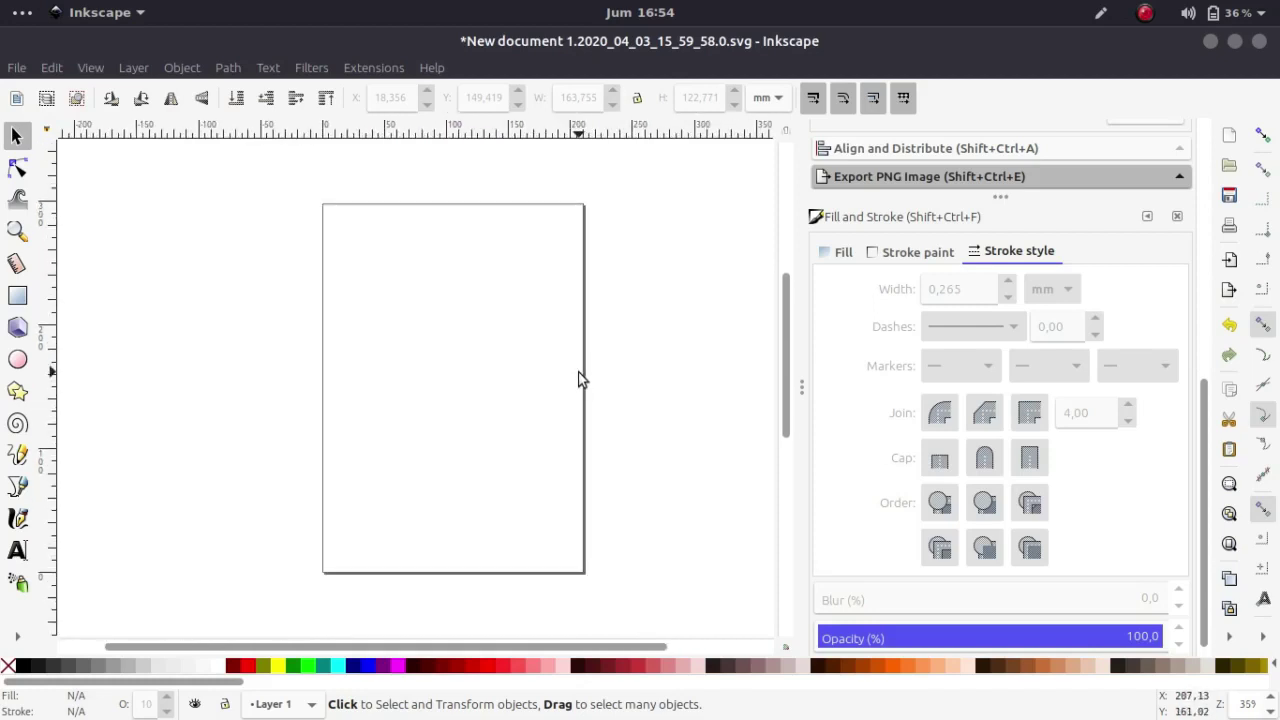